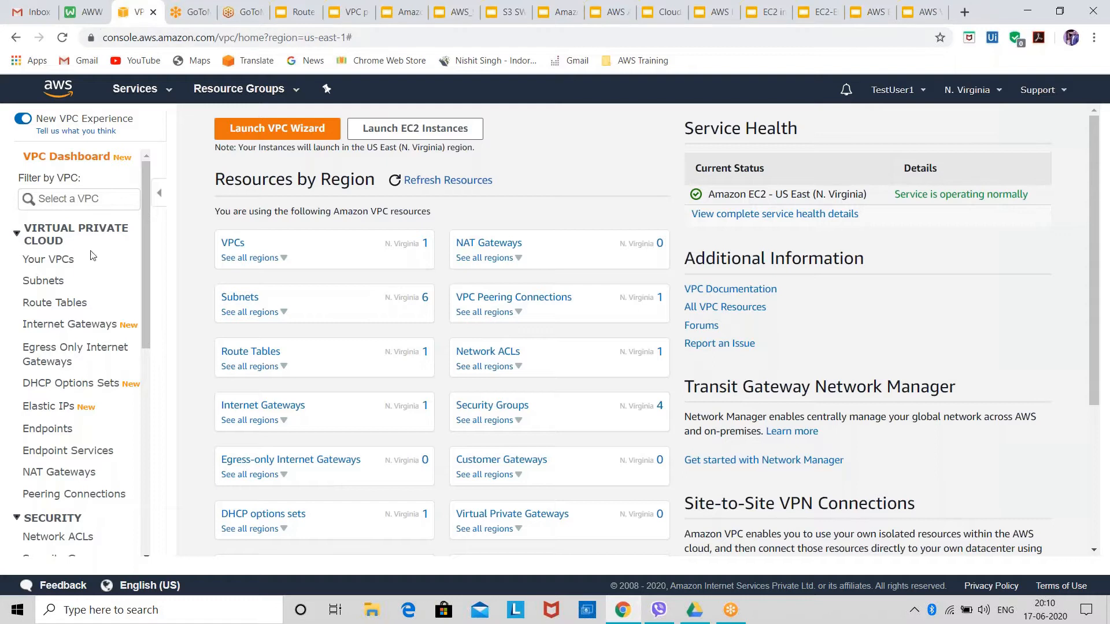
{"action": "left_click", "coordinate": [48, 261]}
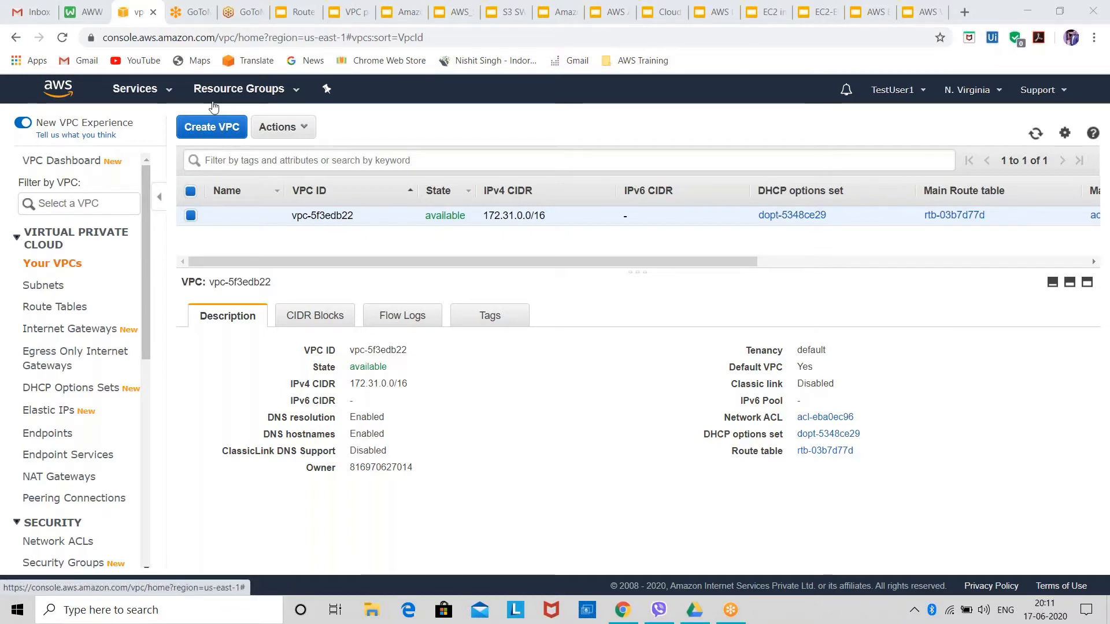
{"action": "left_click", "coordinate": [240, 137]}
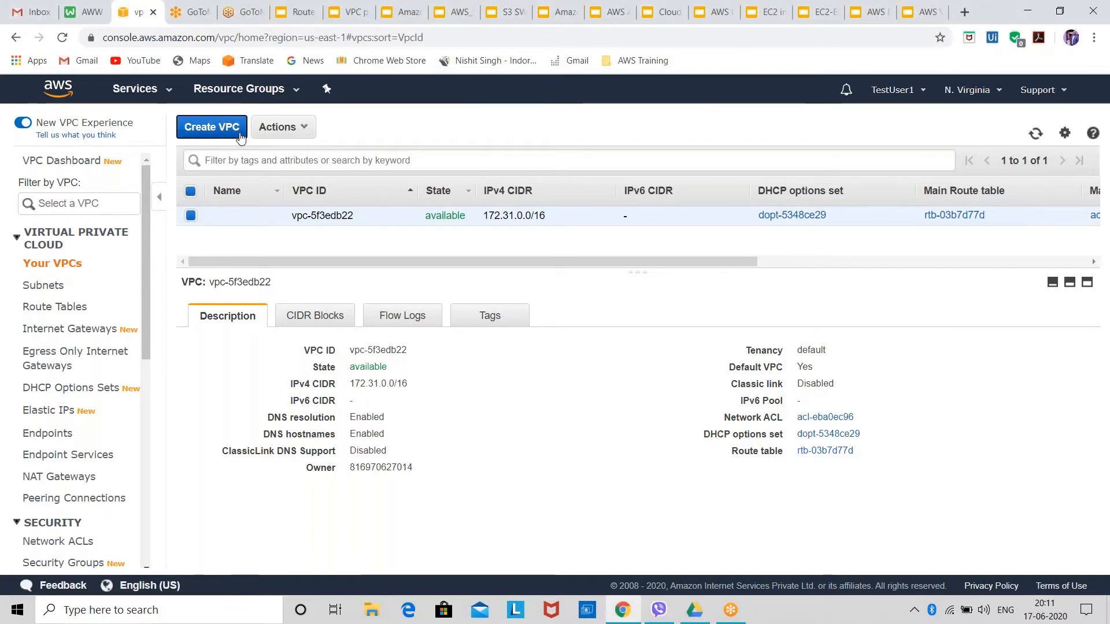
{"action": "left_click", "coordinate": [286, 233]}
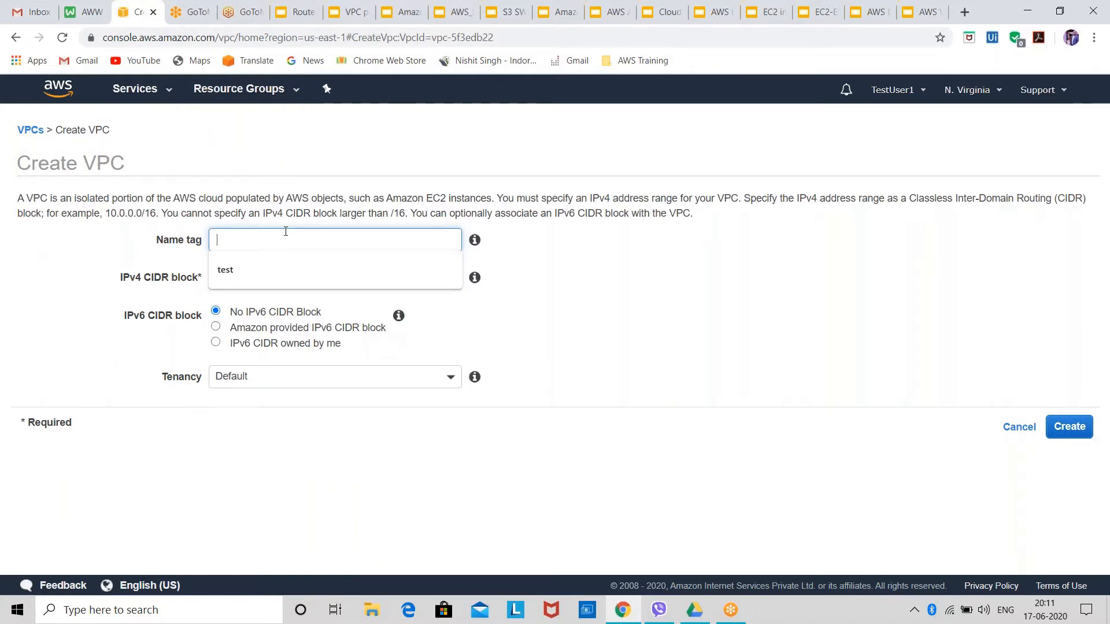
{"action": "left_click", "coordinate": [155, 101]}
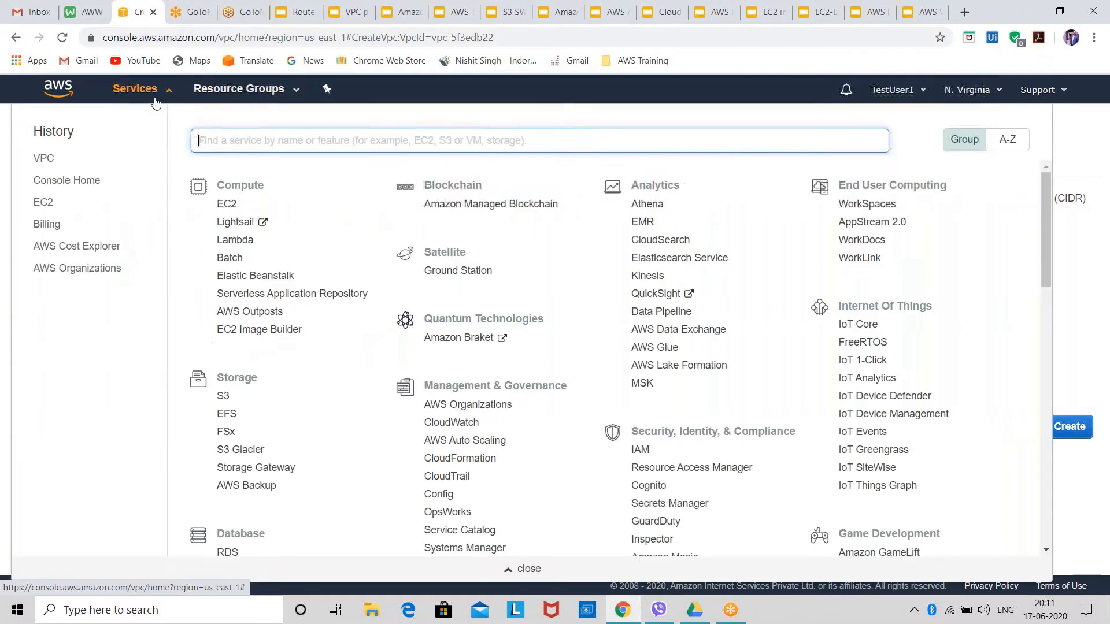
{"action": "left_click", "coordinate": [45, 161]}
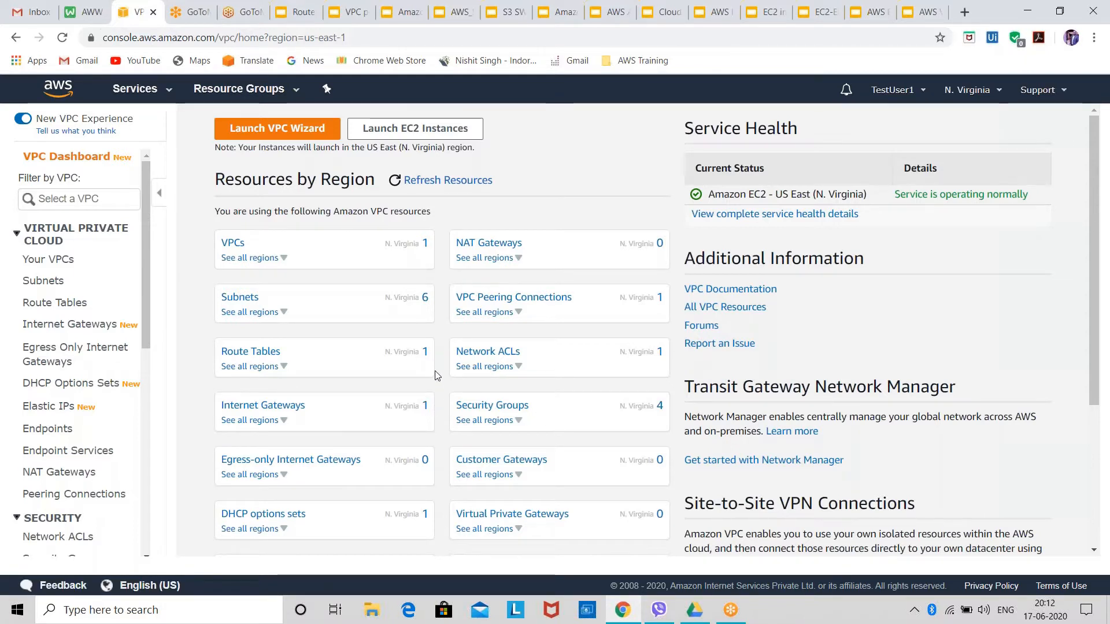
Start creating a new VPC from the VPC list and set its name tag to My-VPC.
{"action": "left_click", "coordinate": [45, 266]}
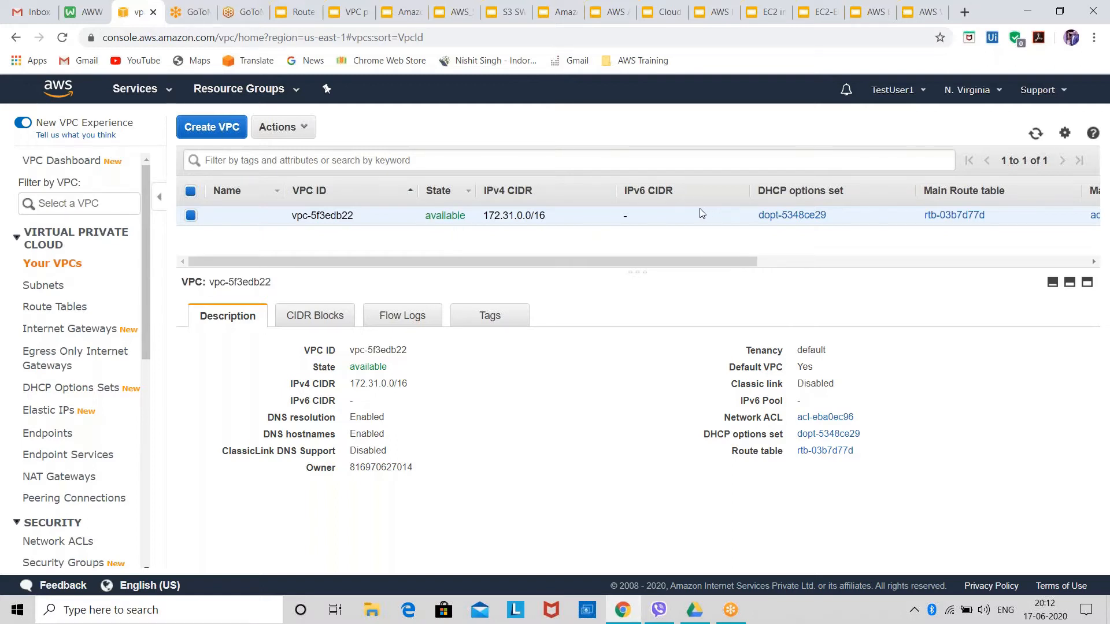
{"action": "left_click", "coordinate": [212, 130]}
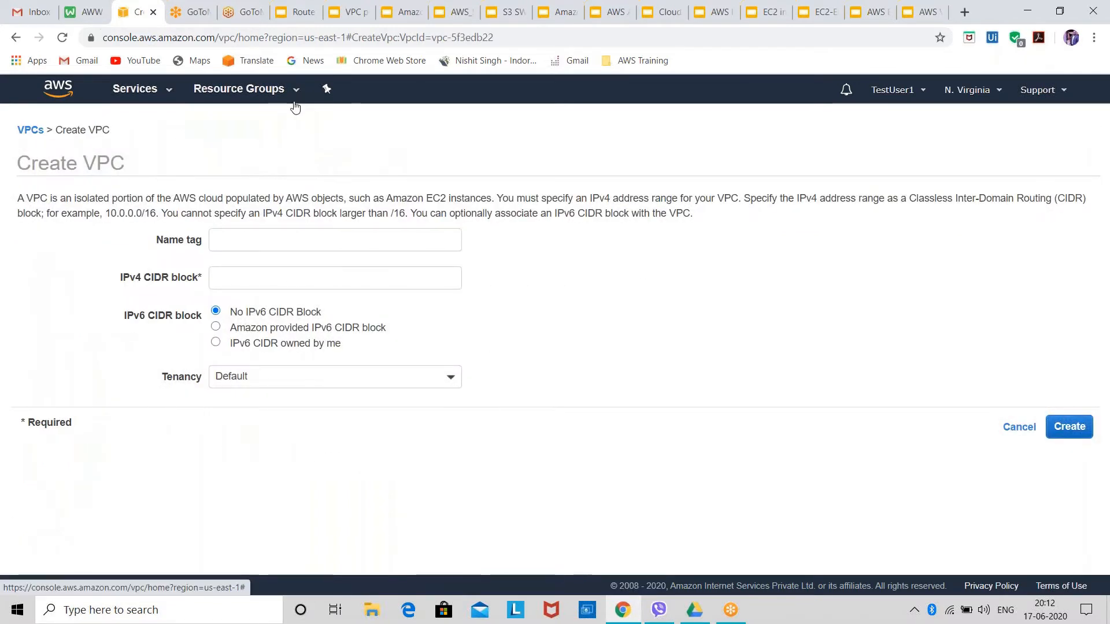
{"action": "left_click", "coordinate": [276, 245]}
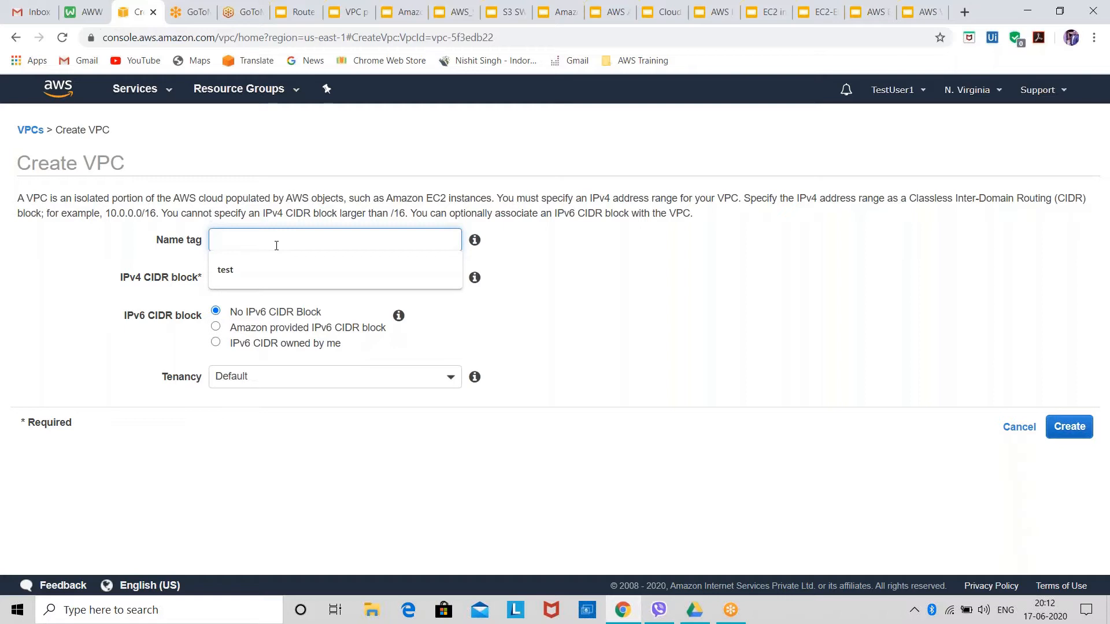
{"action": "type", "text": "M"}
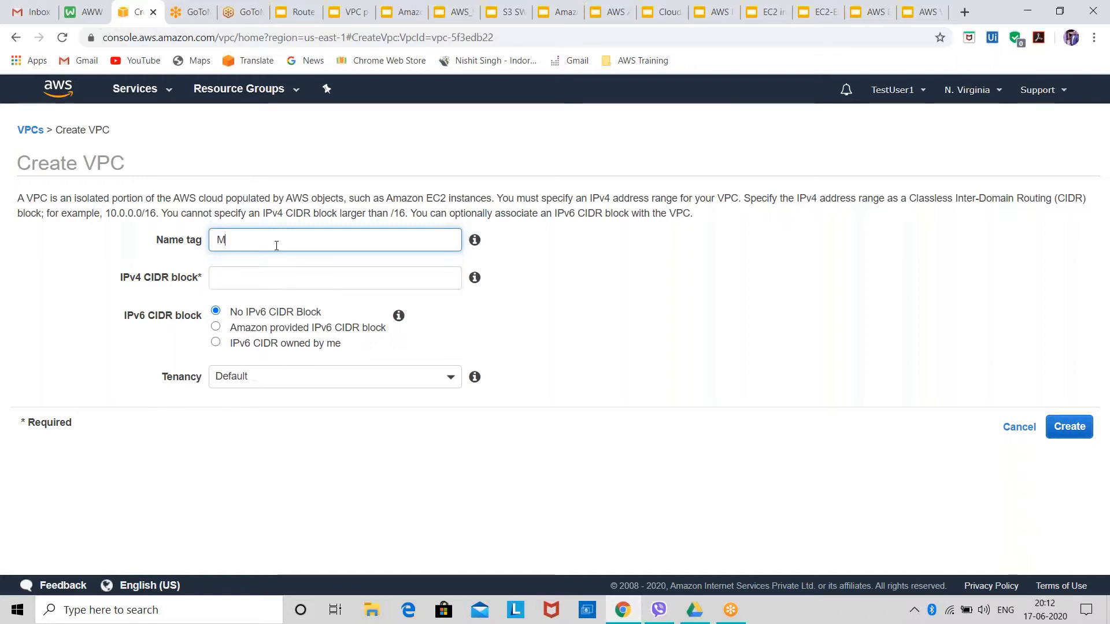
{"action": "type", "text": "y-Vpc"}
{"action": "type", "text": "PC="}
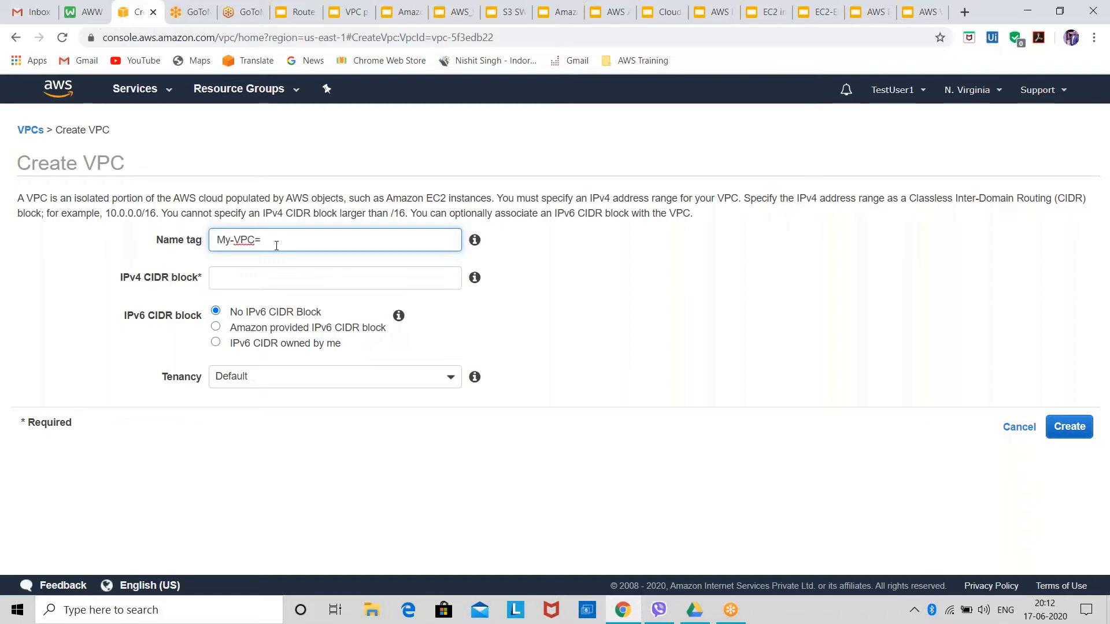
{"action": "key", "text": "BackSpace"}
Set the new VPC's IPv4 CIDR block to 192.168.0.0/16.
{"action": "left_click", "coordinate": [298, 269]}
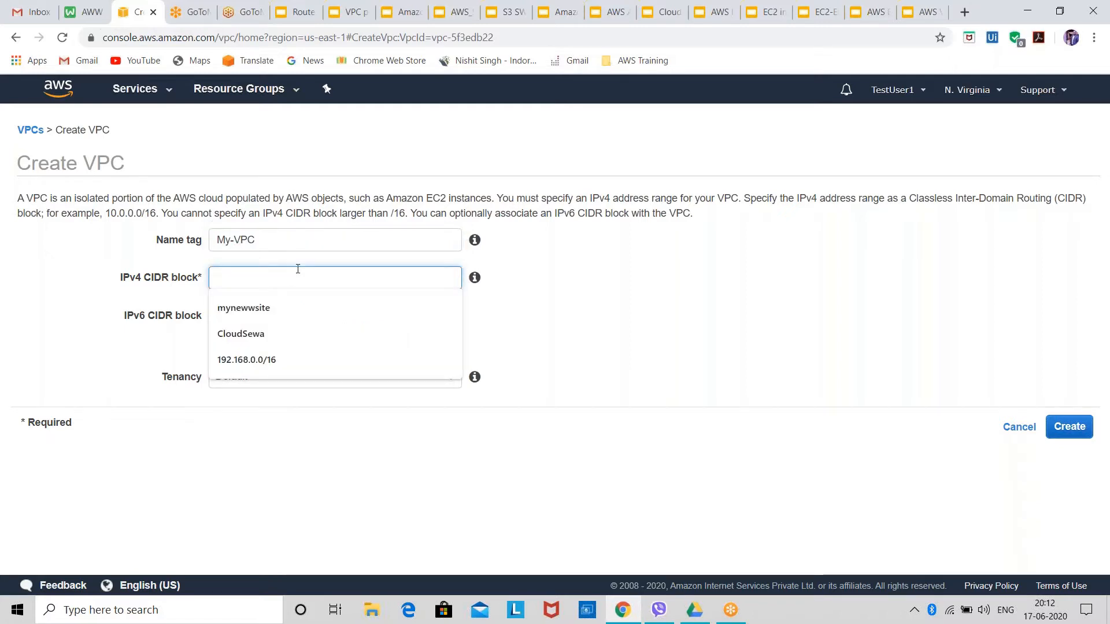
{"action": "key", "text": "Down"}
{"action": "key", "text": "Down"}
{"action": "key", "text": "Down"}
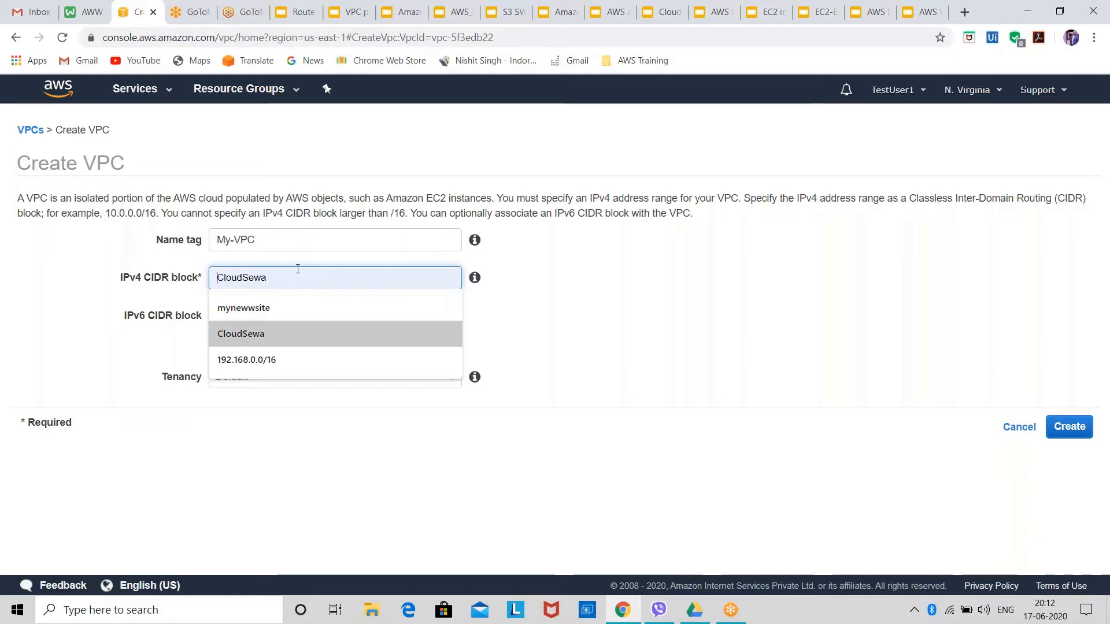
{"action": "key", "text": "Return"}
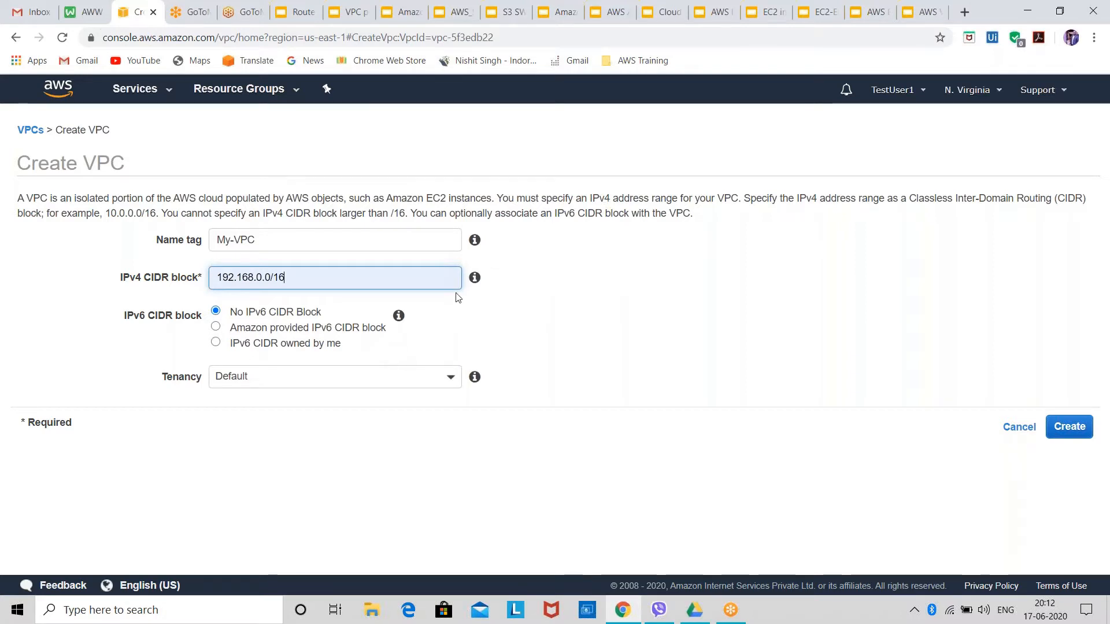
{"action": "right_click", "coordinate": [477, 284]}
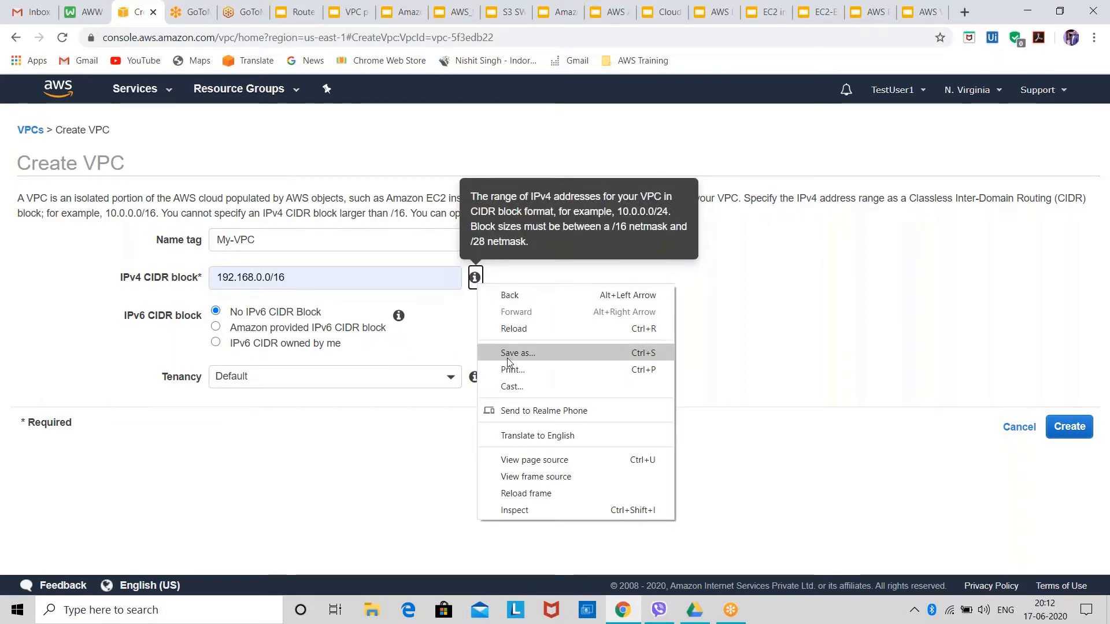
{"action": "left_click", "coordinate": [777, 330]}
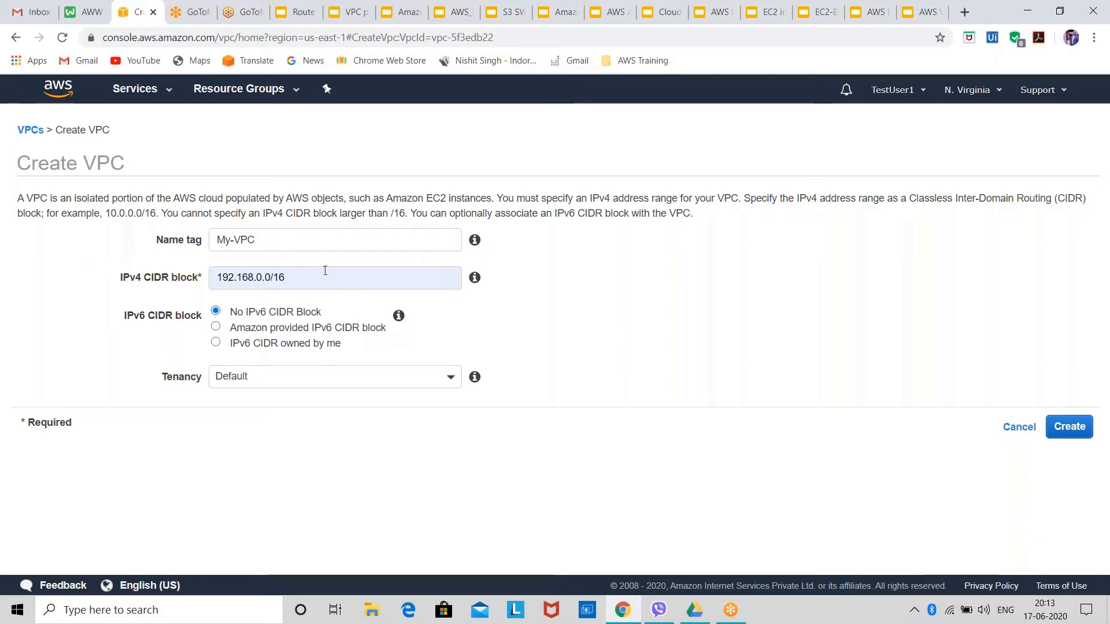
{"action": "mouse_move", "coordinate": [288, 278]}
{"action": "left_mouse_down"}
{"action": "mouse_move", "coordinate": [261, 280]}
{"action": "mouse_move", "coordinate": [270, 281]}
{"action": "left_mouse_up"}
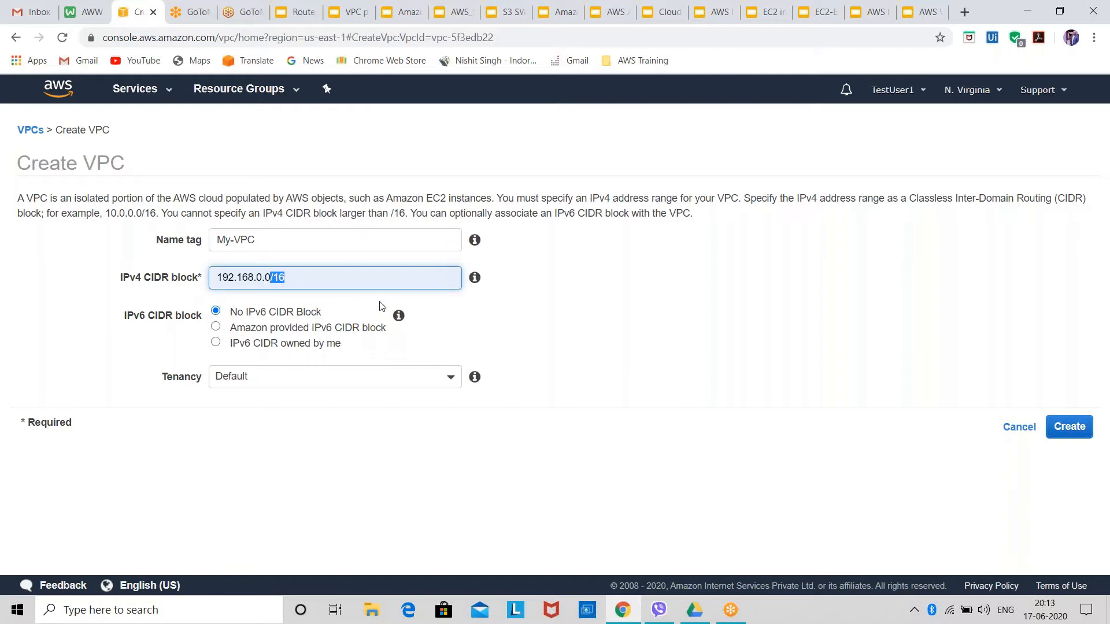
{"action": "left_click_drag", "start_coordinate": [277, 277], "coordinate": [227, 278]}
{"action": "left_click", "coordinate": [305, 276]}
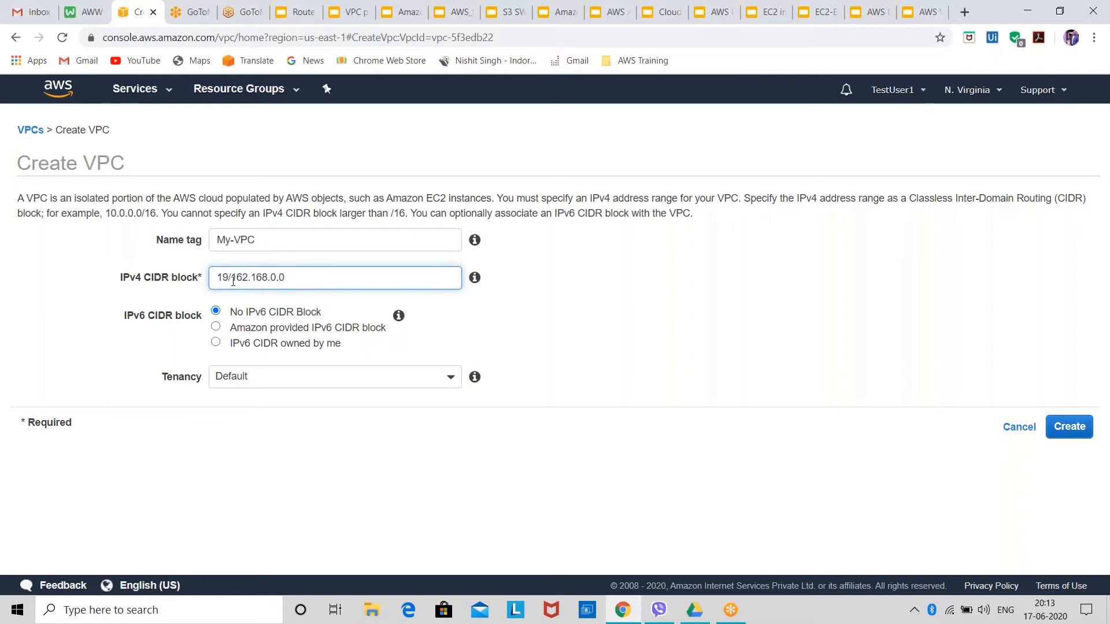
{"action": "key", "text": "ctrl+z"}
{"action": "left_click", "coordinate": [527, 396]}
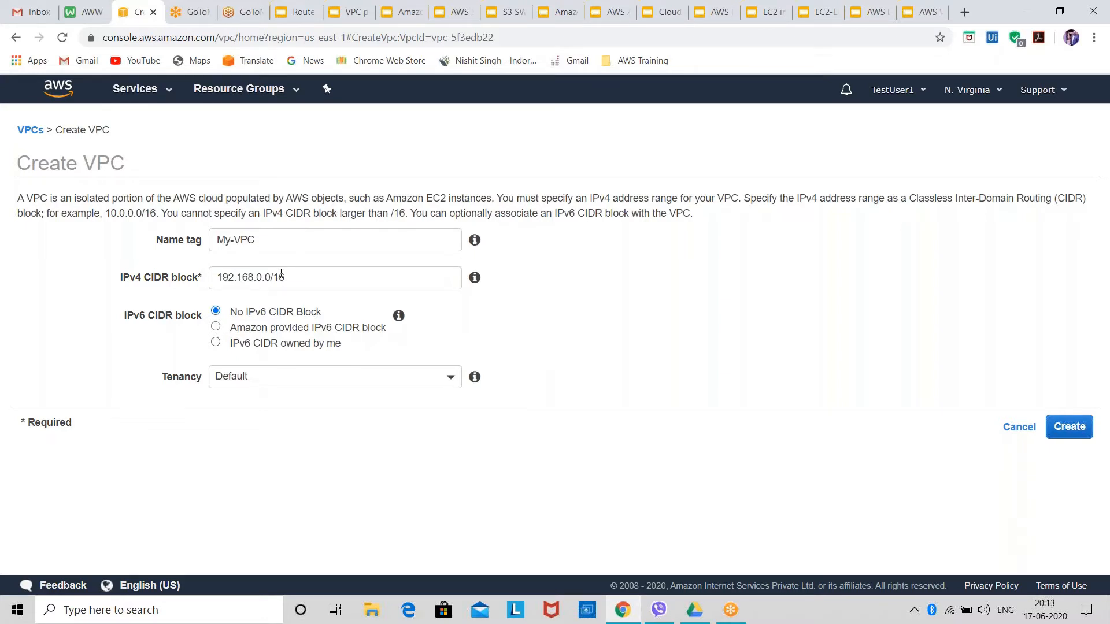
Create the VPC with no IPv6 CIDR block and default tenancy, and show only My-VPC's details in the VPC list.
{"action": "mouse_move", "coordinate": [398, 323]}
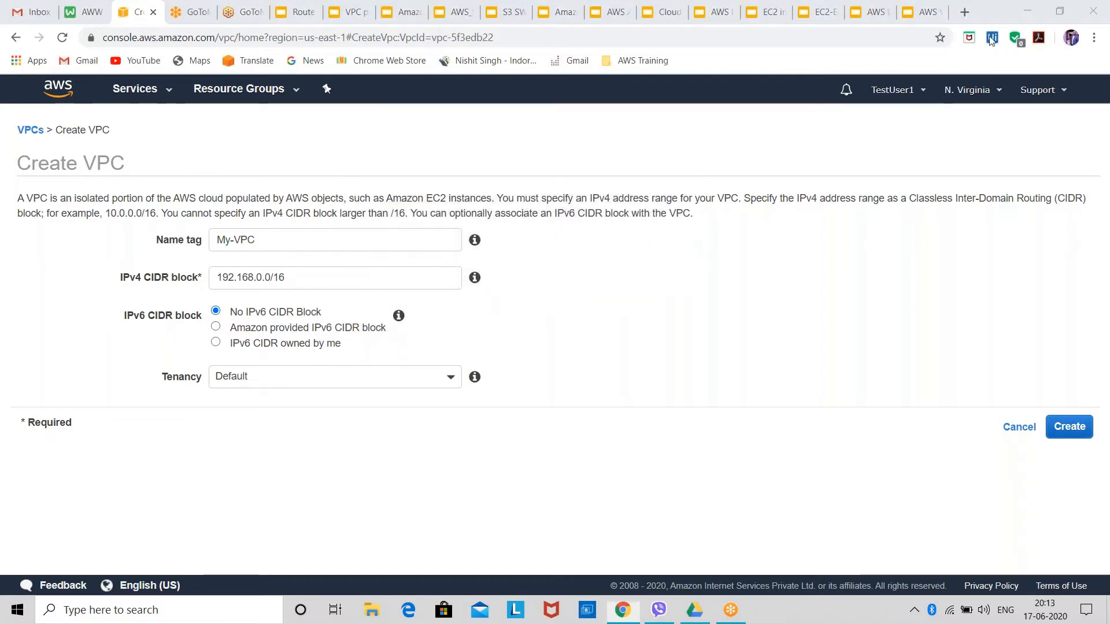
{"action": "left_click", "coordinate": [1069, 434]}
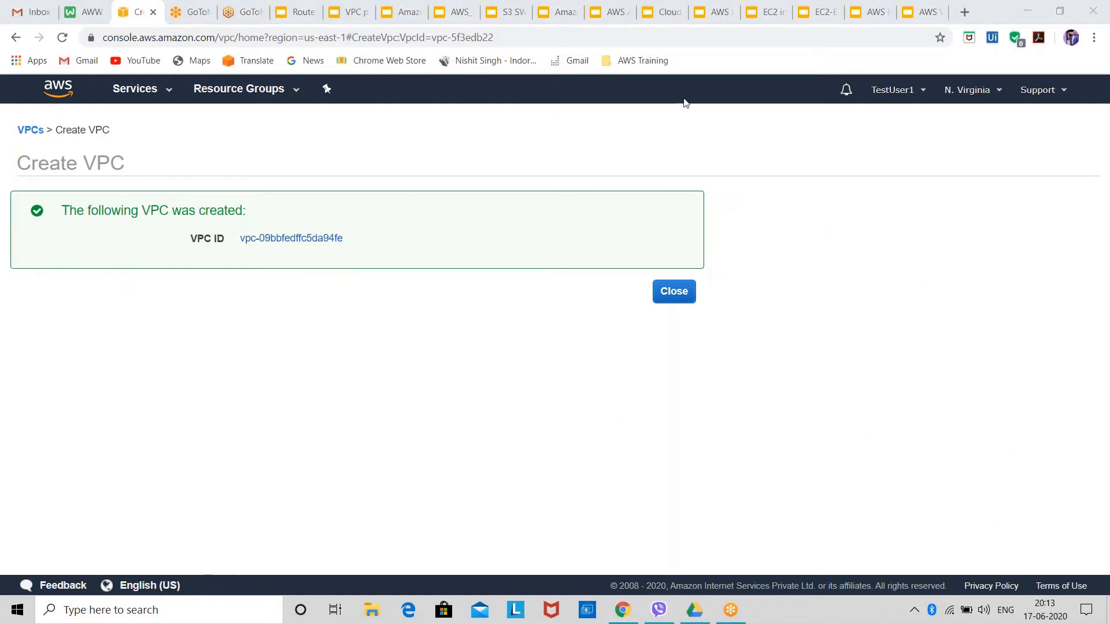
{"action": "left_click", "coordinate": [674, 291]}
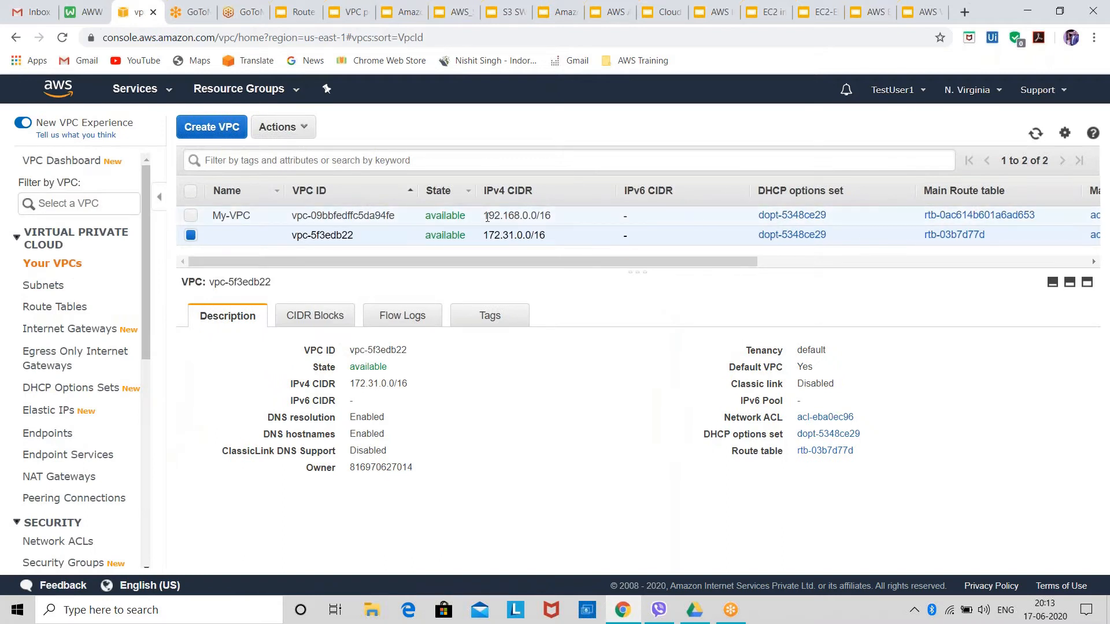
{"action": "left_click", "coordinate": [192, 217]}
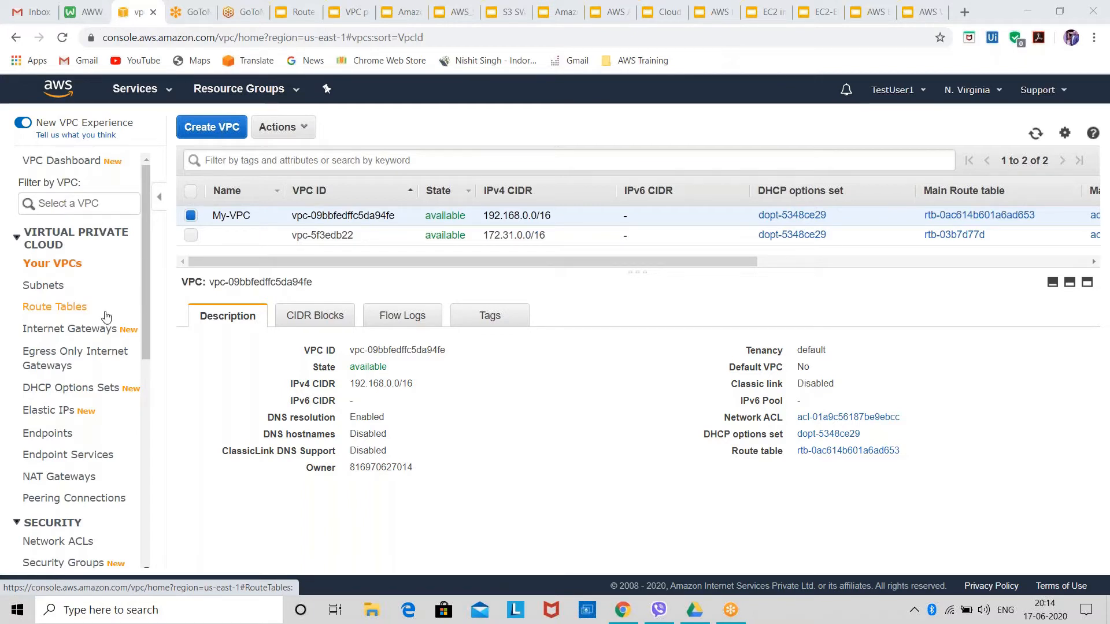
Start creating a new subnet and set its name tag to Public-Subnet.
{"action": "left_click", "coordinate": [47, 287]}
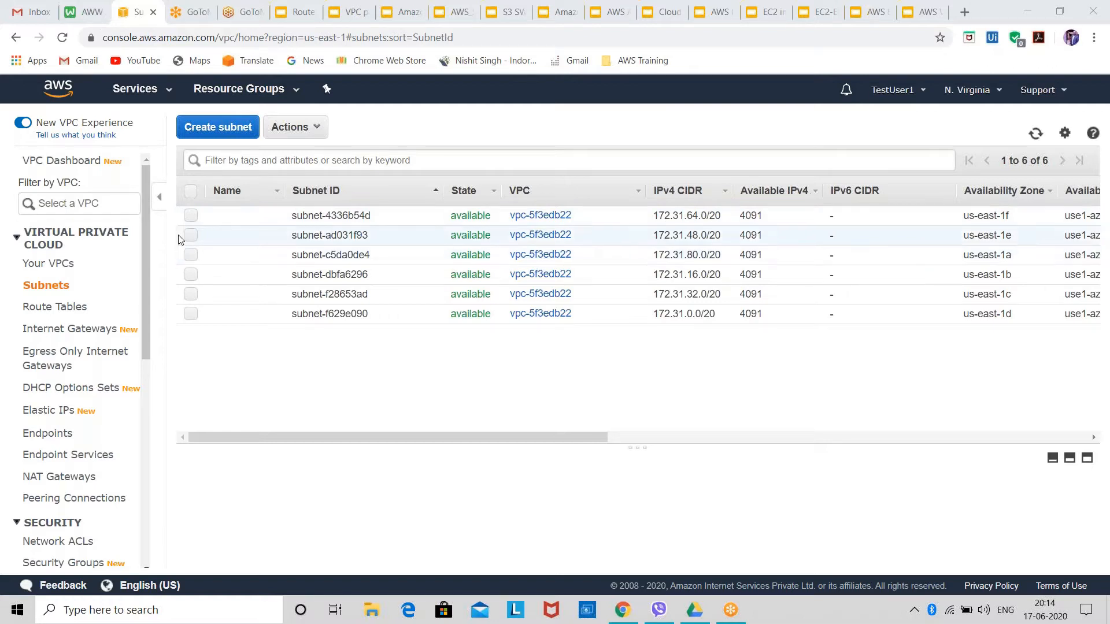
{"action": "left_click", "coordinate": [228, 141]}
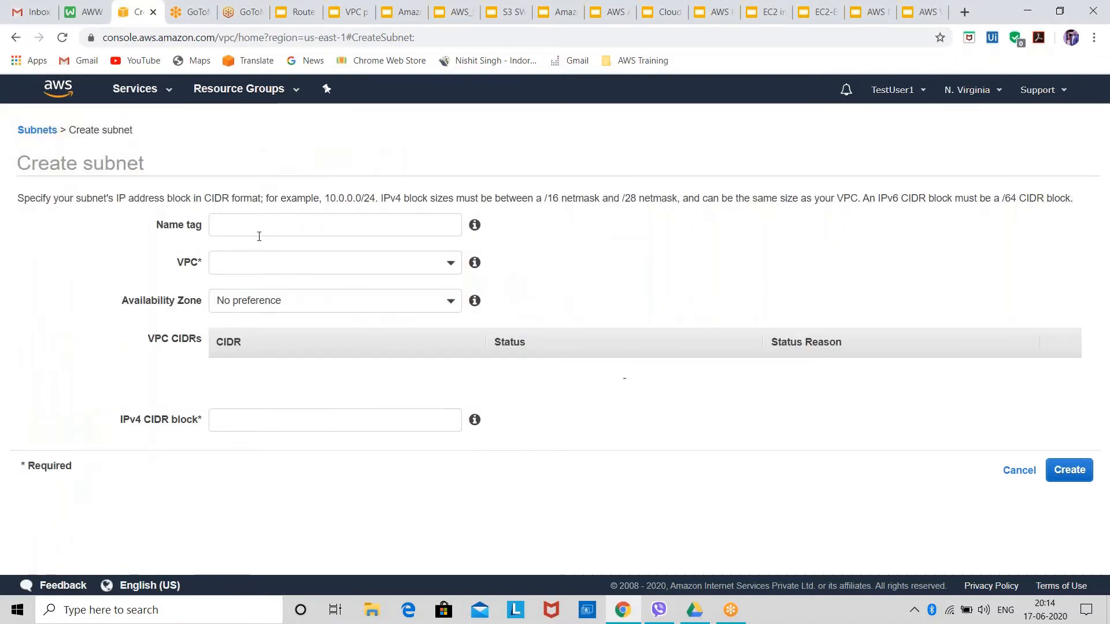
{"action": "left_click", "coordinate": [267, 226]}
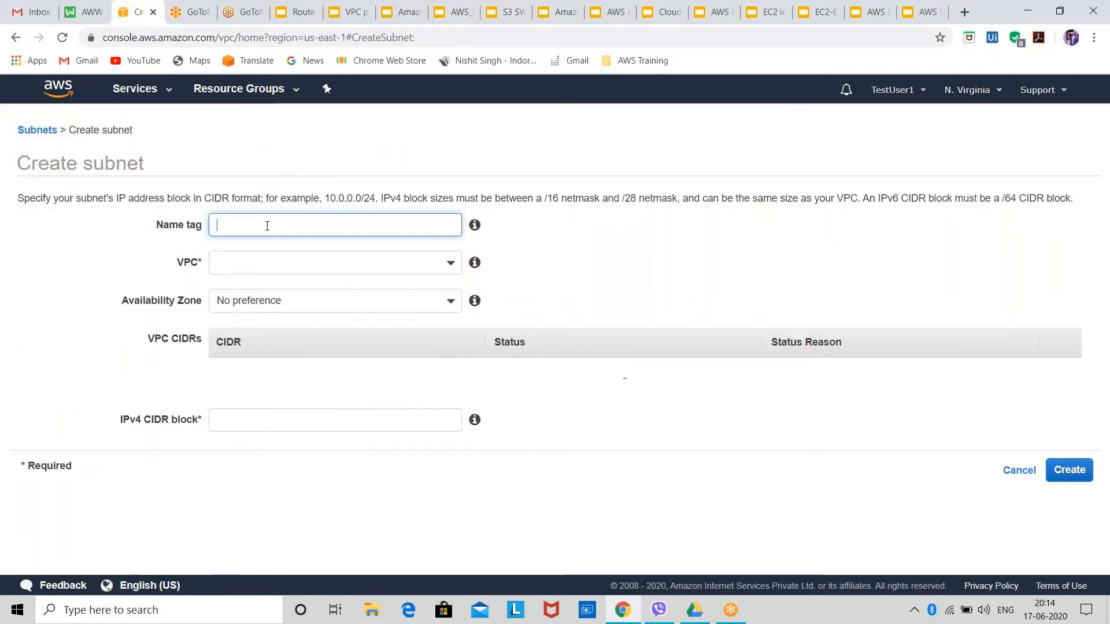
{"action": "left_click", "coordinate": [180, 36]}
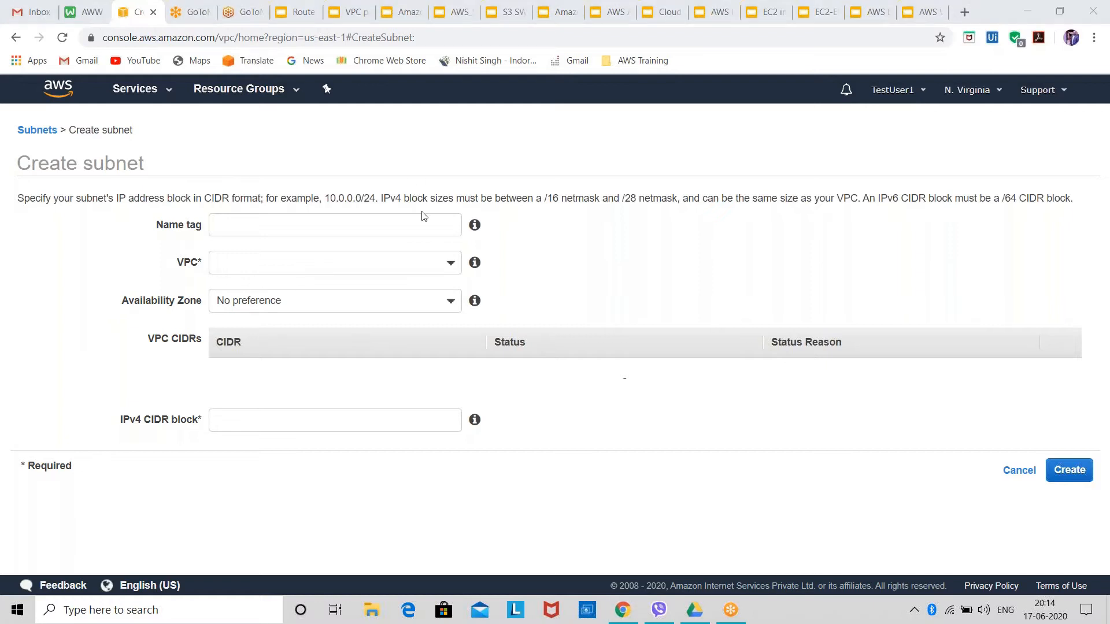
{"action": "left_click", "coordinate": [412, 230]}
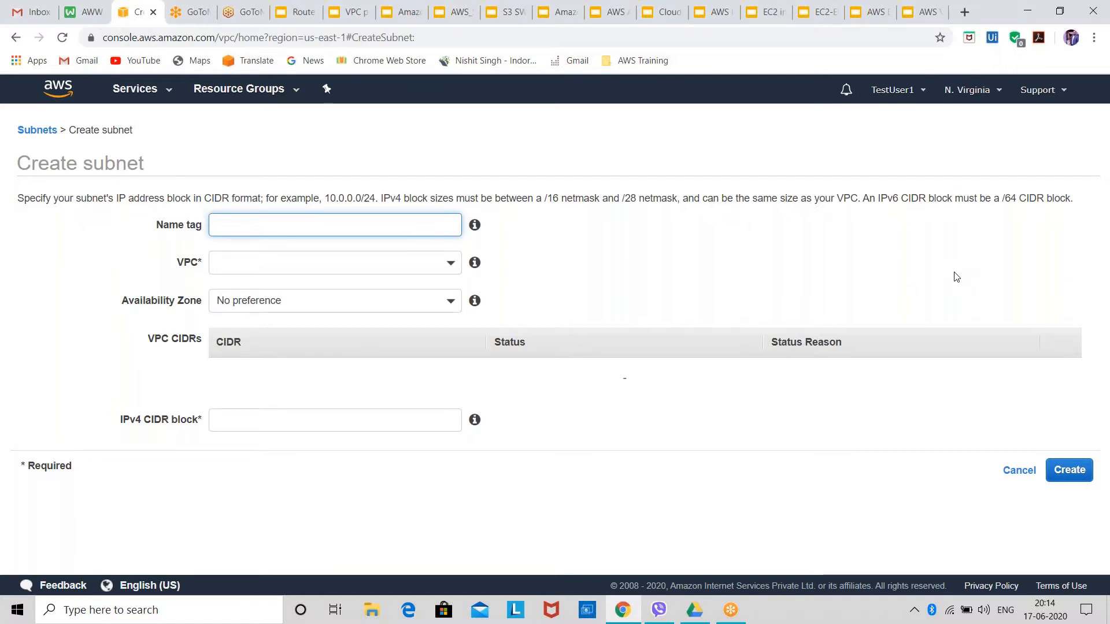
{"action": "type", "text": "Public"}
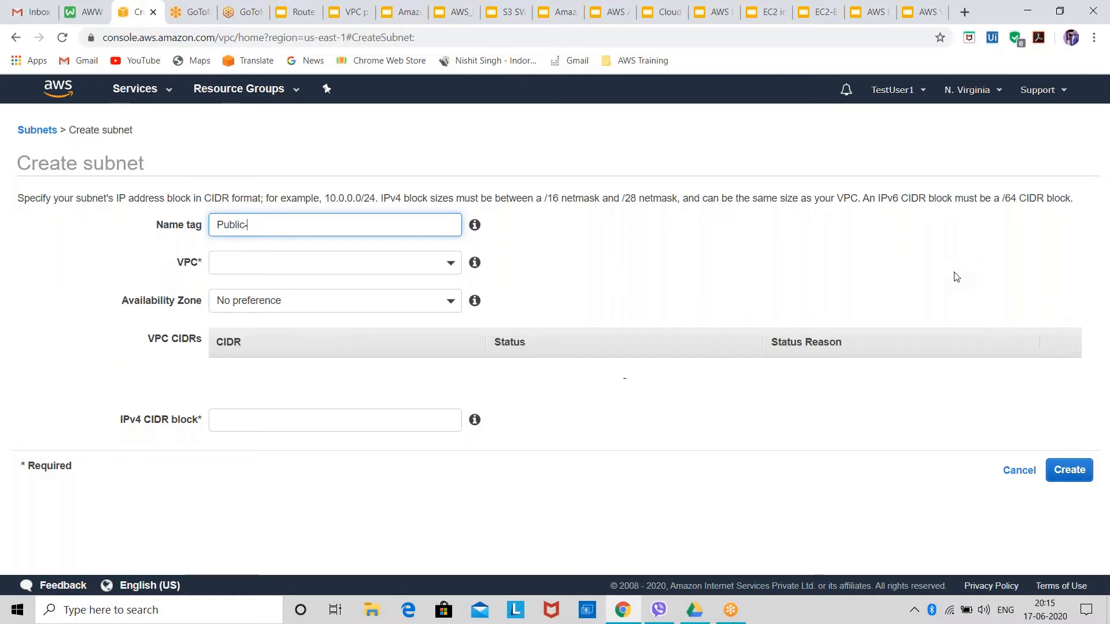
{"action": "type", "text": "-Subnet"}
Assign the subnet to the My-VPC network and place it in availability zone us-east-1a.
{"action": "left_click", "coordinate": [426, 262]}
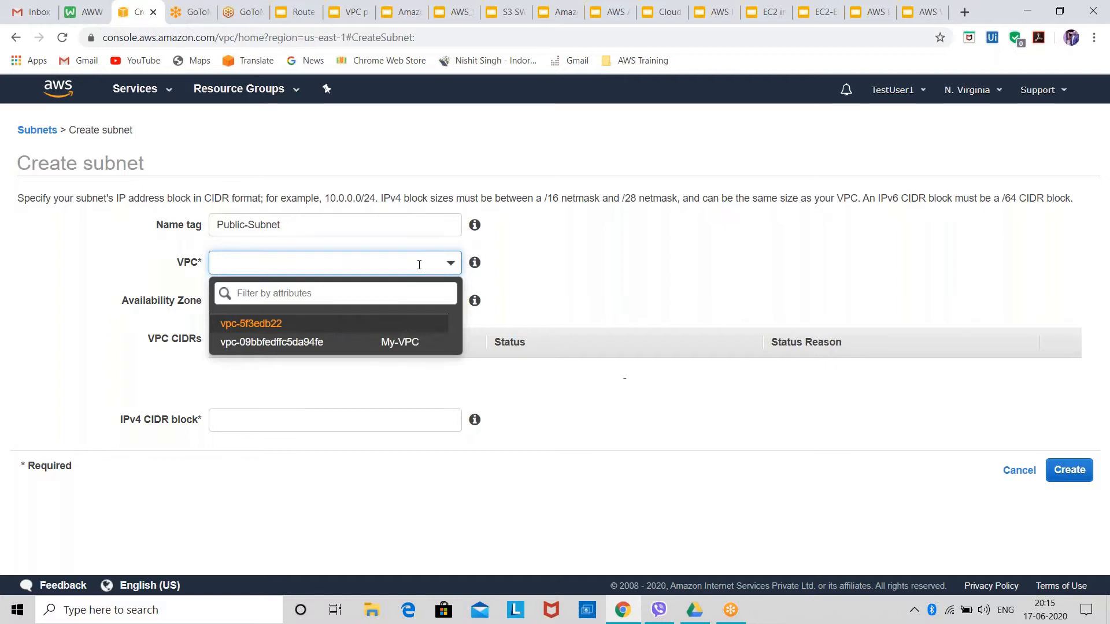
{"action": "left_click", "coordinate": [414, 344]}
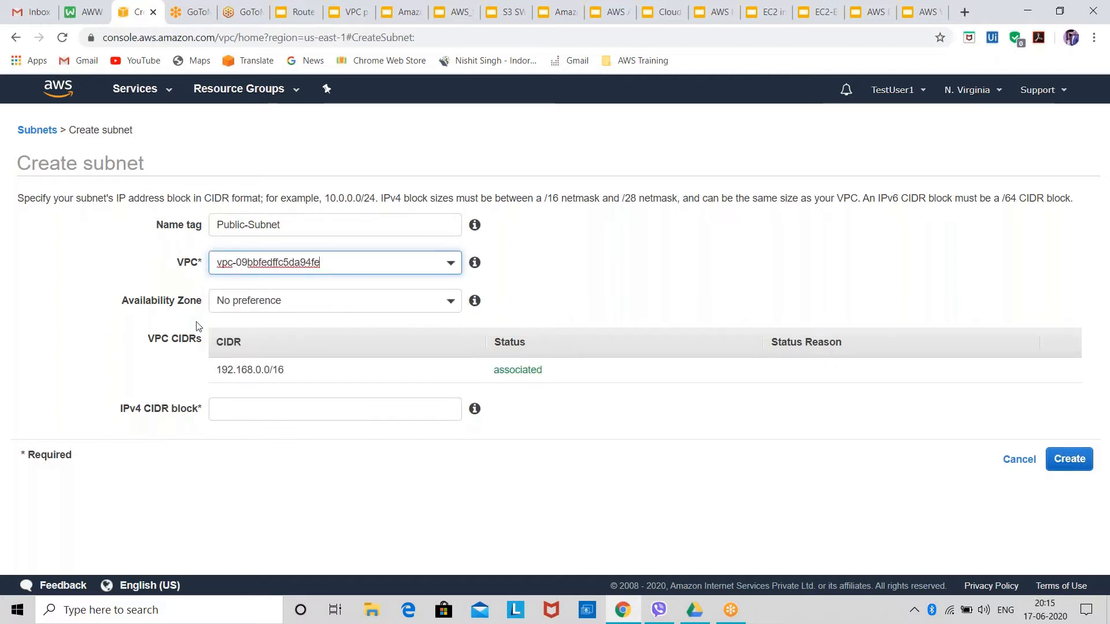
{"action": "left_click", "coordinate": [356, 261]}
{"action": "left_click", "coordinate": [367, 346]}
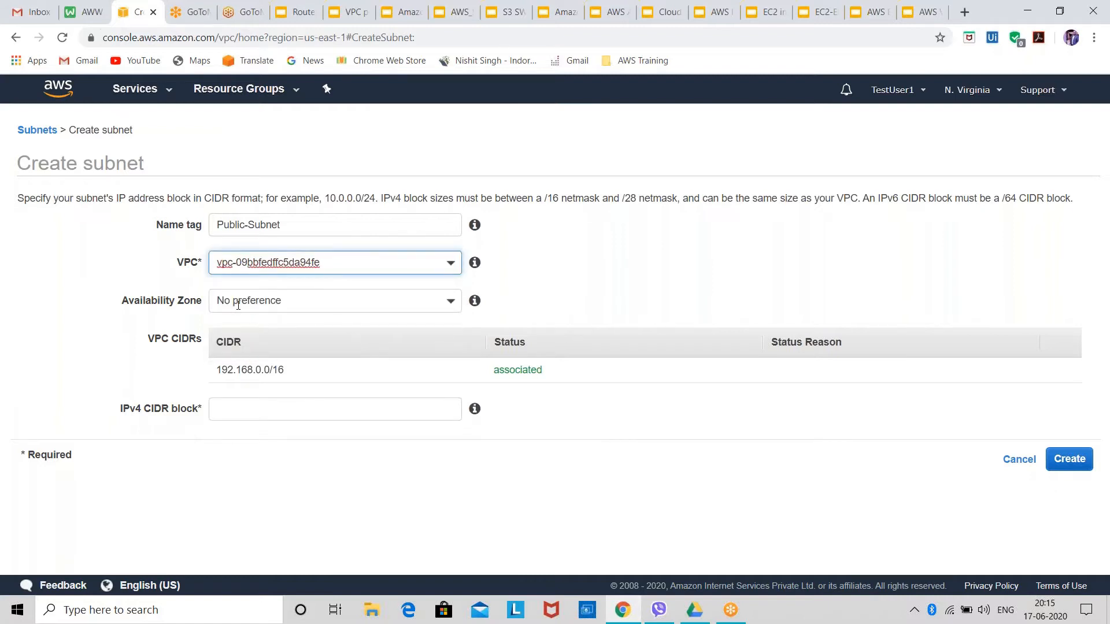
{"action": "left_click", "coordinate": [282, 302]}
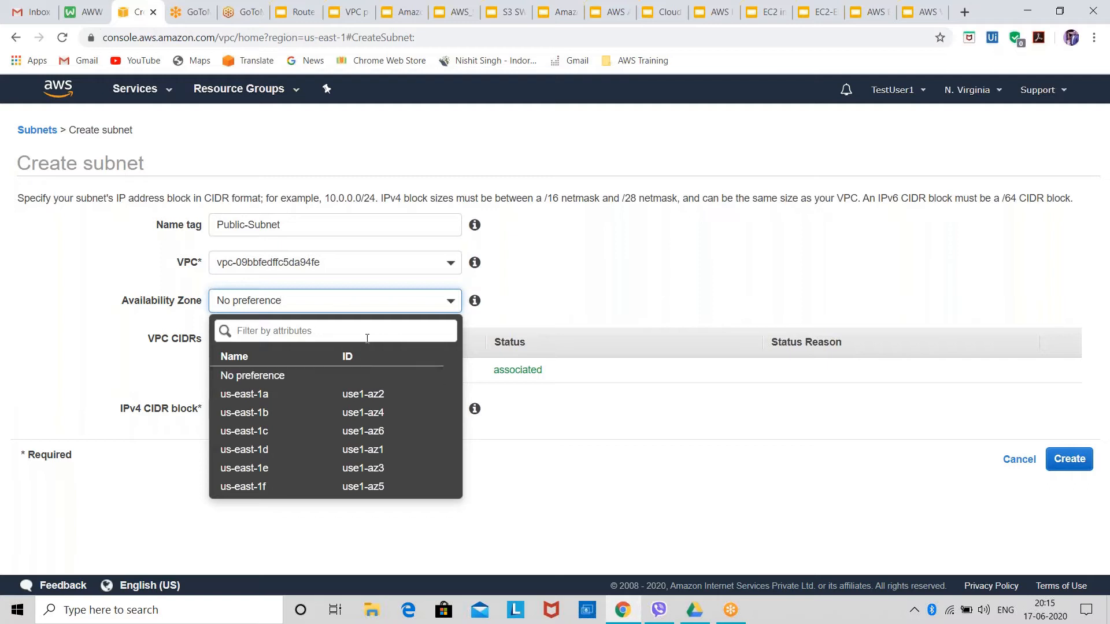
{"action": "left_click", "coordinate": [366, 394]}
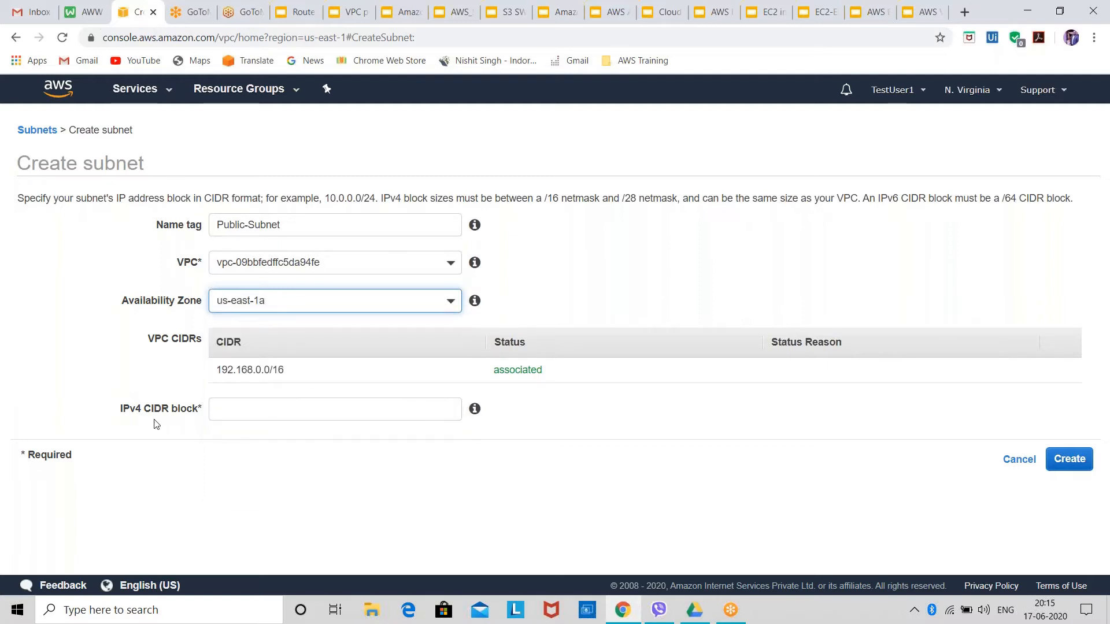
Set Public-Subnet's IPv4 CIDR block to 192.168.10.0/24 and create the subnet.
{"action": "left_click", "coordinate": [362, 408]}
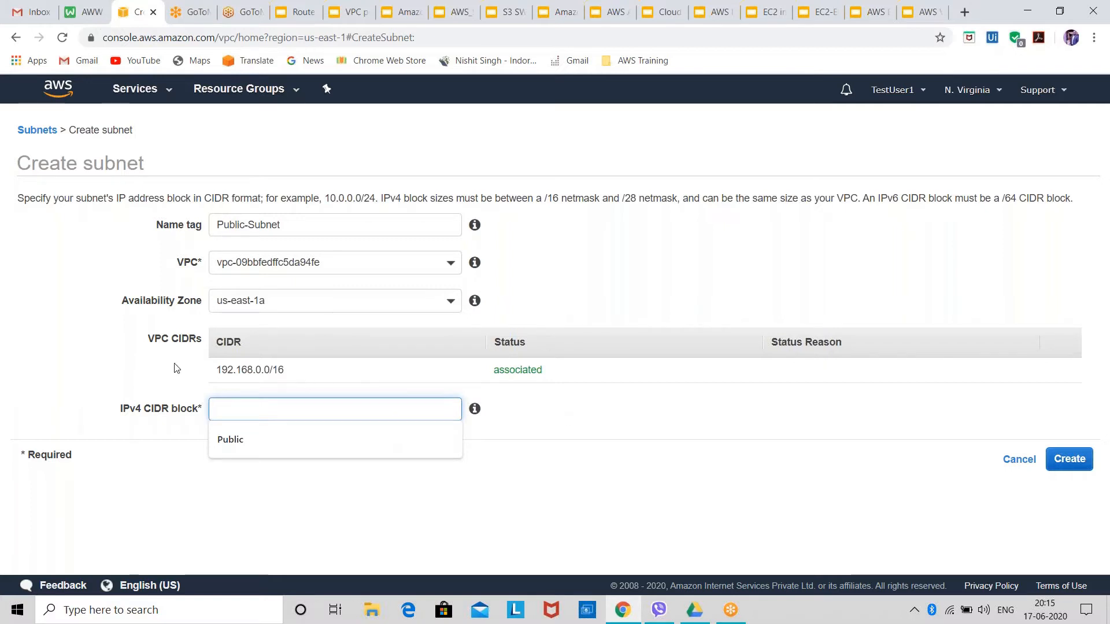
{"action": "left_click_drag", "start_coordinate": [289, 372], "coordinate": [230, 365]}
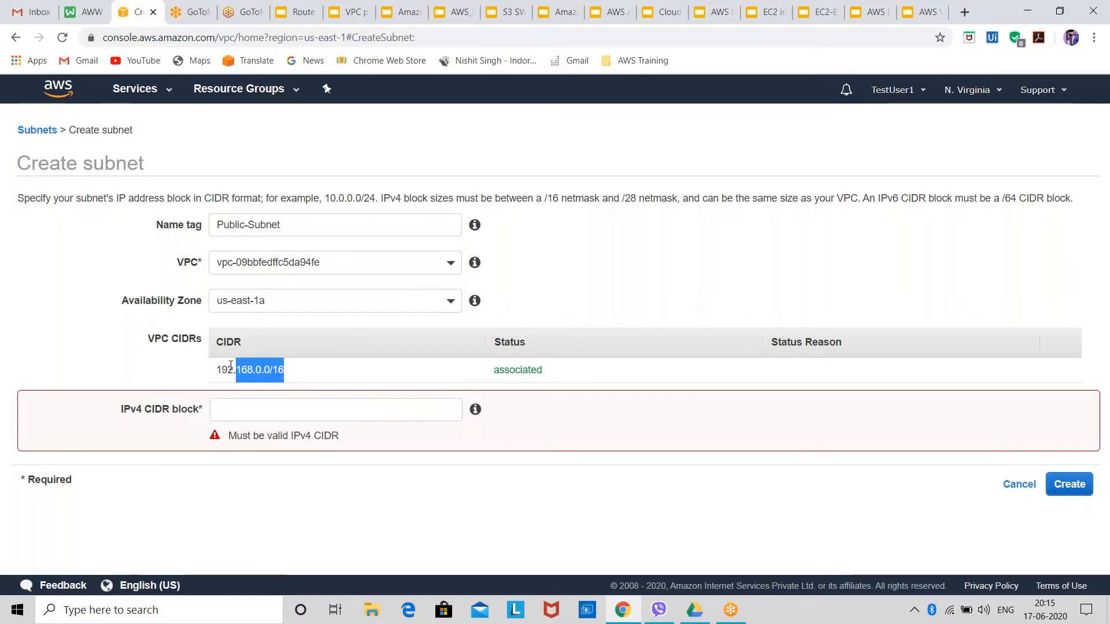
{"action": "left_click", "coordinate": [241, 407]}
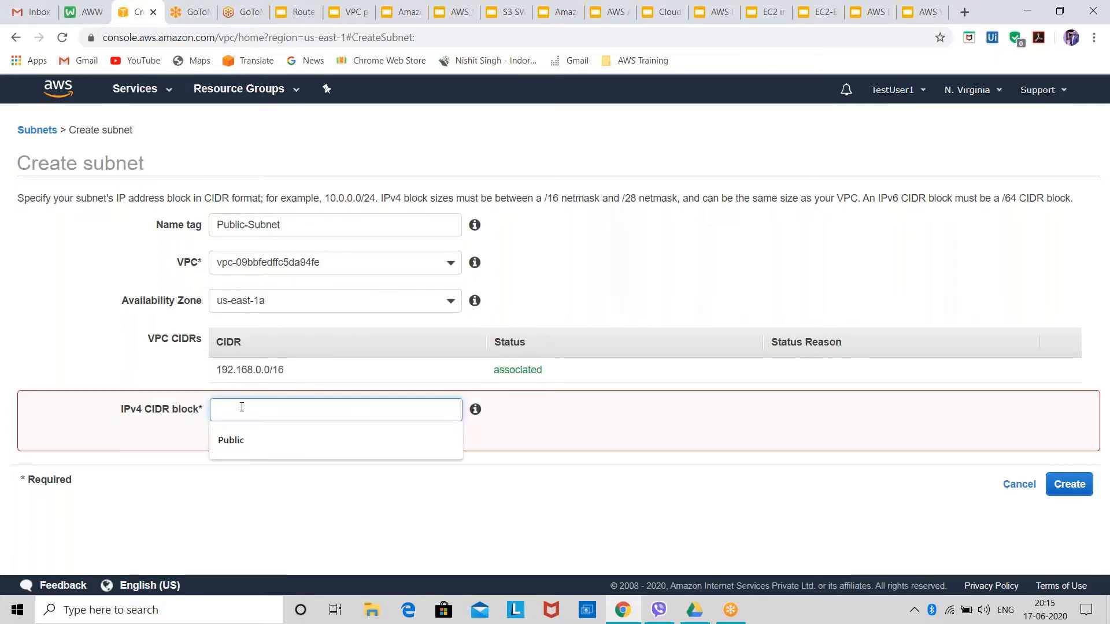
{"action": "type", "text": "192."}
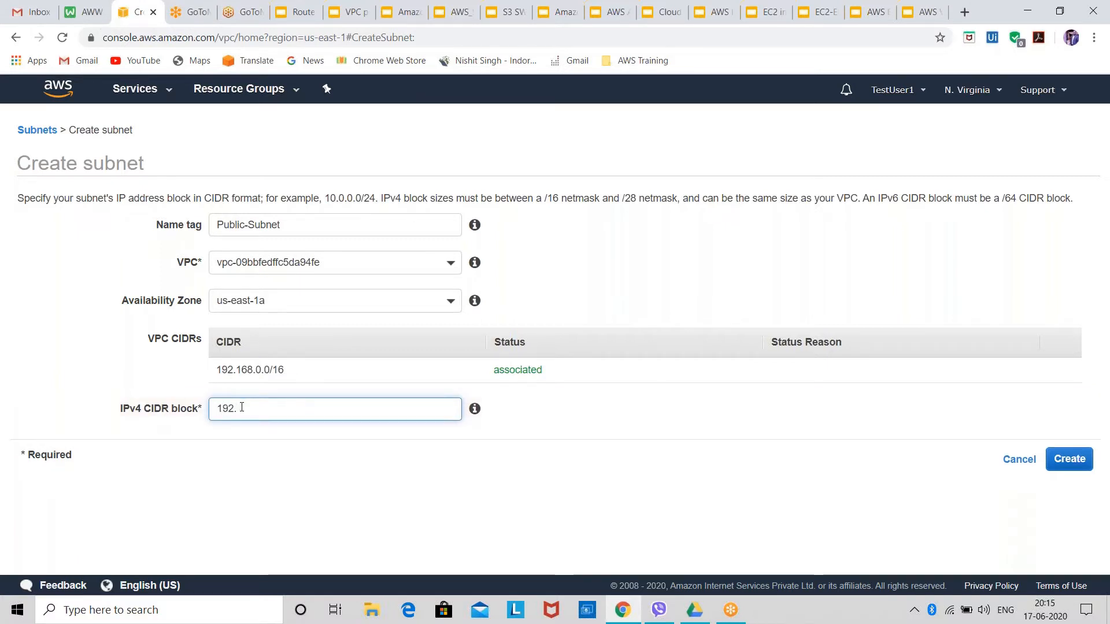
{"action": "type", "text": "168.10.0"}
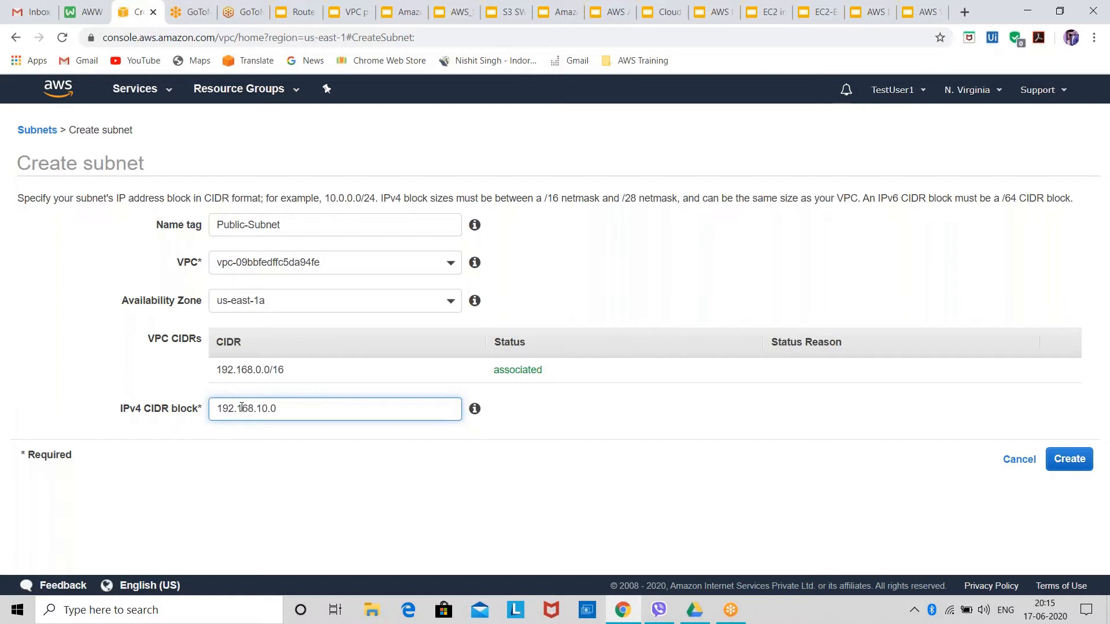
{"action": "type", "text": "/24"}
{"action": "left_click", "coordinate": [580, 284]}
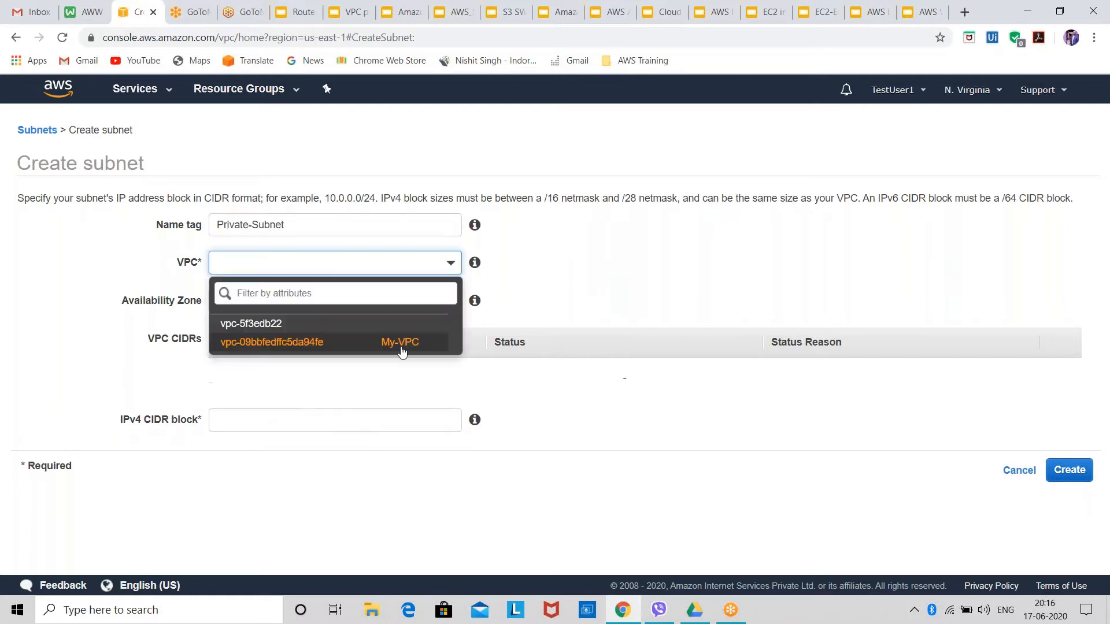
{"action": "key", "text": "Return"}
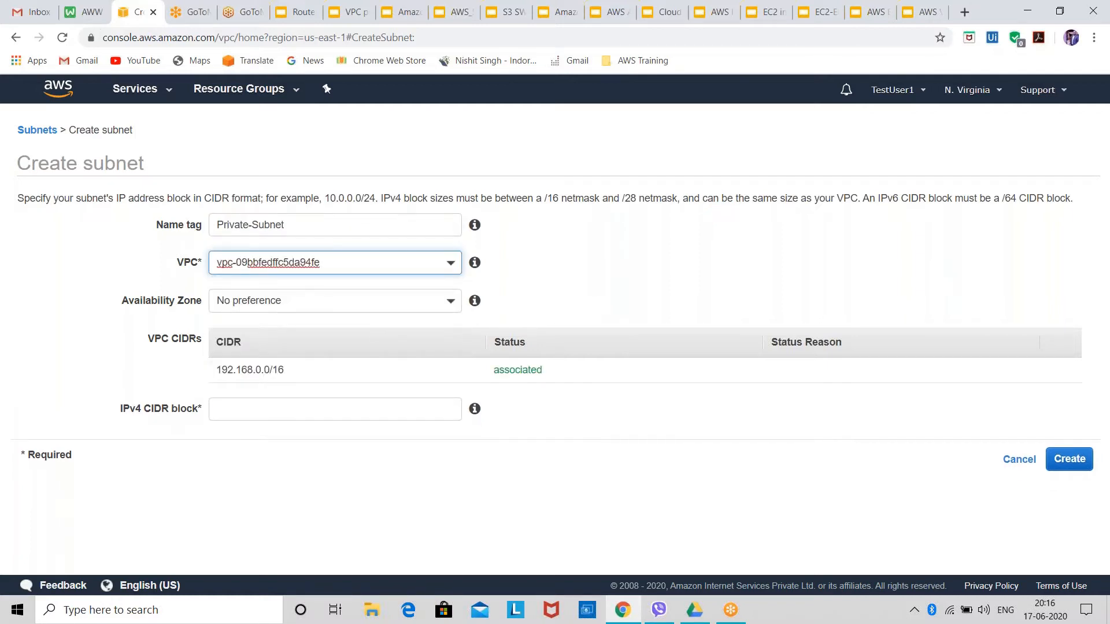
Place Private-Subnet in availability zone us-east-1b with IPv4 CIDR block 192.168.50.0/24, and create the subnet.
{"action": "left_click", "coordinate": [347, 301]}
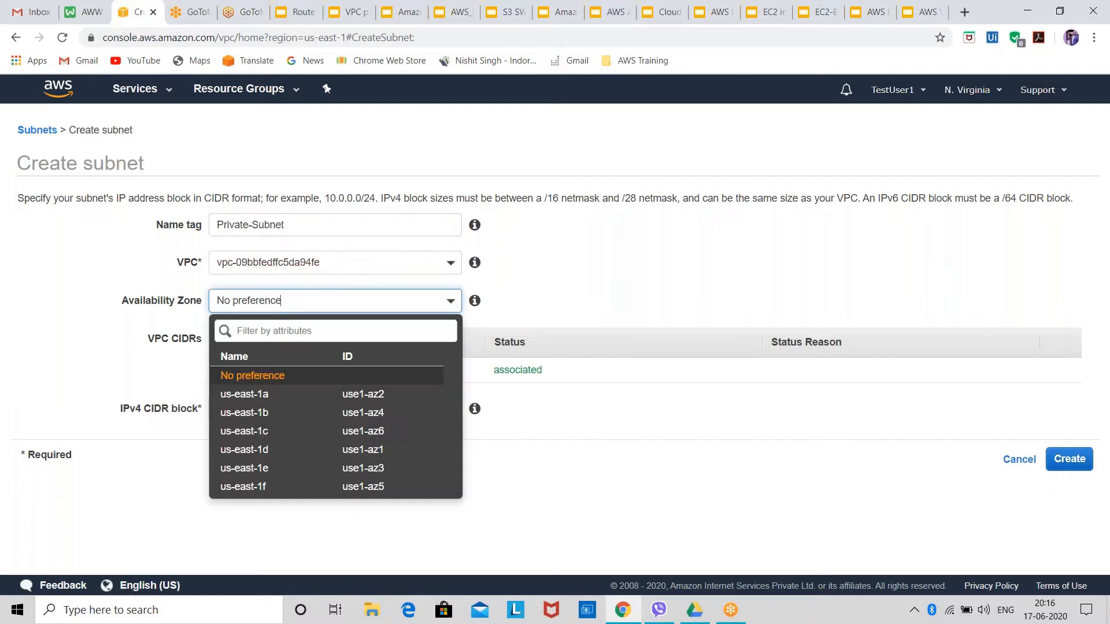
{"action": "left_click", "coordinate": [363, 414]}
{"action": "left_click", "coordinate": [294, 406]}
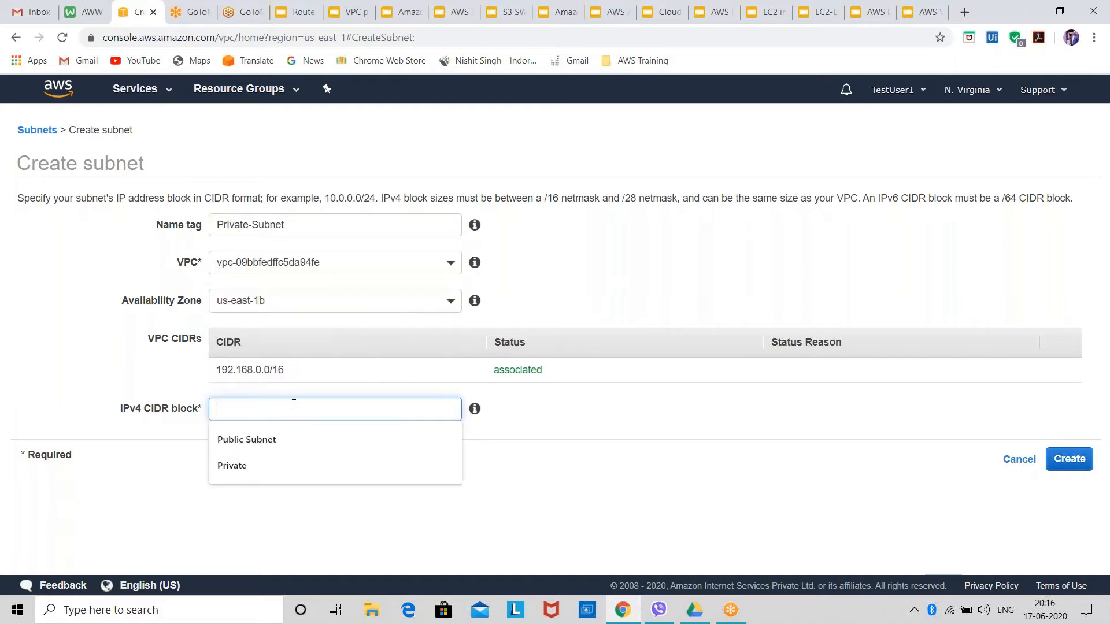
{"action": "type", "text": "192."}
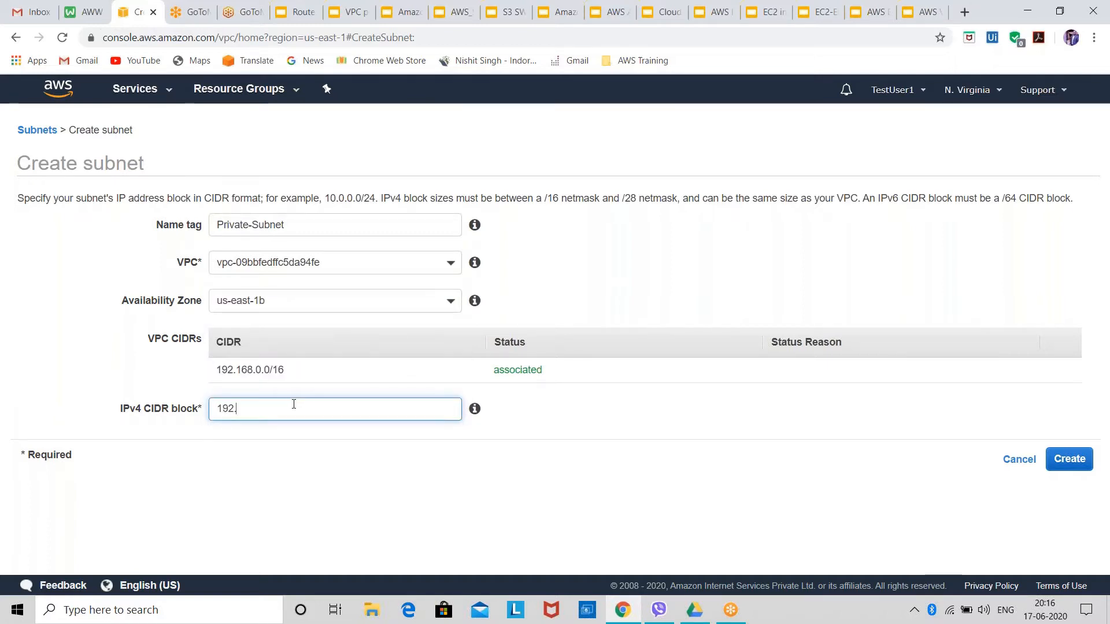
{"action": "type", "text": "168.50.0"}
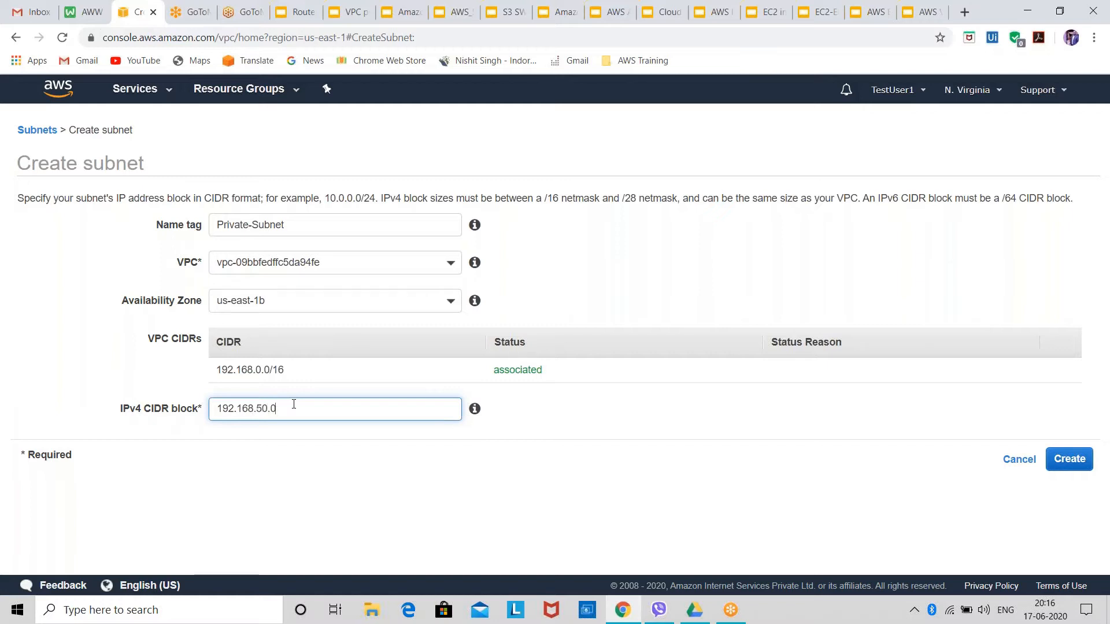
{"action": "type", "text": "/24"}
{"action": "left_click", "coordinate": [1071, 464]}
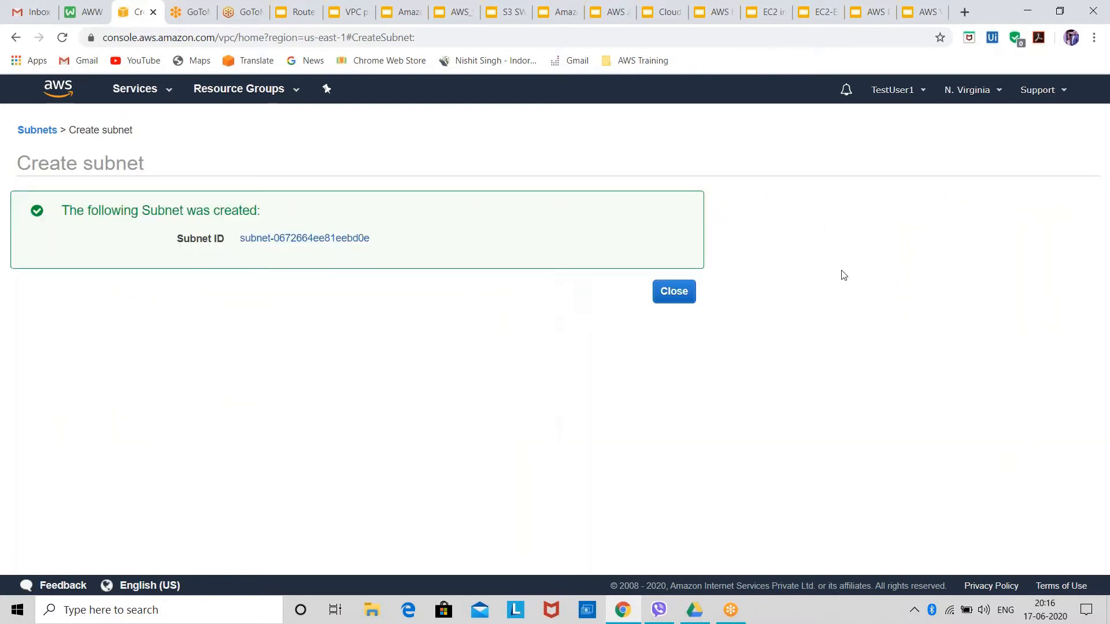
{"action": "left_click", "coordinate": [674, 291]}
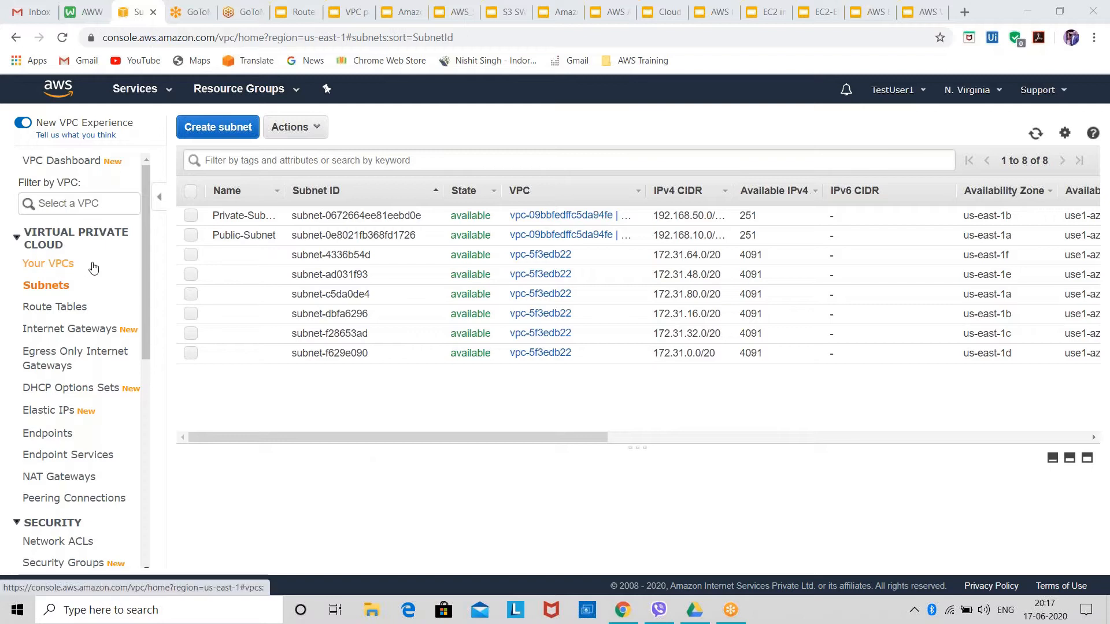
{"action": "left_click_drag", "start_coordinate": [63, 264], "coordinate": [12, 257]}
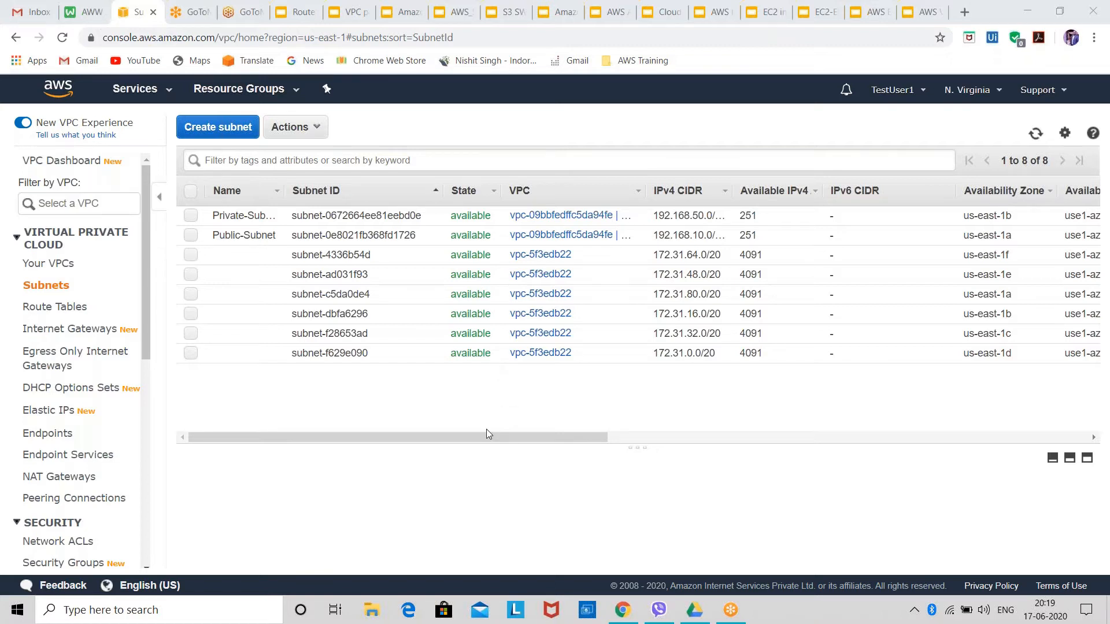
{"action": "left_click", "coordinate": [535, 443]}
{"action": "mouse_move", "coordinate": [534, 439]}
{"action": "left_mouse_down"}
{"action": "mouse_move", "coordinate": [682, 443]}
{"action": "mouse_move", "coordinate": [529, 446]}
{"action": "left_mouse_up"}
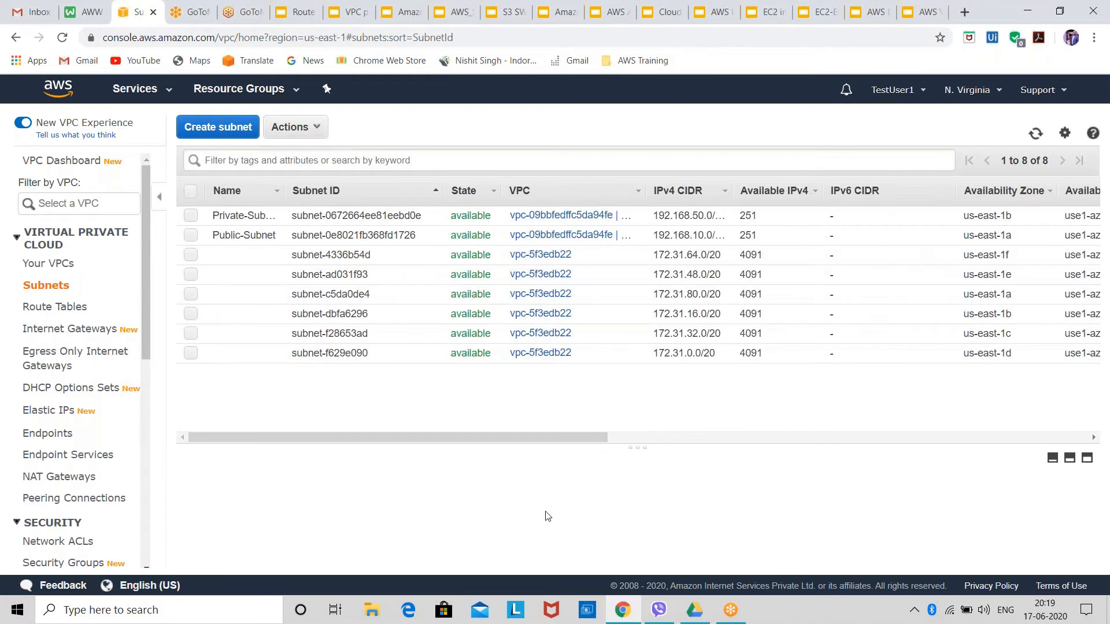
{"action": "left_click", "coordinate": [454, 483]}
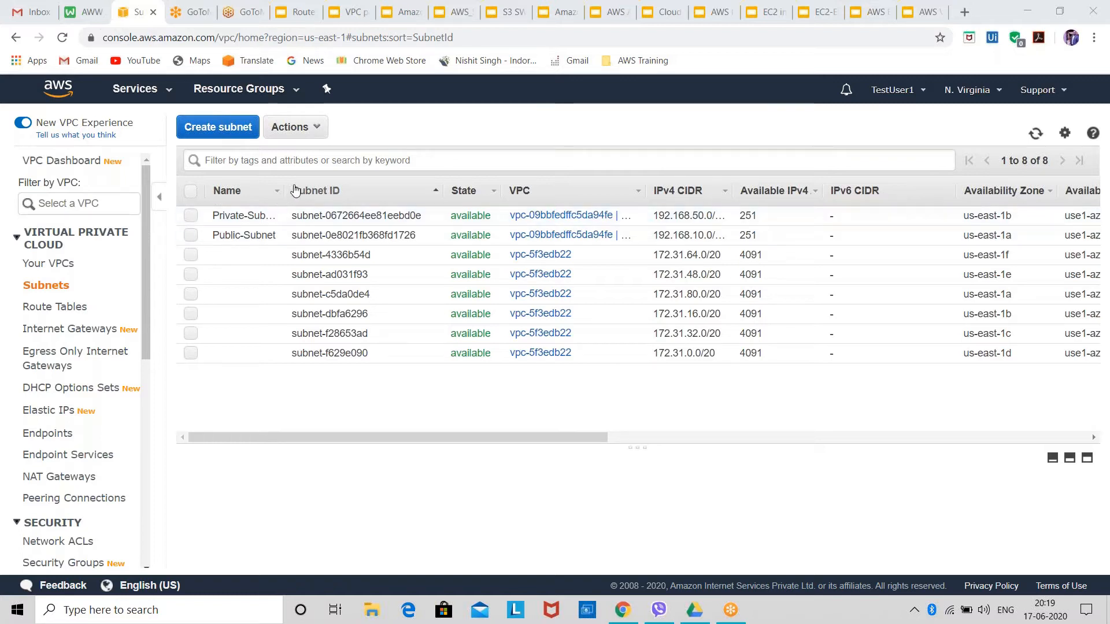
Widen the Name column of the subnet list enough to fit the full subnet names.
{"action": "left_click_drag", "start_coordinate": [284, 195], "coordinate": [361, 200]}
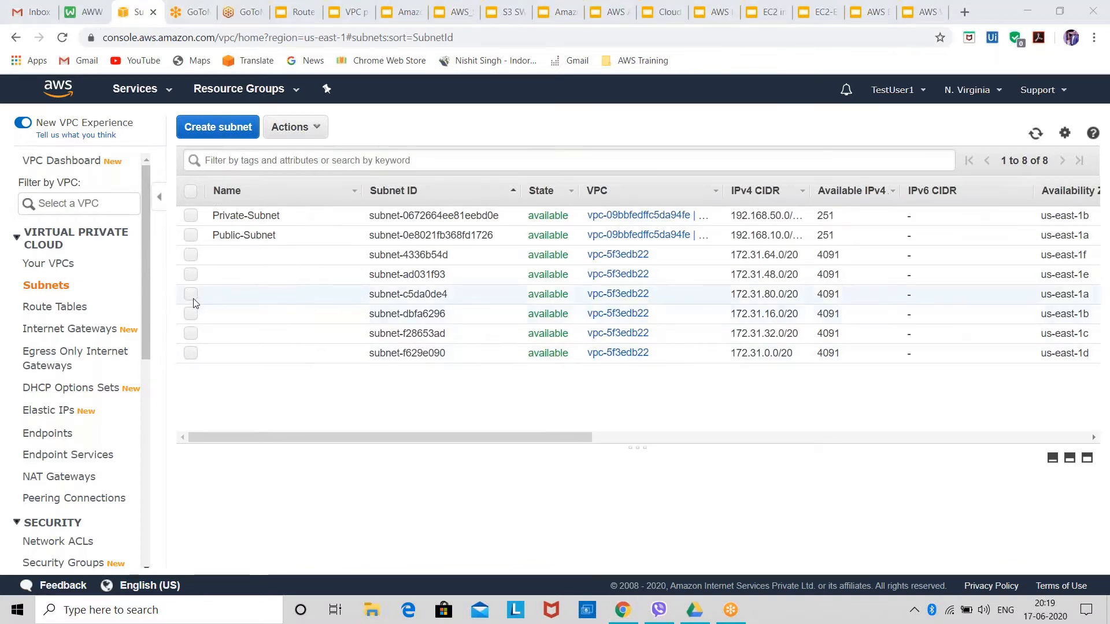
Start creating a new route table and set its name tag to Public-Route.
{"action": "left_click", "coordinate": [59, 315]}
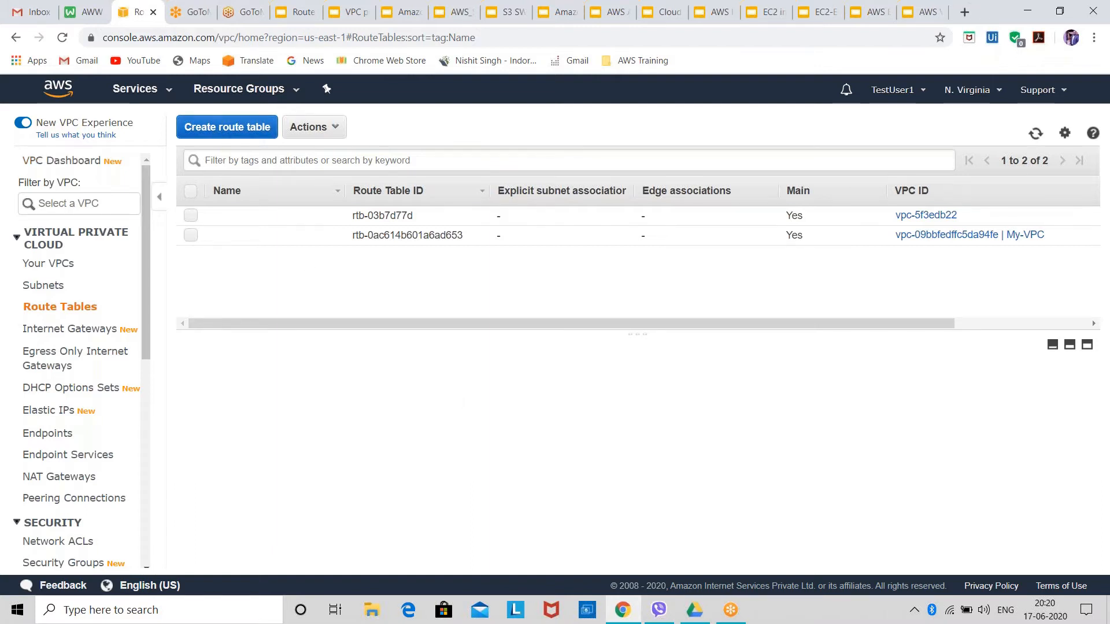
{"action": "left_click", "coordinate": [227, 129]}
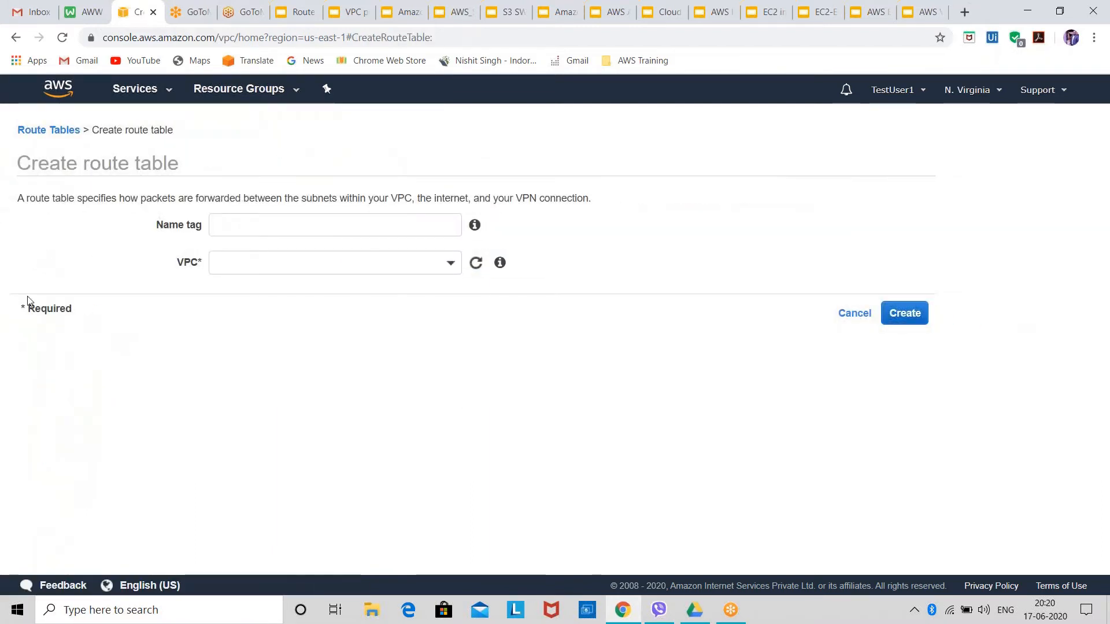
{"action": "left_click", "coordinate": [32, 130]}
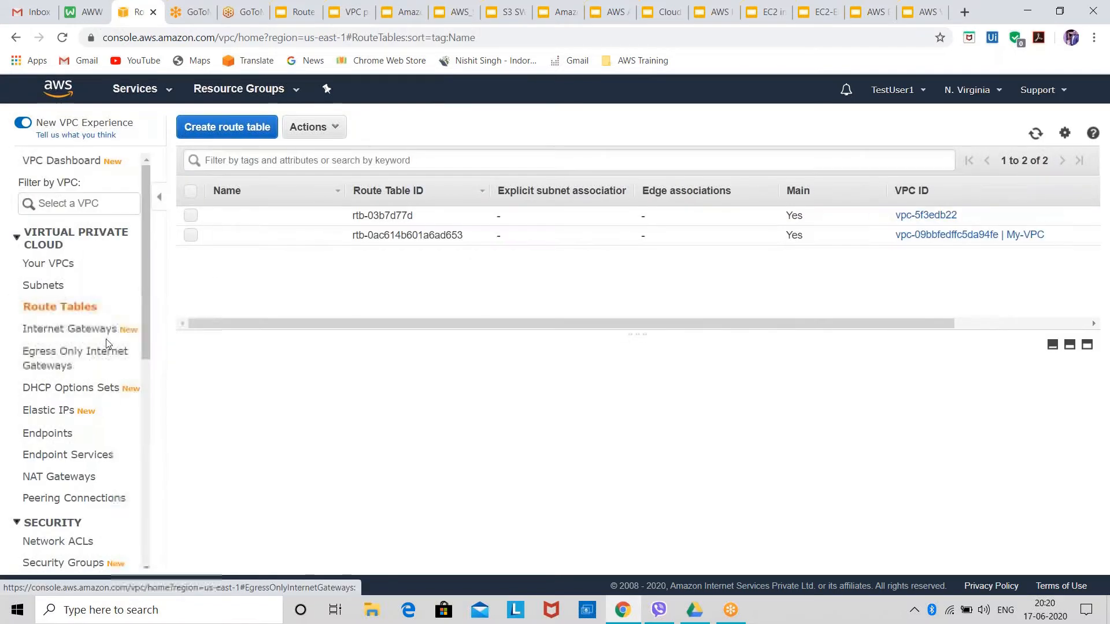
{"action": "left_click", "coordinate": [261, 132]}
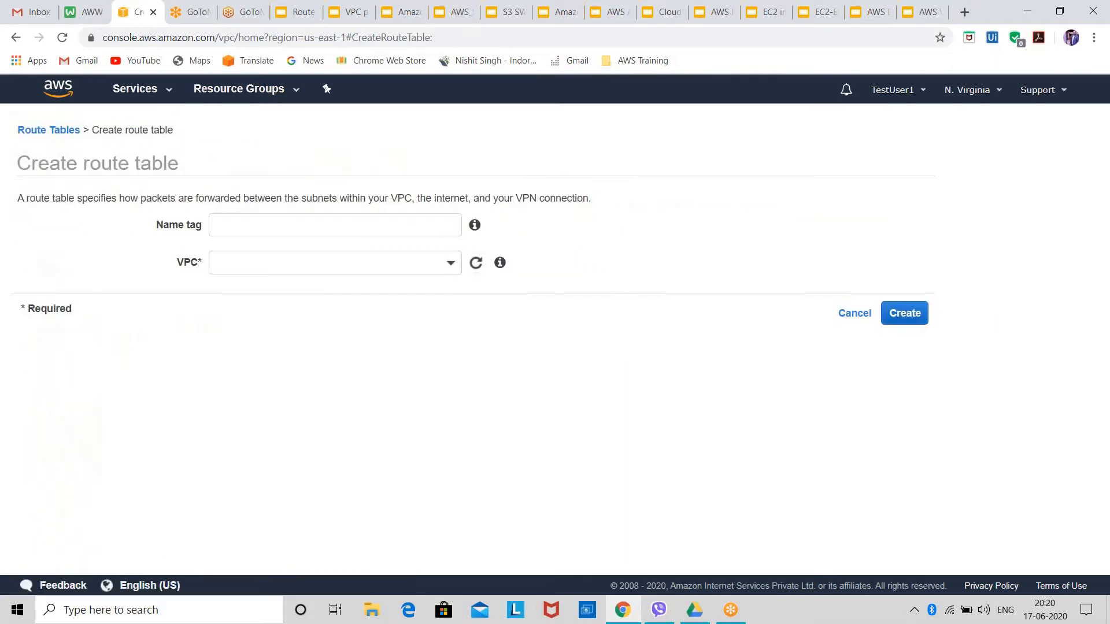
{"action": "left_click", "coordinate": [277, 232]}
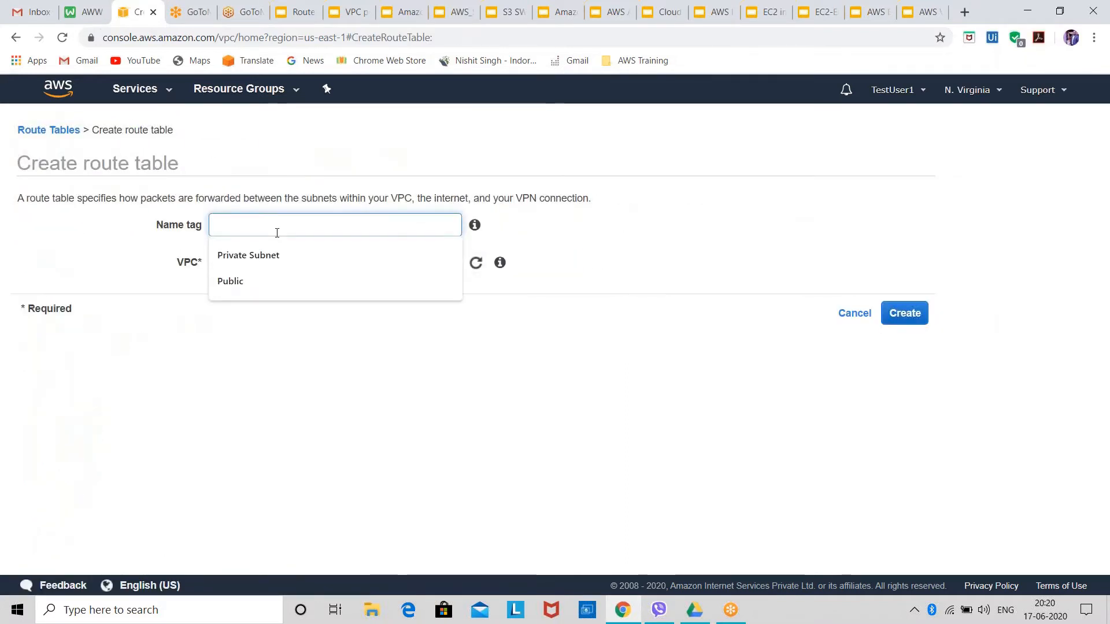
{"action": "type", "text": "Public"}
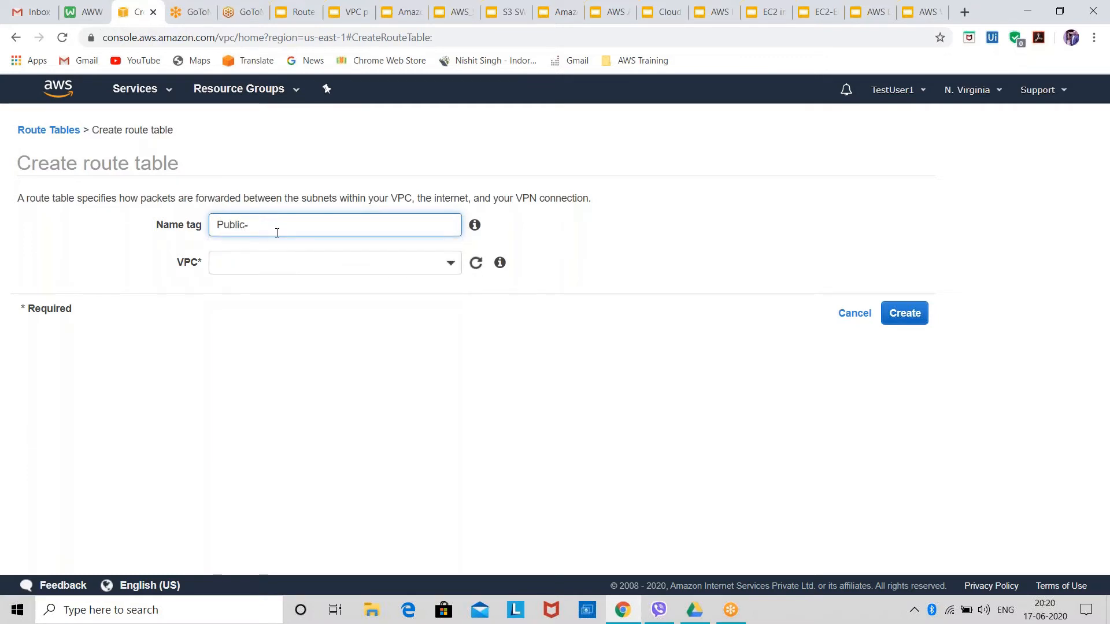
{"action": "type", "text": "-Route"}
{"action": "left_click", "coordinate": [1019, 189]}
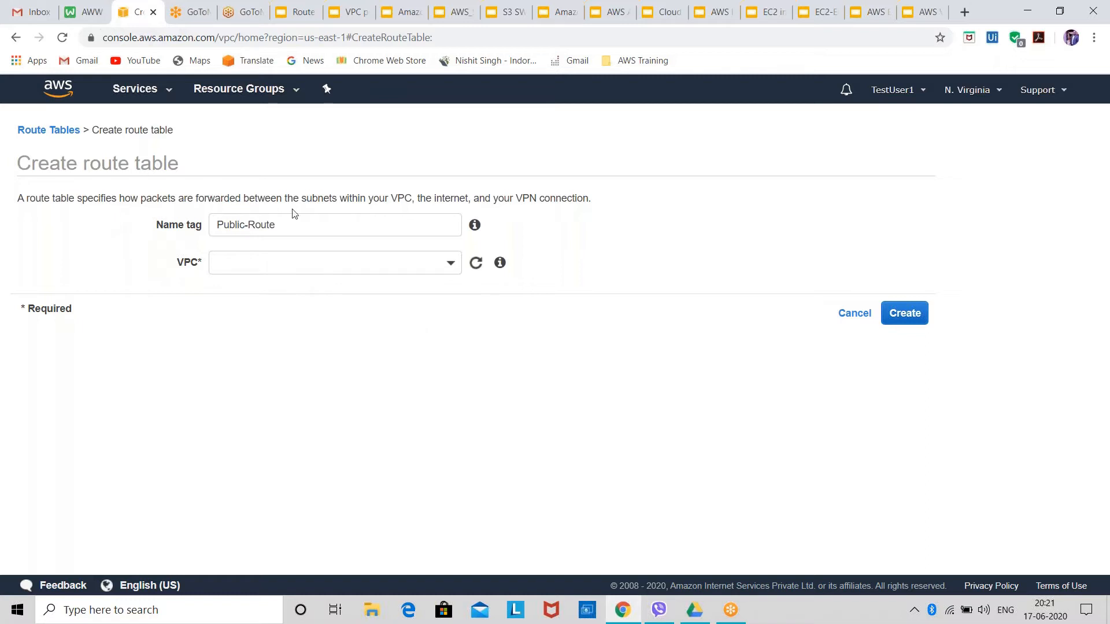
{"action": "left_click", "coordinate": [319, 224]}
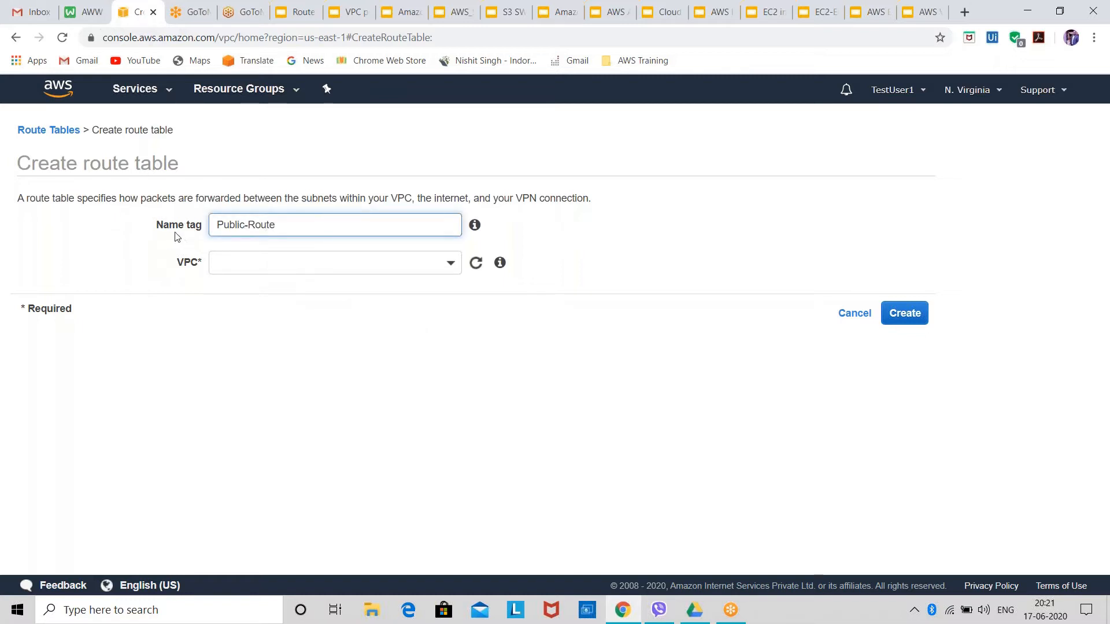
Create the Public-Route table in the My-VPC network and refresh the route table list.
{"action": "left_click", "coordinate": [282, 268]}
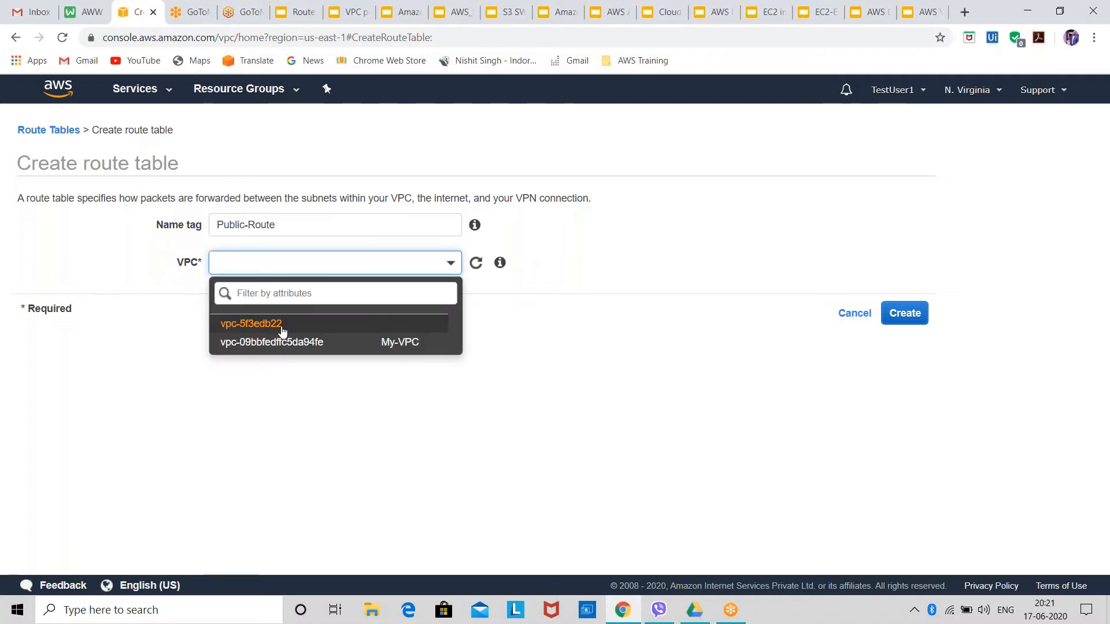
{"action": "left_click", "coordinate": [422, 347]}
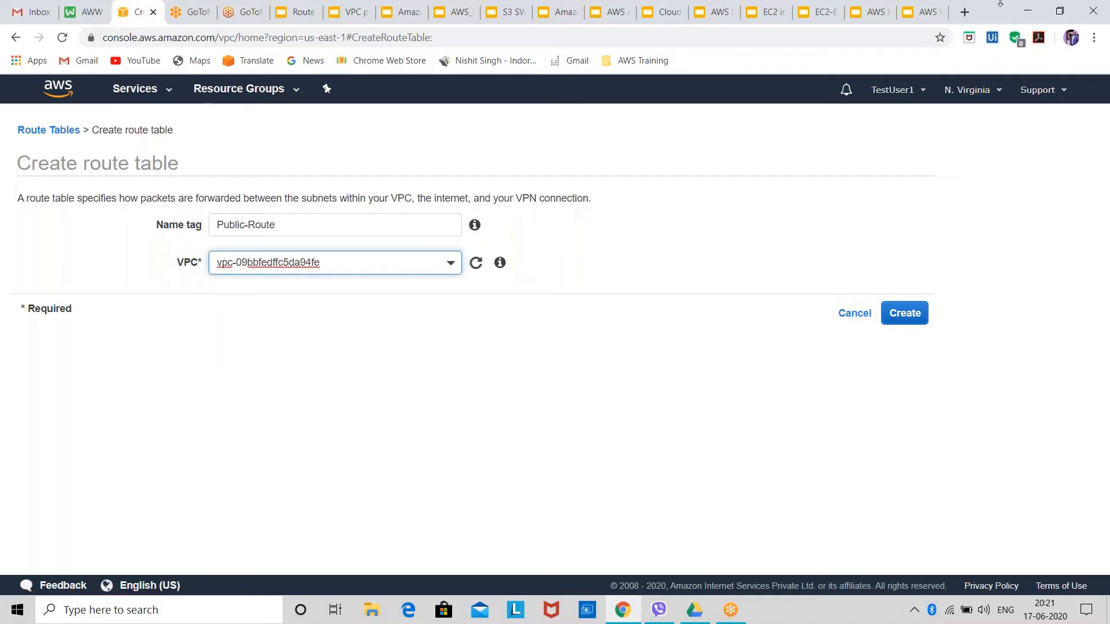
{"action": "left_click", "coordinate": [679, 32]}
{"action": "left_click", "coordinate": [911, 317]}
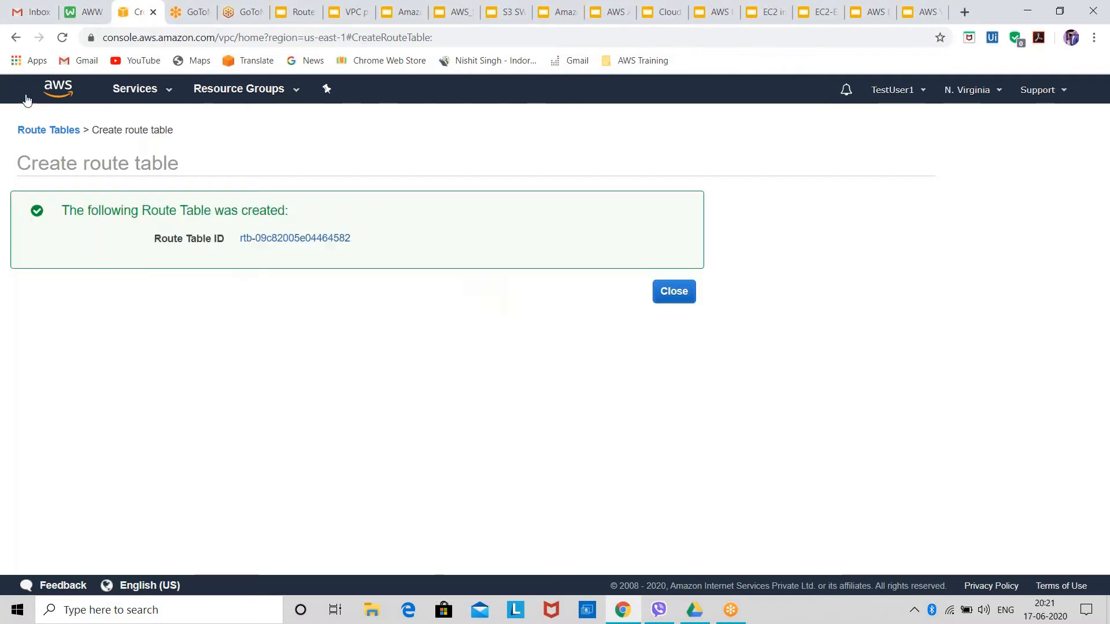
{"action": "left_click", "coordinate": [60, 130]}
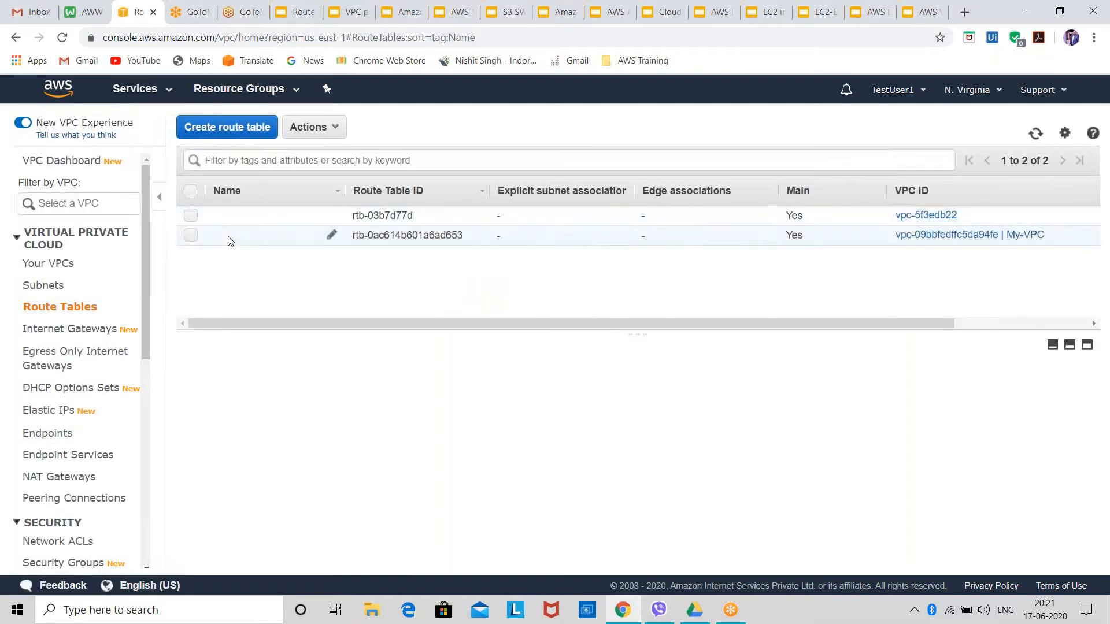
{"action": "left_click", "coordinate": [1037, 134]}
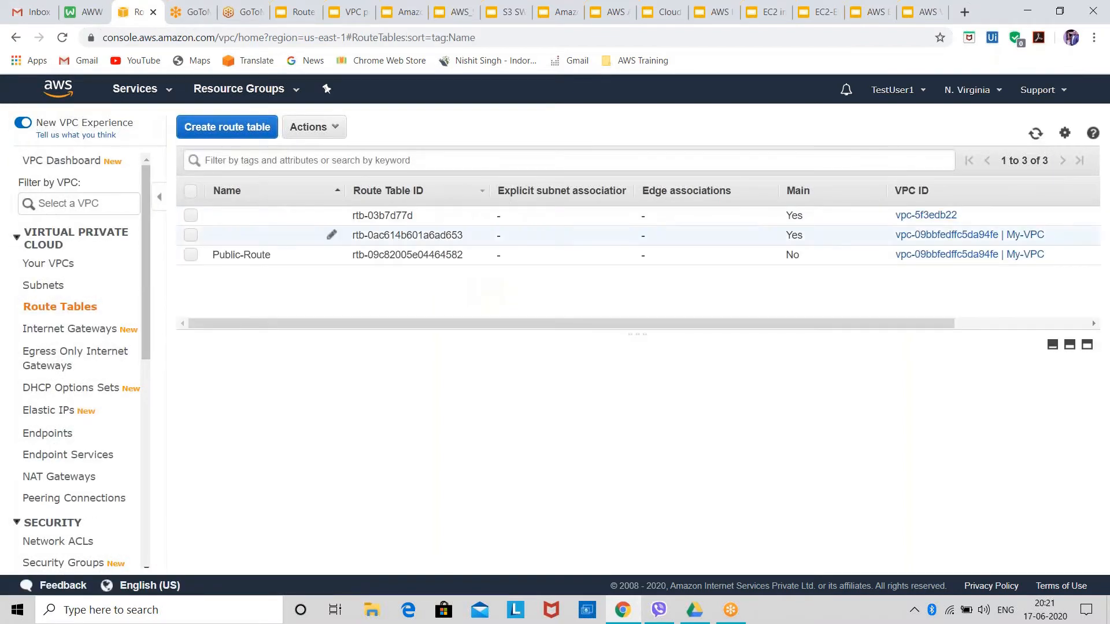
Start creating another route table and set its name tag to Private-Subnet.
{"action": "left_click", "coordinate": [225, 131]}
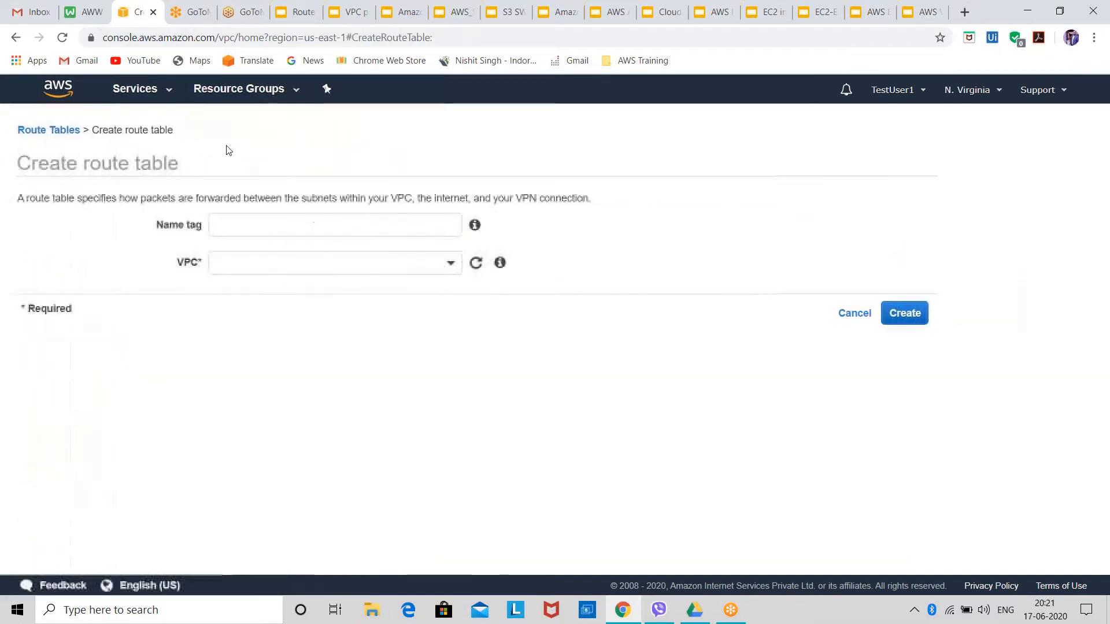
{"action": "left_click", "coordinate": [254, 225]}
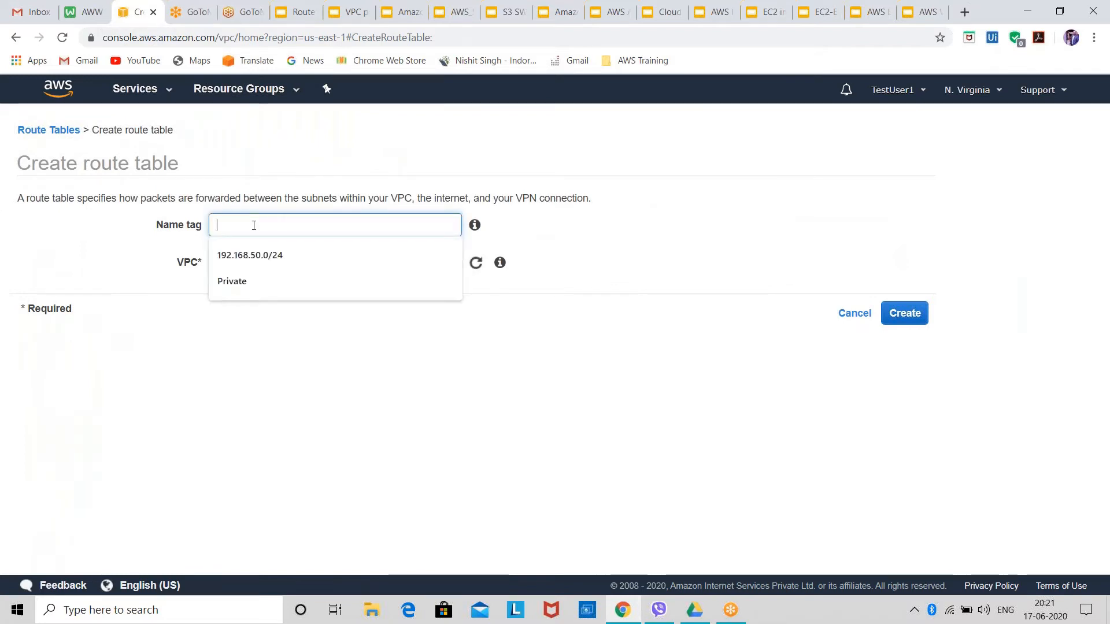
{"action": "type", "text": "Pric"}
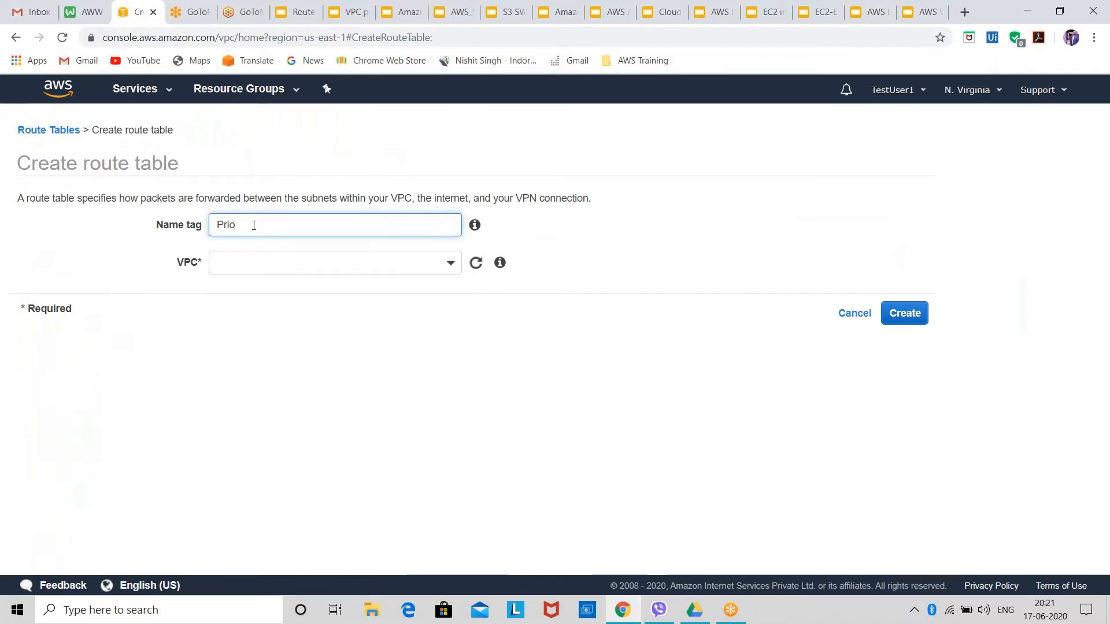
{"action": "key", "text": "BackSpace"}
{"action": "type", "text": "vate"}
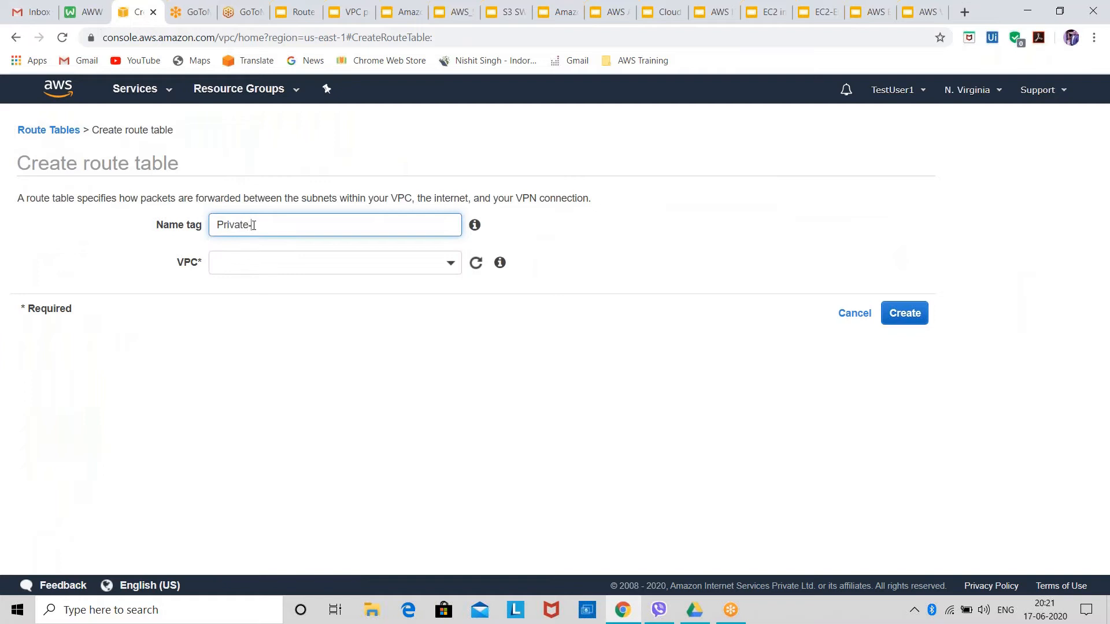
{"action": "type", "text": "-Su"}
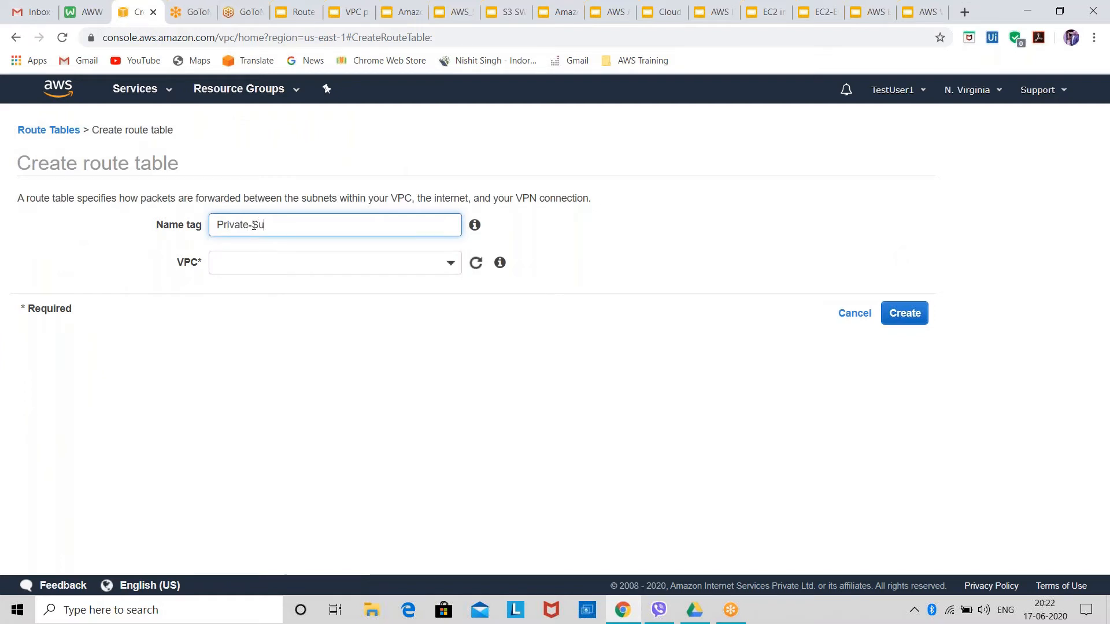
{"action": "type", "text": "bnet"}
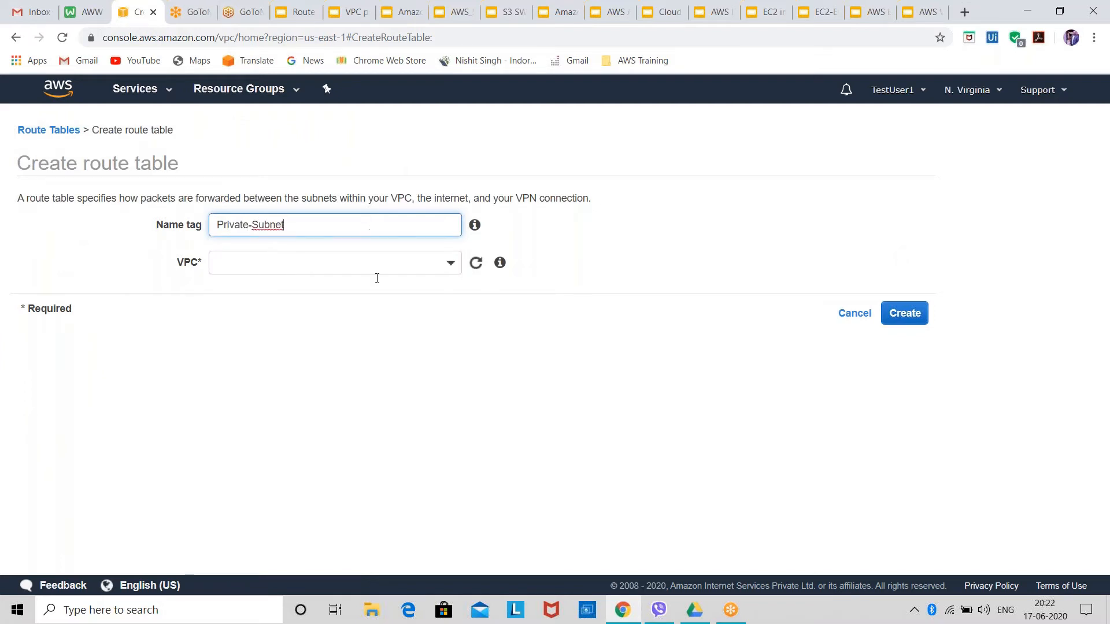
Assign the Private-Subnet route table to My-VPC, create it, and return to the route table list.
{"action": "left_click", "coordinate": [313, 263]}
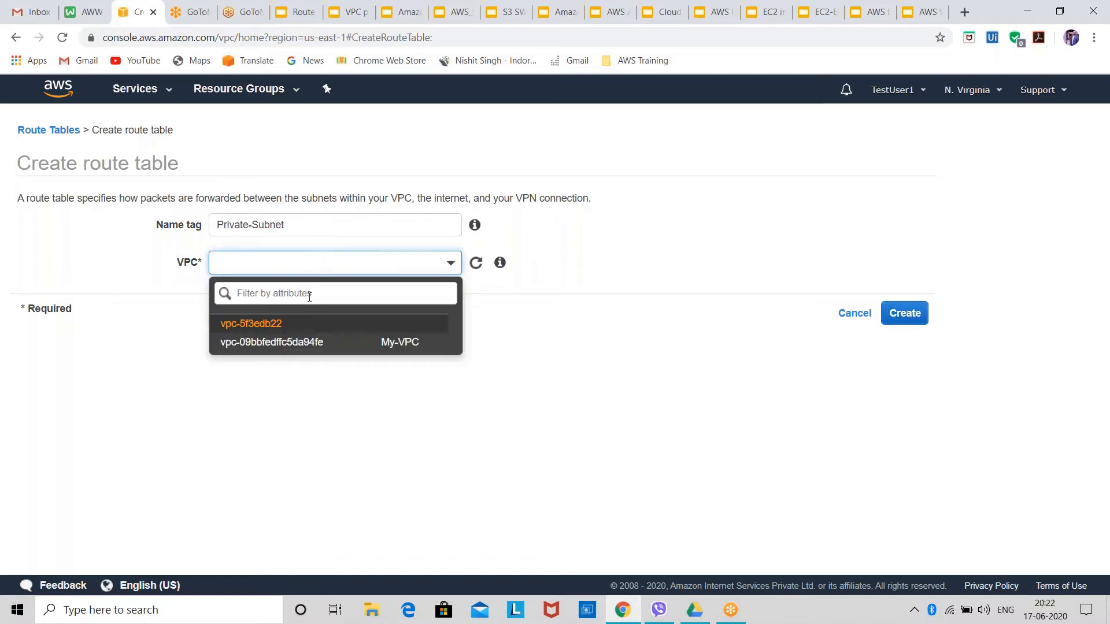
{"action": "left_click", "coordinate": [358, 344]}
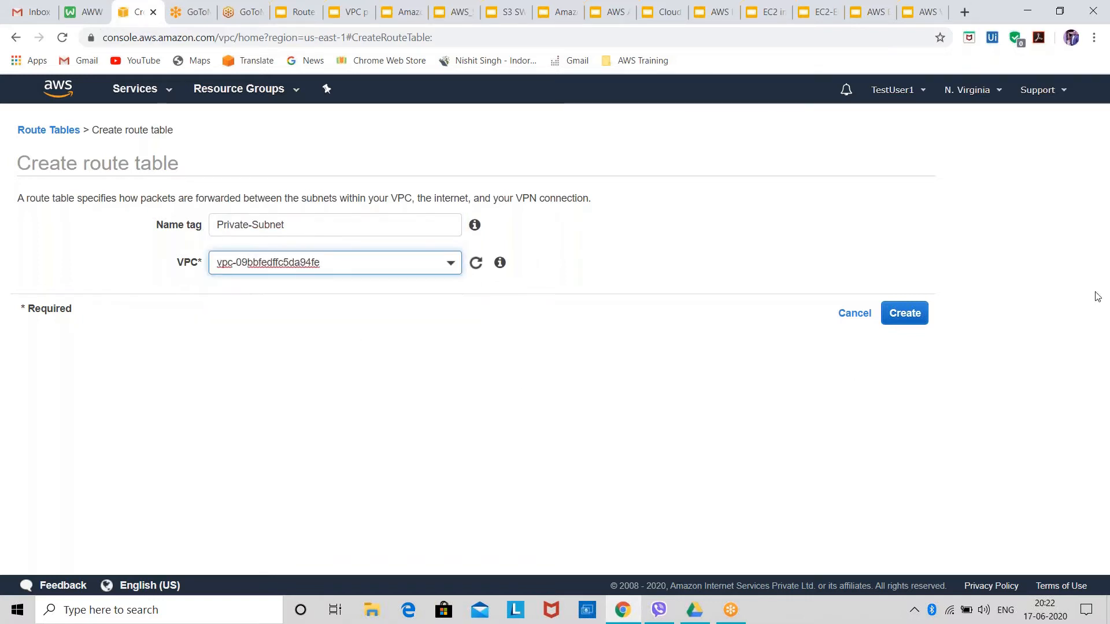
{"action": "left_click", "coordinate": [918, 318]}
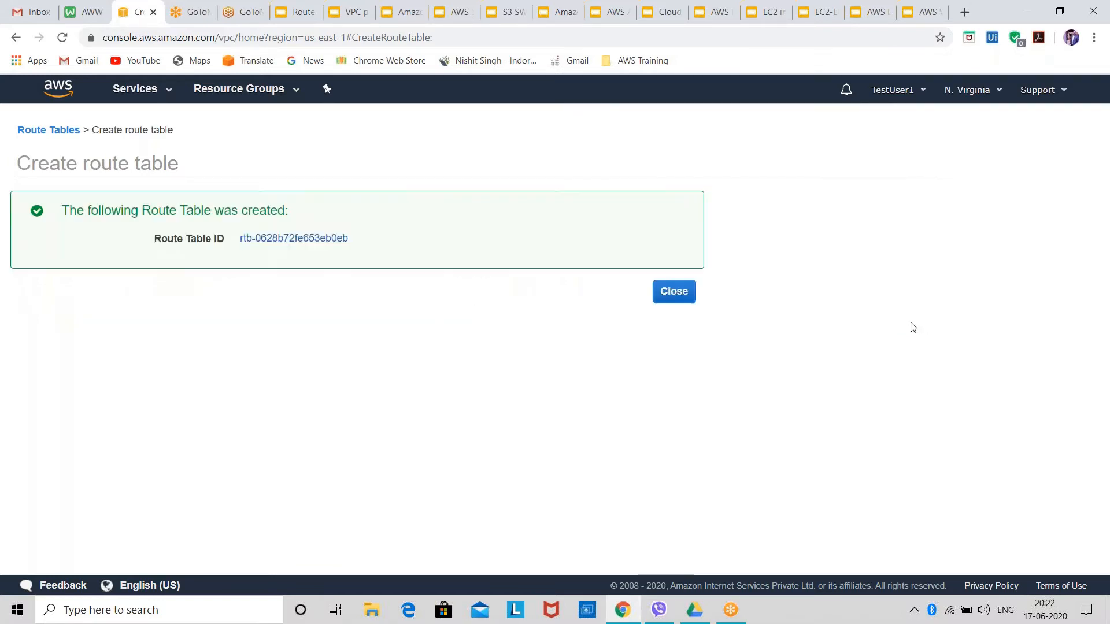
{"action": "left_click", "coordinate": [38, 132]}
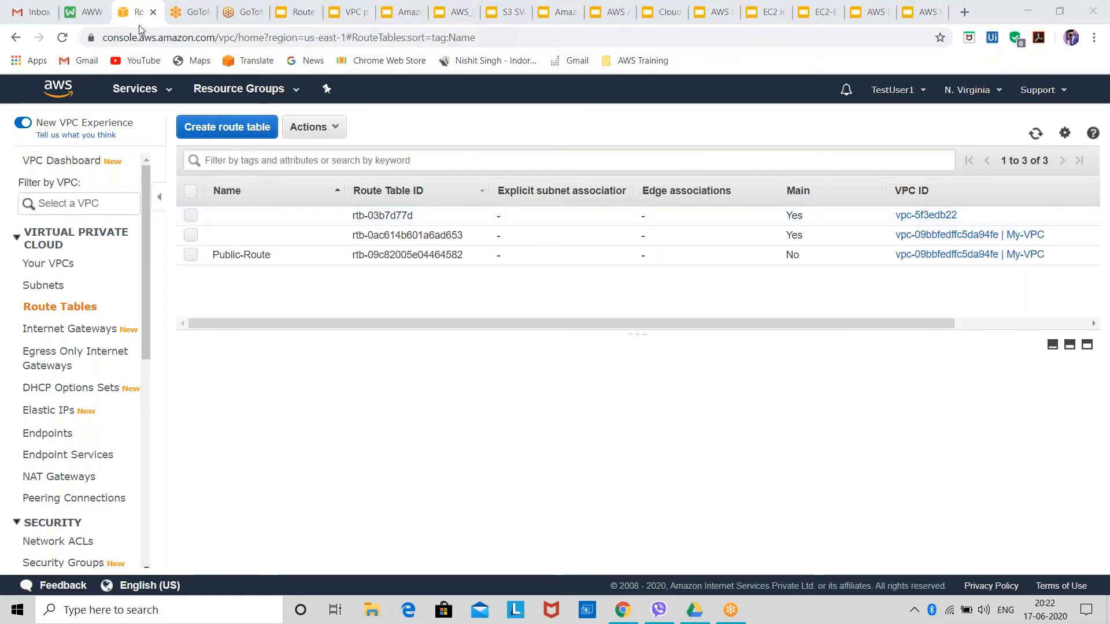
Open the EC2 service in a separate browser tab and switch to it.
{"action": "left_click", "coordinate": [168, 93]}
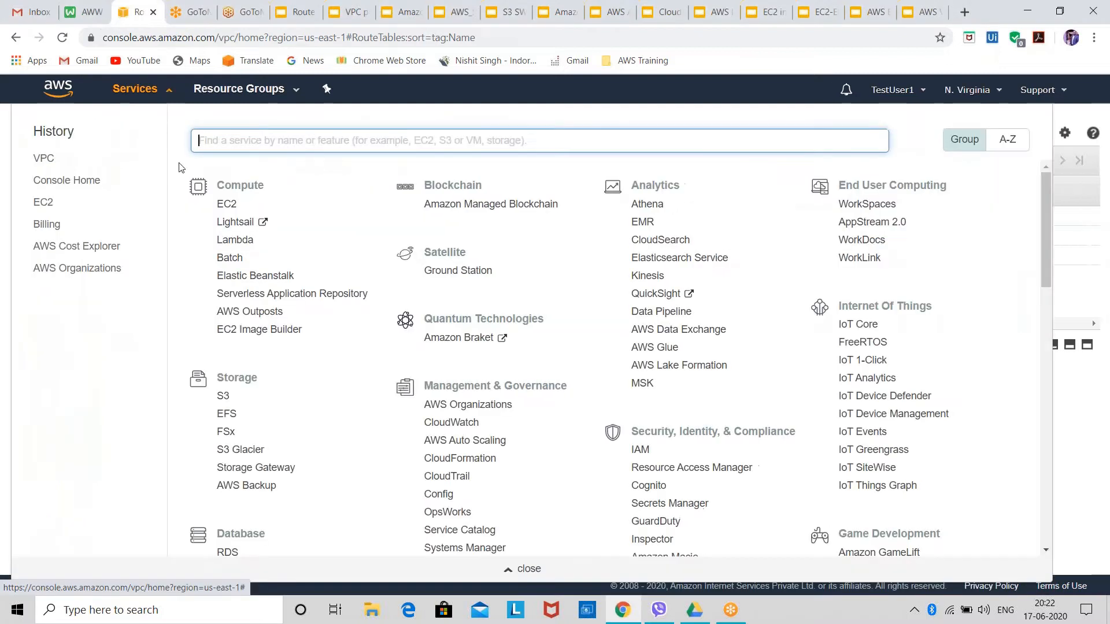
{"action": "right_click", "coordinate": [47, 205]}
{"action": "left_click", "coordinate": [69, 211]}
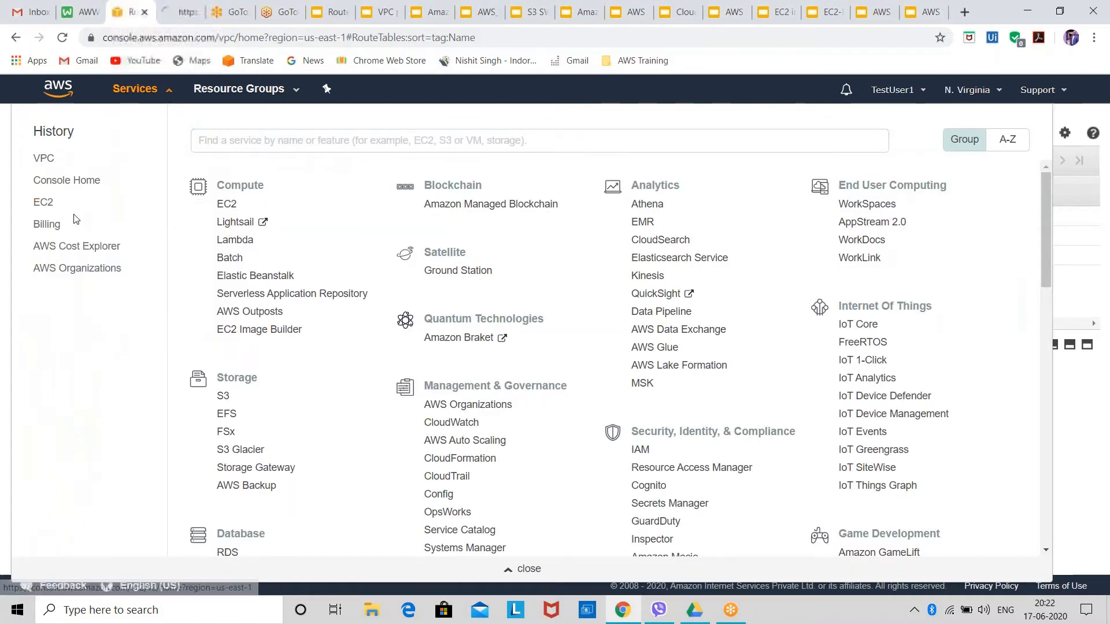
{"action": "left_click", "coordinate": [174, 13]}
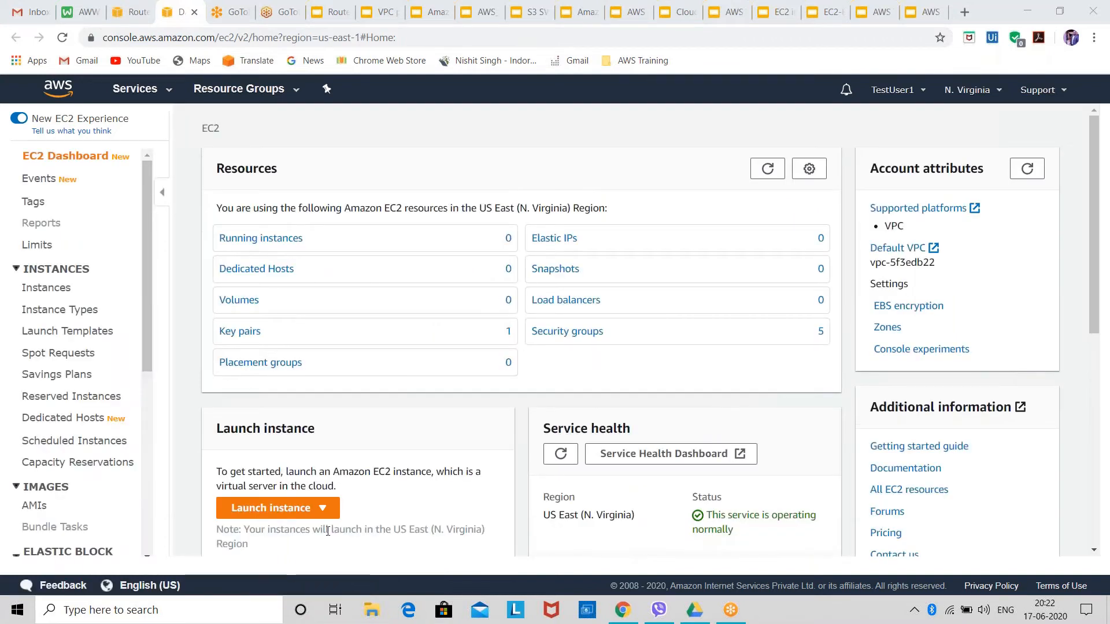
Start launching an EC2 instance from the 64-bit (x86) Red Hat Enterprise Linux 8 machine image.
{"action": "left_click", "coordinate": [334, 514]}
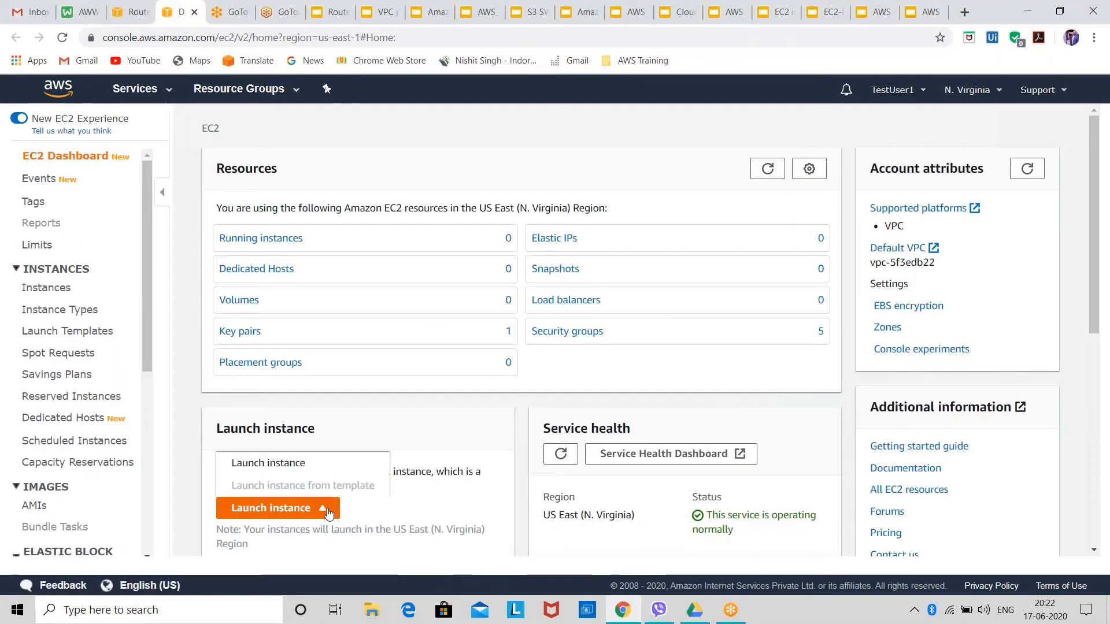
{"action": "left_click", "coordinate": [294, 464]}
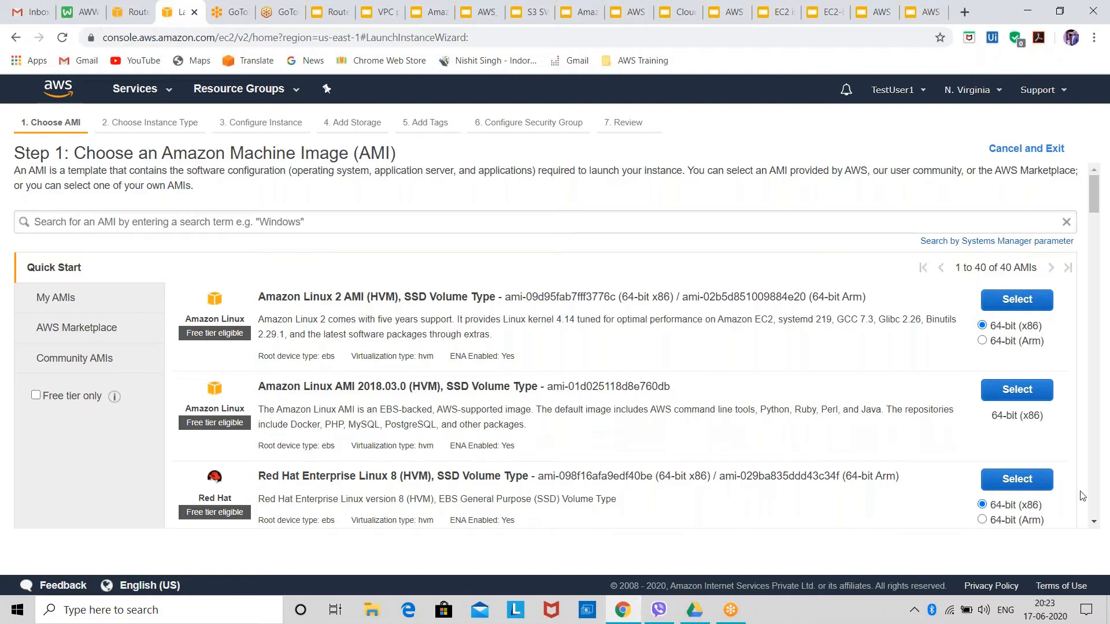
{"action": "left_click", "coordinate": [1014, 482]}
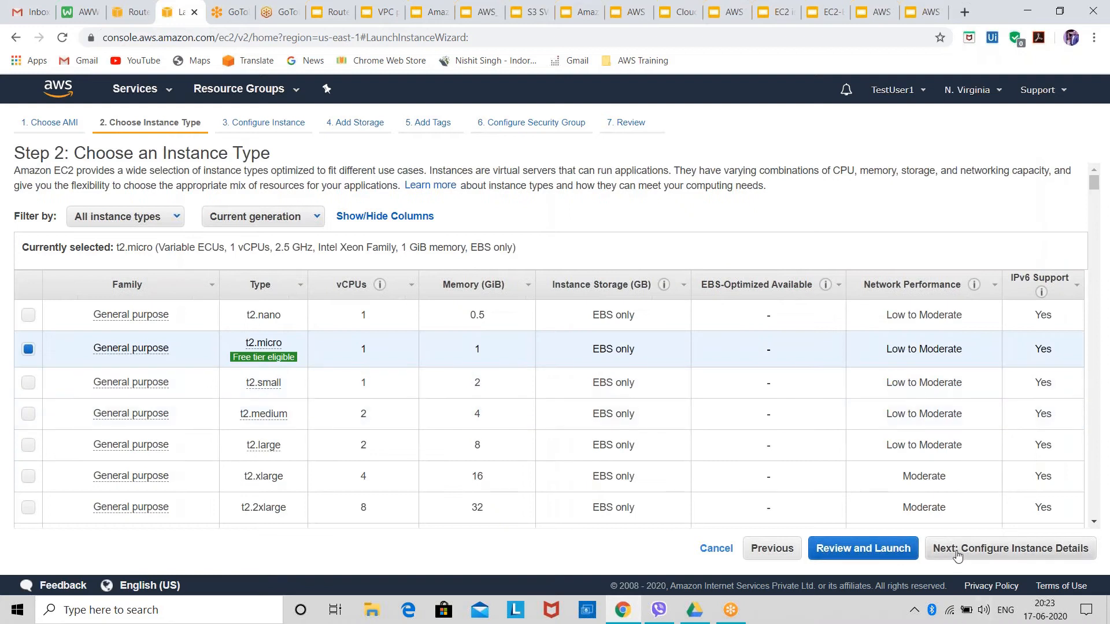
Keep the t2.micro instance type and proceed to configuring the instance details.
{"action": "left_click", "coordinate": [965, 556]}
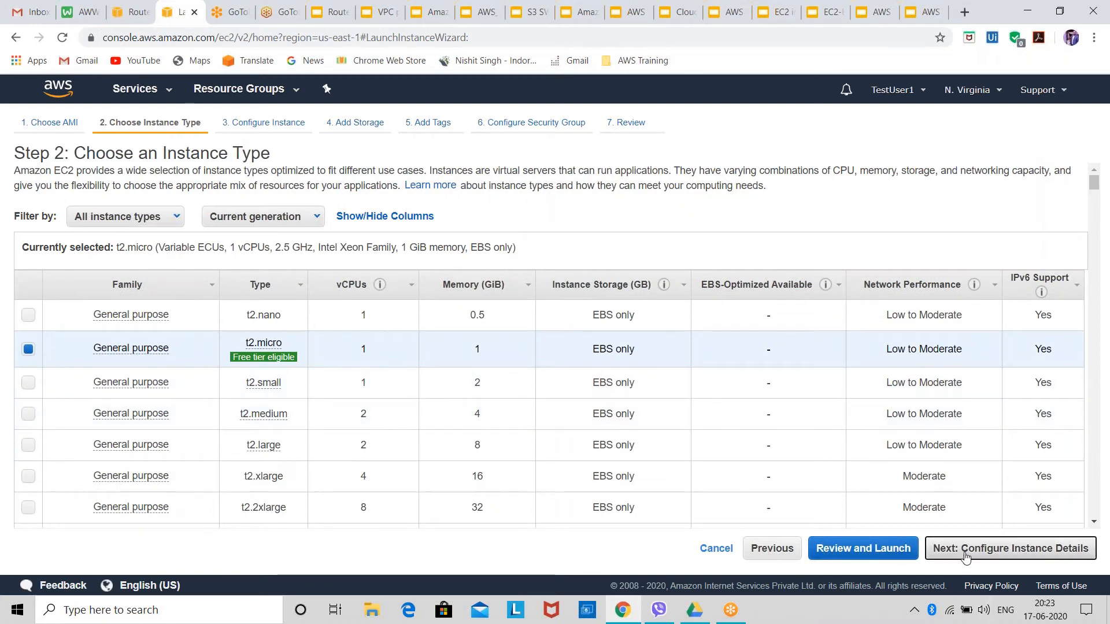
{"action": "left_click", "coordinate": [842, 546]}
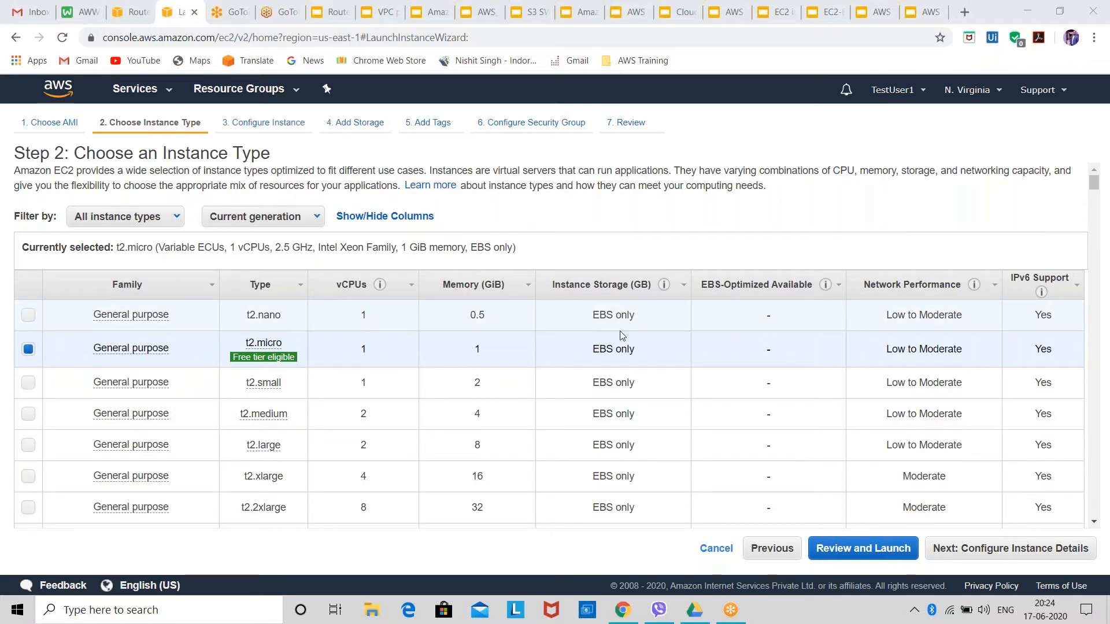
{"action": "mouse_move", "coordinate": [97, 392]}
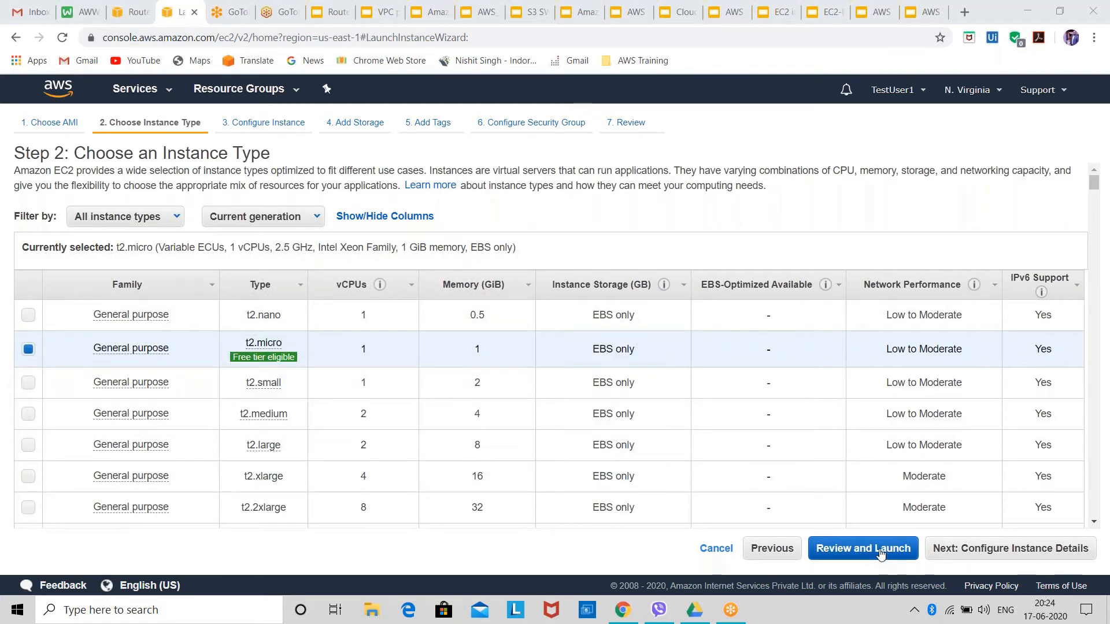
{"action": "left_click", "coordinate": [959, 556]}
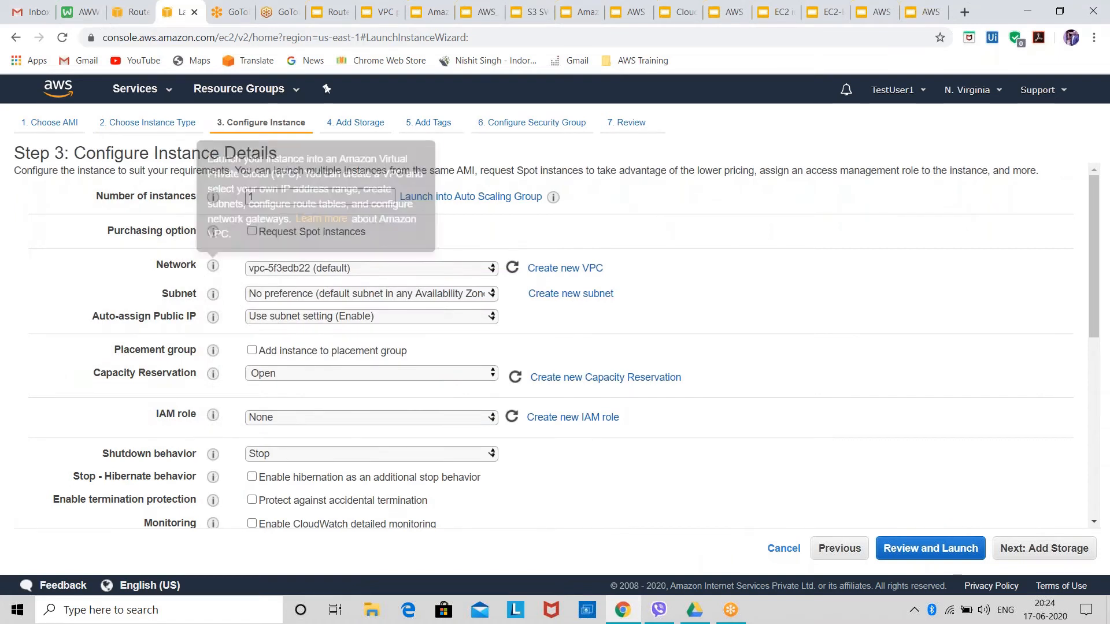
Place the instance in the My-VPC network, in Public-Subnet in us-east-1a.
{"action": "left_click", "coordinate": [266, 273]}
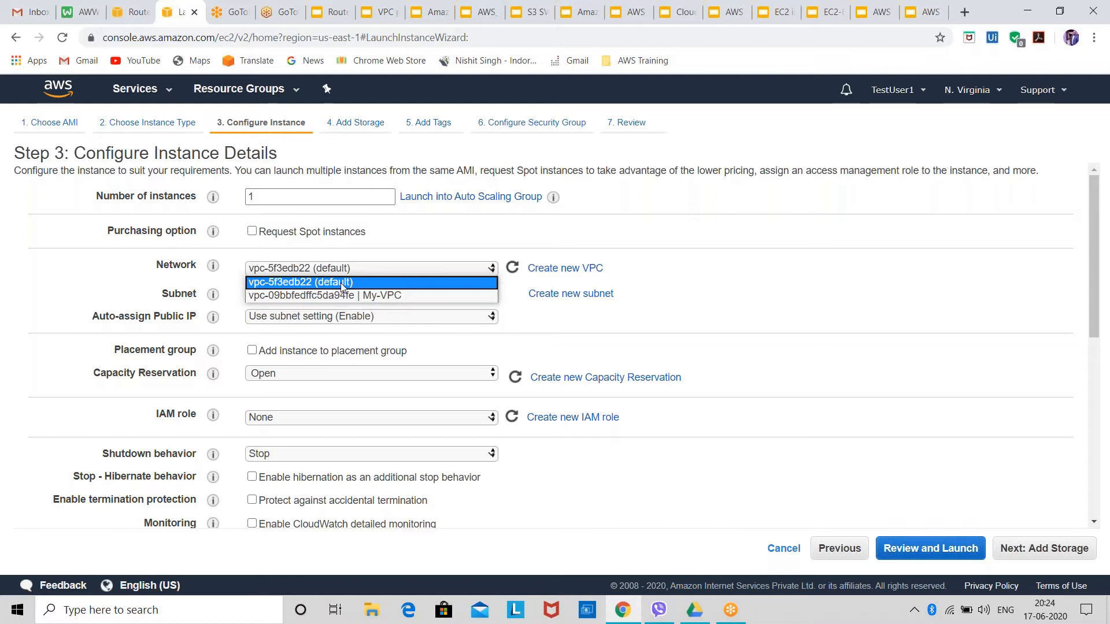
{"action": "left_click", "coordinate": [376, 295]}
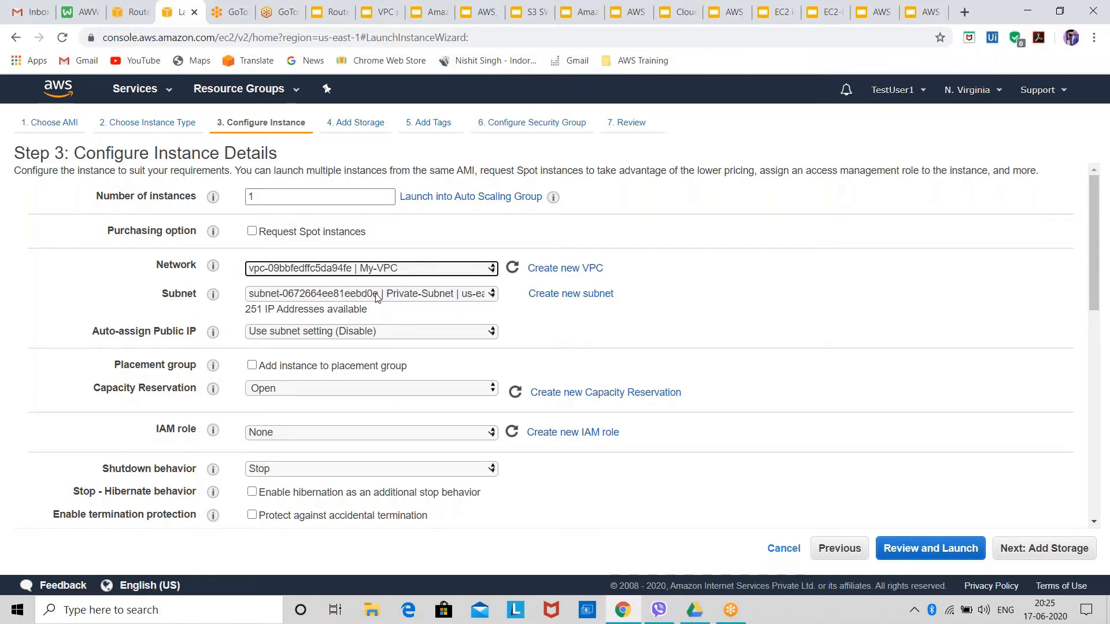
{"action": "left_click", "coordinate": [375, 294]}
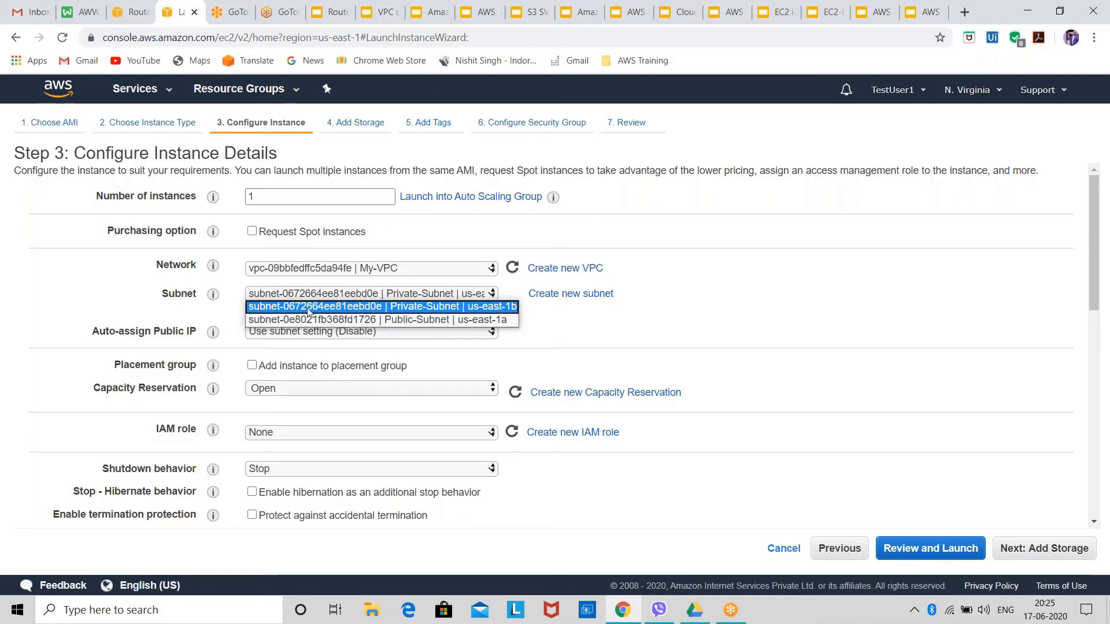
{"action": "left_click", "coordinate": [403, 319]}
{"action": "left_click", "coordinate": [411, 296]}
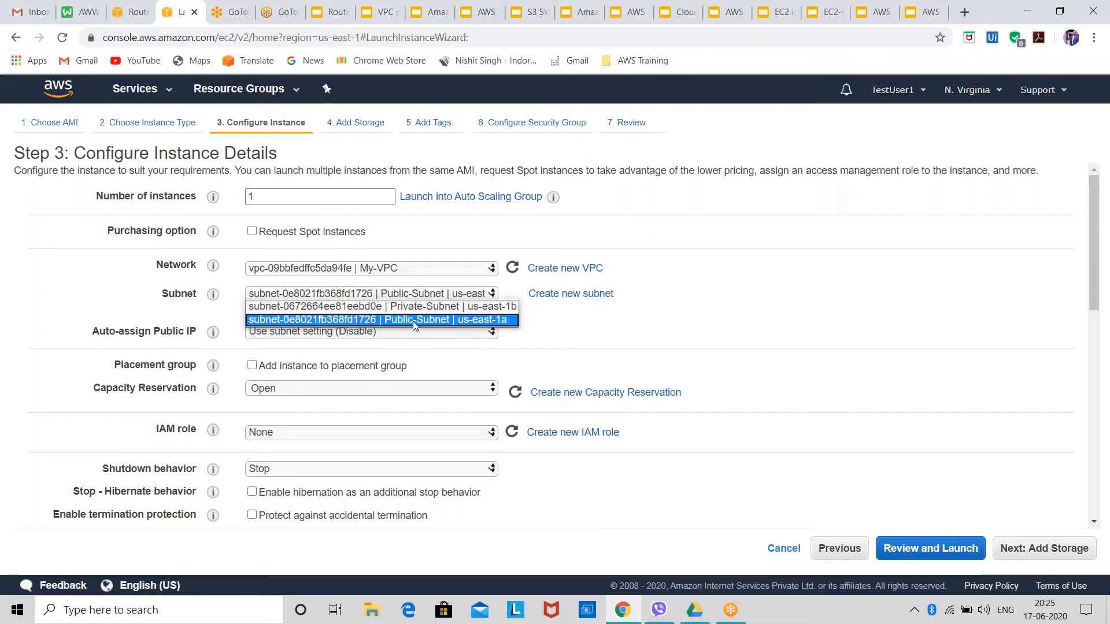
{"action": "left_click", "coordinate": [414, 324]}
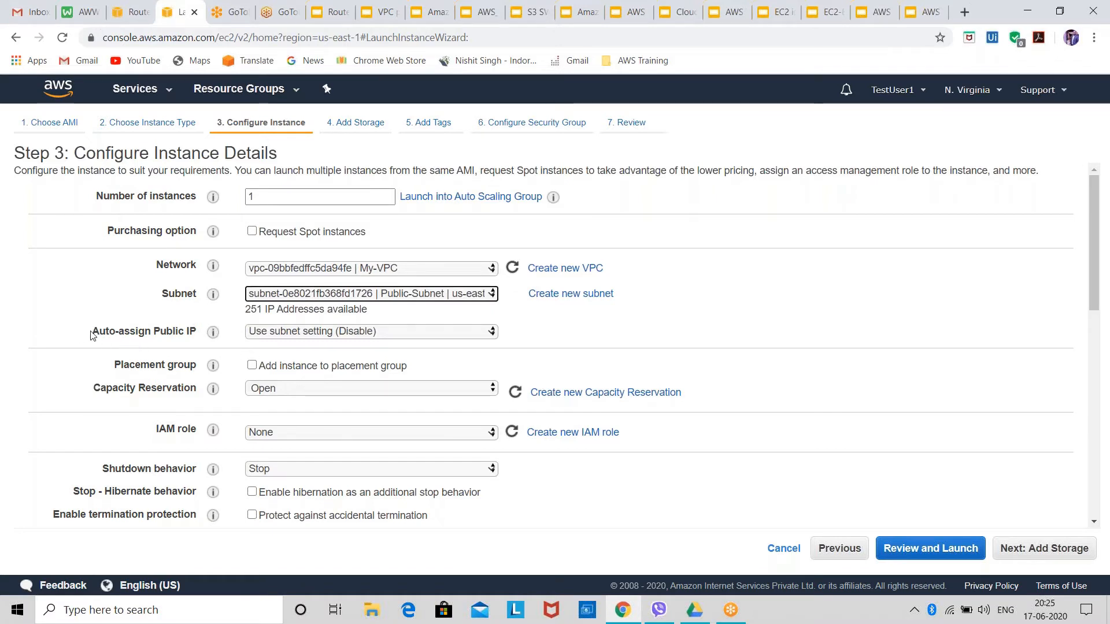
Enable automatic public IP assignment for the instance and proceed to its storage settings.
{"action": "left_click_drag", "start_coordinate": [91, 335], "coordinate": [197, 334]}
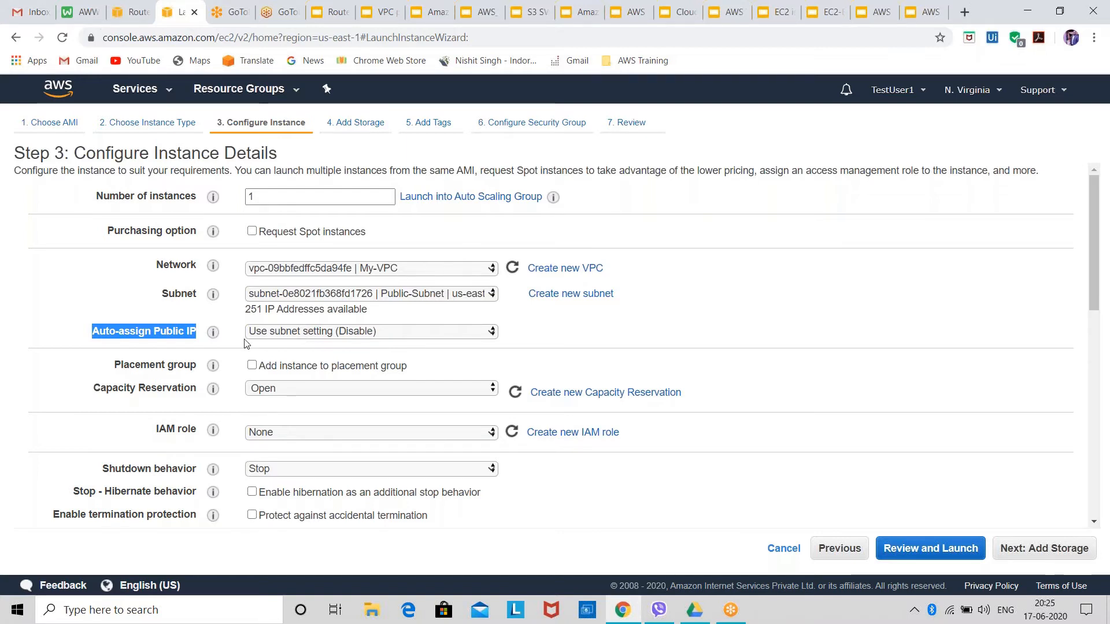
{"action": "left_click", "coordinate": [301, 333]}
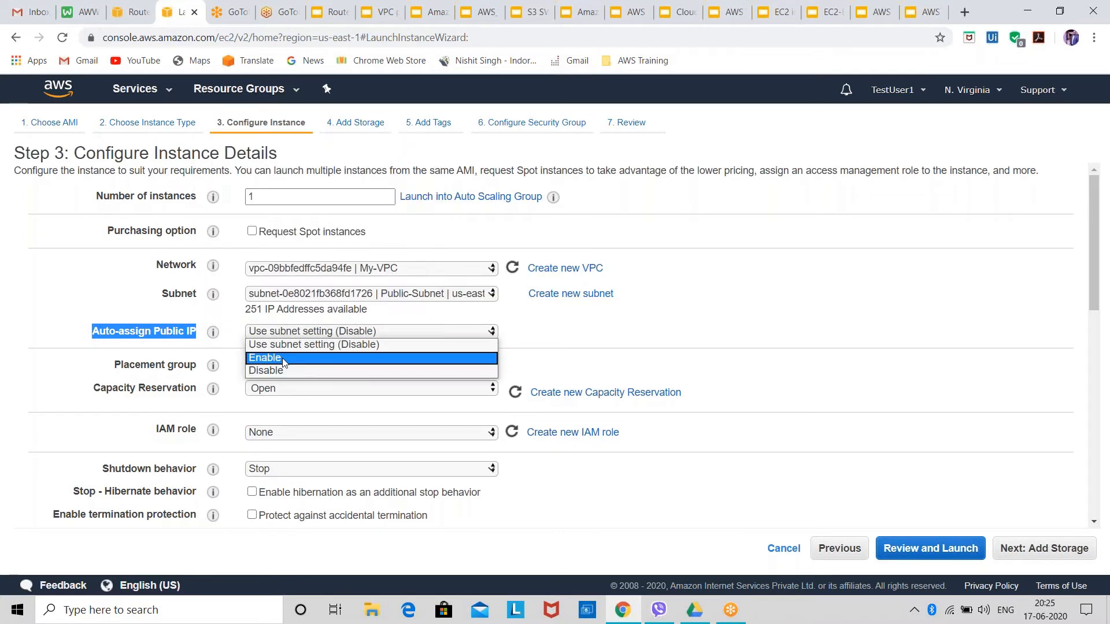
{"action": "left_click", "coordinate": [285, 361]}
{"action": "left_click", "coordinate": [288, 334]}
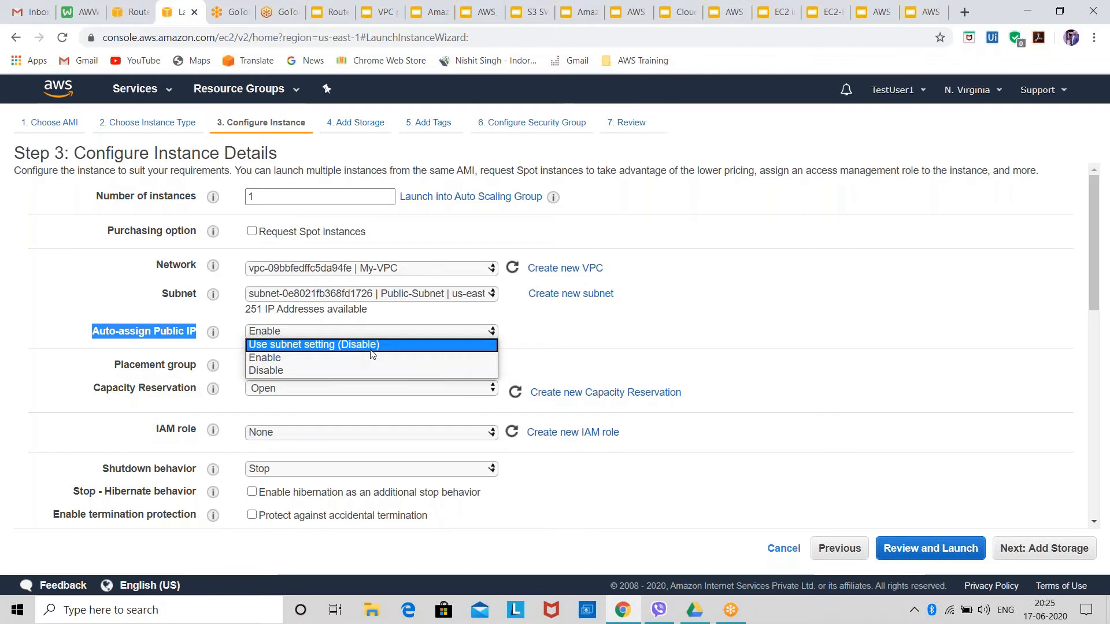
{"action": "left_click", "coordinate": [272, 359]}
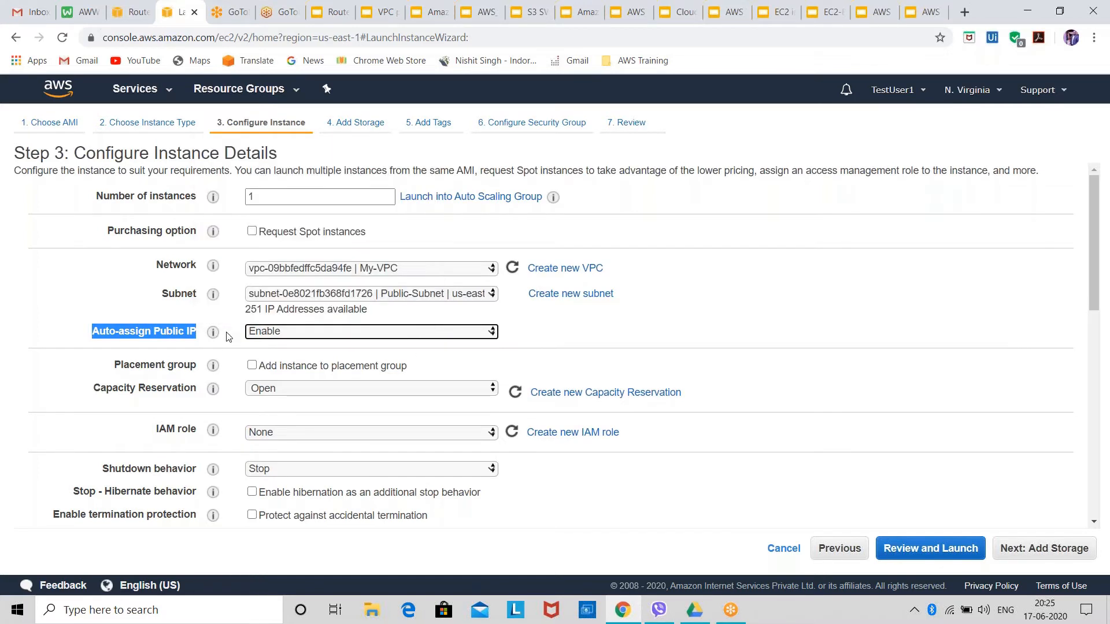
{"action": "left_click", "coordinate": [1031, 561]}
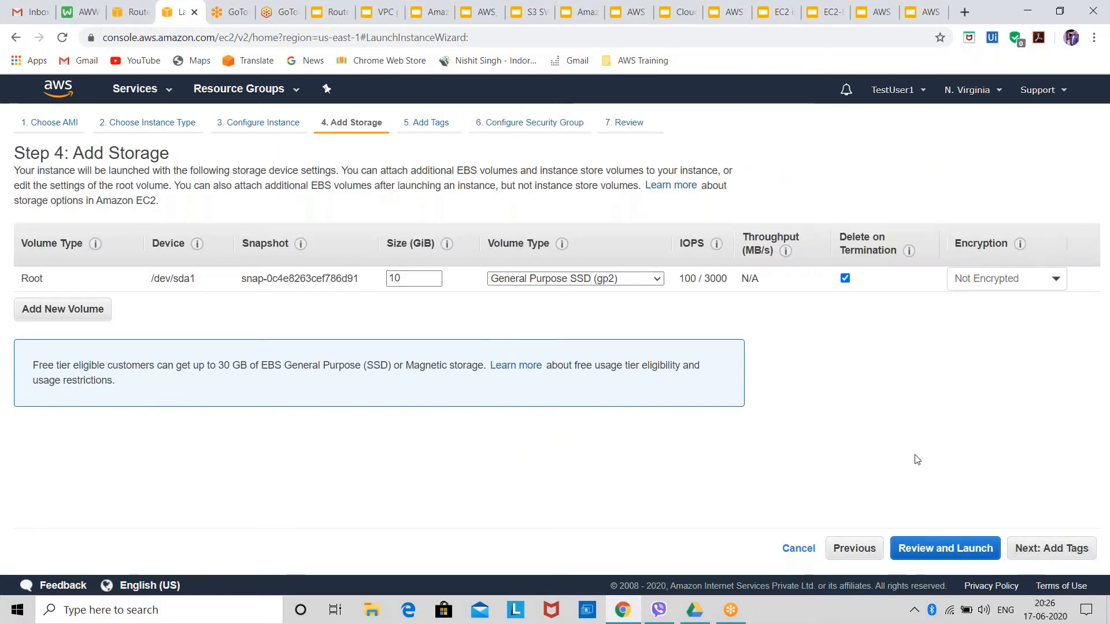
Keep the default storage, tag the instance with the Name value Public-Ins, and proceed to the security group settings.
{"action": "left_click", "coordinate": [1077, 549]}
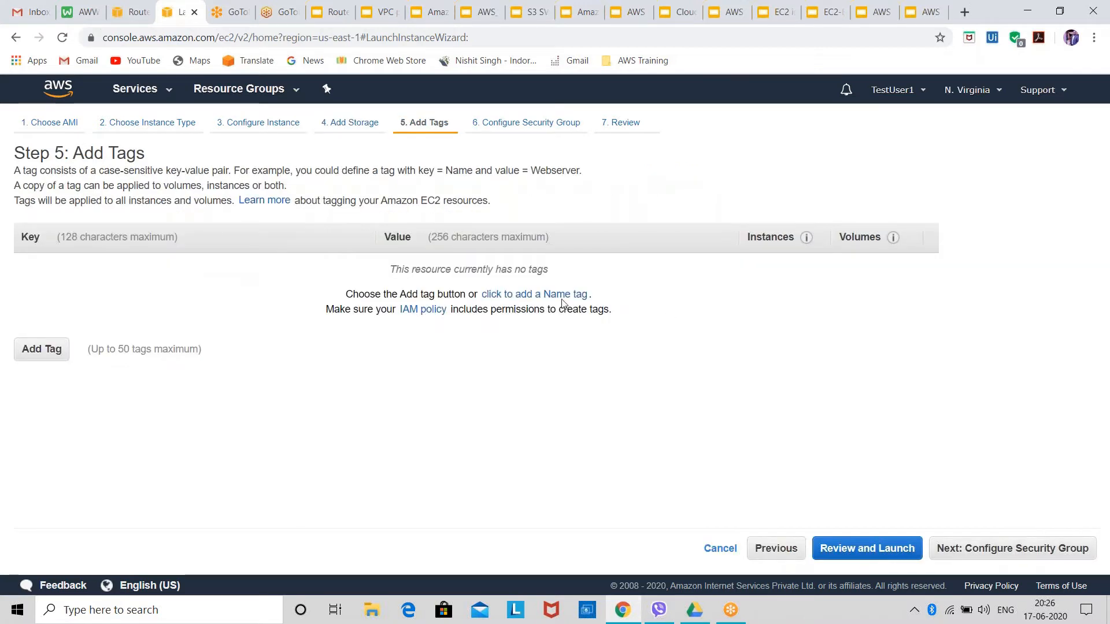
{"action": "left_click", "coordinate": [484, 295]}
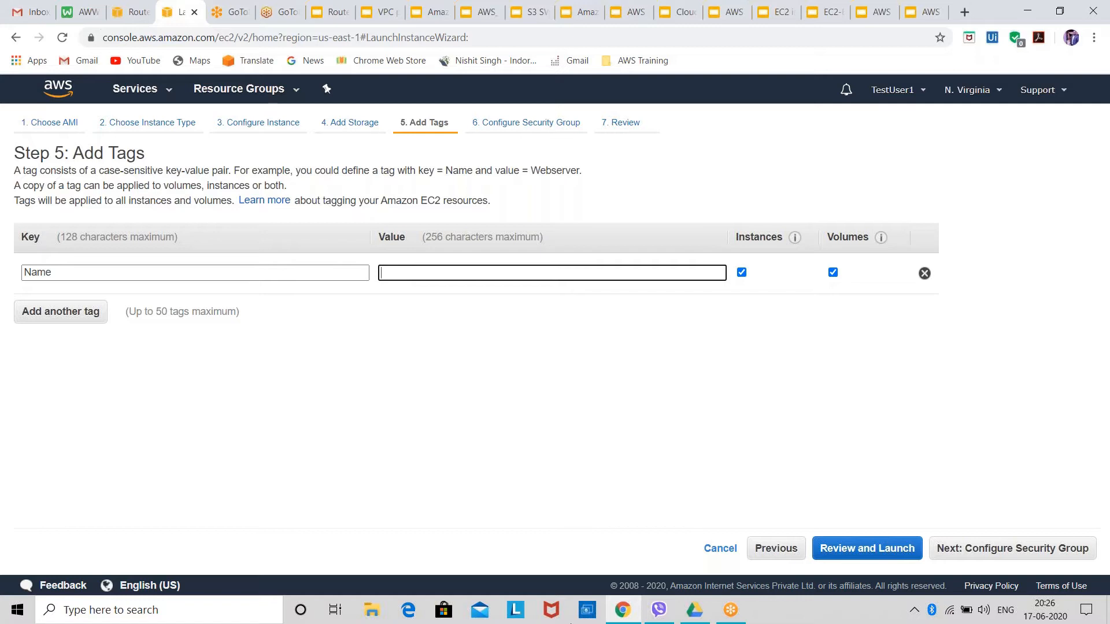
{"action": "type", "text": "Public"}
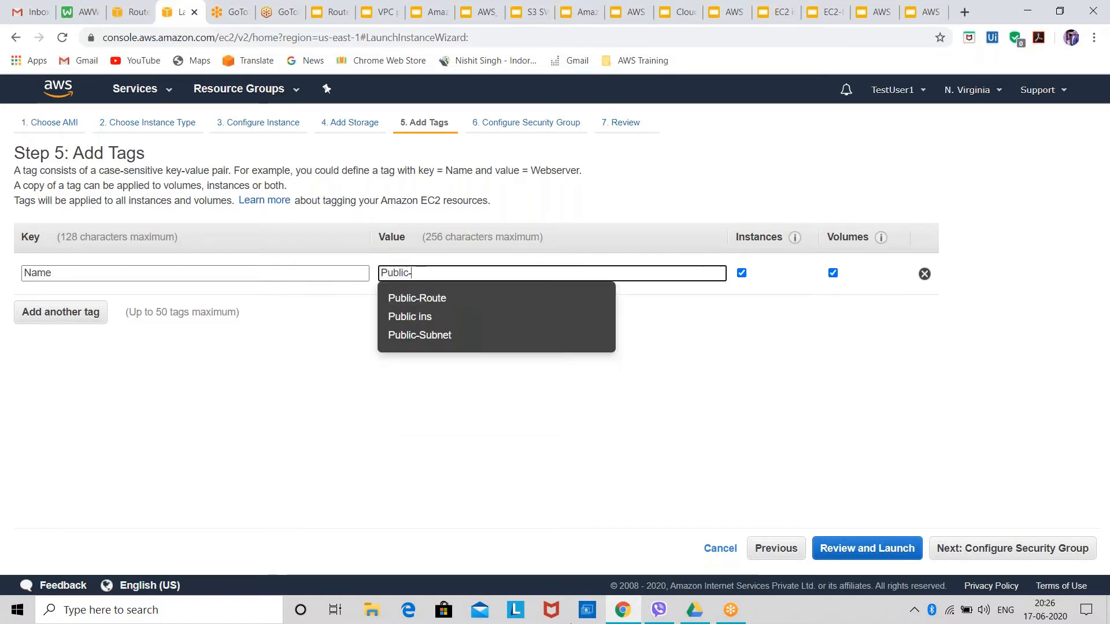
{"action": "type", "text": "-Ins"}
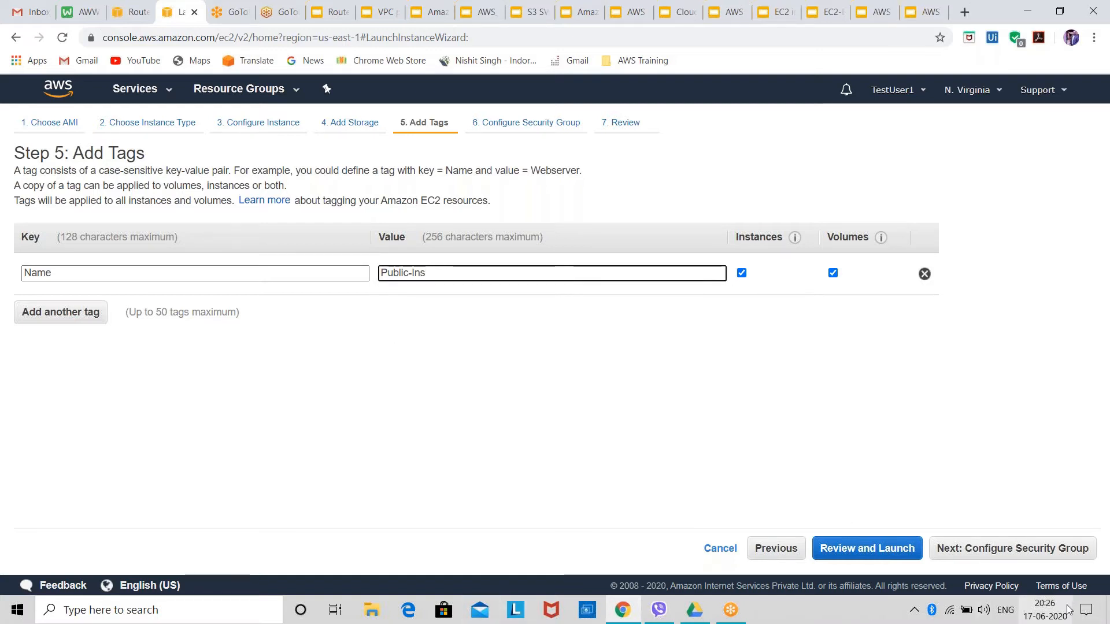
{"action": "left_click", "coordinate": [953, 550]}
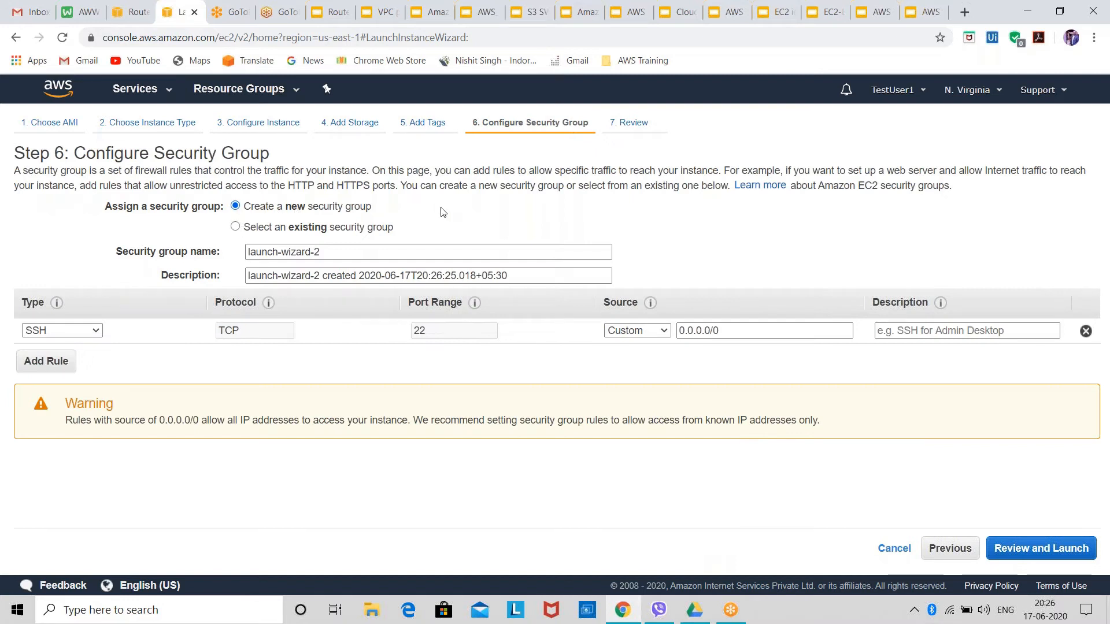
Keep creating a new security group for the instance and add an HTTP rule alongside the SSH rule.
{"action": "left_click", "coordinate": [362, 228]}
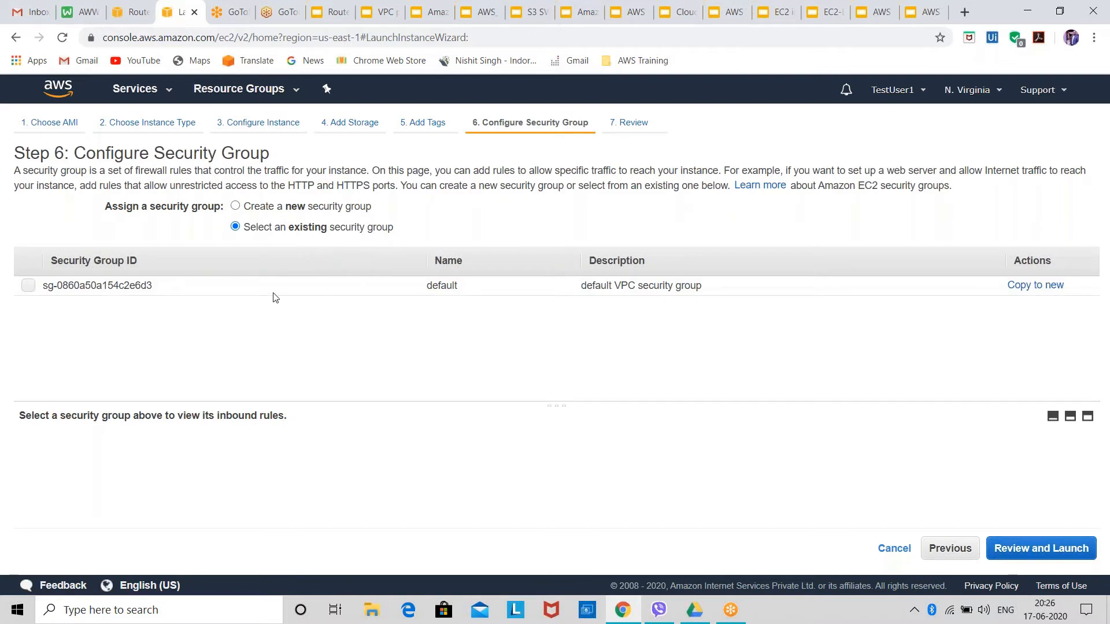
{"action": "left_click", "coordinate": [284, 209]}
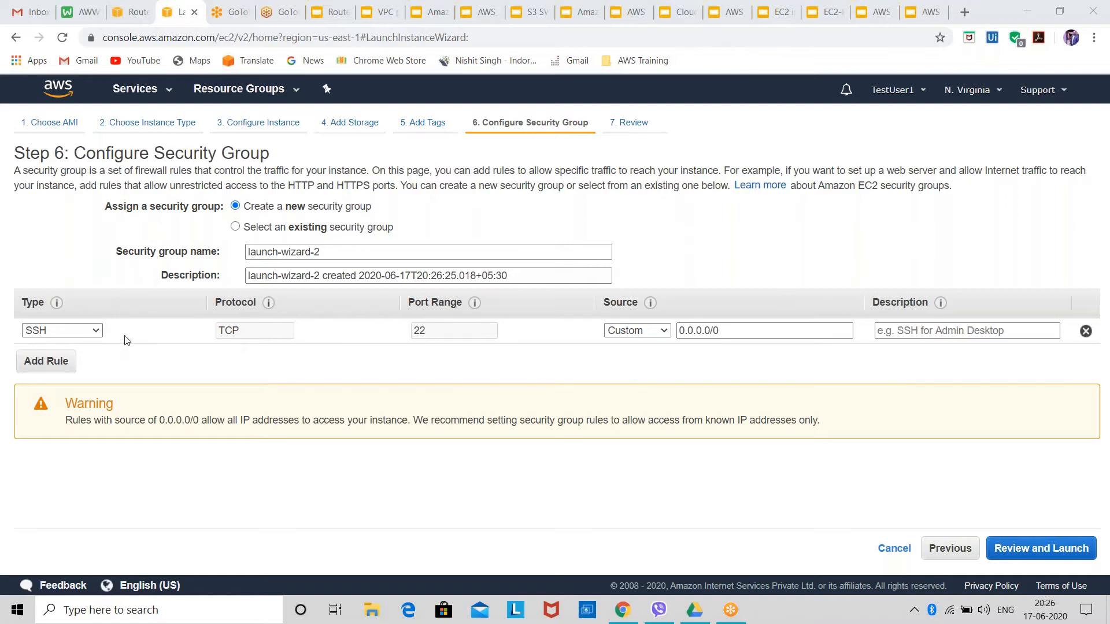
{"action": "left_click", "coordinate": [46, 361]}
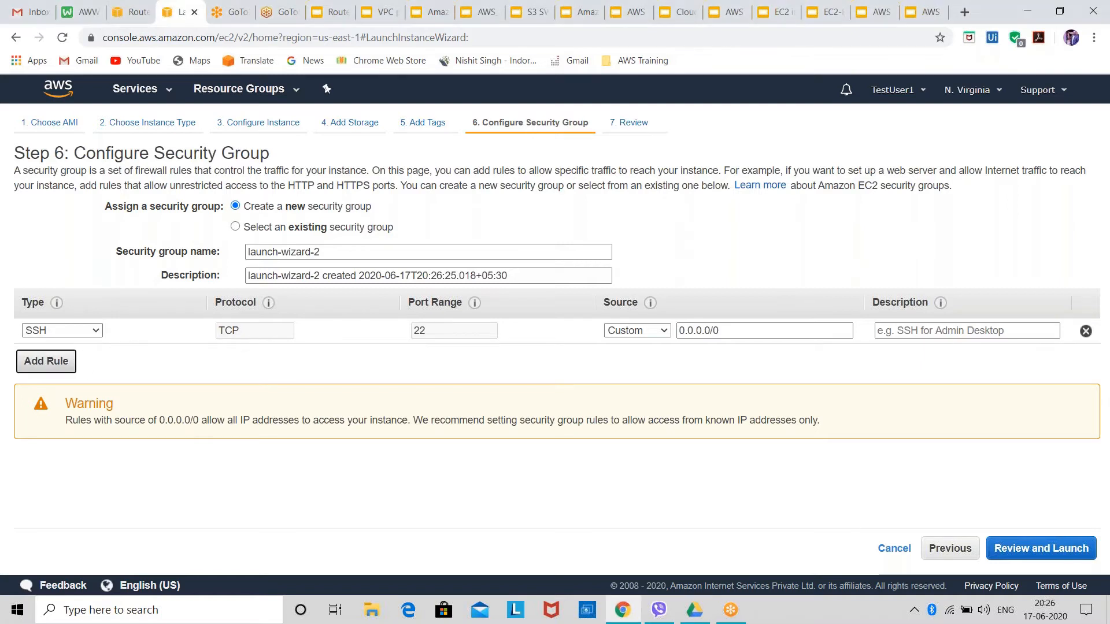
{"action": "left_click", "coordinate": [62, 355]}
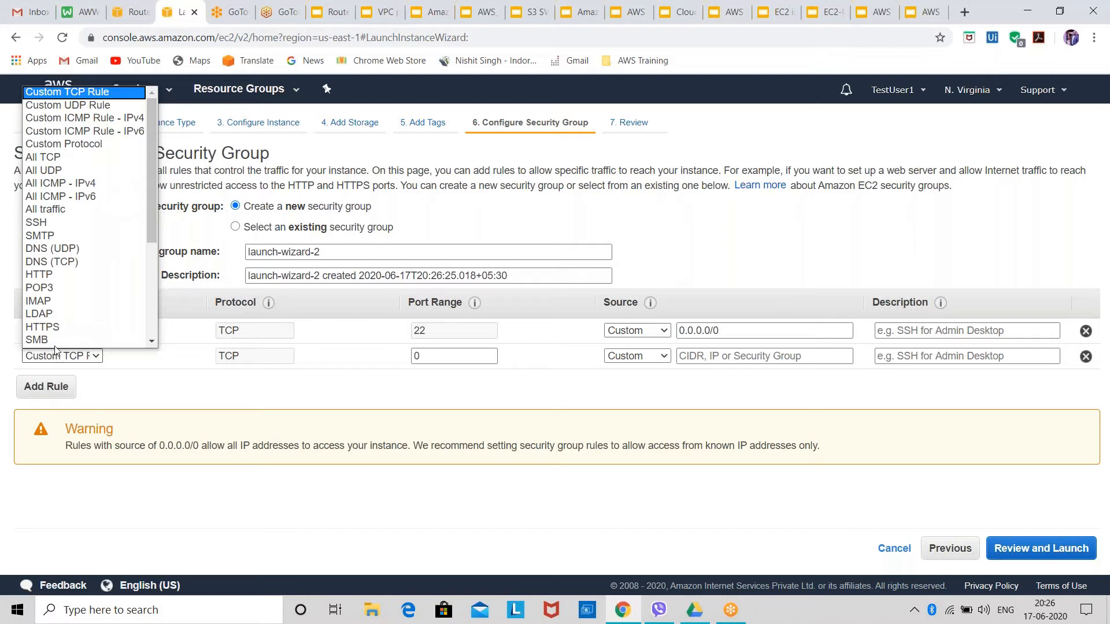
{"action": "scroll", "coordinate": [56, 341], "scroll_direction": "down", "scroll_amount": 1}
{"action": "left_click", "coordinate": [93, 250]}
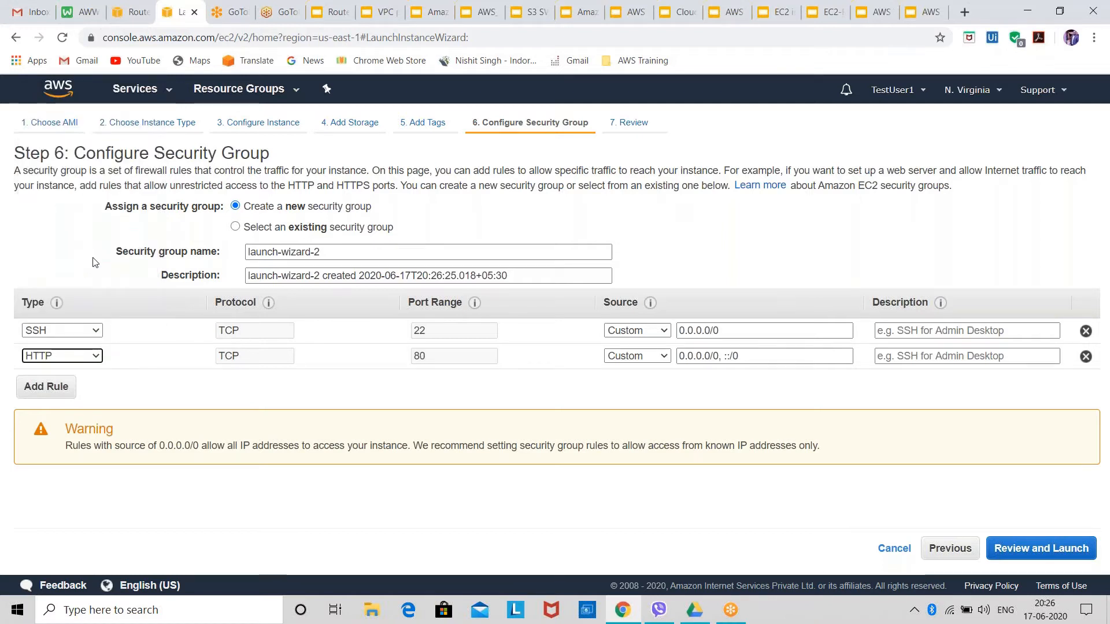
Add an All traffic rule to the security group with 0.0.0.0/0 as its source.
{"action": "left_click", "coordinate": [52, 386]}
{"action": "left_click", "coordinate": [86, 380]}
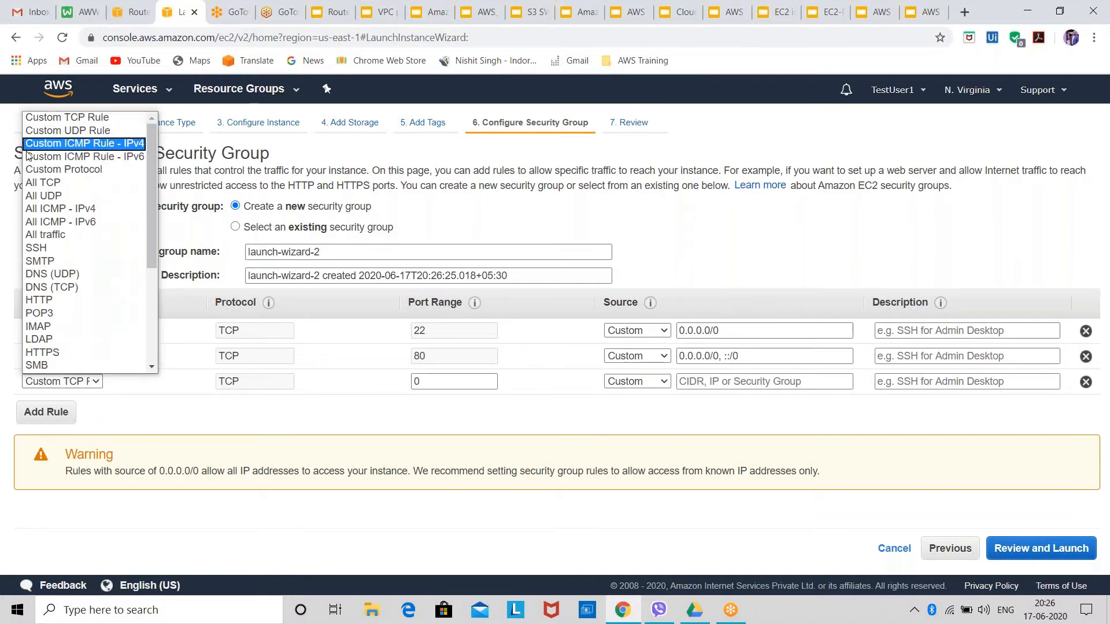
{"action": "left_click", "coordinate": [45, 237]}
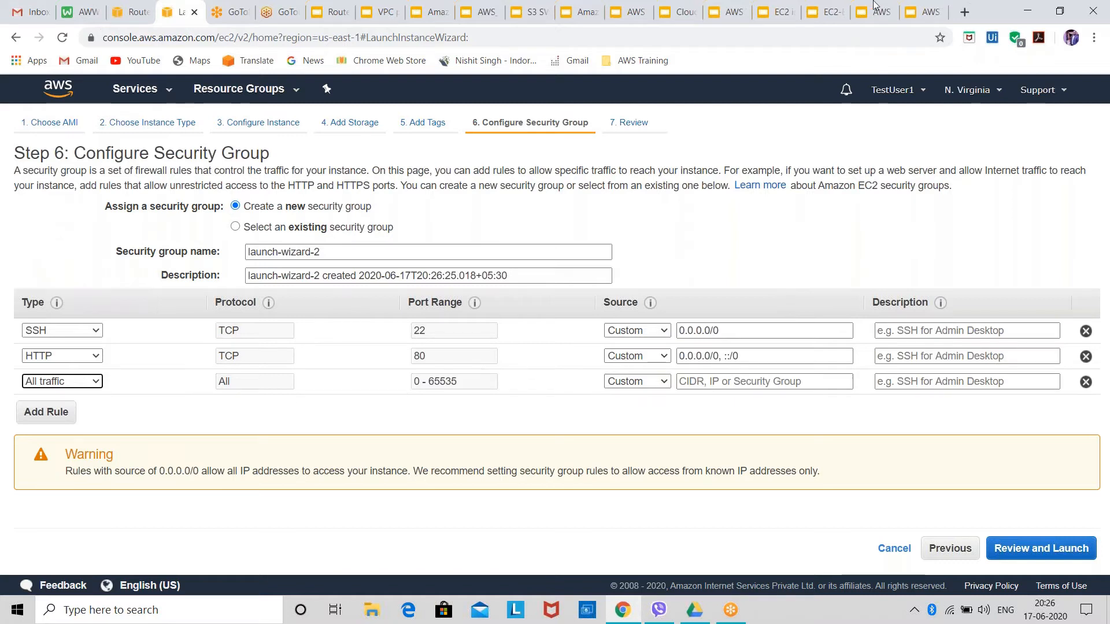
{"action": "left_click", "coordinate": [744, 384]}
{"action": "left_click", "coordinate": [731, 401]}
{"action": "left_click", "coordinate": [713, 411]}
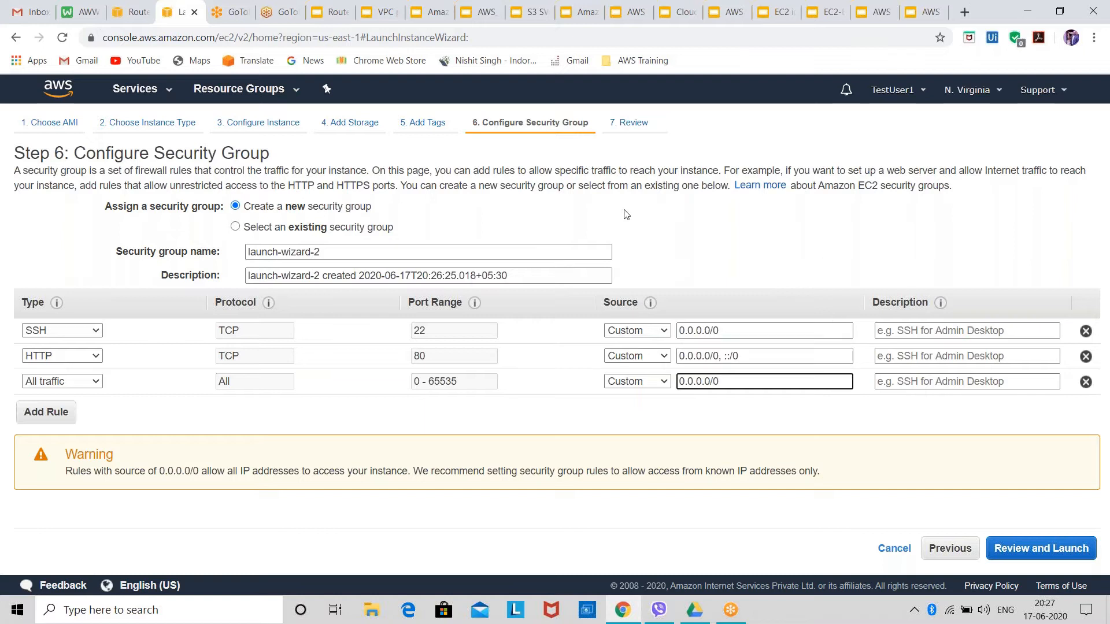
{"action": "left_click", "coordinate": [335, 36]}
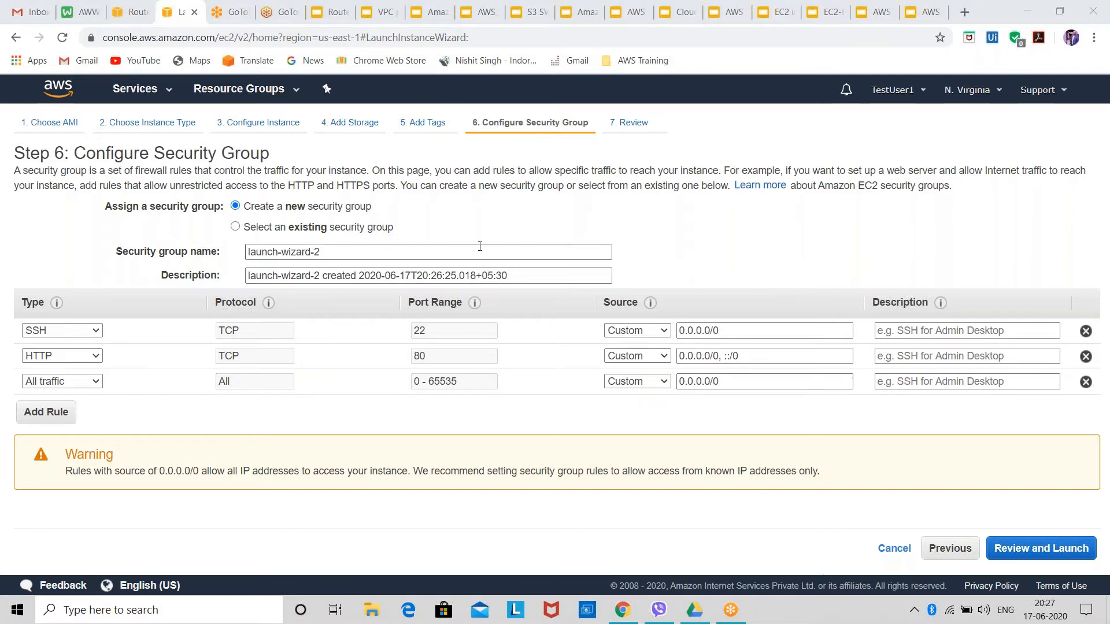
Name the new security group My-VPC-SG and proceed to the launch review.
{"action": "left_click", "coordinate": [396, 250]}
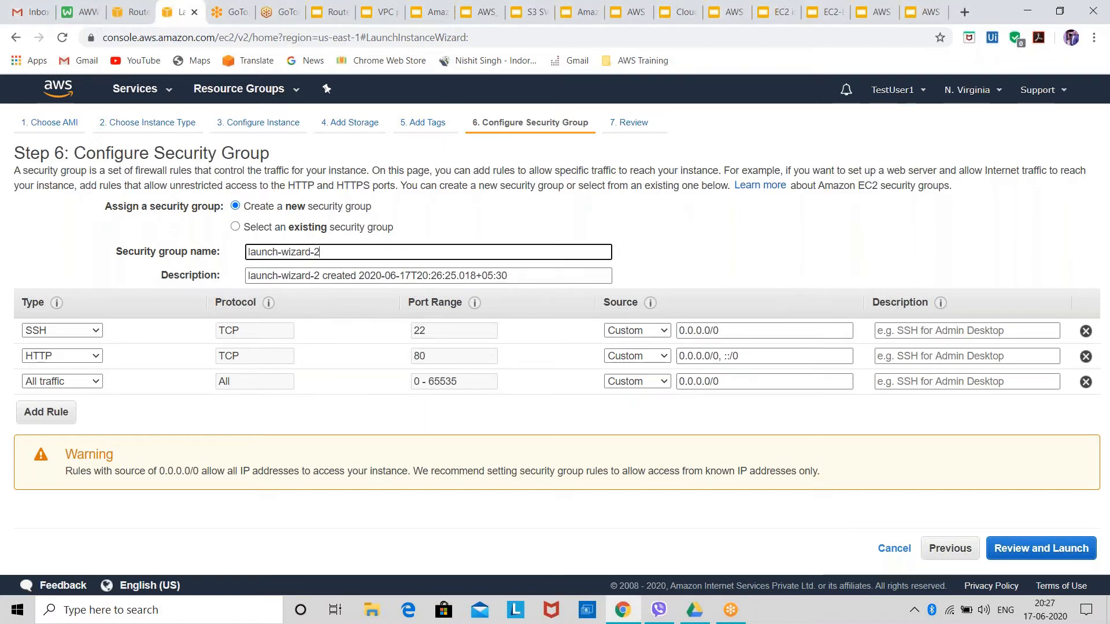
{"action": "key", "text": "BackSpace"}
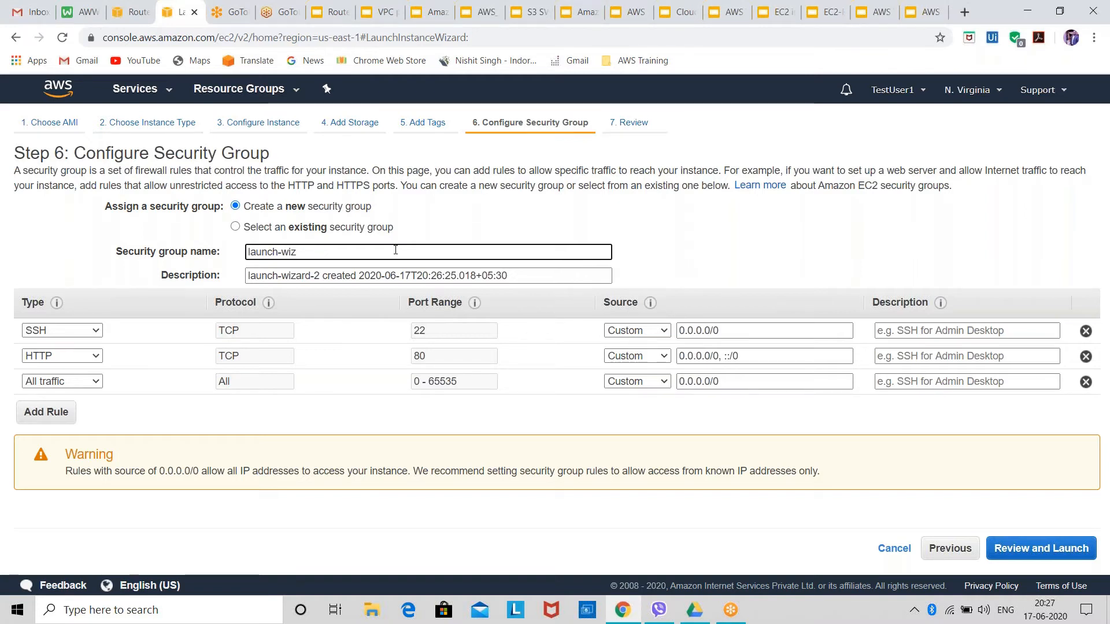
{"action": "key", "text": "BackSpace"}
{"action": "key", "text": "BackSpace"}
{"action": "key", "text": "BackSpace"}
{"action": "key", "text": "BackSpace"}
{"action": "key", "text": "BackSpace"}
{"action": "key", "text": "BackSpace"}
{"action": "key", "text": "BackSpace"}
{"action": "key", "text": "BackSpace"}
{"action": "key", "text": "BackSpace"}
{"action": "key", "text": "BackSpace"}
{"action": "type", "text": "My-V"}
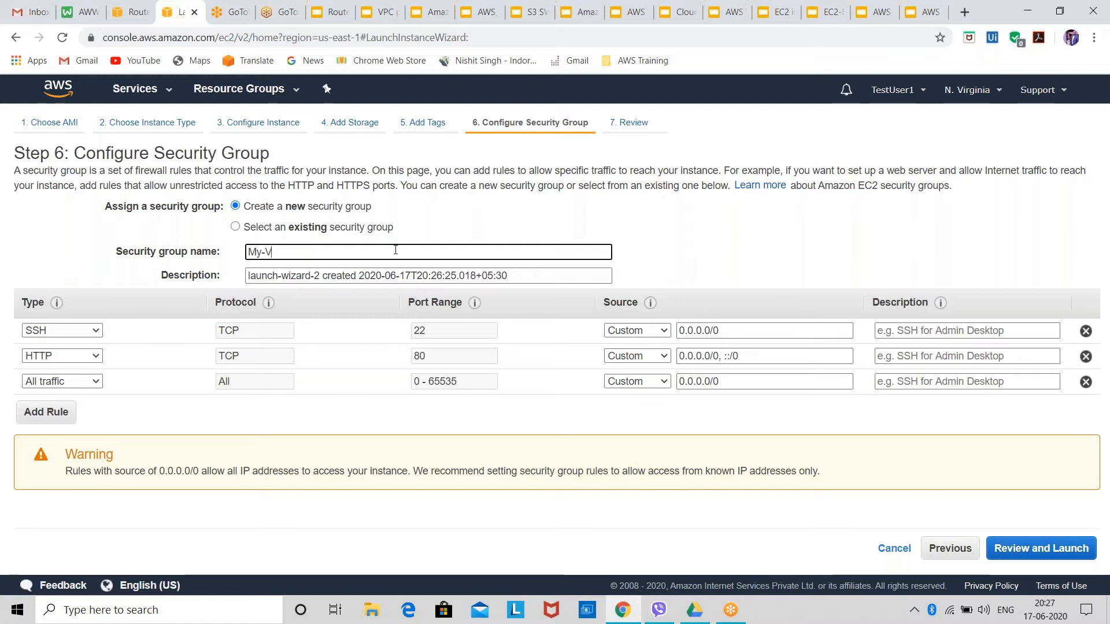
{"action": "type", "text": "PC-SG"}
{"action": "left_click", "coordinate": [1048, 547]}
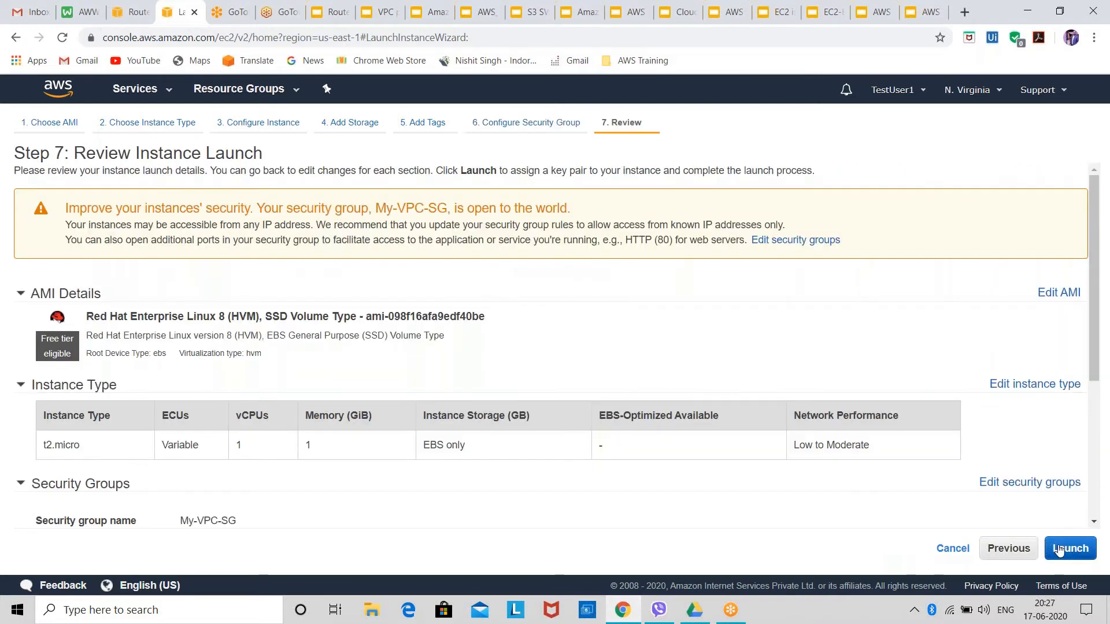
Launch the instance with the existing testkeylinux key pair, acknowledging access to the private key, and view the instances list.
{"action": "left_click", "coordinate": [1064, 551]}
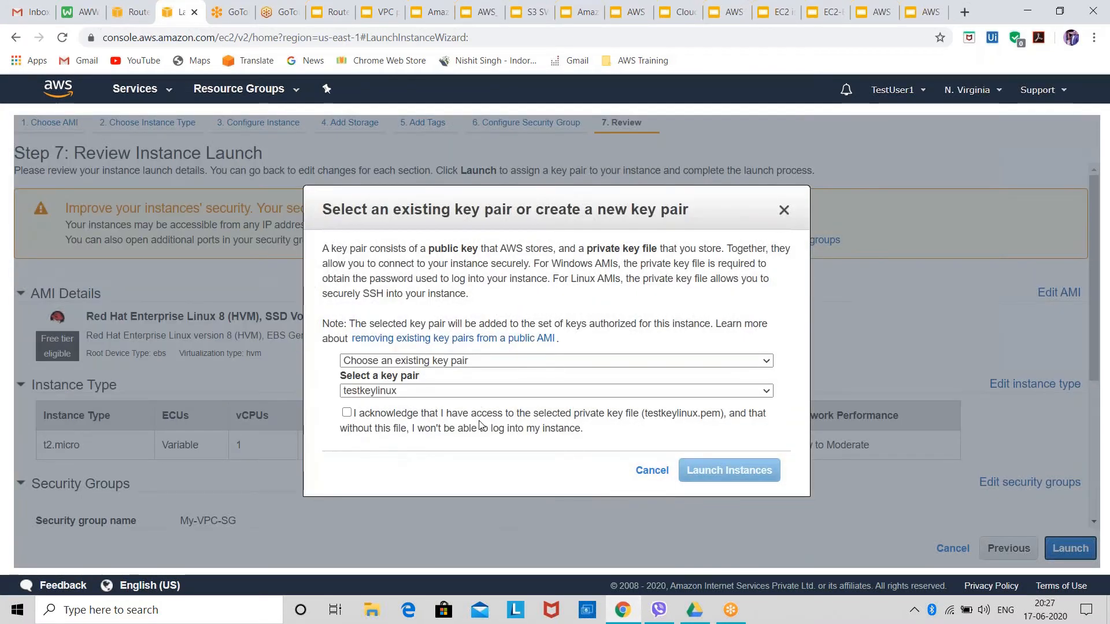
{"action": "left_click", "coordinate": [347, 412]}
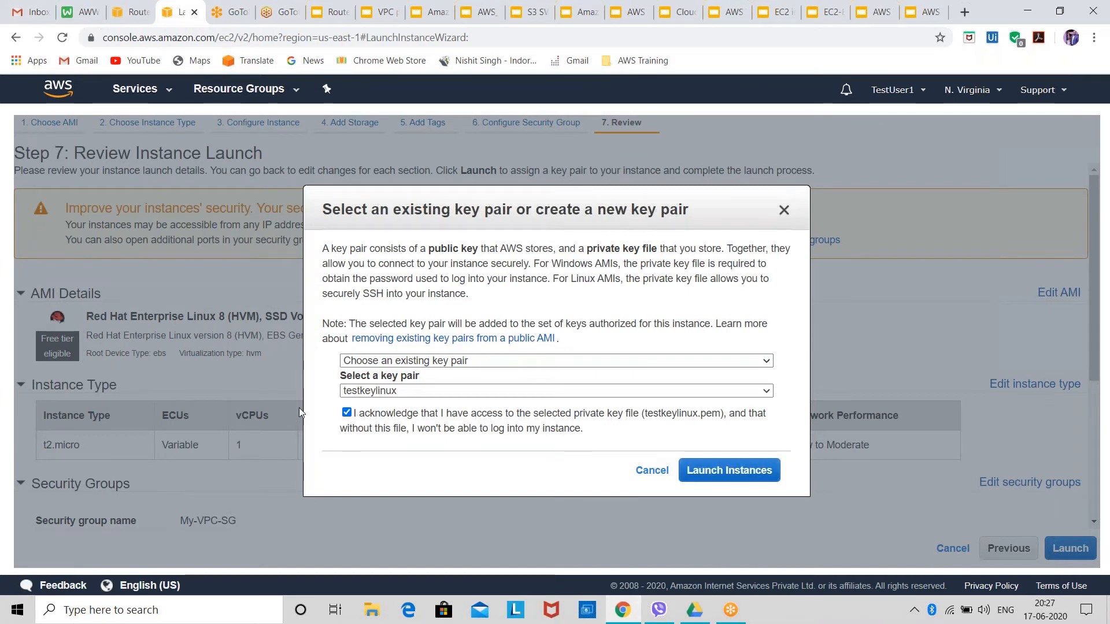
{"action": "left_click", "coordinate": [752, 472]}
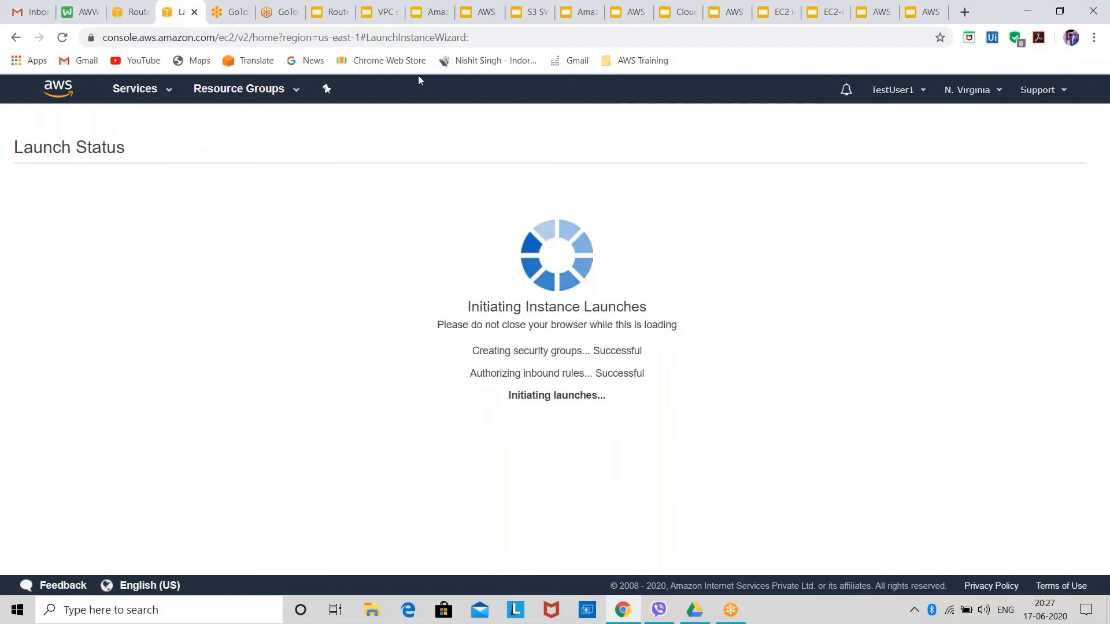
{"action": "scroll", "coordinate": [458, 316], "scroll_direction": "down", "scroll_amount": 1}
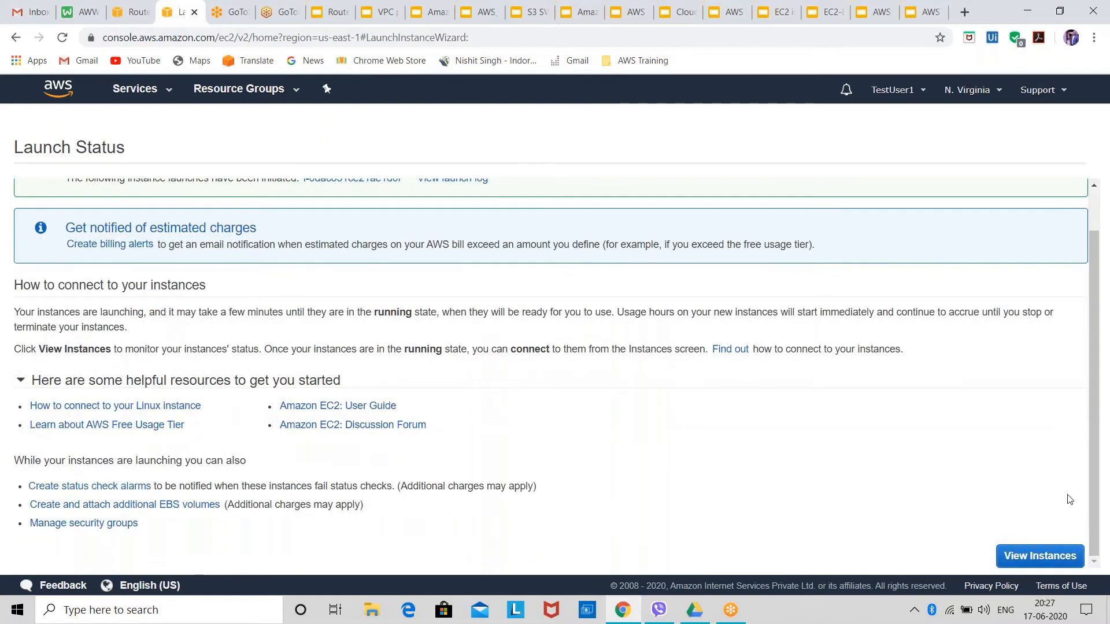
{"action": "left_click", "coordinate": [1062, 556]}
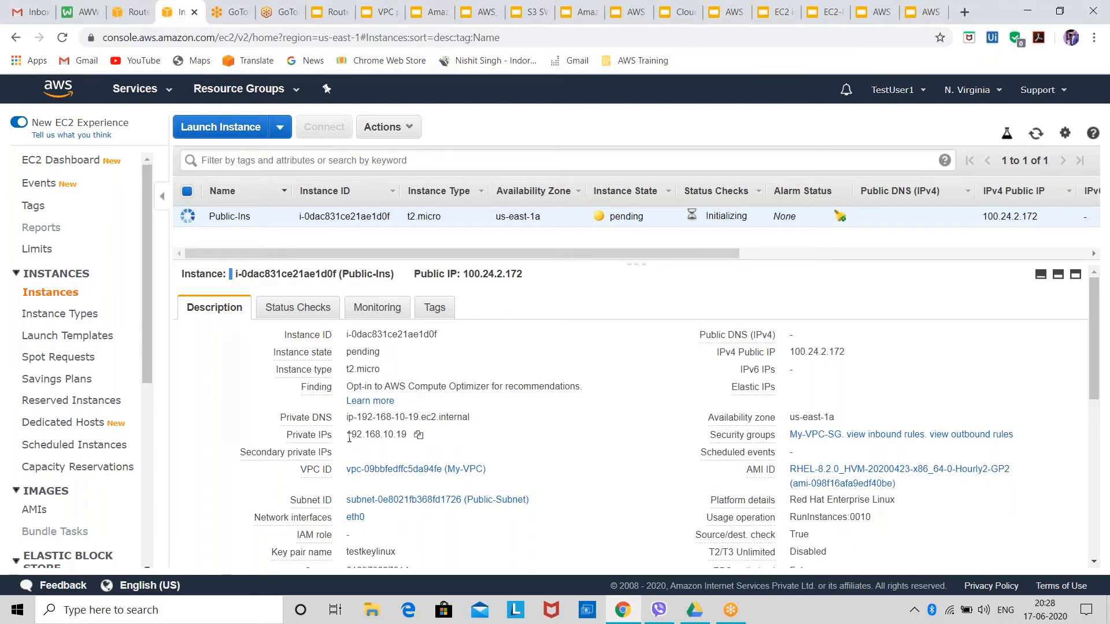
Examine the Public-Ins instance's details, including its private and public IP addresses, and refresh the instance list.
{"action": "left_click_drag", "start_coordinate": [351, 436], "coordinate": [412, 445]}
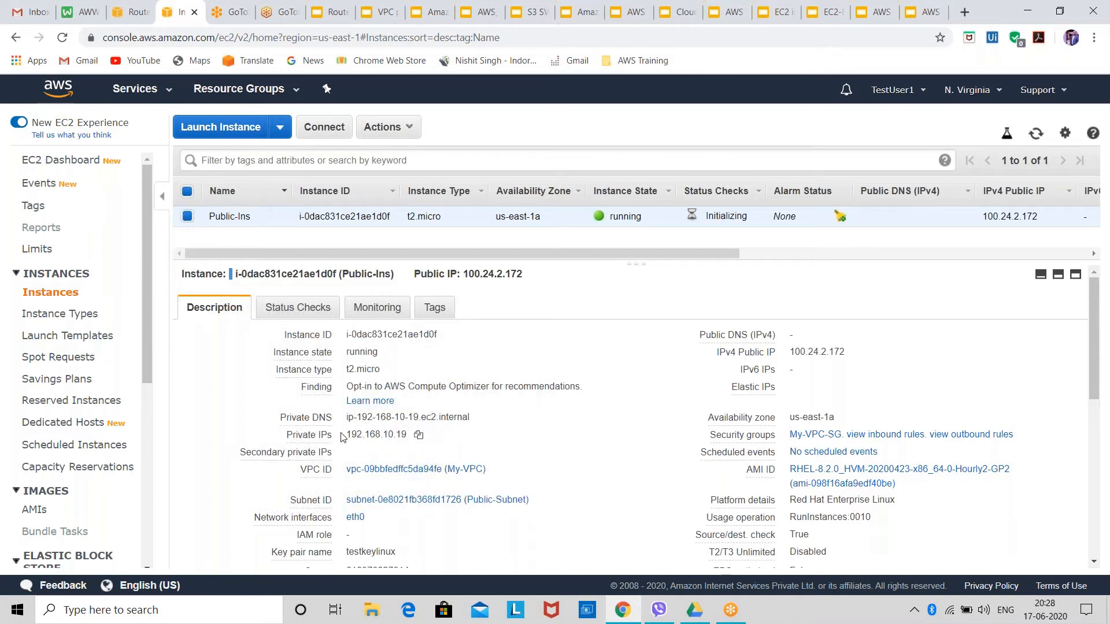
{"action": "left_click_drag", "start_coordinate": [343, 437], "coordinate": [412, 435]}
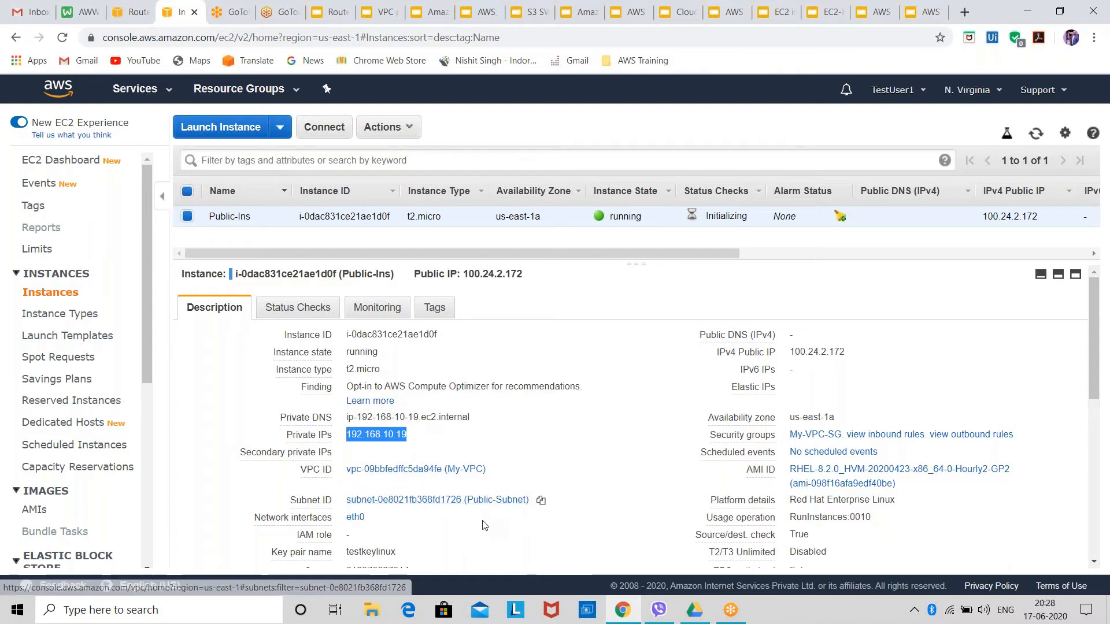
{"action": "scroll", "coordinate": [398, 550], "scroll_direction": "down", "scroll_amount": 4}
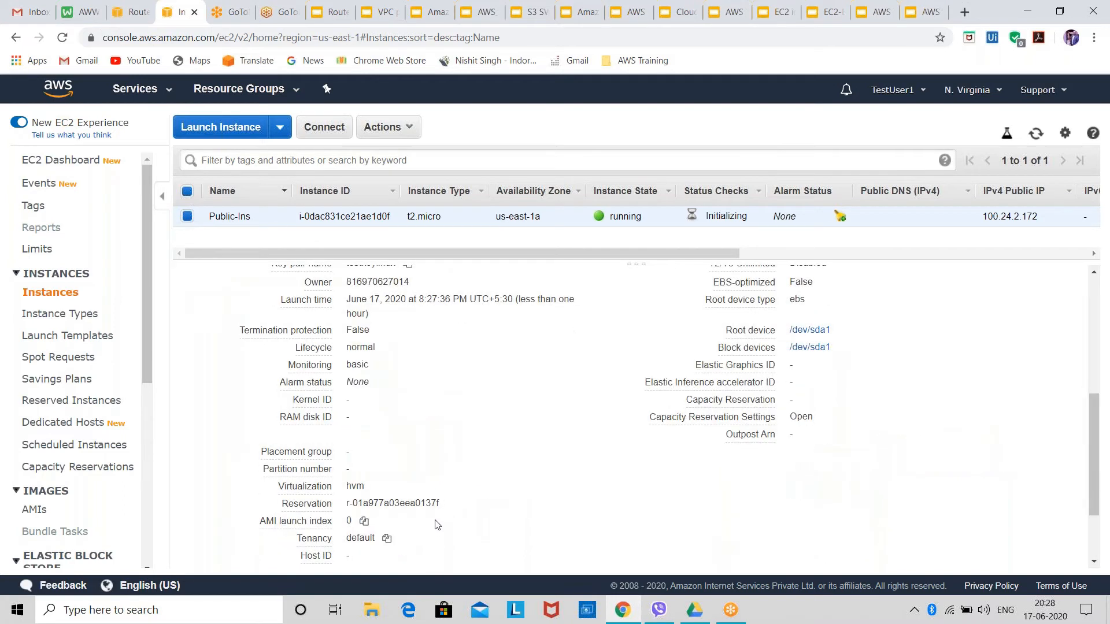
{"action": "scroll", "coordinate": [570, 431], "scroll_direction": "up", "scroll_amount": 5}
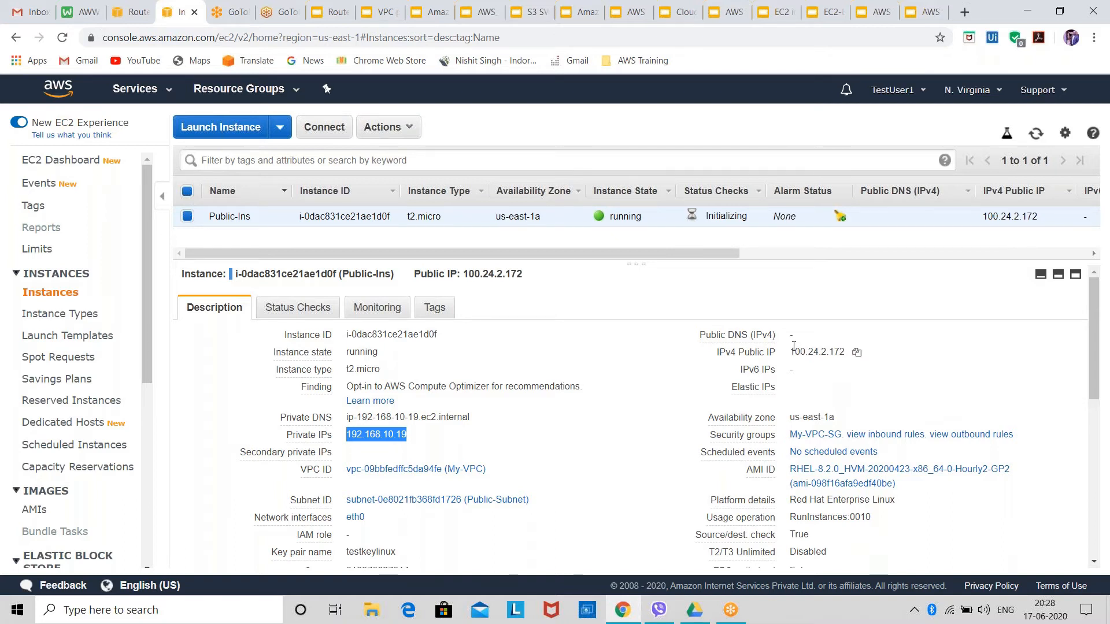
{"action": "left_click", "coordinate": [794, 347]}
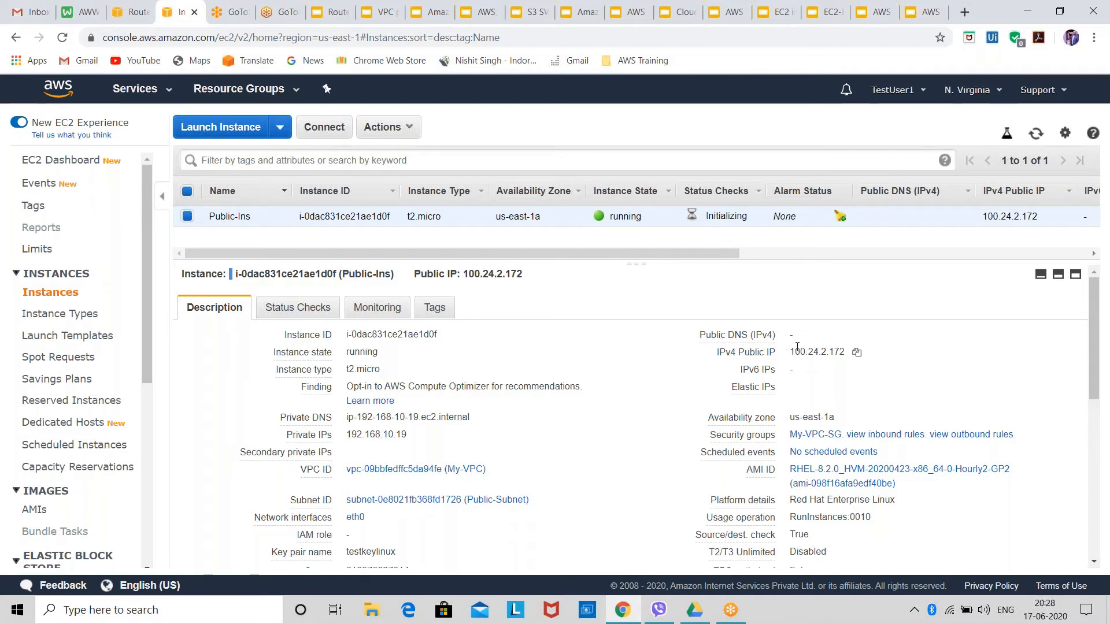
{"action": "left_click_drag", "start_coordinate": [794, 354], "coordinate": [872, 354]}
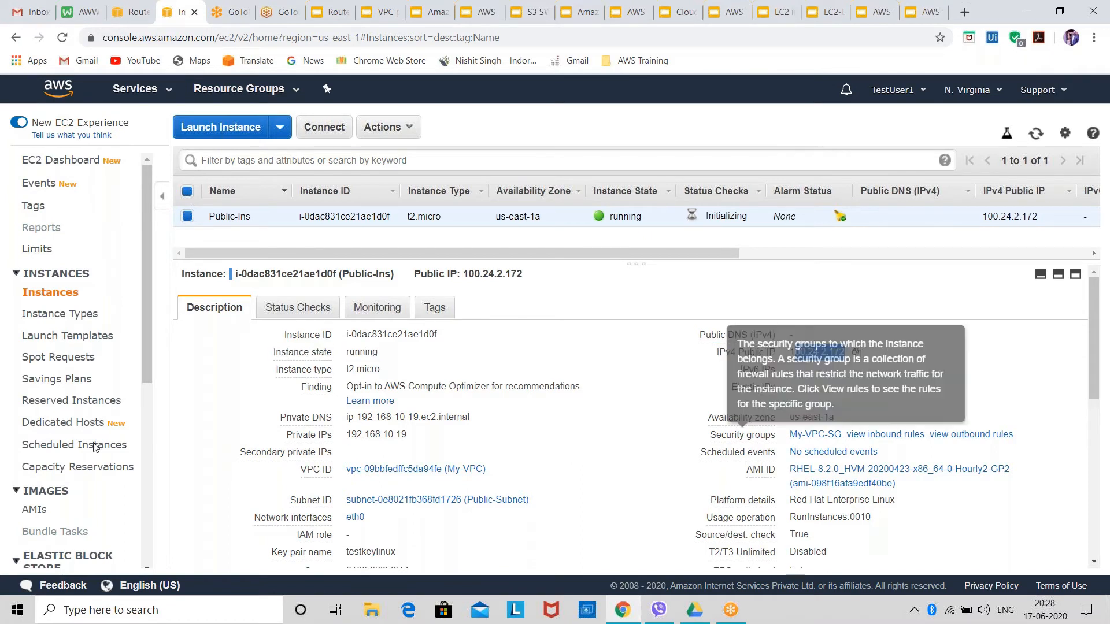
{"action": "left_click", "coordinate": [547, 450]}
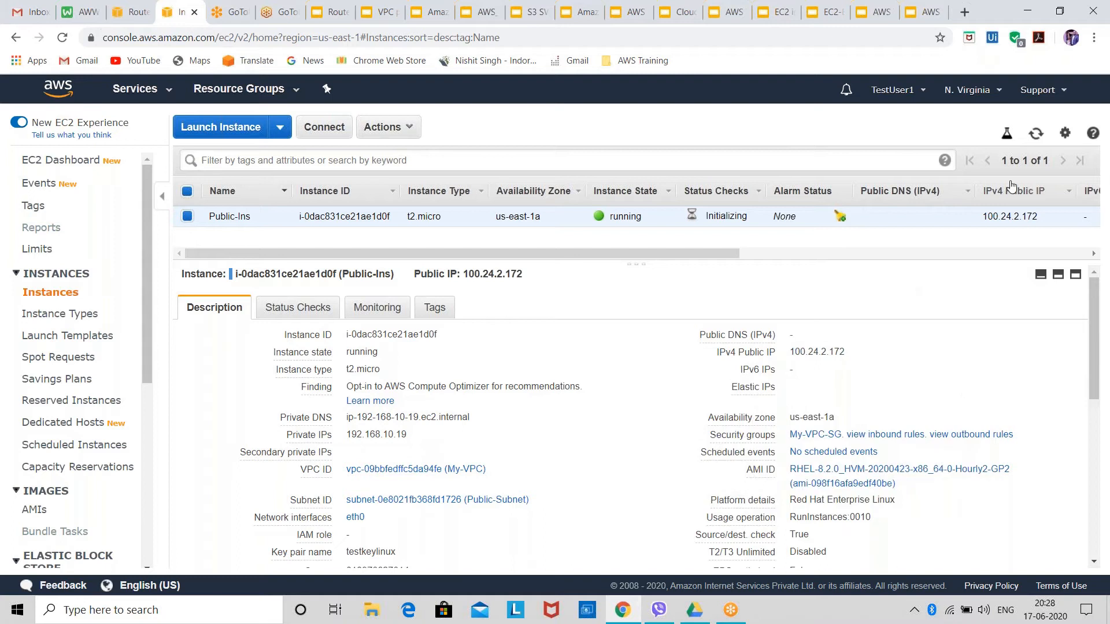
{"action": "left_click", "coordinate": [1036, 134]}
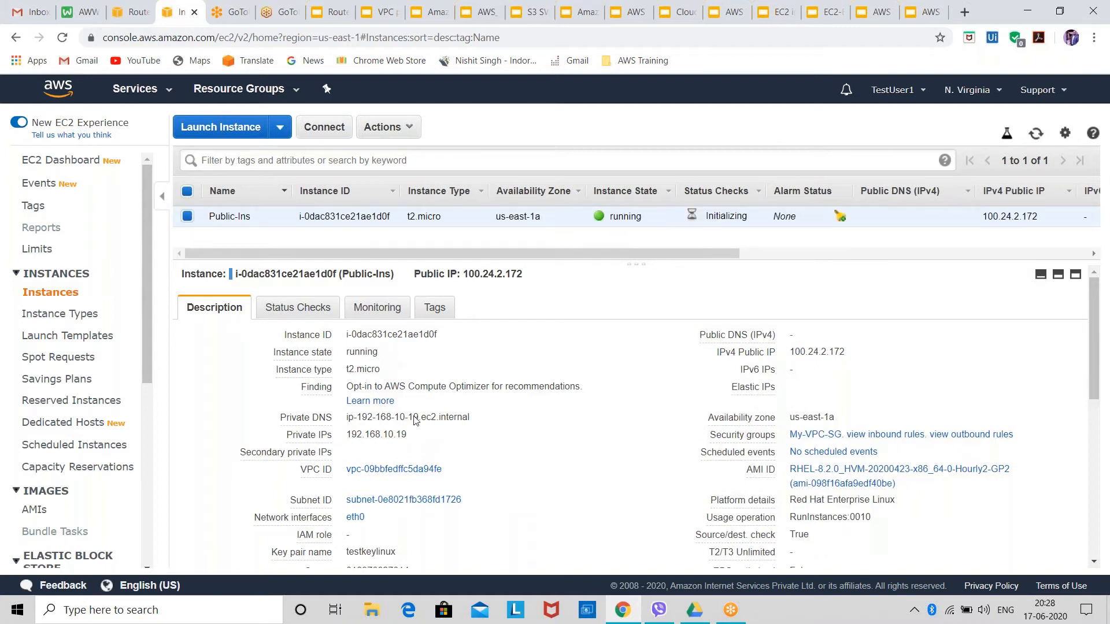
Start PuTTY and set the session's host name to the instance's public IP, 100.24.2.172, copied from its EC2 details.
{"action": "left_click", "coordinate": [94, 608]}
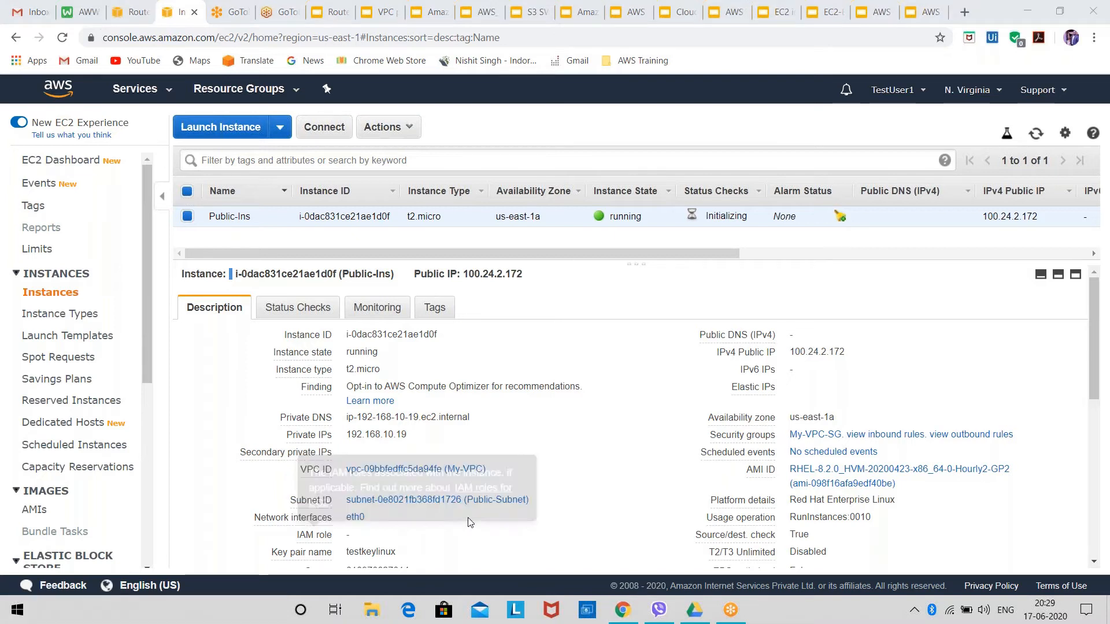
{"action": "type", "text": "putty"}
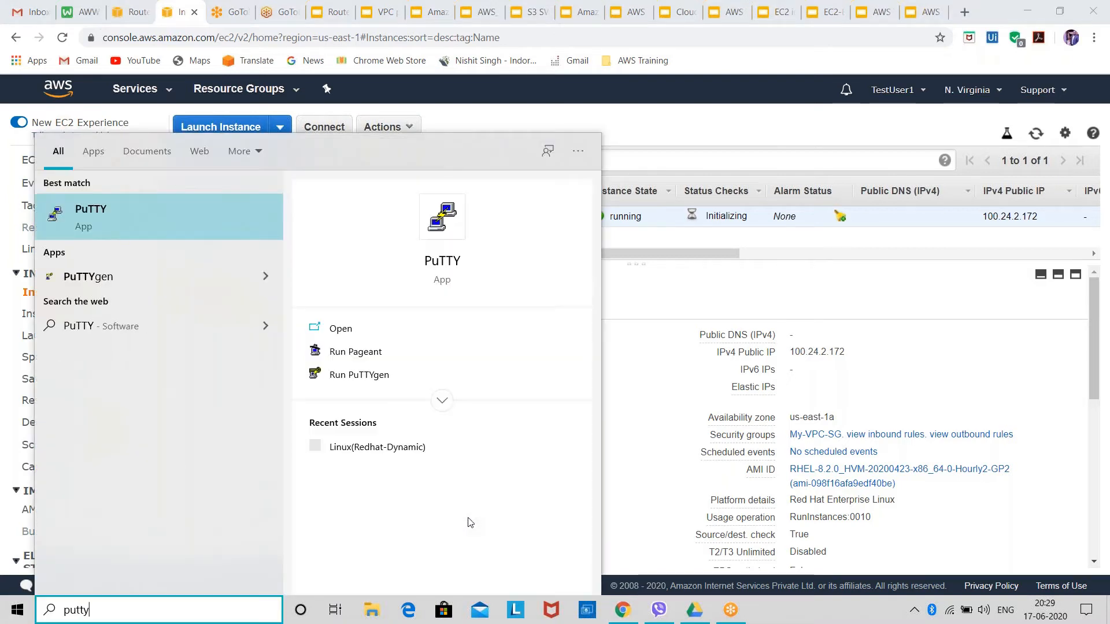
{"action": "key", "text": "Return"}
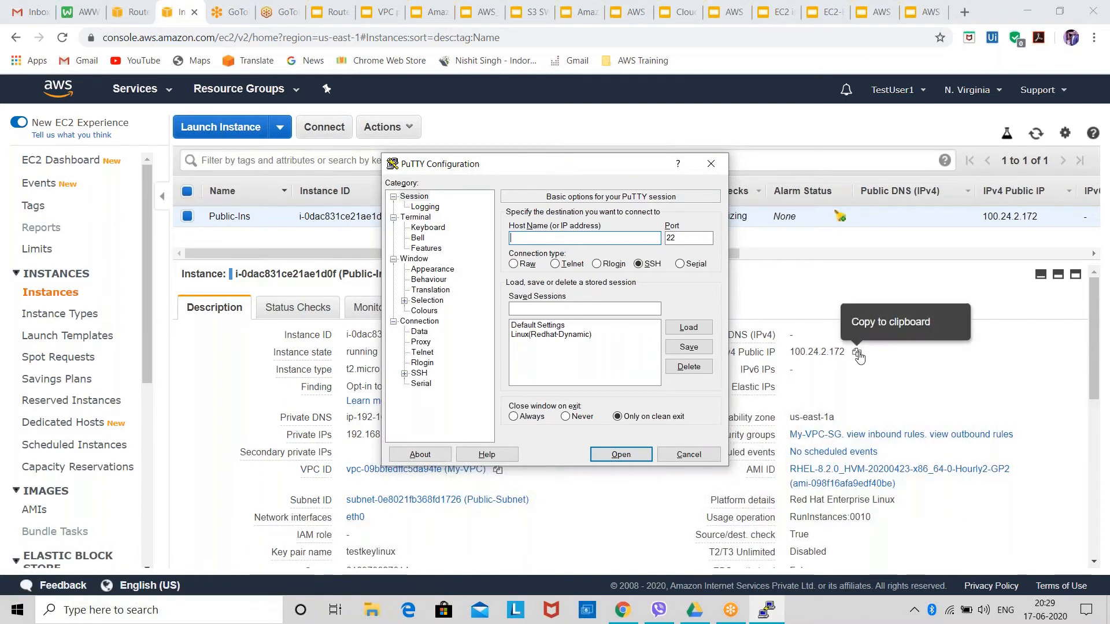
{"action": "left_click", "coordinate": [856, 353]}
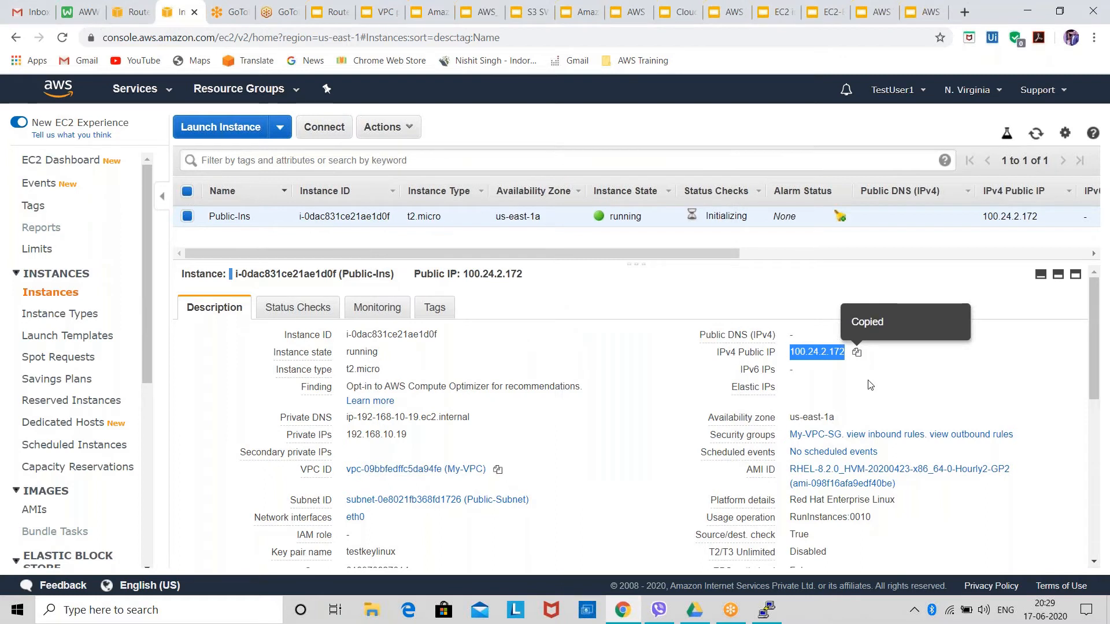
{"action": "key", "text": "alt+Tab"}
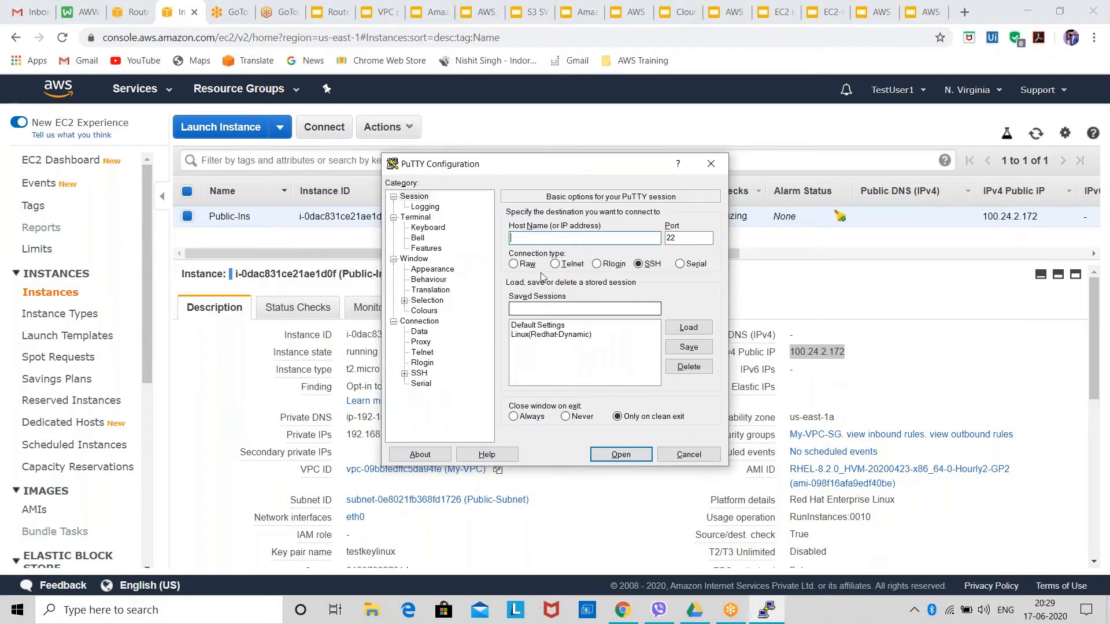
{"action": "right_click", "coordinate": [525, 239]}
{"action": "left_click", "coordinate": [555, 292]}
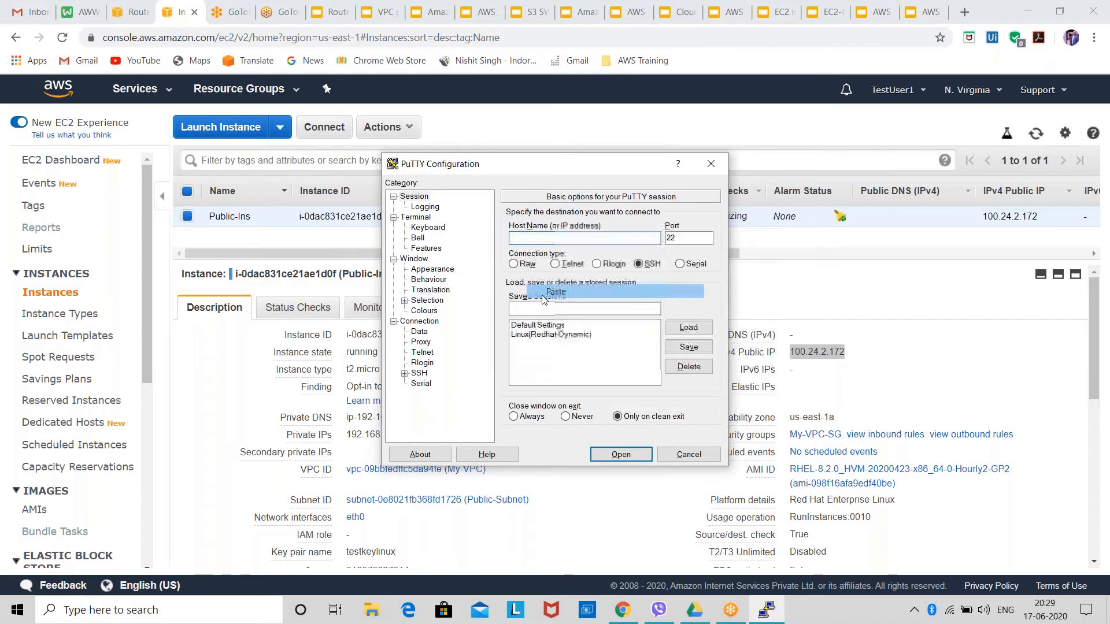
Set the session's auto-login username to ec2-user and choose the linux private key file for SSH authentication.
{"action": "left_click", "coordinate": [419, 333]}
{"action": "left_click", "coordinate": [657, 230]}
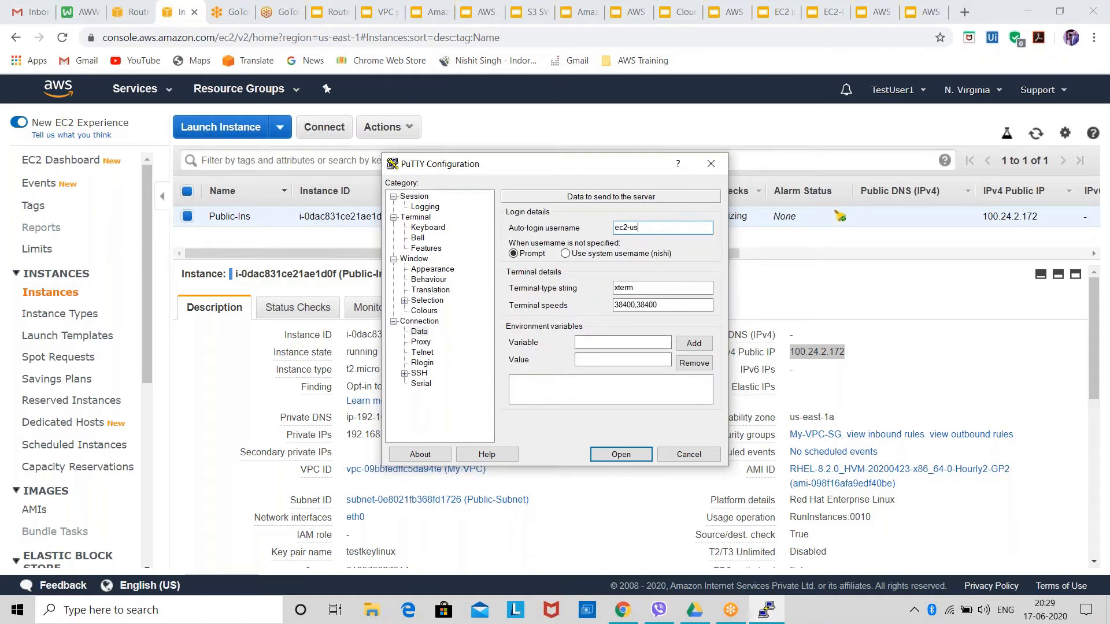
{"action": "left_click", "coordinate": [420, 373]}
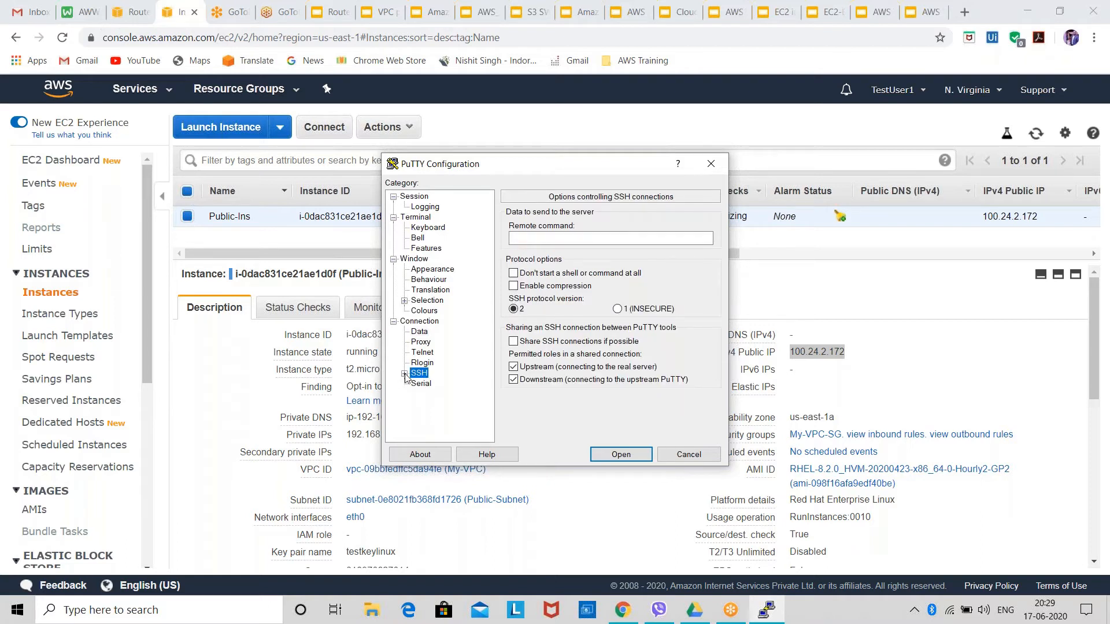
{"action": "left_click", "coordinate": [404, 374]}
{"action": "left_click", "coordinate": [415, 384]}
{"action": "left_click", "coordinate": [430, 385]}
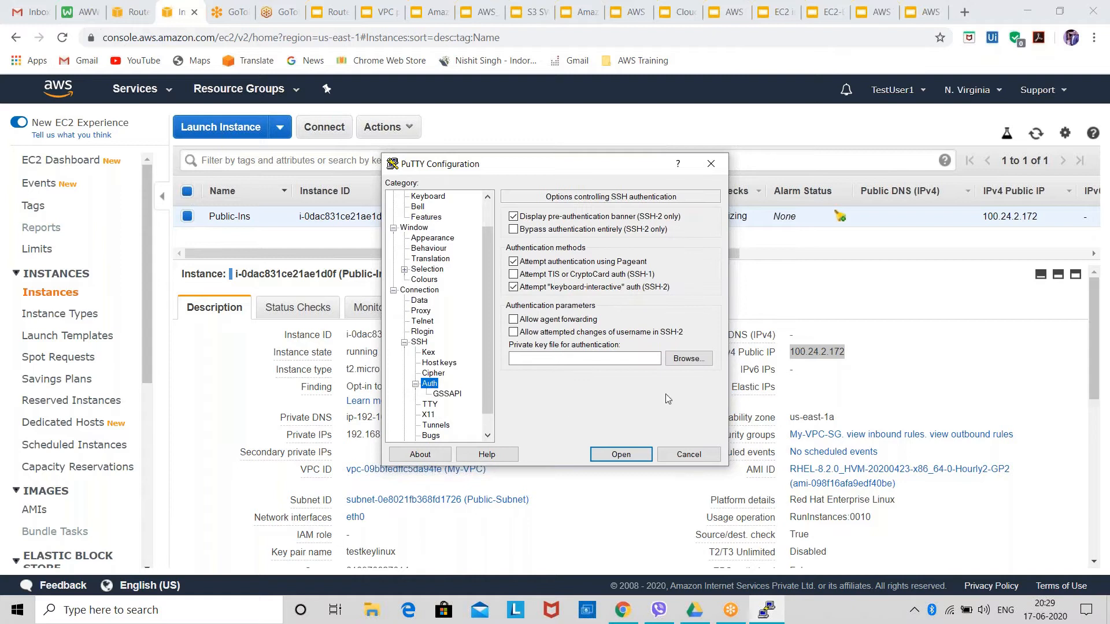
{"action": "left_click", "coordinate": [690, 360]}
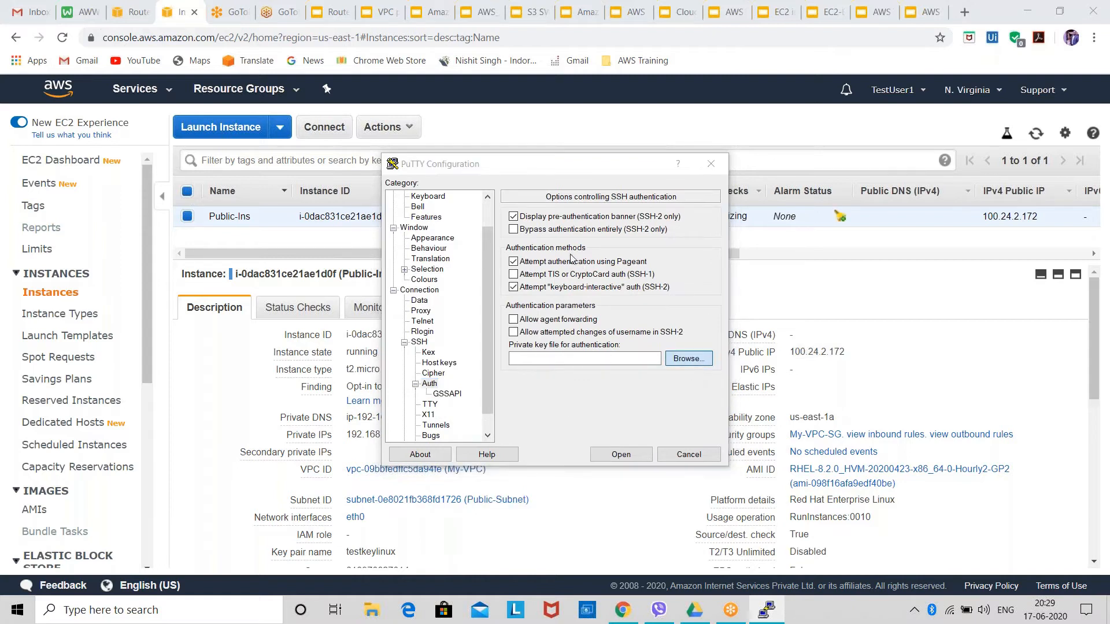
{"action": "left_click", "coordinate": [533, 281]}
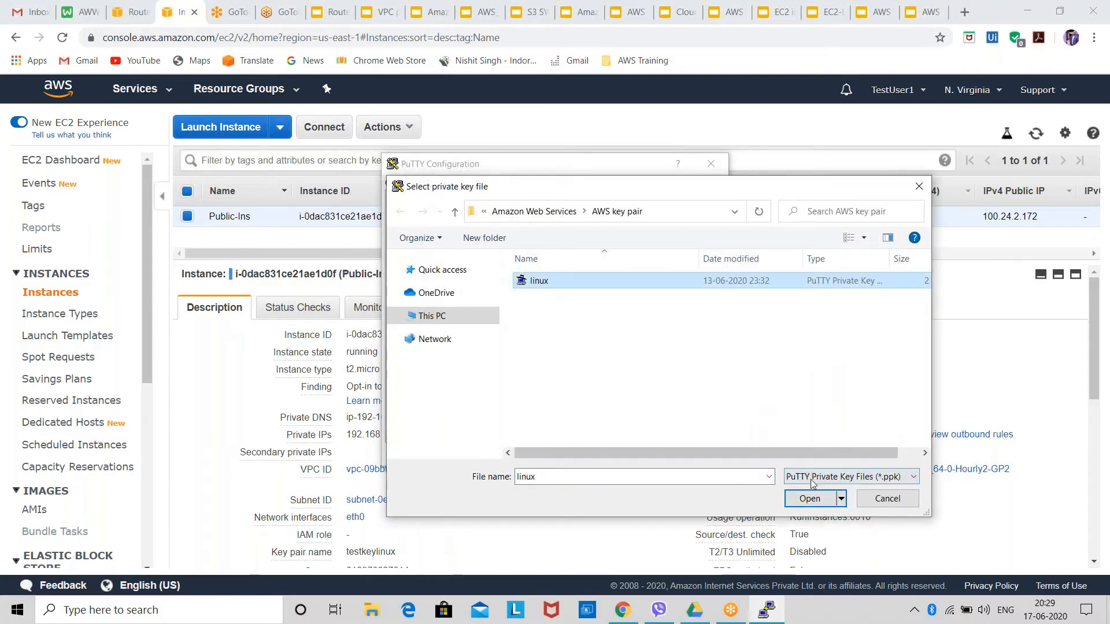
{"action": "left_click", "coordinate": [810, 498]}
Try to open the SSH session to 100.24.2.172, and close it.
{"action": "left_click", "coordinate": [622, 463]}
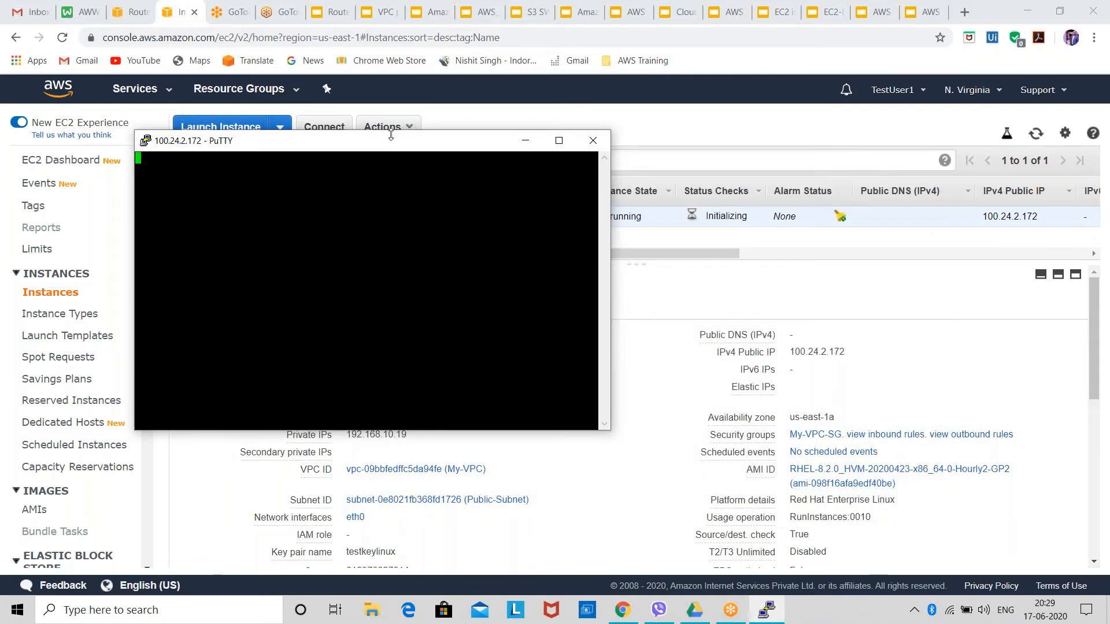
{"action": "left_click_drag", "start_coordinate": [397, 140], "coordinate": [525, 132]}
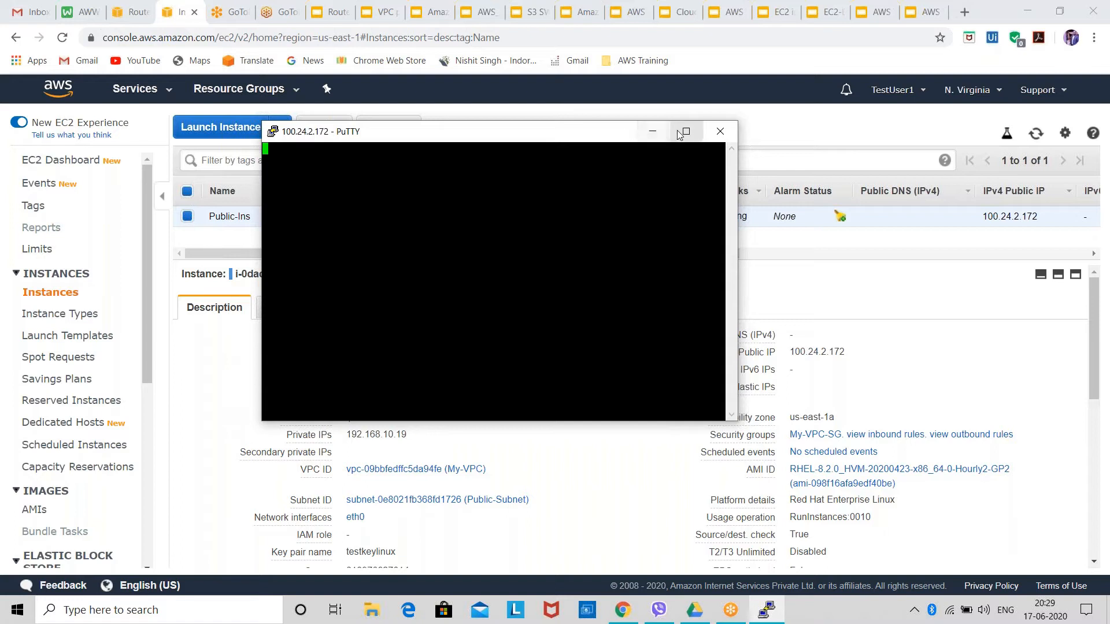
{"action": "left_click", "coordinate": [721, 132]}
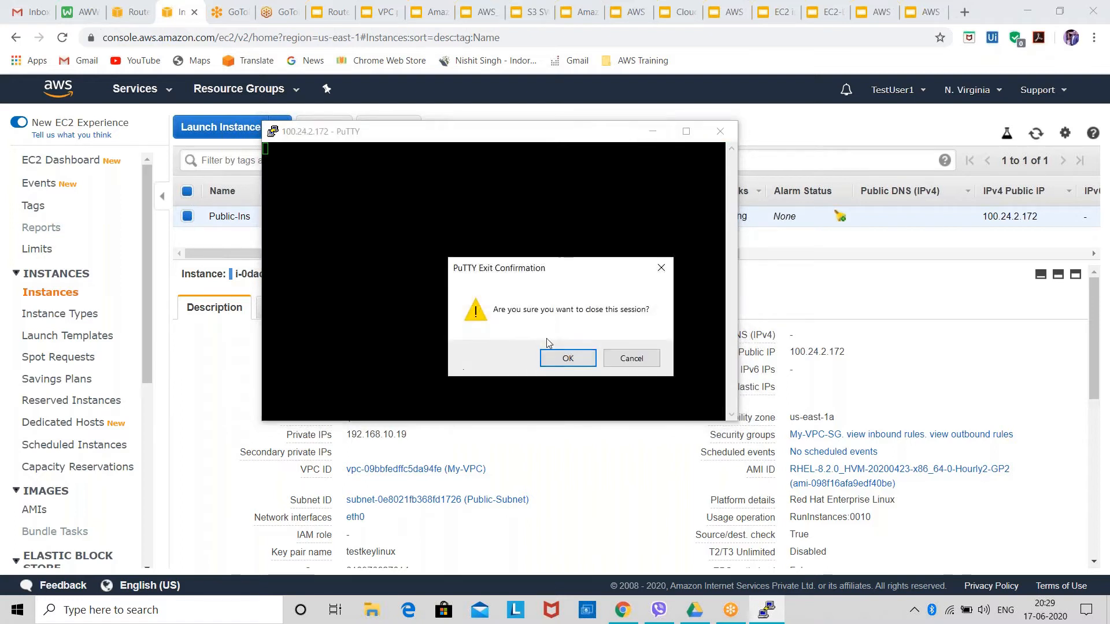
{"action": "left_click", "coordinate": [568, 358]}
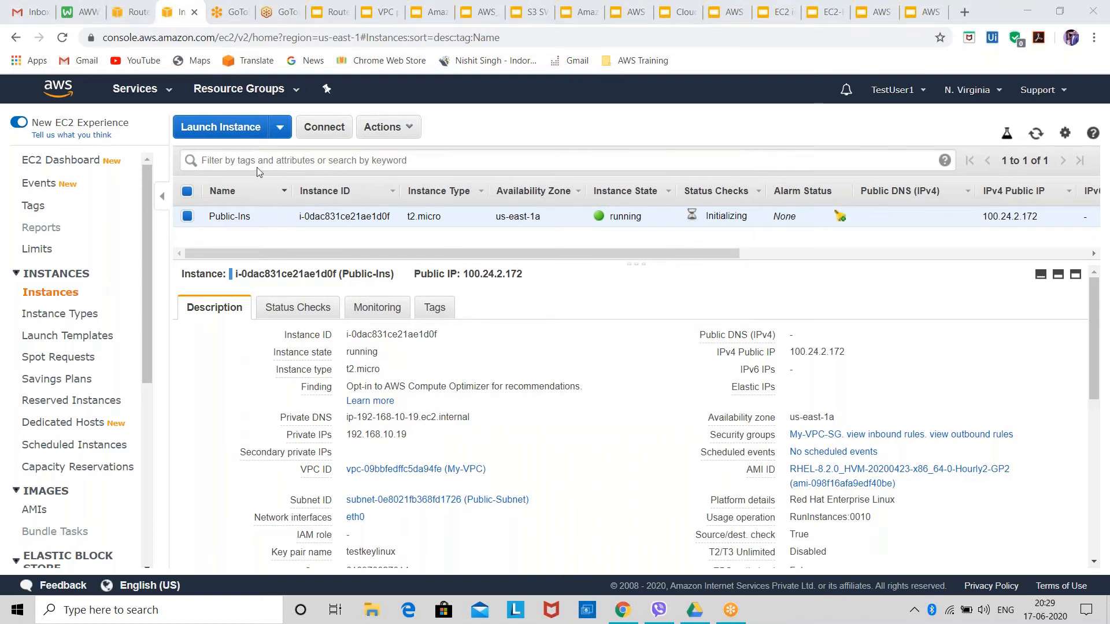
Return to the VPC route tables in the browser and associate the public subnet with the Public-Route table.
{"action": "left_click", "coordinate": [127, 18]}
{"action": "left_click", "coordinate": [137, 64]}
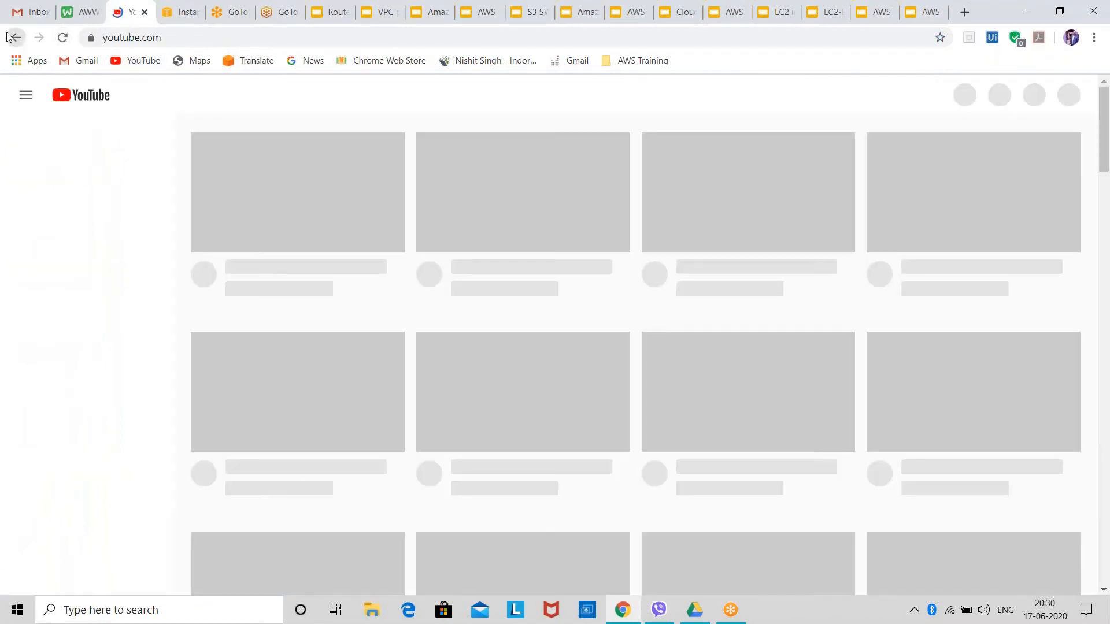
{"action": "left_click", "coordinate": [12, 45]}
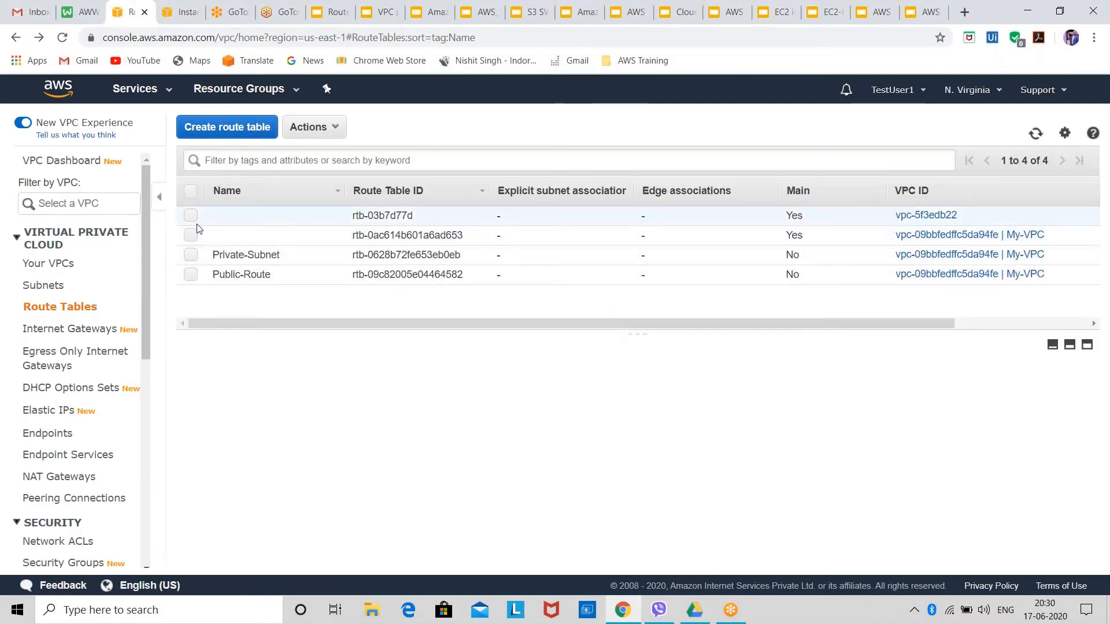
{"action": "left_click", "coordinate": [227, 282]}
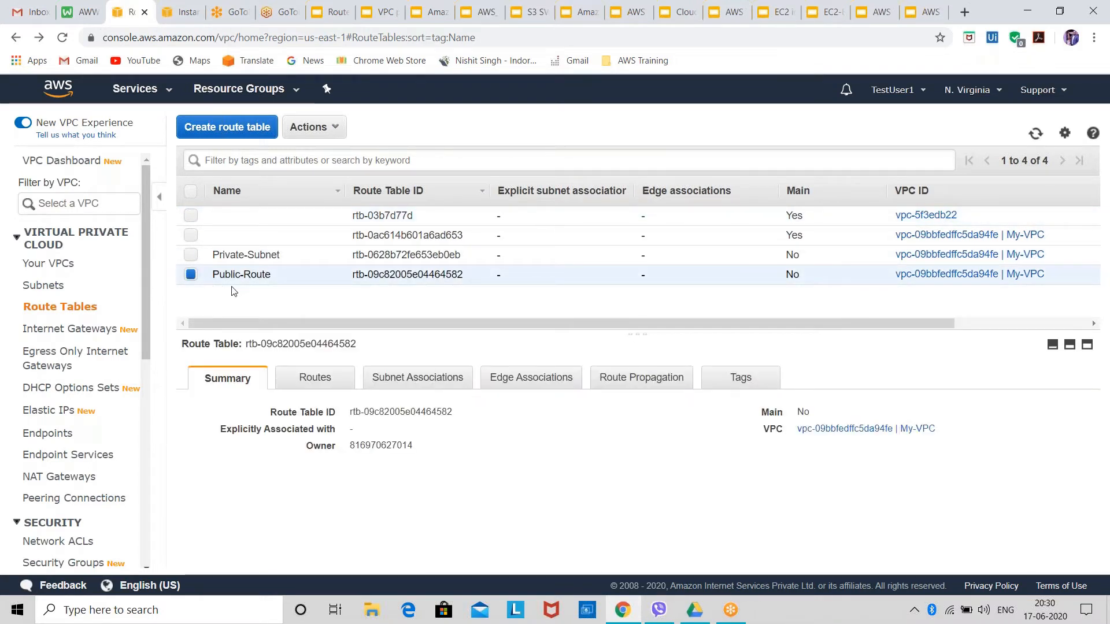
{"action": "left_click", "coordinate": [444, 381]}
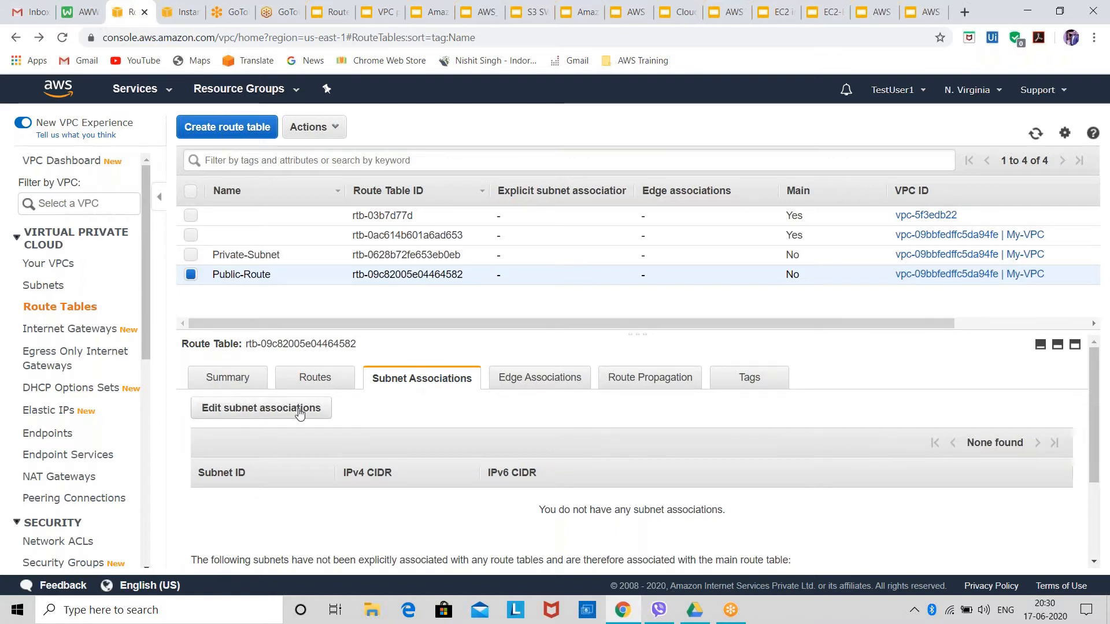
{"action": "left_click", "coordinate": [281, 412]}
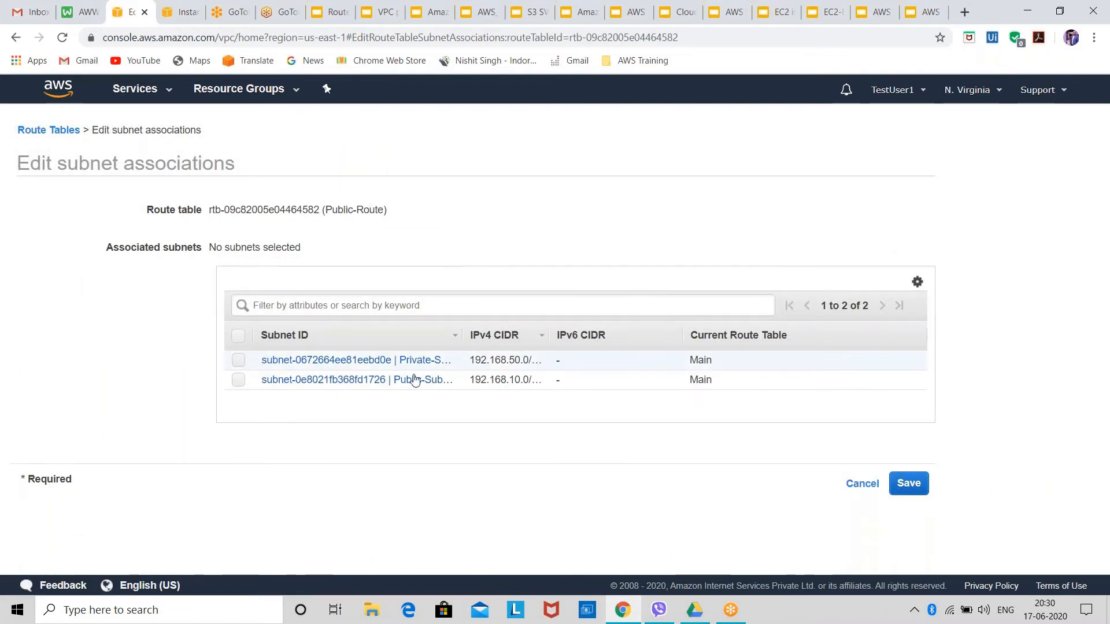
{"action": "left_click", "coordinate": [239, 381]}
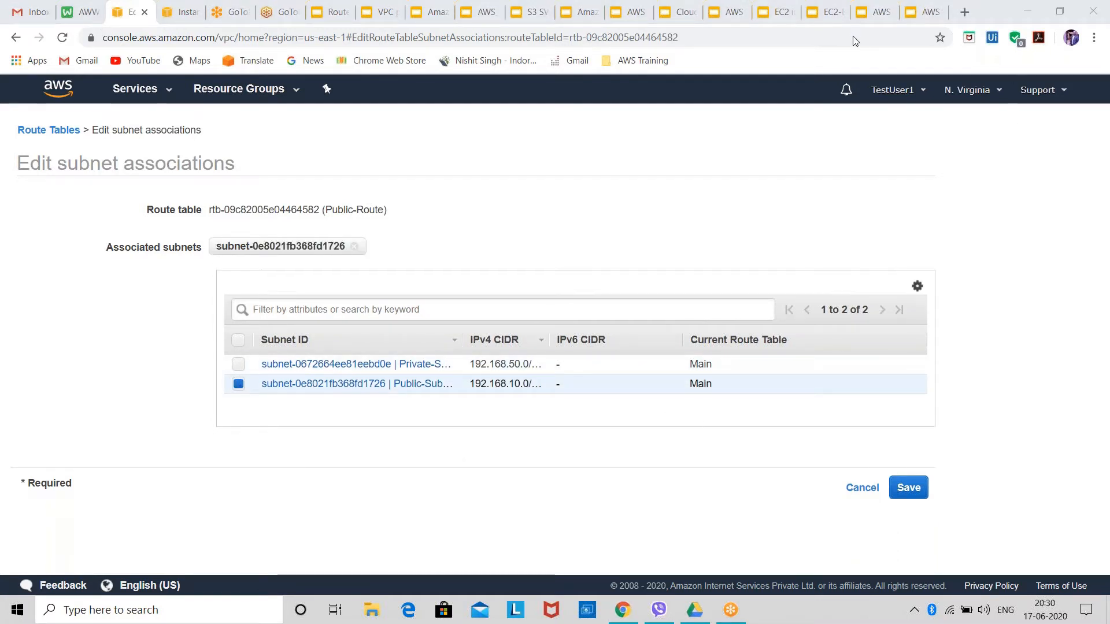
{"action": "left_click", "coordinate": [902, 489]}
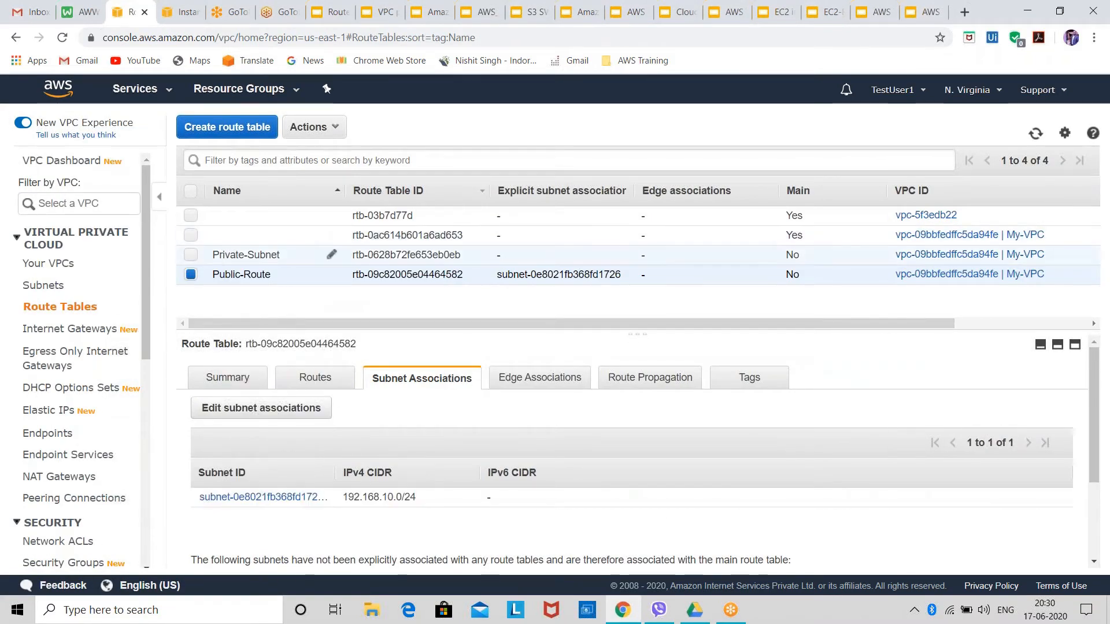
Associate the private subnet with the Private-Subnet route table and save the association.
{"action": "left_click", "coordinate": [226, 259]}
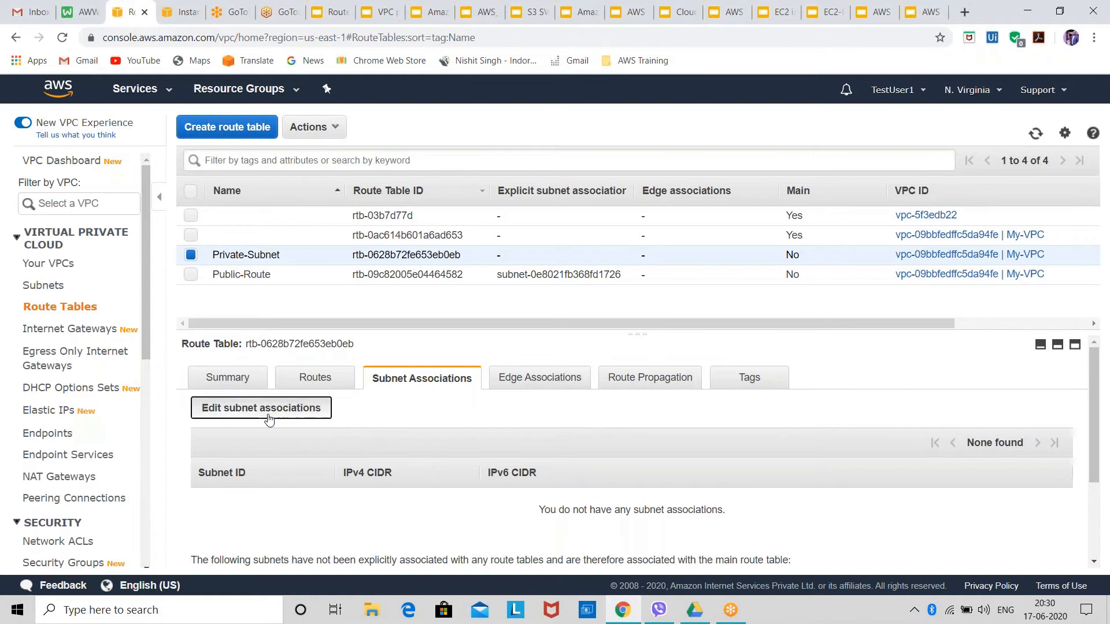
{"action": "left_click", "coordinate": [268, 412]}
{"action": "left_click", "coordinate": [238, 364]}
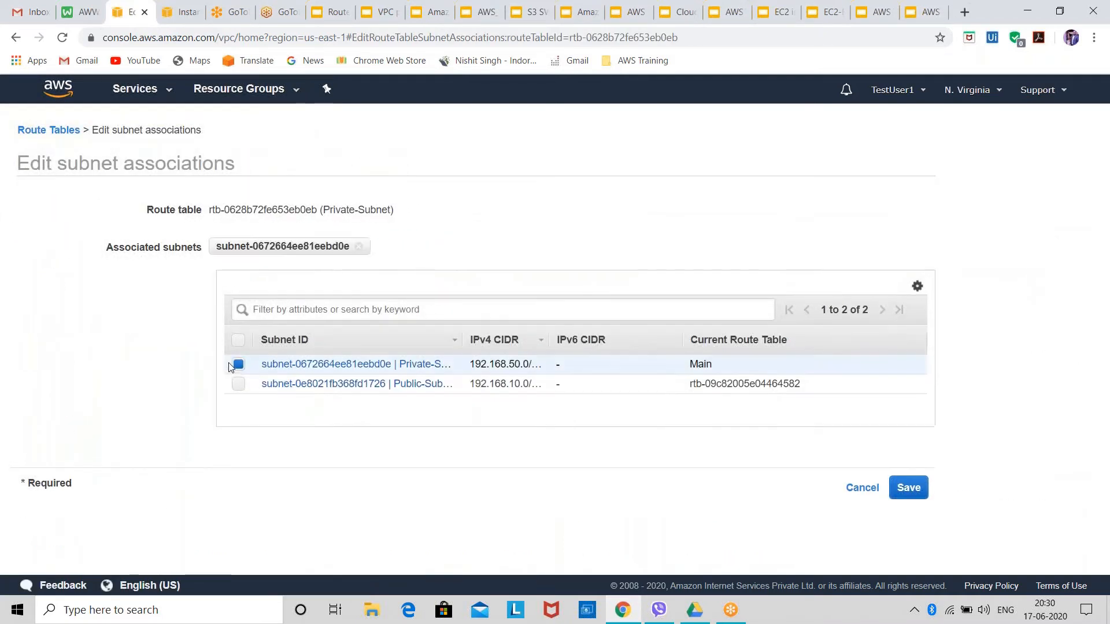
{"action": "left_click", "coordinate": [902, 488]}
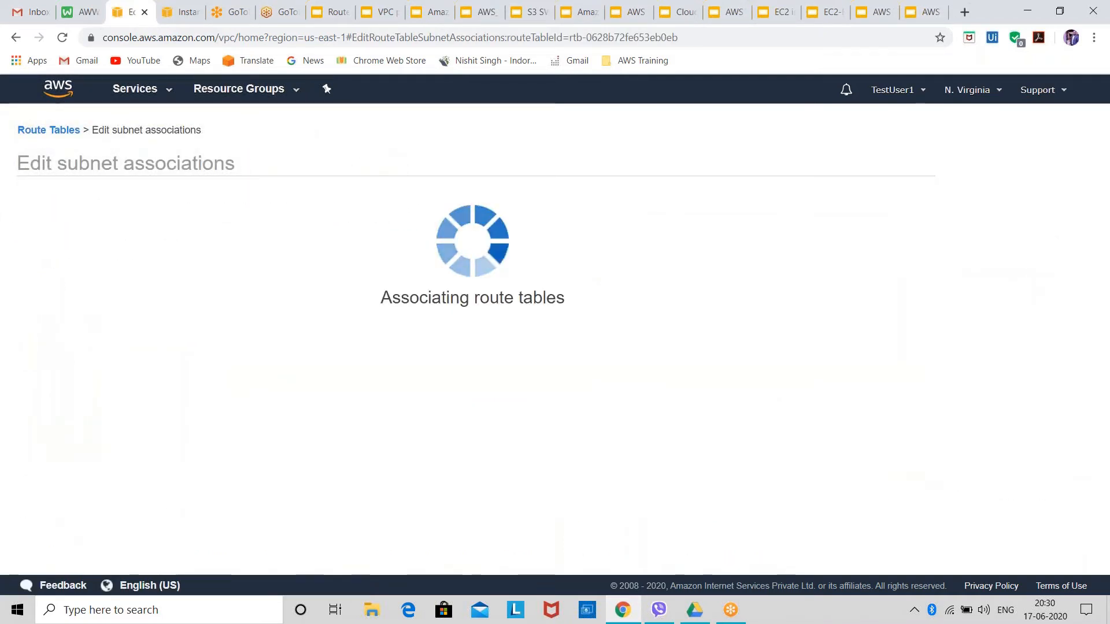
Choose the linux private key file in PuTTY's SSH authentication settings and try to open the session to 100.24.2.172.
{"action": "scroll", "coordinate": [474, 428], "scroll_direction": "down", "scroll_amount": 3}
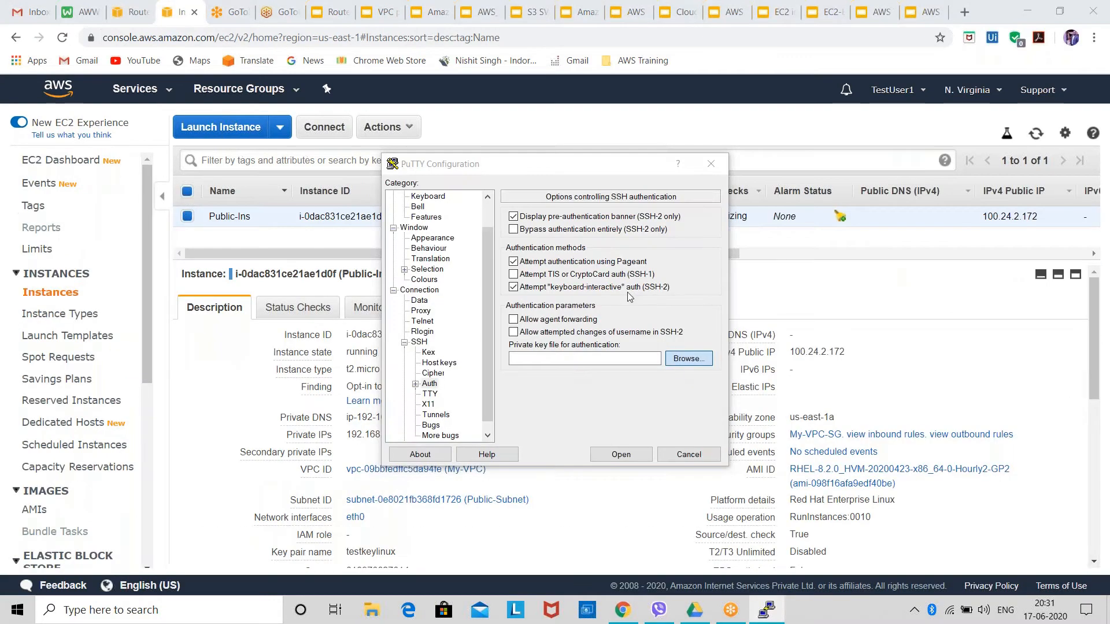
{"action": "left_click", "coordinate": [686, 357]}
{"action": "left_click", "coordinate": [574, 280]}
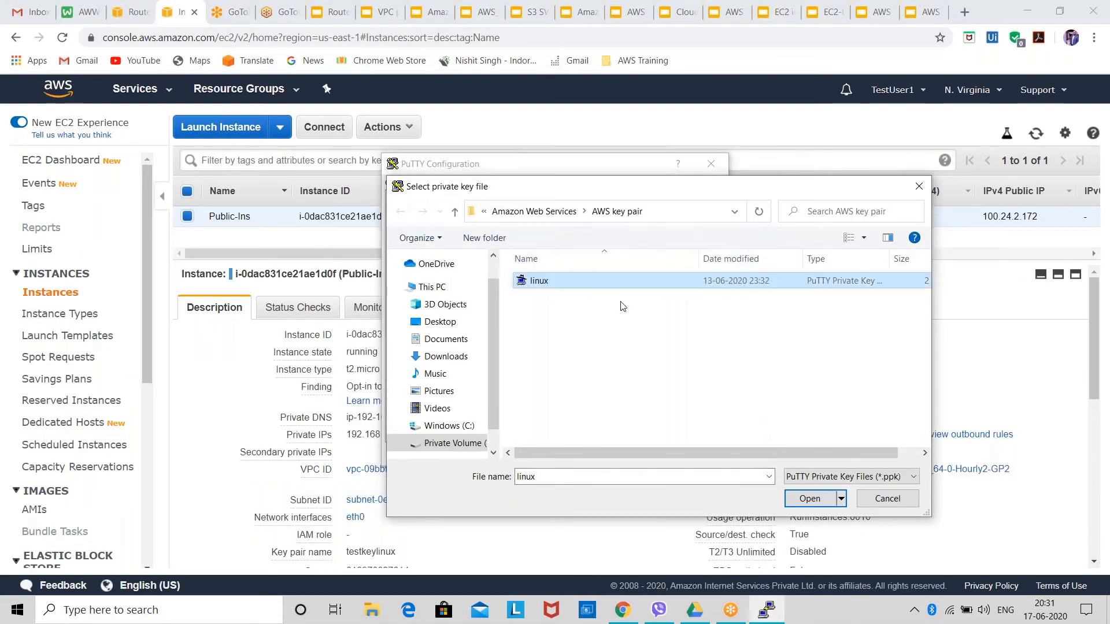
{"action": "left_click", "coordinate": [828, 501]}
{"action": "left_click", "coordinate": [630, 462]}
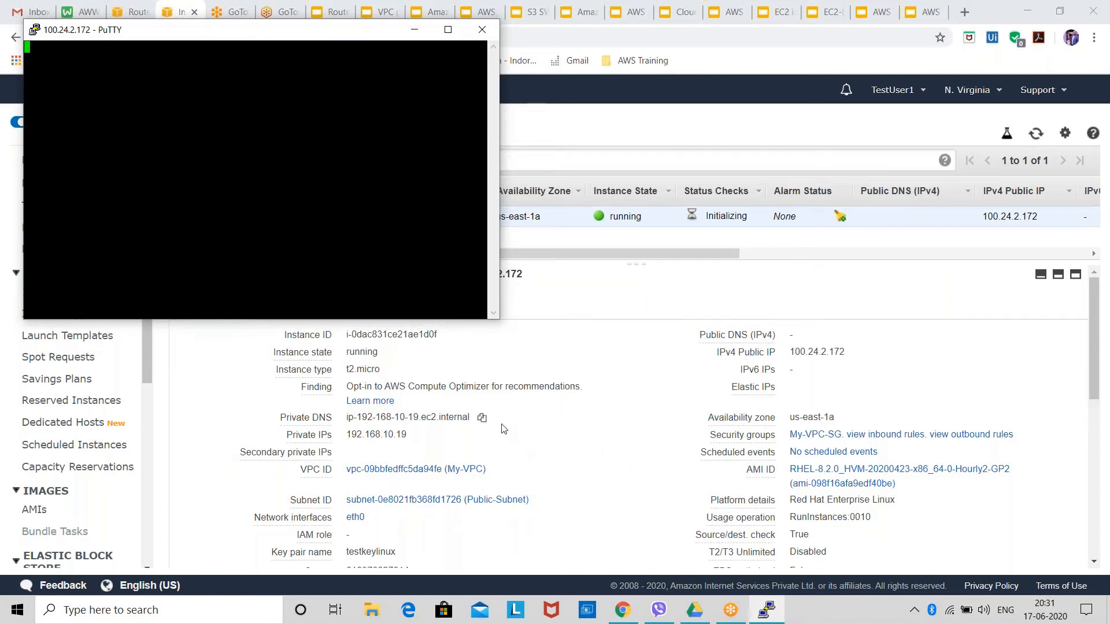
Review the Public-Ins instance's details while the connection is attempted, and close the PuTTY session.
{"action": "scroll", "coordinate": [541, 492], "scroll_direction": "down", "scroll_amount": 3}
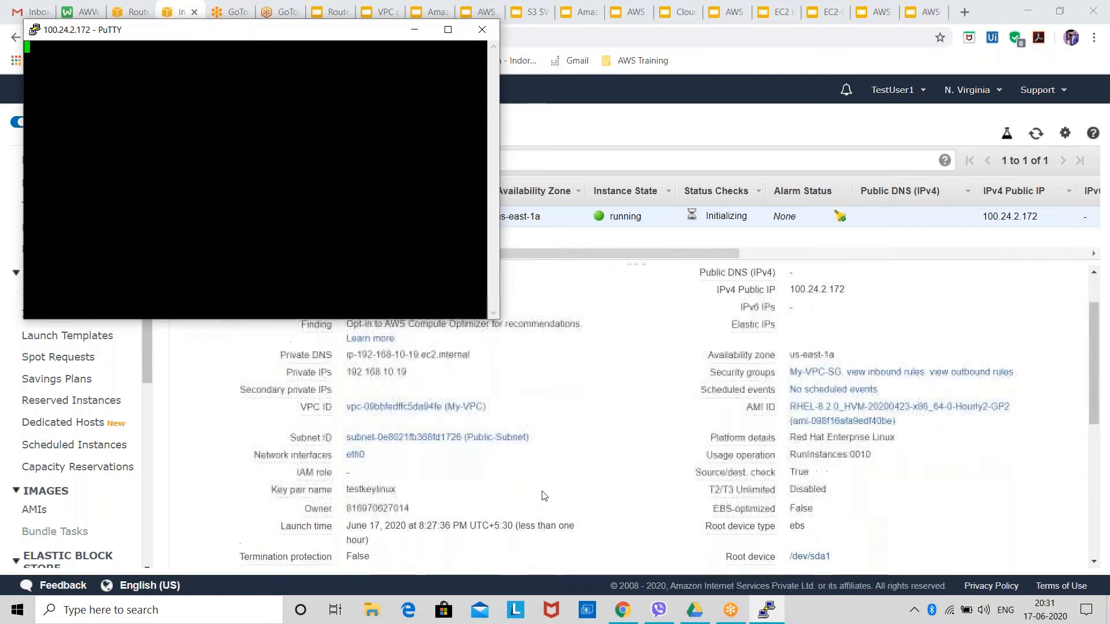
{"action": "scroll", "coordinate": [544, 496], "scroll_direction": "up", "scroll_amount": 3}
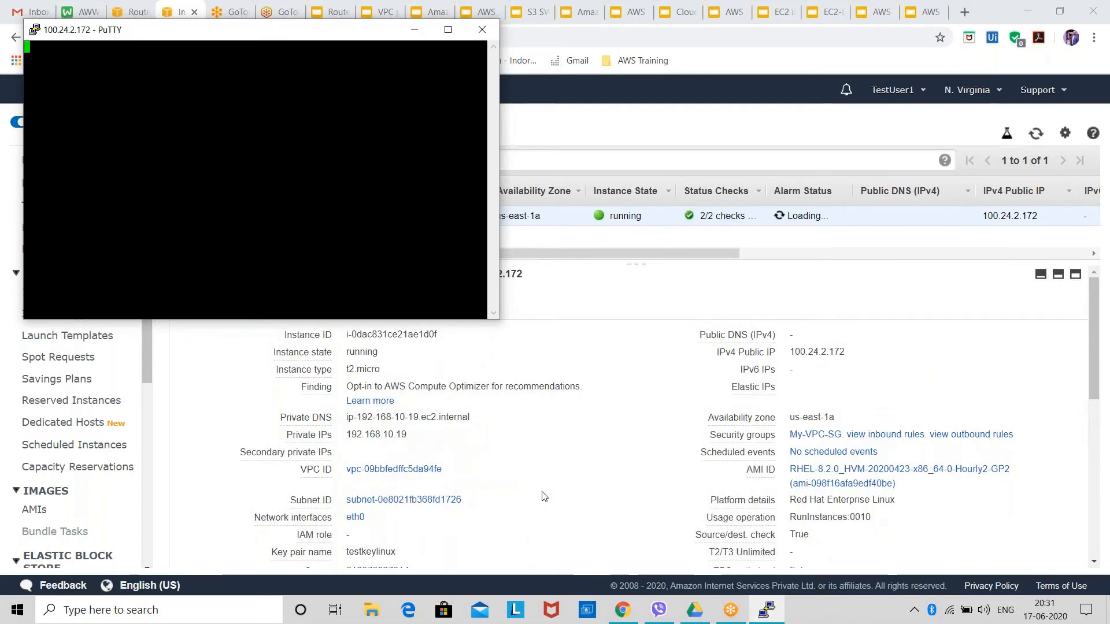
{"action": "scroll", "coordinate": [544, 496], "scroll_direction": "down", "scroll_amount": 1}
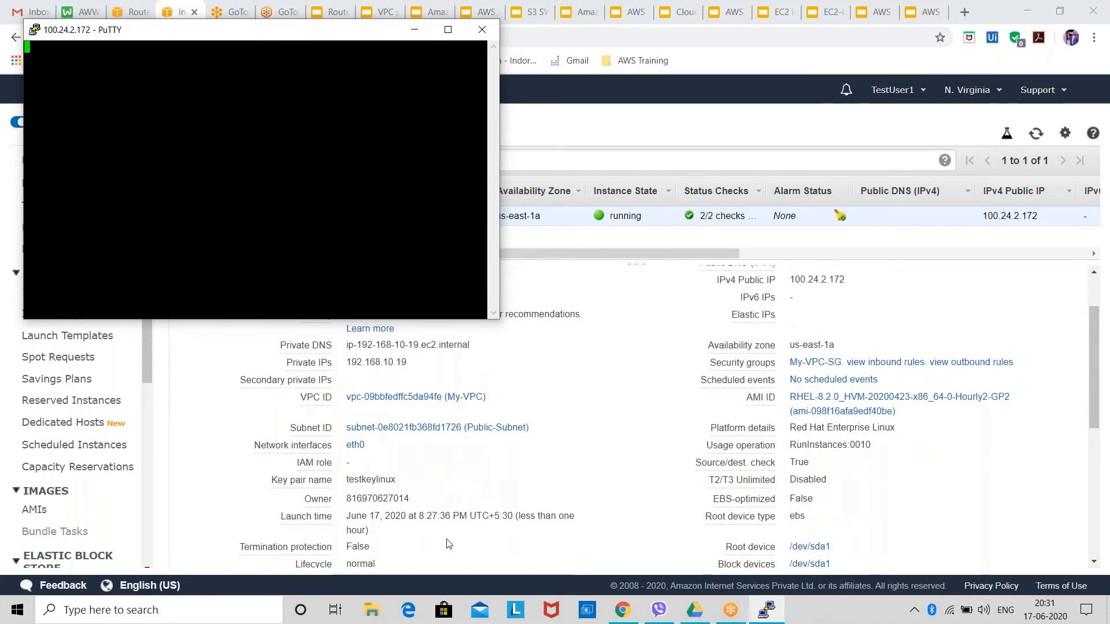
{"action": "scroll", "coordinate": [443, 535], "scroll_direction": "down", "scroll_amount": 1}
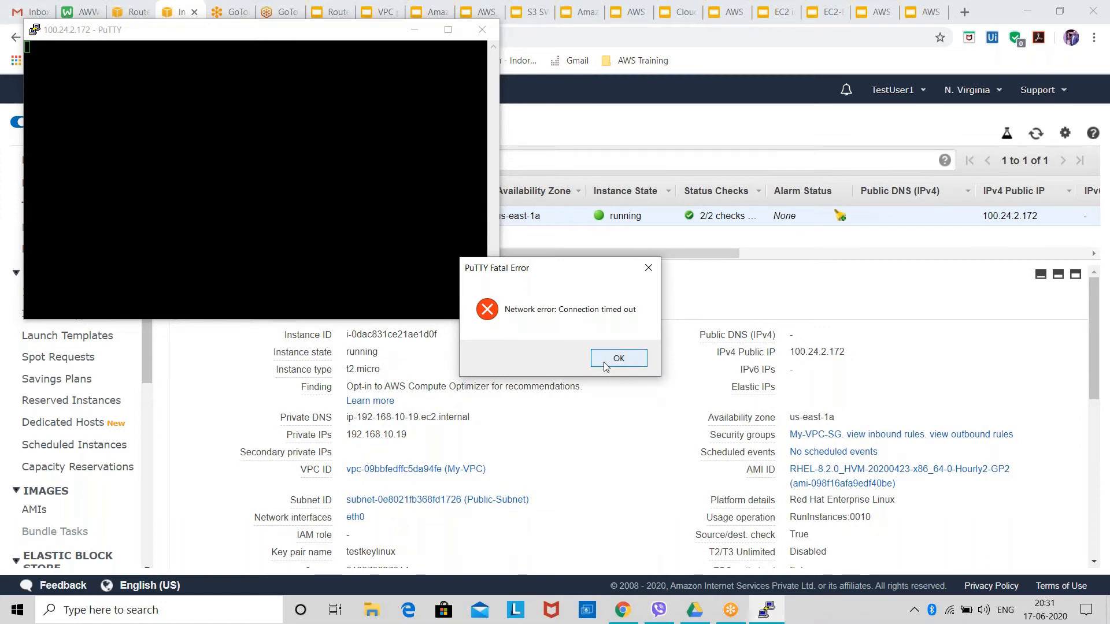
{"action": "left_click", "coordinate": [603, 361]}
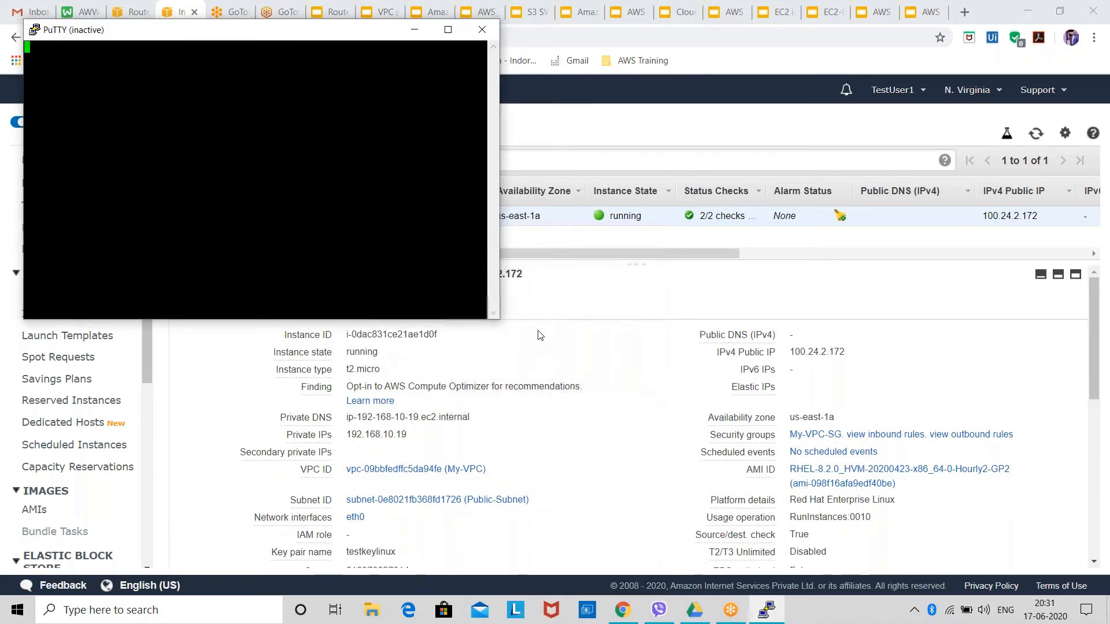
{"action": "left_click", "coordinate": [482, 29]}
Open the EC2 security groups list and examine the inbound and outbound rules of Test-SG.
{"action": "scroll", "coordinate": [91, 523], "scroll_direction": "down", "scroll_amount": 2}
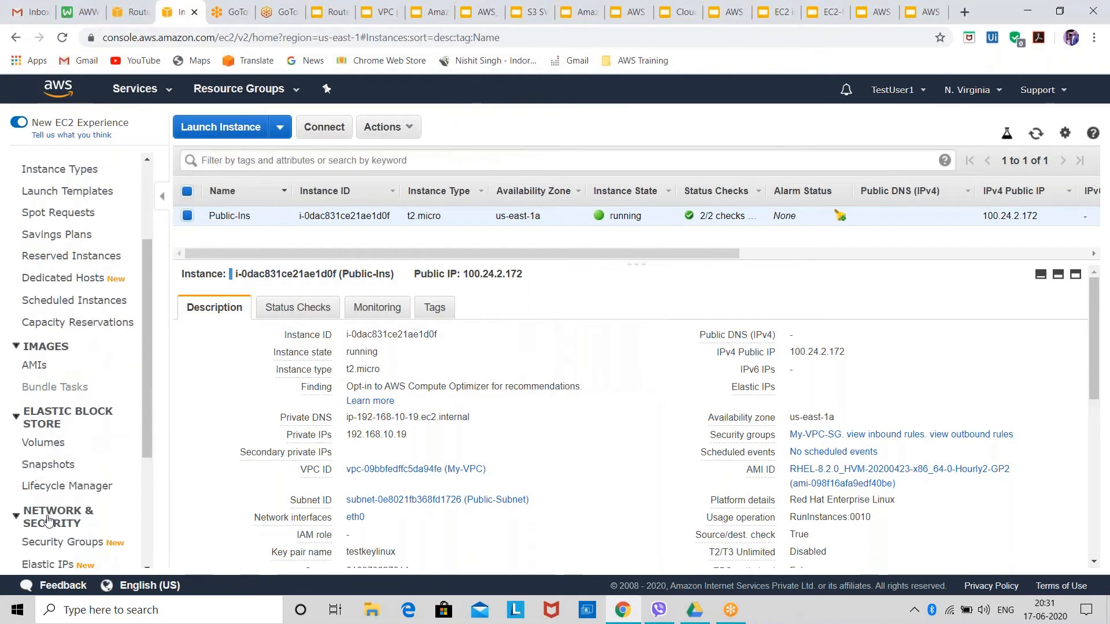
{"action": "left_click", "coordinate": [102, 538]}
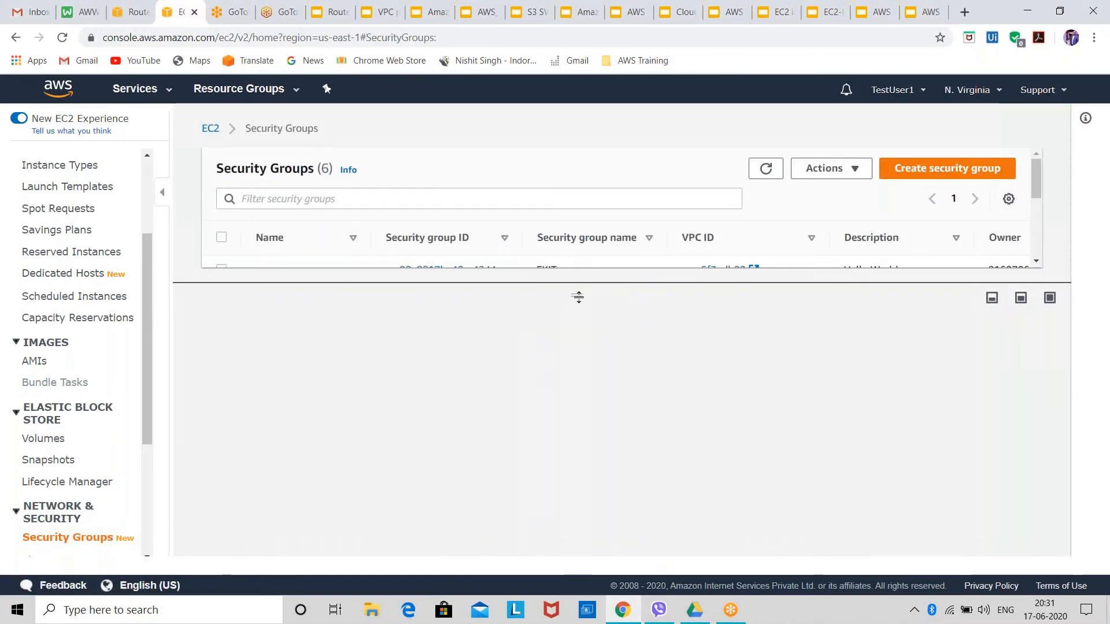
{"action": "left_click_drag", "start_coordinate": [581, 296], "coordinate": [618, 504]}
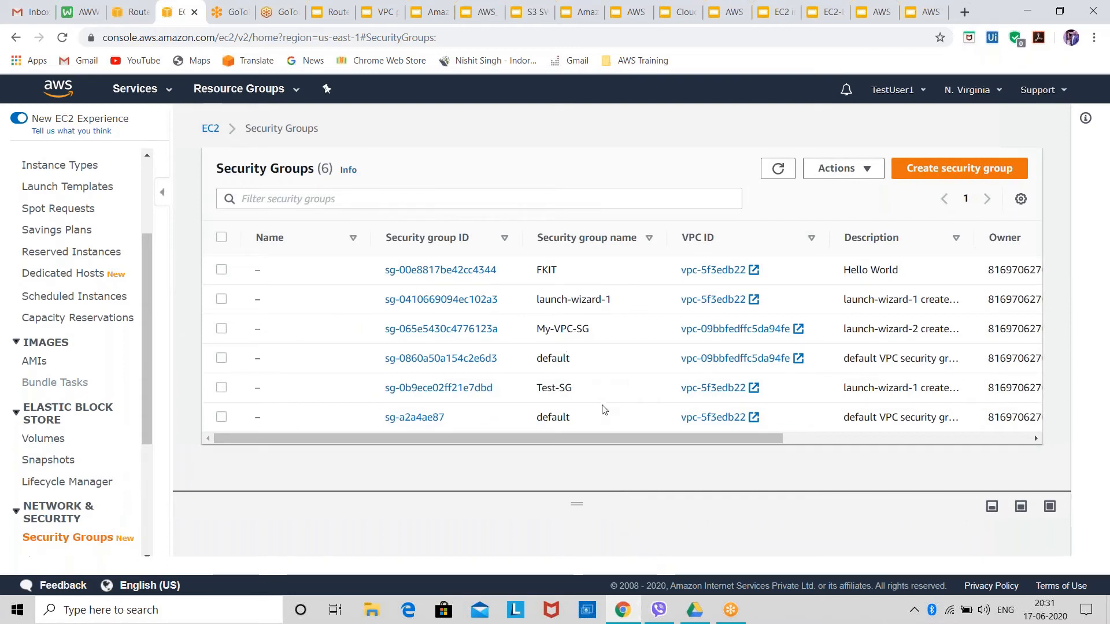
{"action": "left_click", "coordinate": [565, 386]}
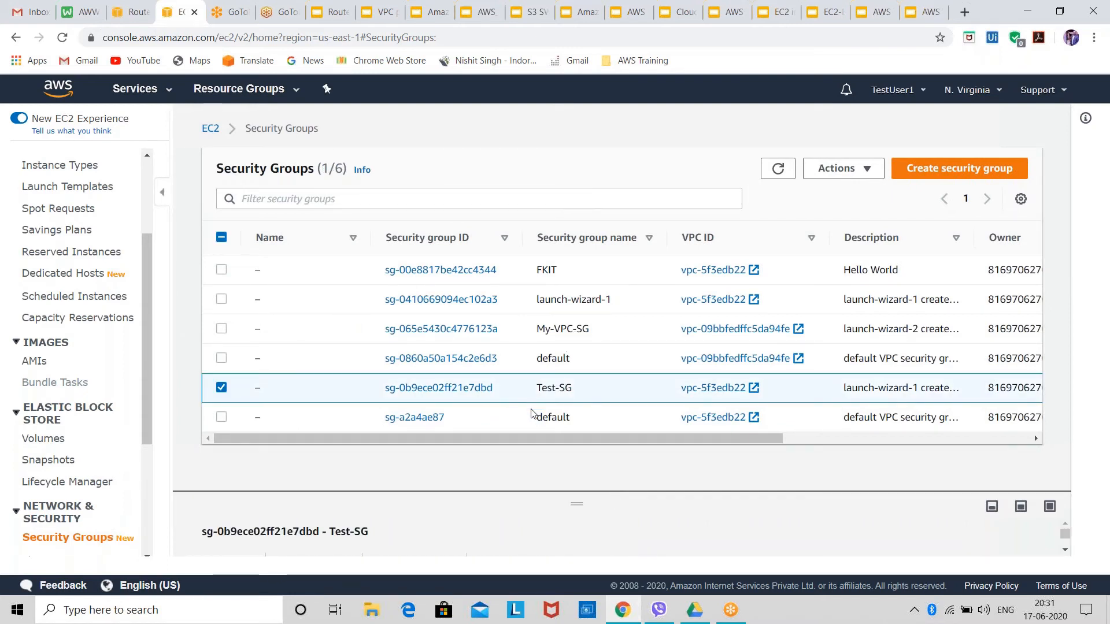
{"action": "left_click_drag", "start_coordinate": [553, 494], "coordinate": [529, 309]}
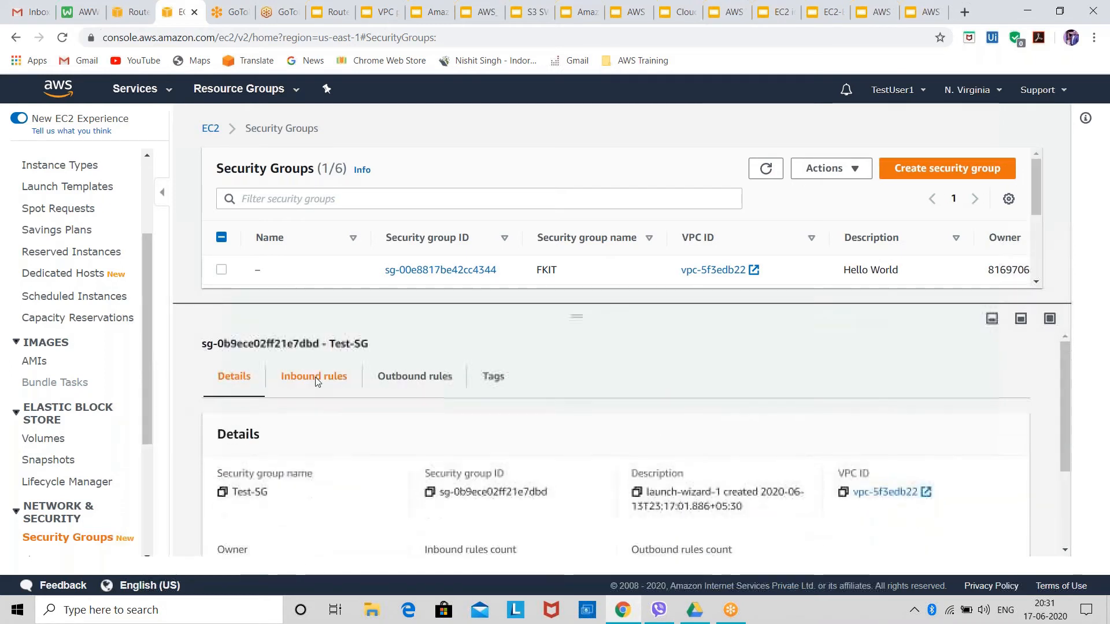
{"action": "left_click", "coordinate": [315, 380]}
{"action": "scroll", "coordinate": [415, 436], "scroll_direction": "down", "scroll_amount": 1}
{"action": "scroll", "coordinate": [402, 411], "scroll_direction": "up", "scroll_amount": 1}
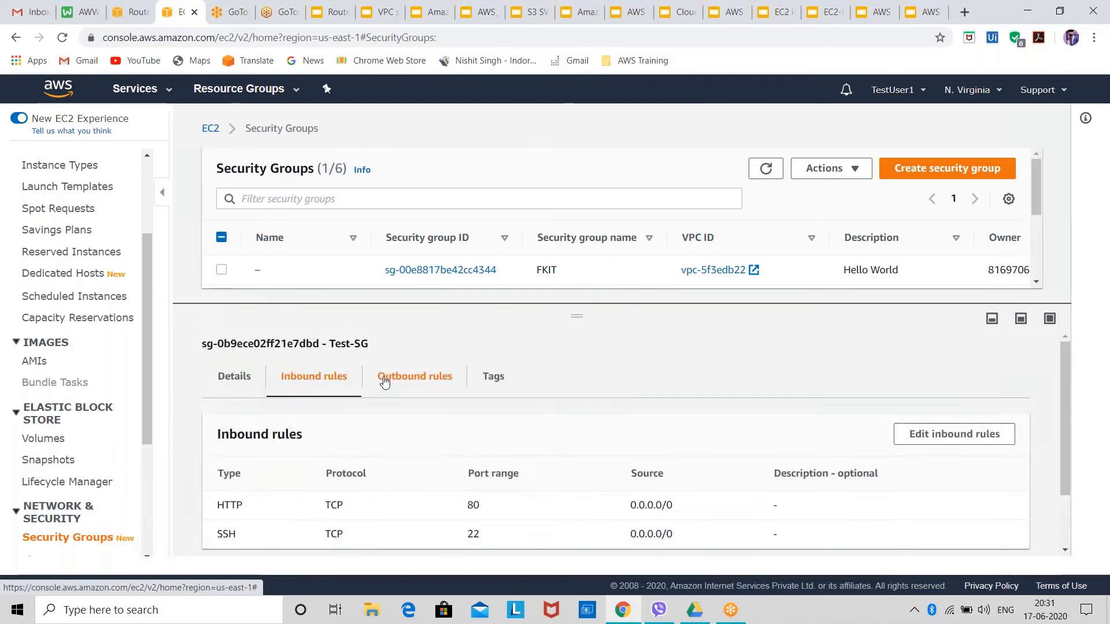
{"action": "left_click", "coordinate": [414, 377]}
{"action": "left_click_drag", "start_coordinate": [558, 317], "coordinate": [569, 539]}
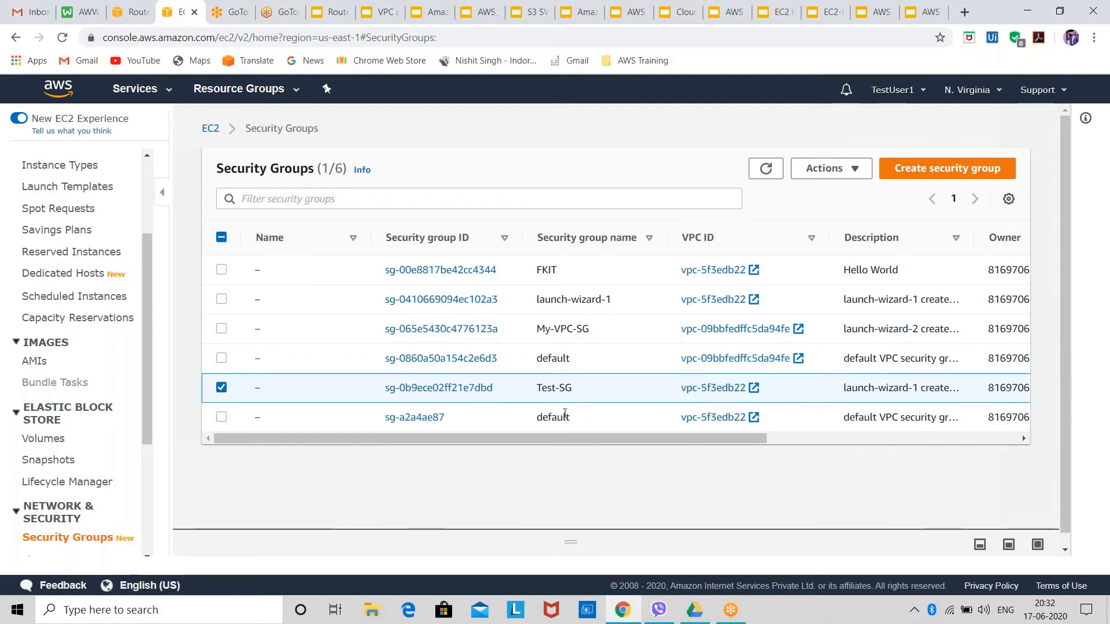
{"action": "scroll", "coordinate": [566, 414], "scroll_direction": "down", "scroll_amount": 1}
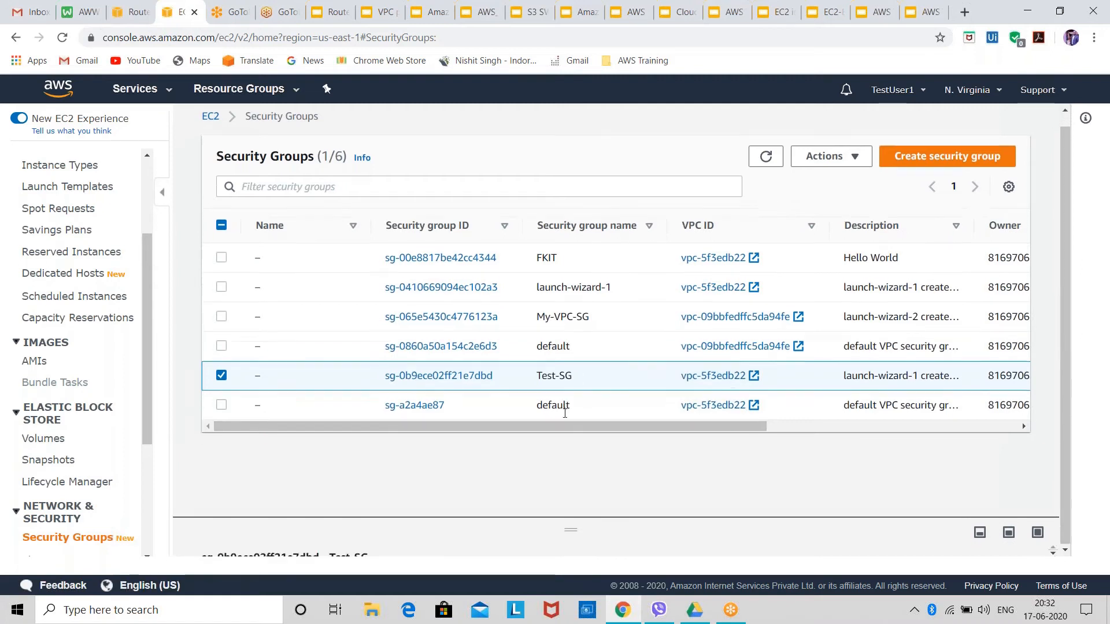
Select the My-VPC-SG security group and examine its outbound and inbound rules.
{"action": "left_click", "coordinate": [574, 318]}
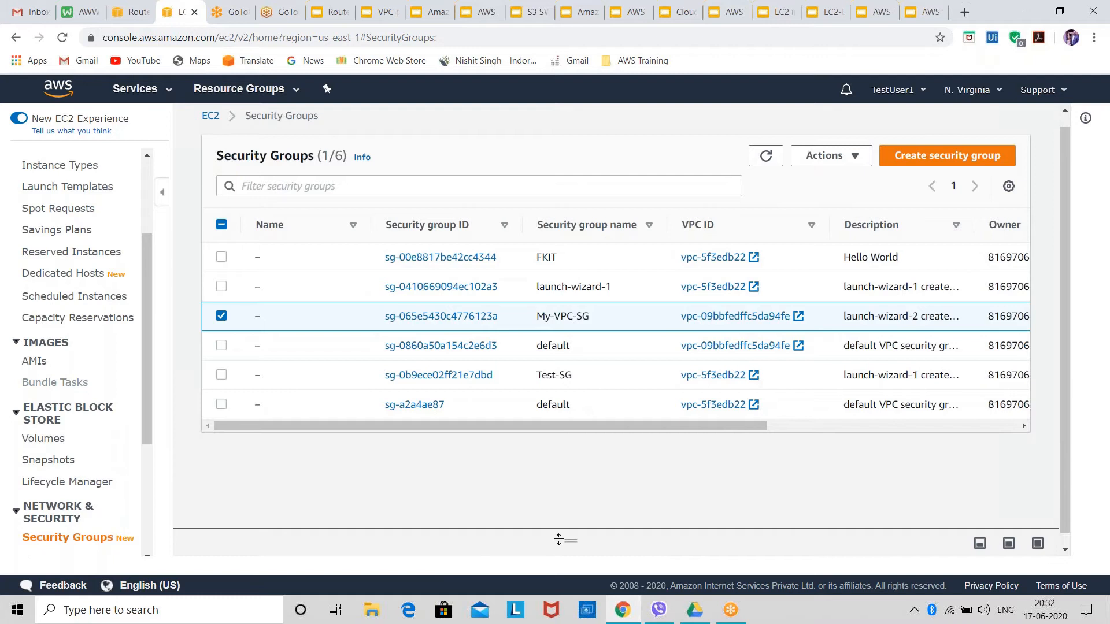
{"action": "left_click_drag", "start_coordinate": [559, 540], "coordinate": [570, 283]}
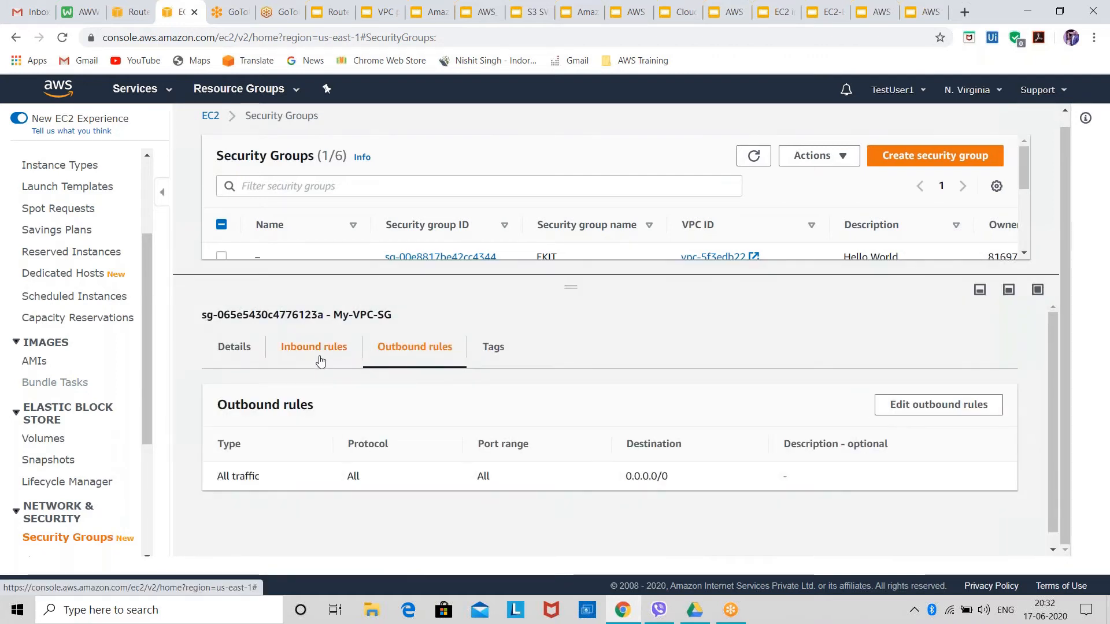
{"action": "left_click", "coordinate": [321, 361]}
{"action": "scroll", "coordinate": [362, 463], "scroll_direction": "down", "scroll_amount": 2}
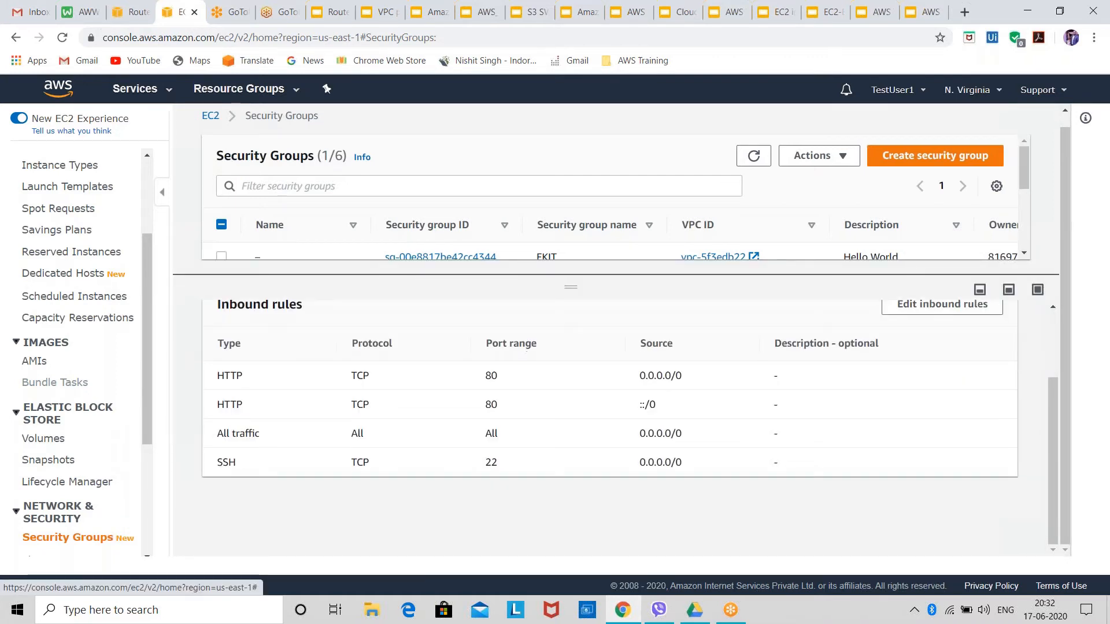
Edit My-VPC-SG's inbound rules, deleting the first HTTP rule and changing the remaining HTTP rule's source to 0.0.0.0/0.
{"action": "left_click", "coordinate": [894, 305]}
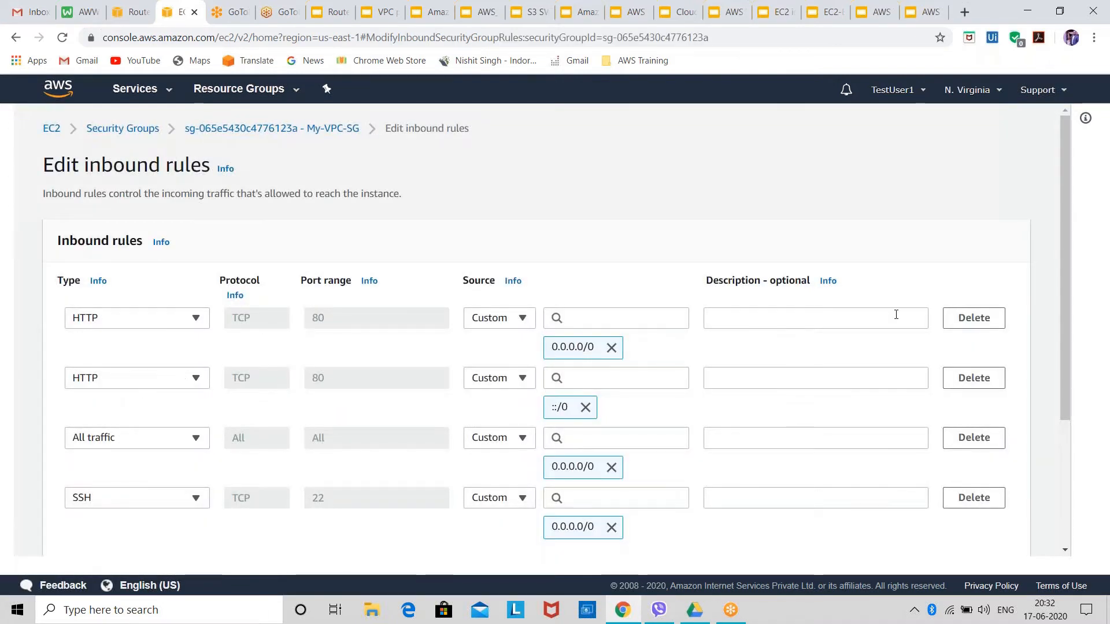
{"action": "left_click", "coordinate": [957, 324]}
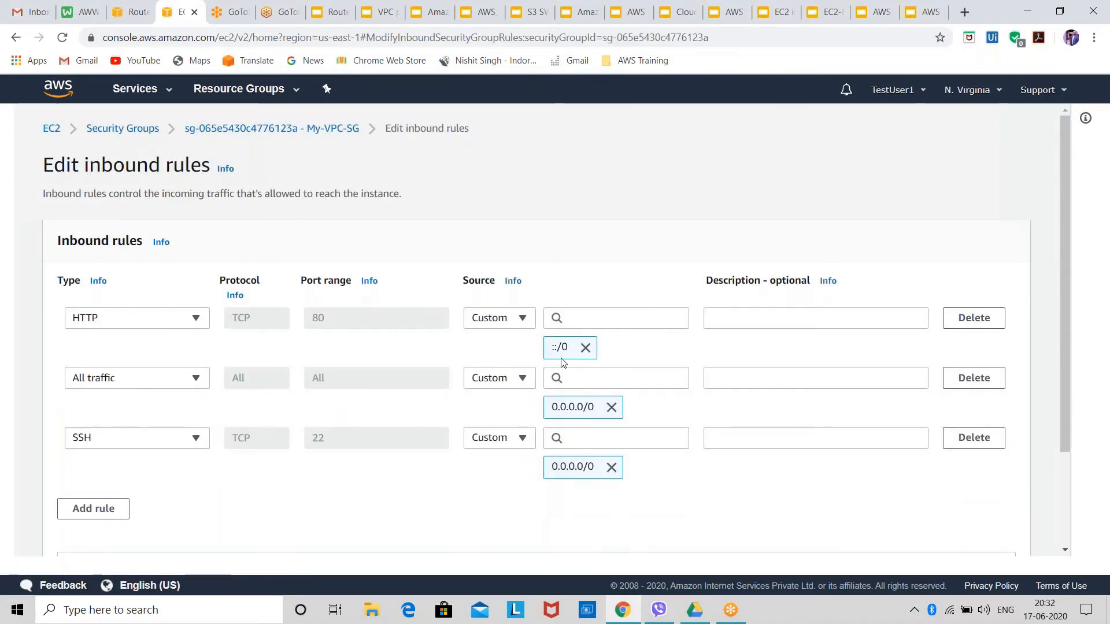
{"action": "left_click", "coordinate": [586, 347]}
{"action": "left_click", "coordinate": [626, 322]}
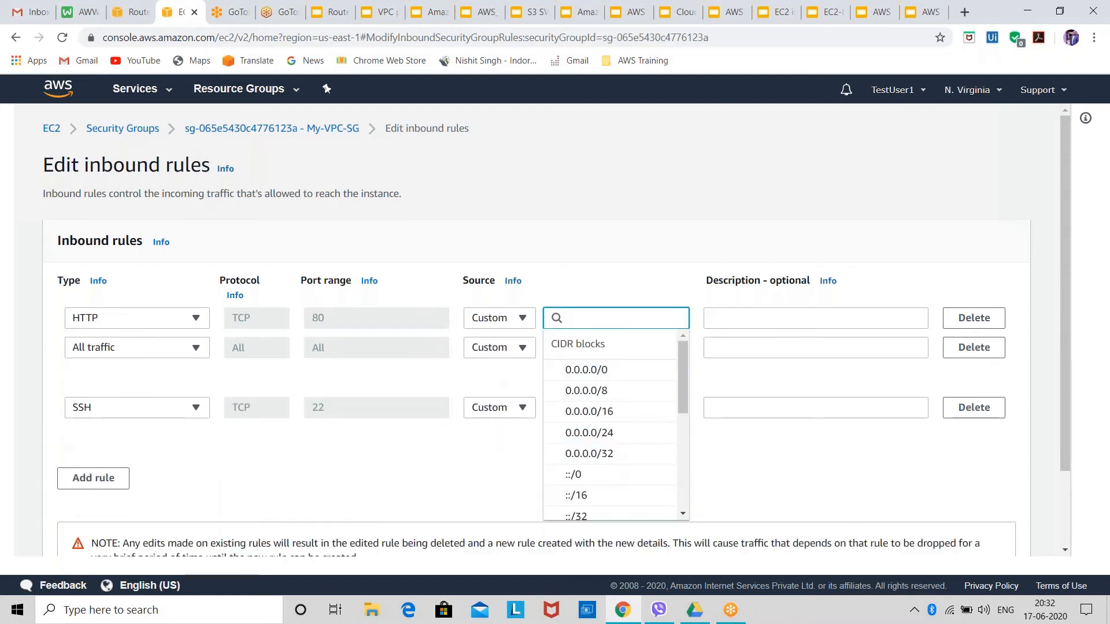
{"action": "left_click", "coordinate": [601, 368]}
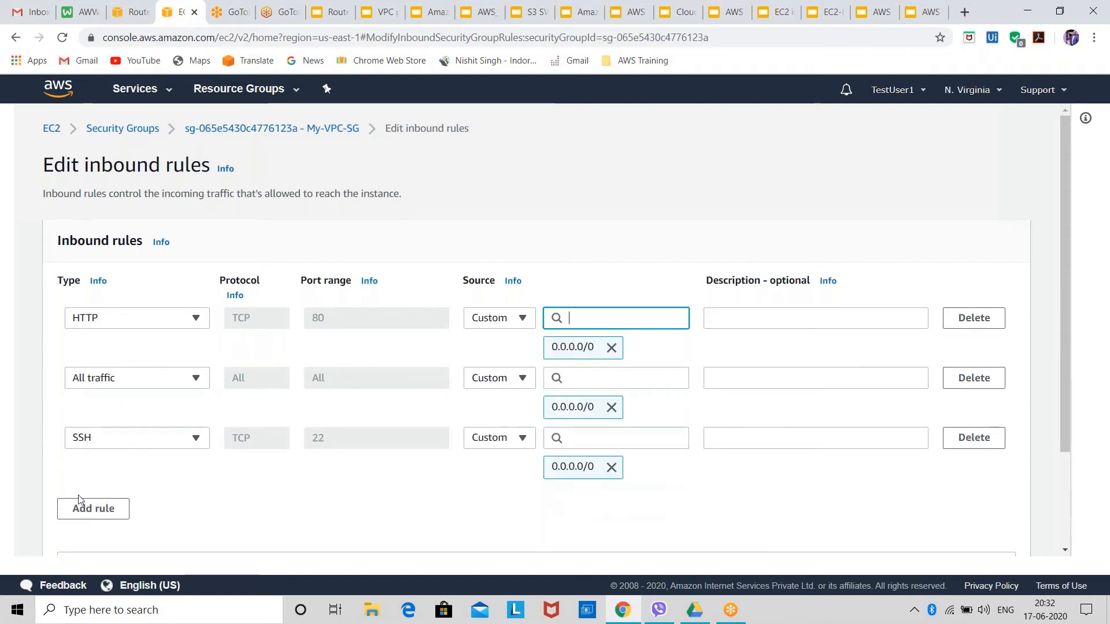
Add an All TCP inbound rule with source 0.0.0.0/0, plus one further blank rule.
{"action": "left_click", "coordinate": [88, 506]}
{"action": "left_click", "coordinate": [136, 499]}
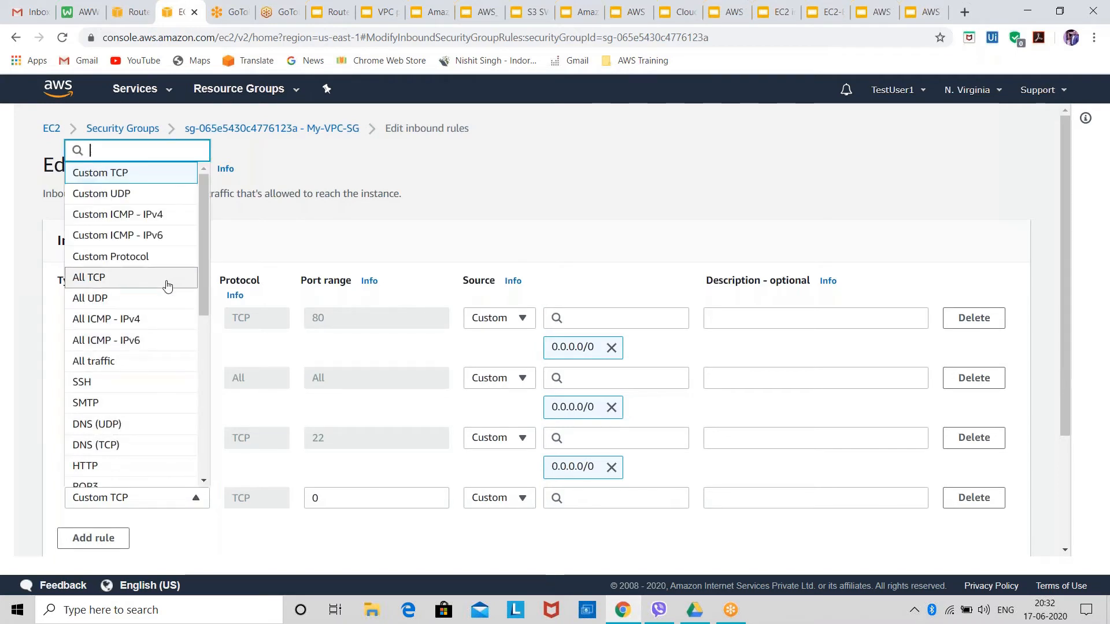
{"action": "left_click", "coordinate": [133, 278]}
{"action": "left_click", "coordinate": [122, 536]}
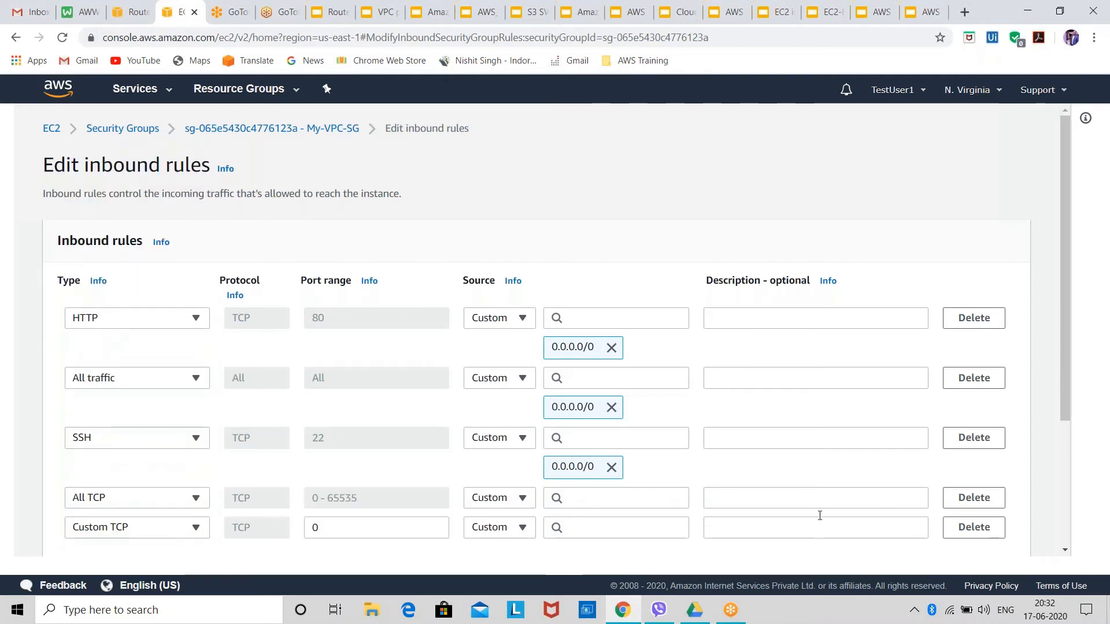
{"action": "left_click", "coordinate": [619, 498]}
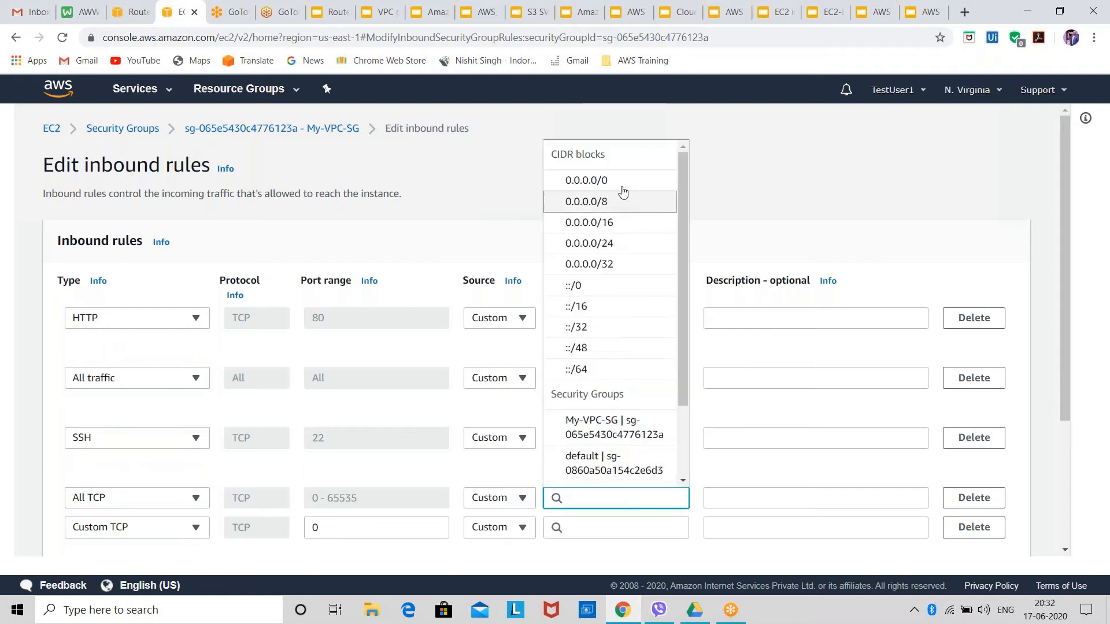
{"action": "left_click", "coordinate": [619, 183]}
Set the blank inbound rule to All ICMP - IPv4 with source 0.0.0.0/0.
{"action": "scroll", "coordinate": [256, 494], "scroll_direction": "down", "scroll_amount": 1}
{"action": "left_click", "coordinate": [137, 500]}
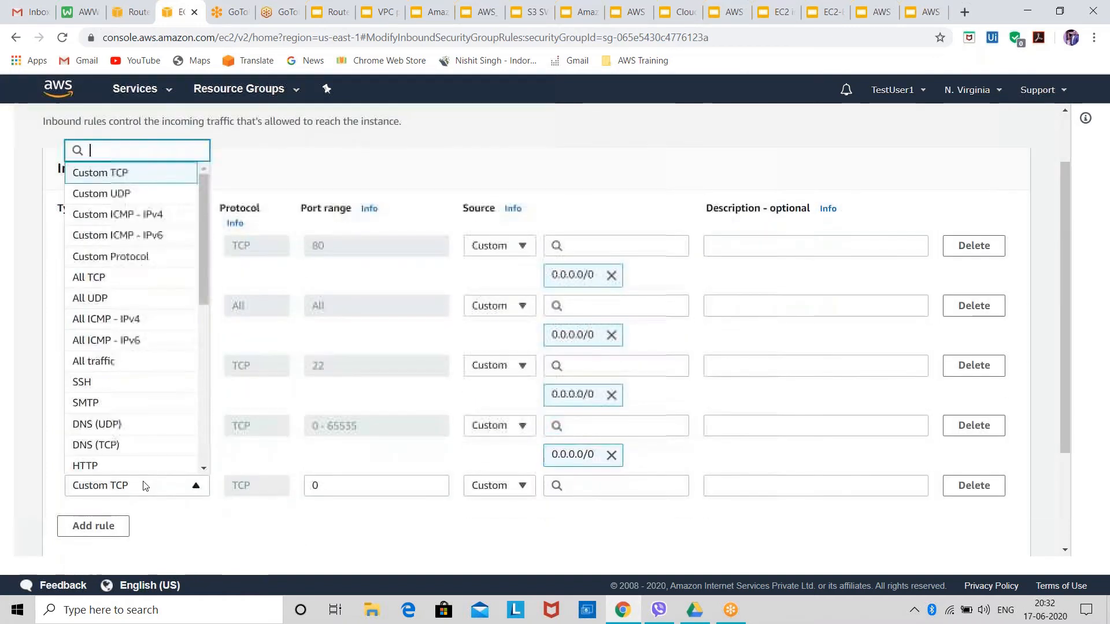
{"action": "scroll", "coordinate": [139, 463], "scroll_direction": "up", "scroll_amount": 1}
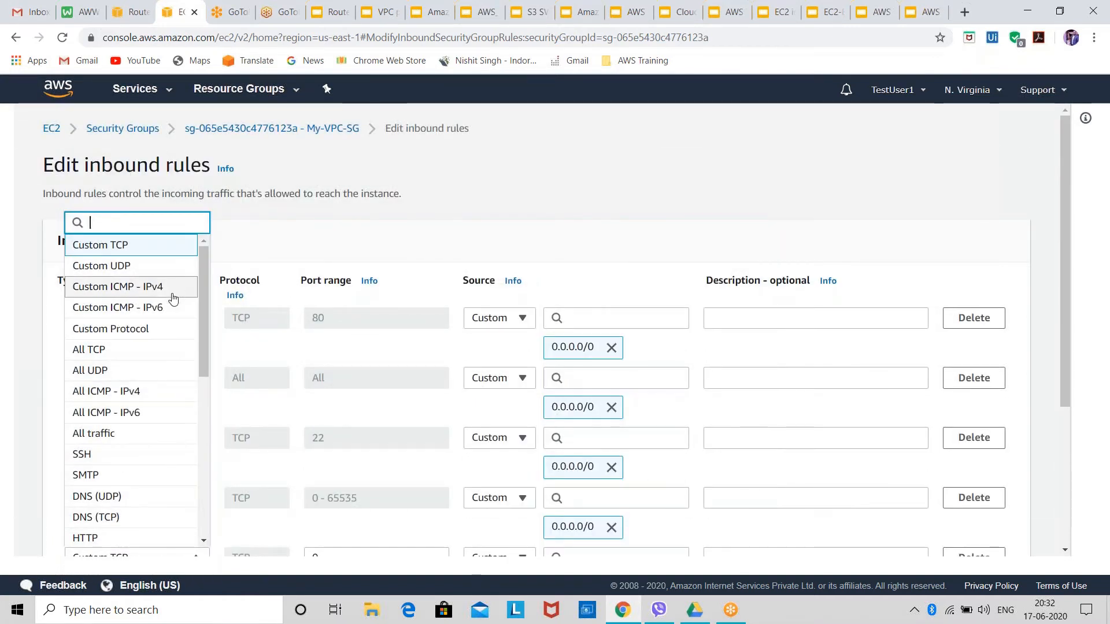
{"action": "scroll", "coordinate": [165, 391], "scroll_direction": "down", "scroll_amount": 6}
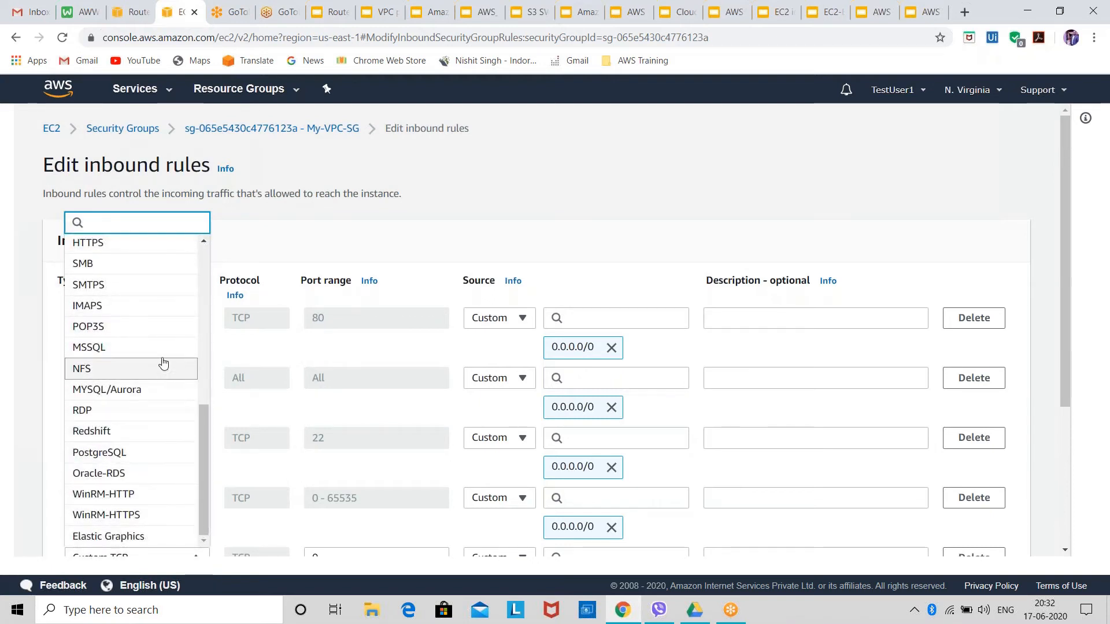
{"action": "scroll", "coordinate": [177, 266], "scroll_direction": "up", "scroll_amount": 5}
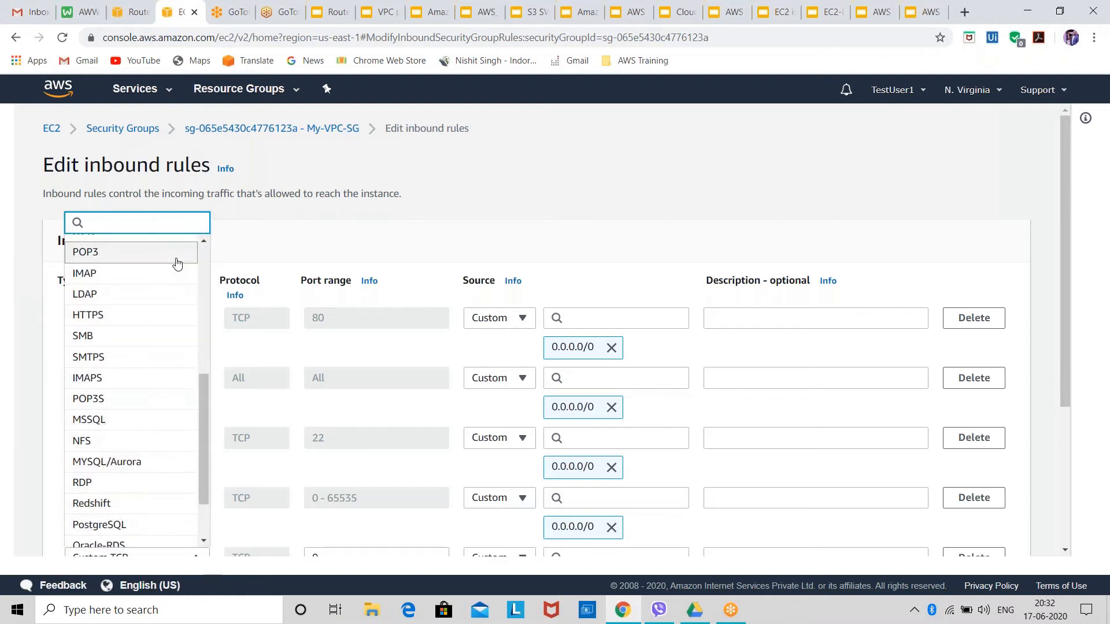
{"action": "scroll", "coordinate": [174, 270], "scroll_direction": "up", "scroll_amount": 2}
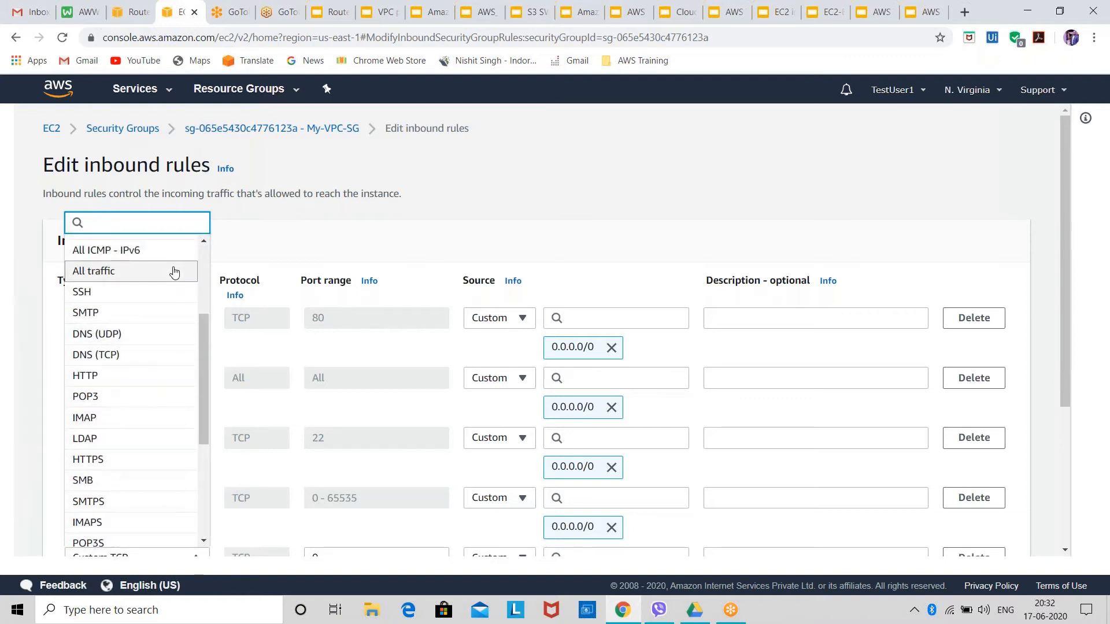
{"action": "scroll", "coordinate": [173, 272], "scroll_direction": "up", "scroll_amount": 3}
{"action": "left_click", "coordinate": [139, 301]}
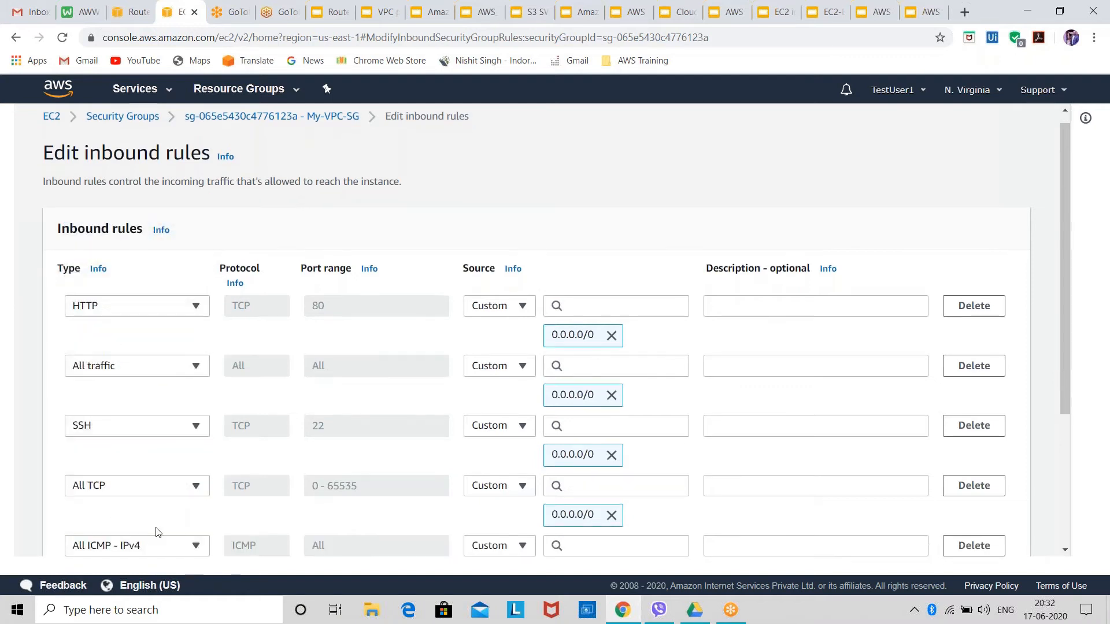
{"action": "scroll", "coordinate": [578, 465], "scroll_direction": "down", "scroll_amount": 1}
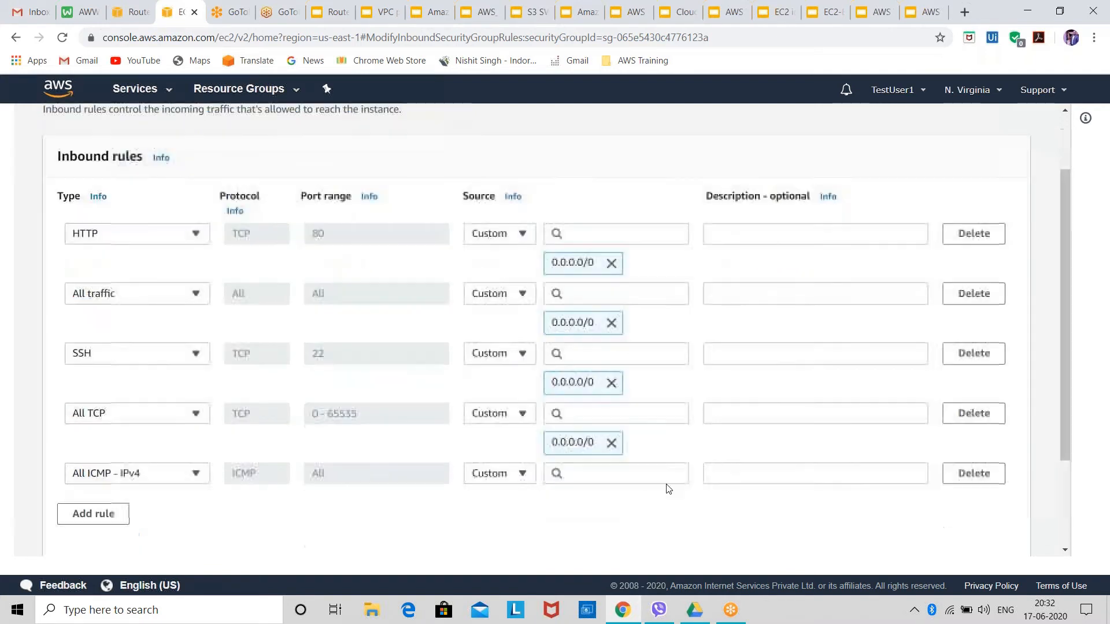
{"action": "left_click", "coordinate": [562, 466]}
{"action": "left_click", "coordinate": [575, 181]}
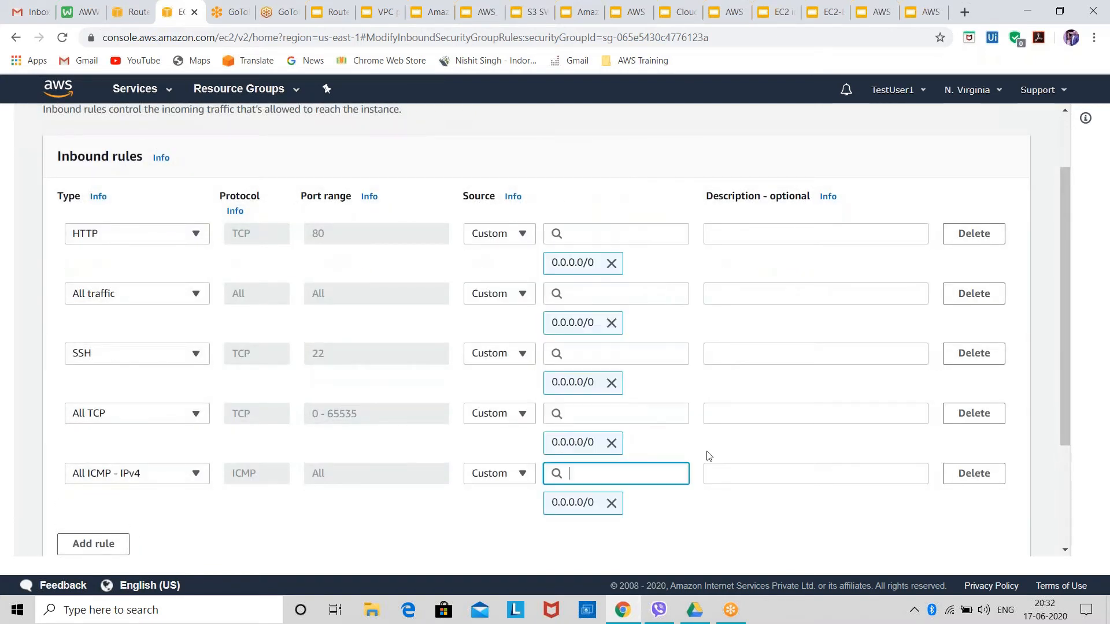
Try to save My-VPC-SG's edited inbound rules, retry once, and return to the rule editor.
{"action": "scroll", "coordinate": [735, 516], "scroll_direction": "down", "scroll_amount": 2}
{"action": "left_click", "coordinate": [988, 529]}
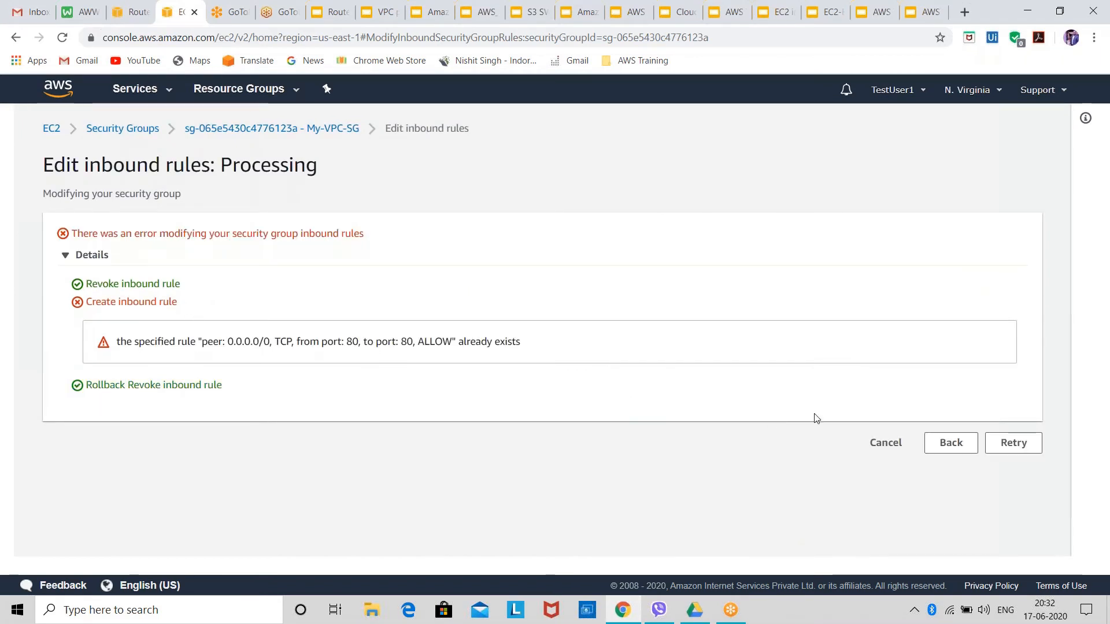
{"action": "left_click", "coordinate": [1004, 449]}
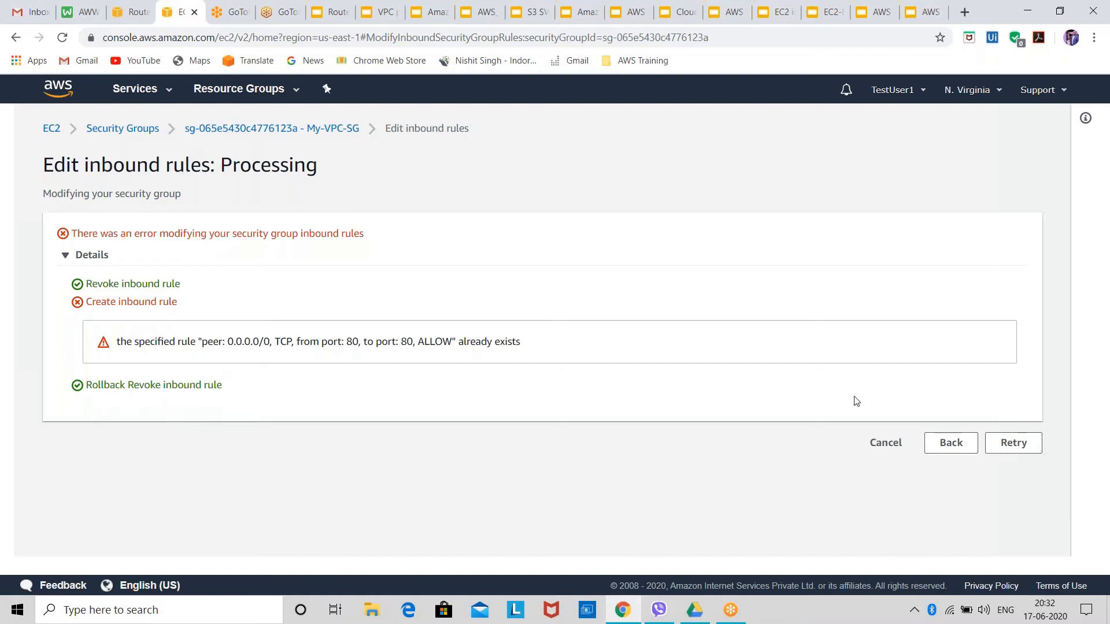
{"action": "left_click", "coordinate": [951, 443]}
Delete the All traffic inbound rule, try to save the rules, and return to the rule editor.
{"action": "scroll", "coordinate": [512, 488], "scroll_direction": "down", "scroll_amount": 4}
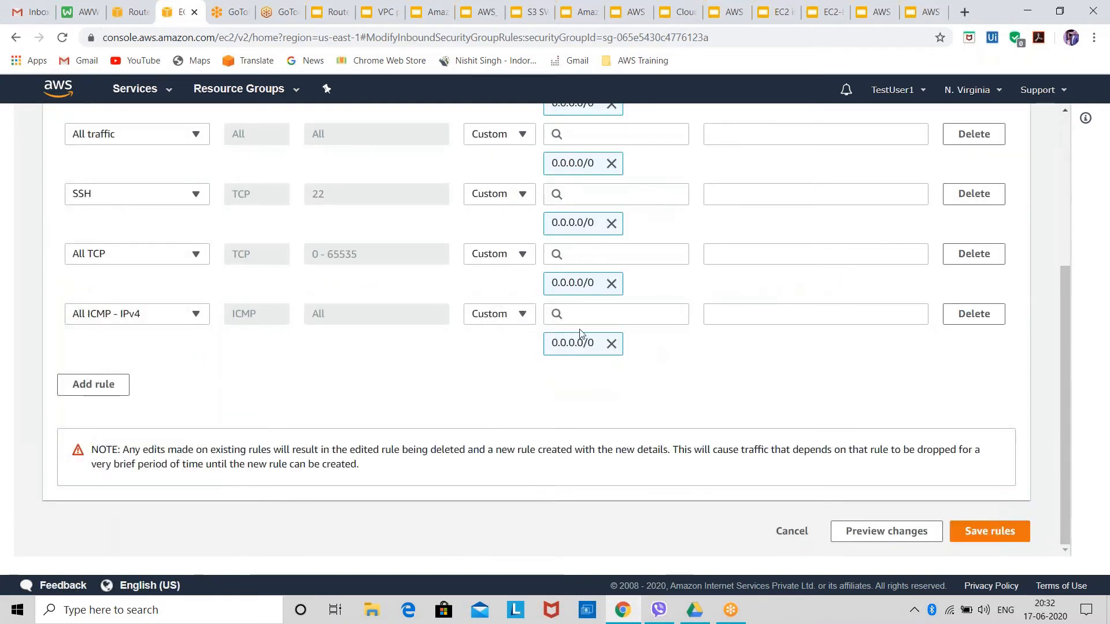
{"action": "scroll", "coordinate": [568, 279], "scroll_direction": "up", "scroll_amount": 1}
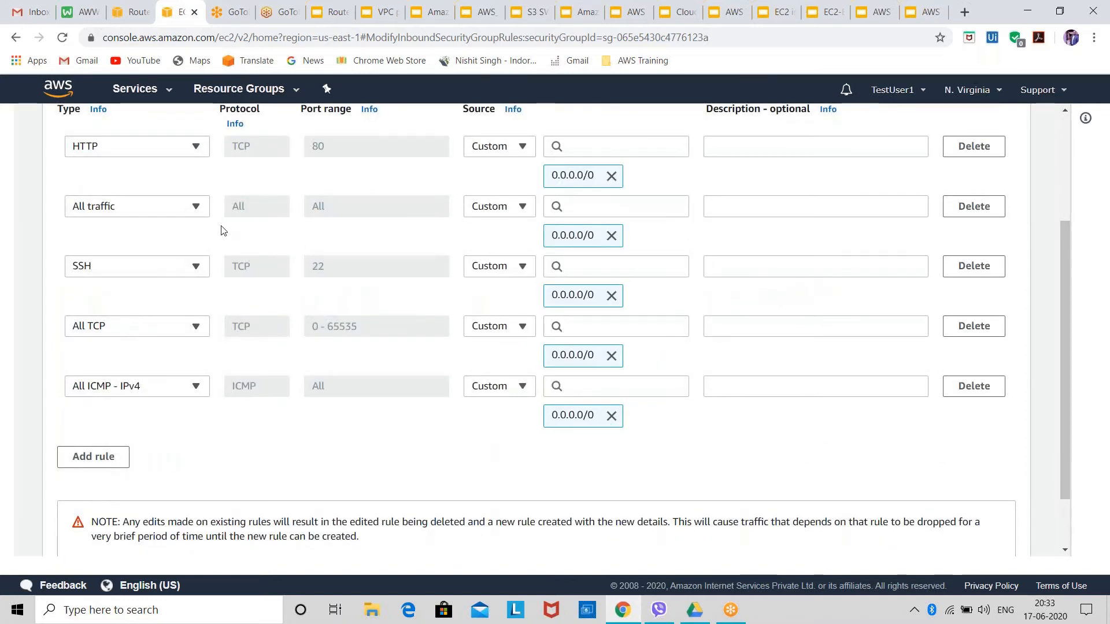
{"action": "left_click", "coordinate": [976, 214]}
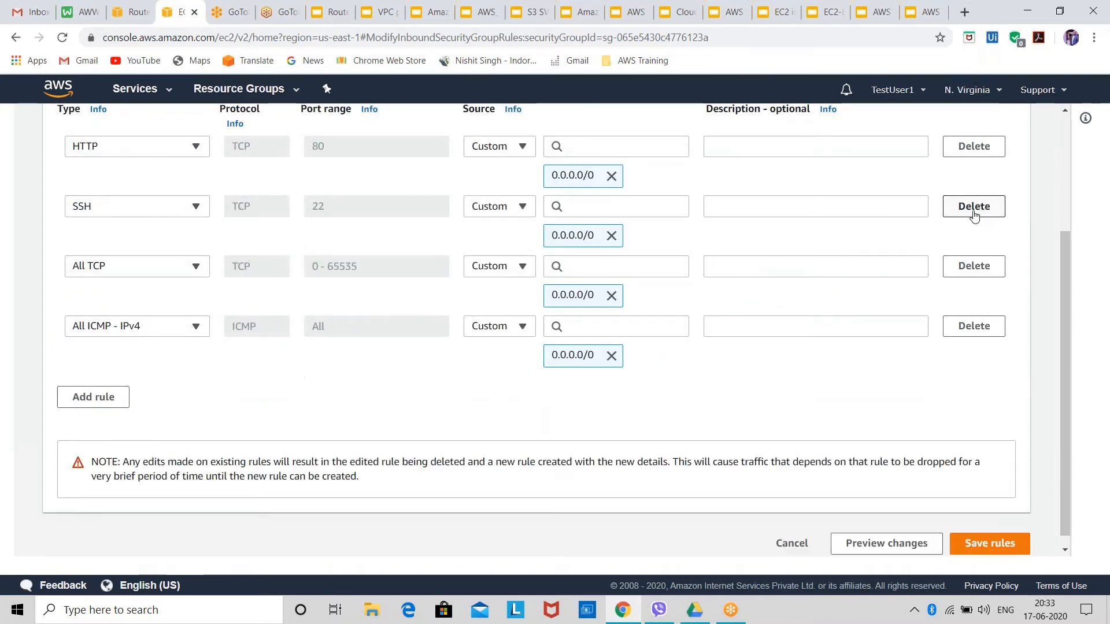
{"action": "left_click", "coordinate": [995, 548]}
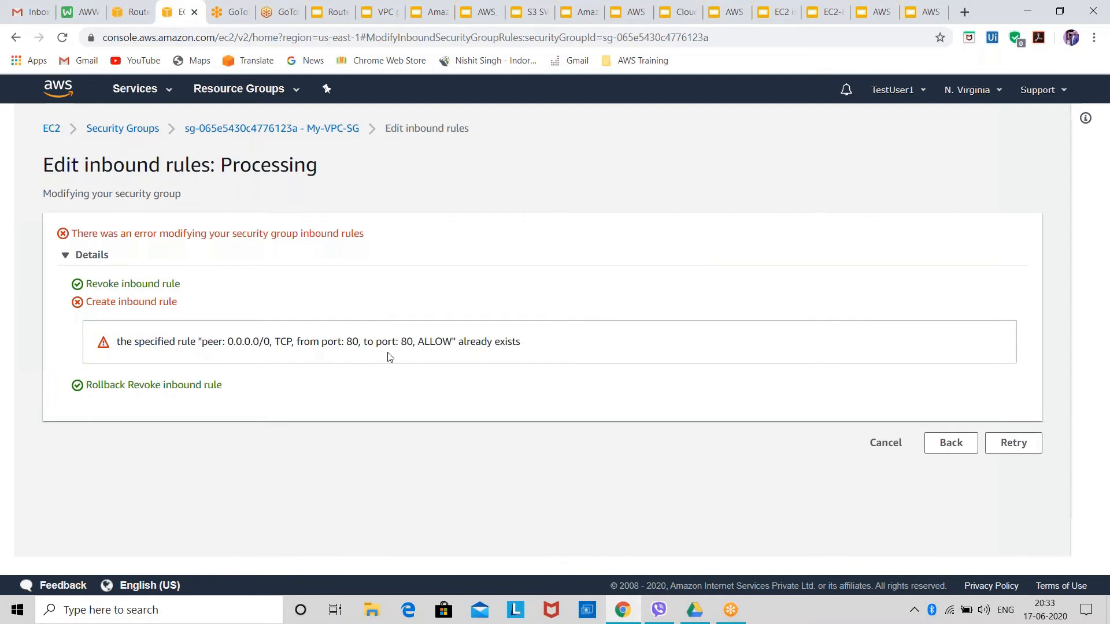
{"action": "left_click", "coordinate": [950, 444]}
Delete the All TCP inbound rule, try to save the rules again, and cancel the inbound rule editing.
{"action": "scroll", "coordinate": [359, 426], "scroll_direction": "down", "scroll_amount": 2}
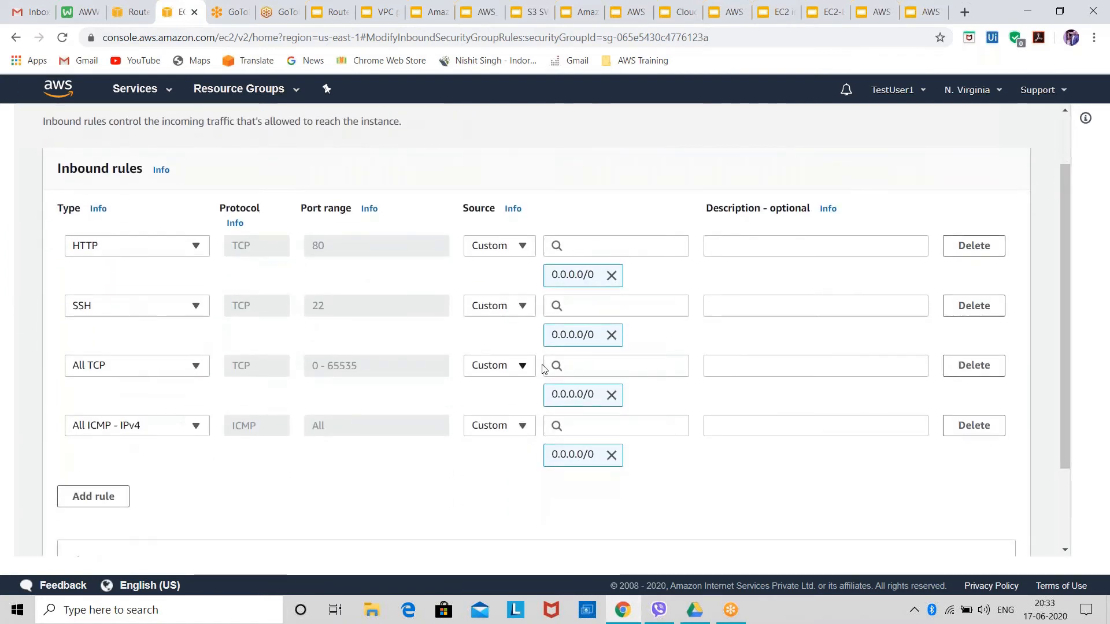
{"action": "left_click", "coordinate": [974, 366]}
{"action": "scroll", "coordinate": [879, 434], "scroll_direction": "down", "scroll_amount": 1}
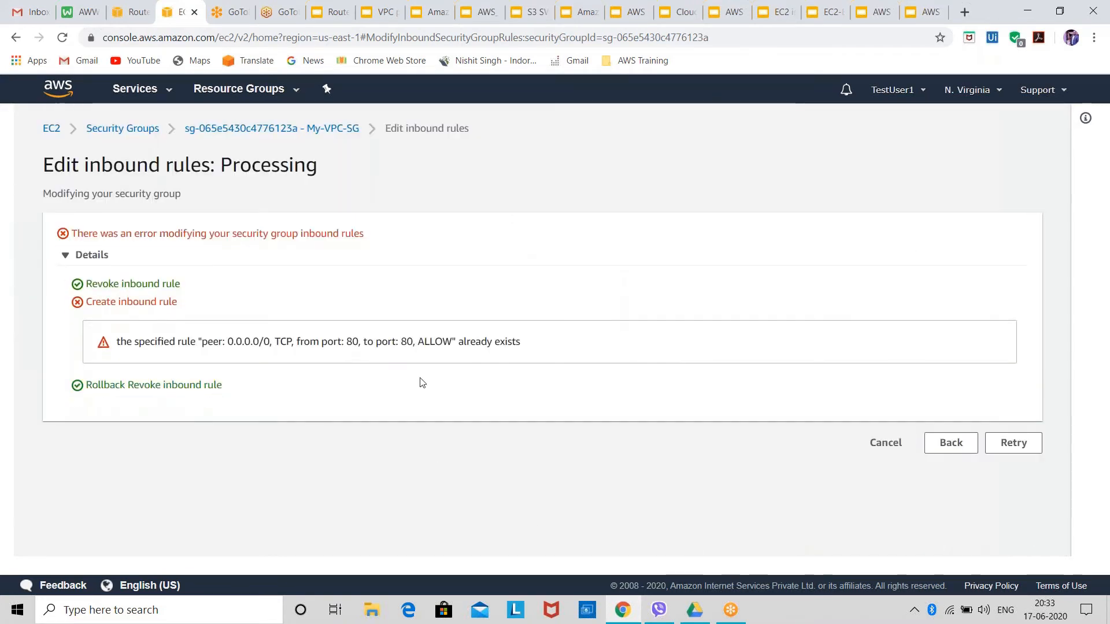
{"action": "left_click", "coordinate": [889, 447]}
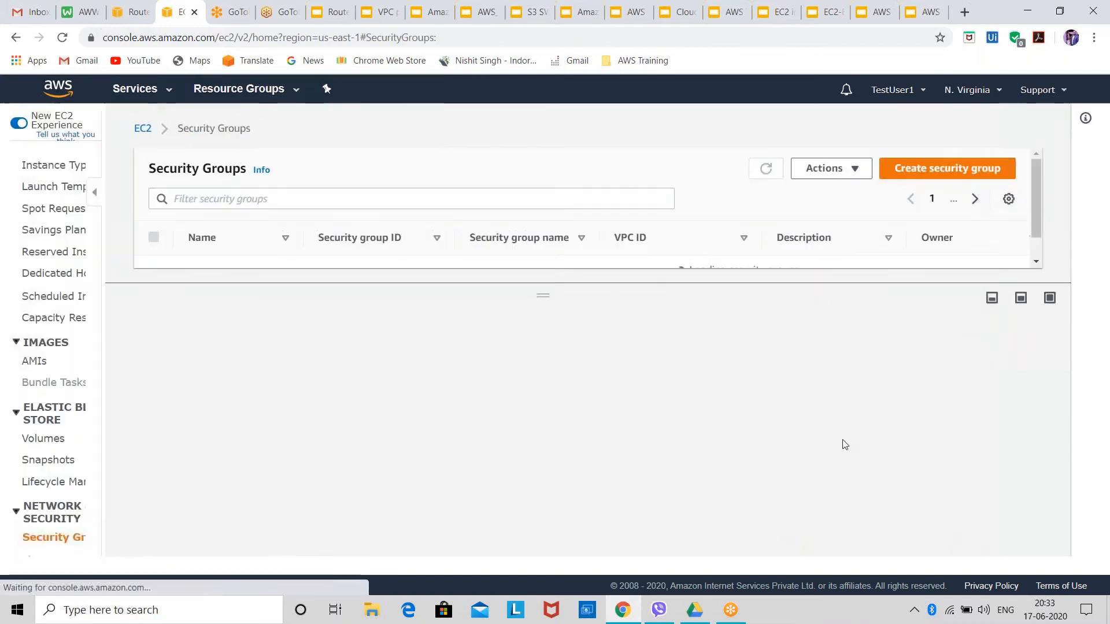
Review My-VPC-SG's saved inbound and outbound rules.
{"action": "scroll", "coordinate": [340, 453], "scroll_direction": "down", "scroll_amount": 3}
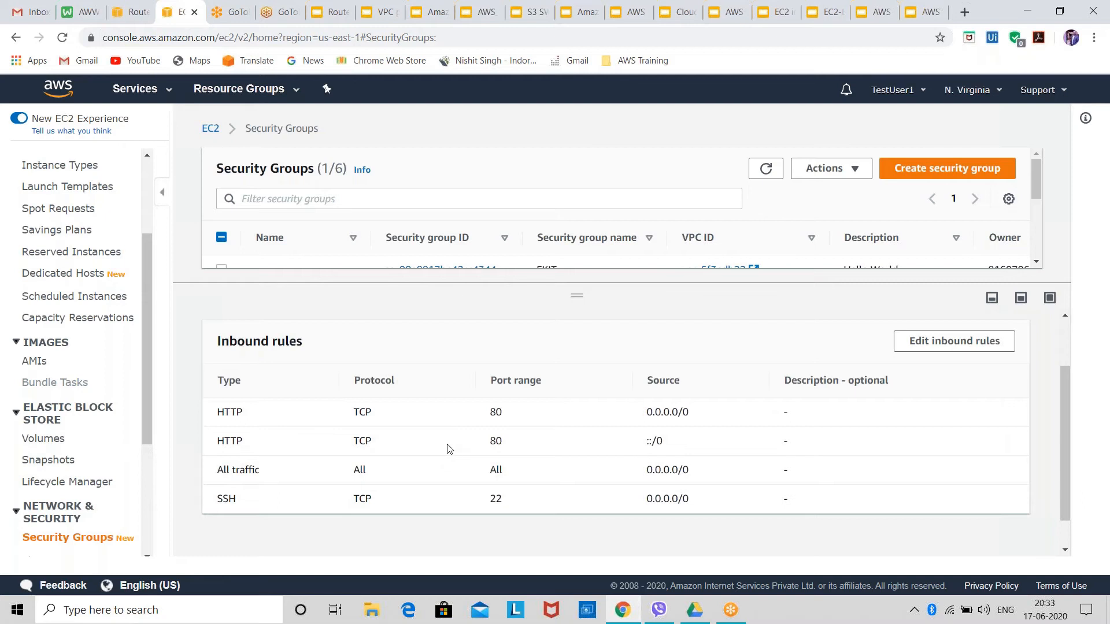
{"action": "scroll", "coordinate": [440, 453], "scroll_direction": "down", "scroll_amount": 1}
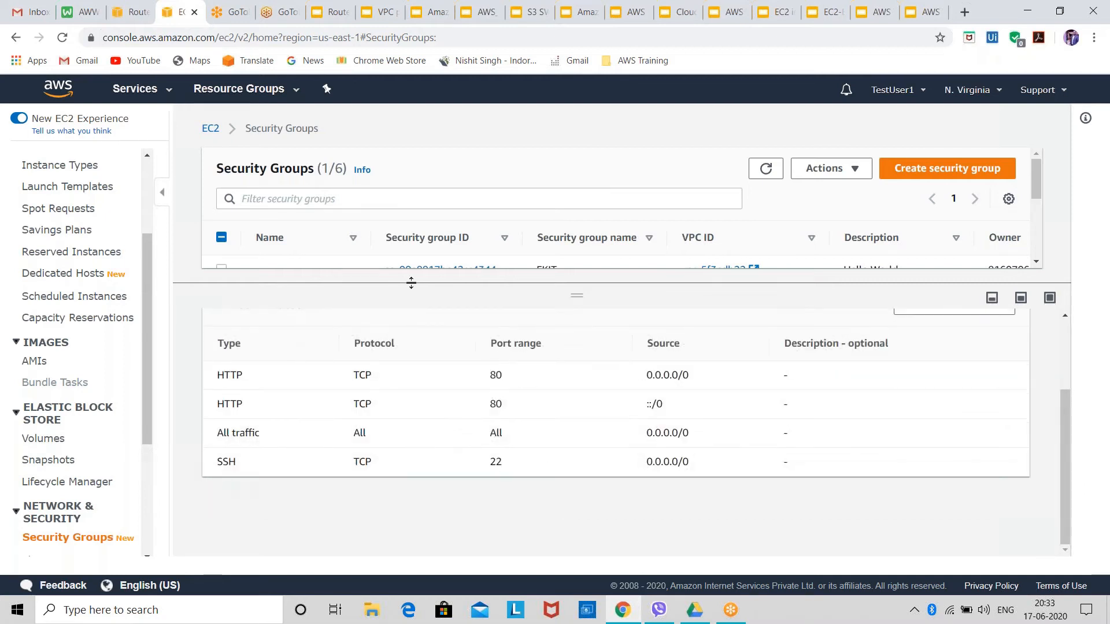
{"action": "scroll", "coordinate": [421, 397], "scroll_direction": "up", "scroll_amount": 3}
{"action": "left_click", "coordinate": [414, 318]}
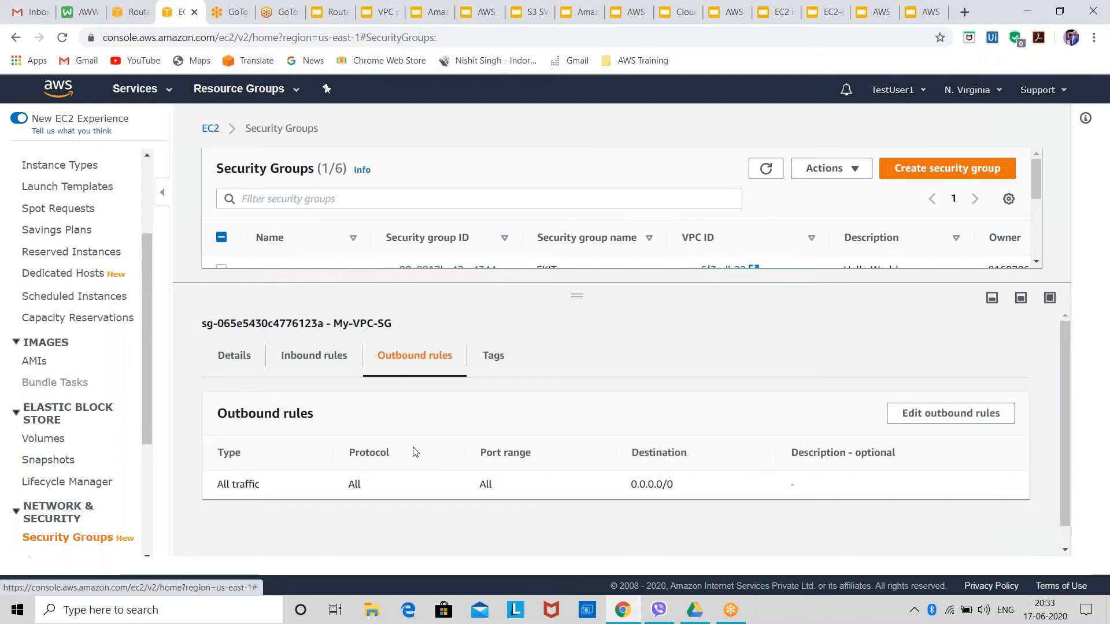
{"action": "scroll", "coordinate": [414, 453], "scroll_direction": "down", "scroll_amount": 1}
{"action": "scroll", "coordinate": [414, 457], "scroll_direction": "up", "scroll_amount": 1}
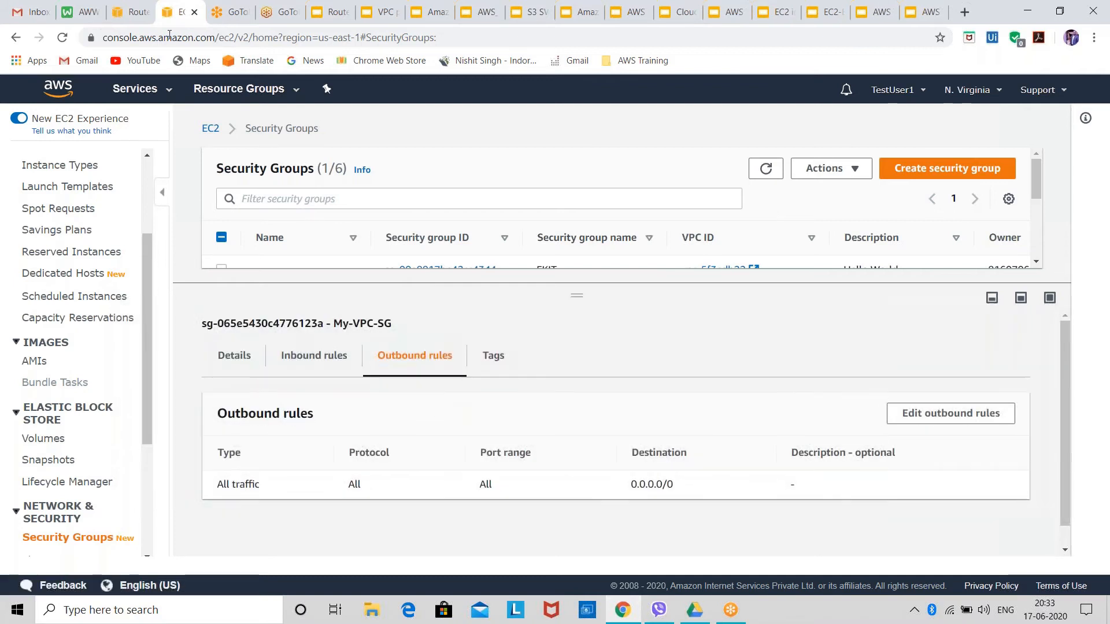
Return to the EC2 instances list, open the connection instructions for Public-Ins, and select its public IP 100.24.2.172.
{"action": "left_click", "coordinate": [133, 11]}
{"action": "left_click", "coordinate": [179, 11]}
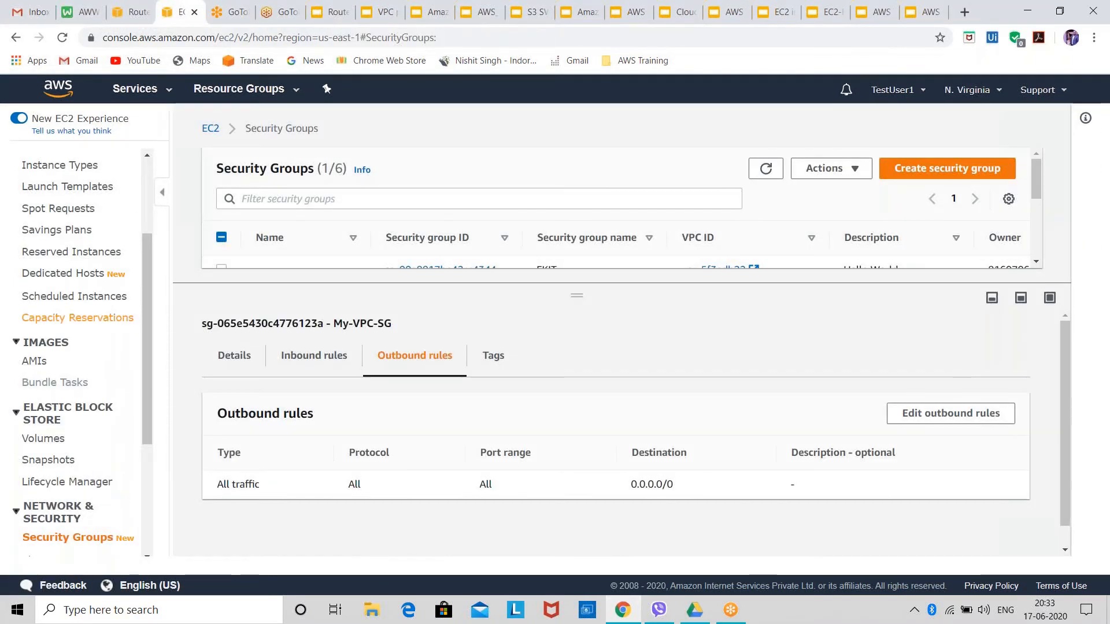
{"action": "scroll", "coordinate": [76, 317], "scroll_direction": "up", "scroll_amount": 3}
{"action": "left_click", "coordinate": [51, 292]}
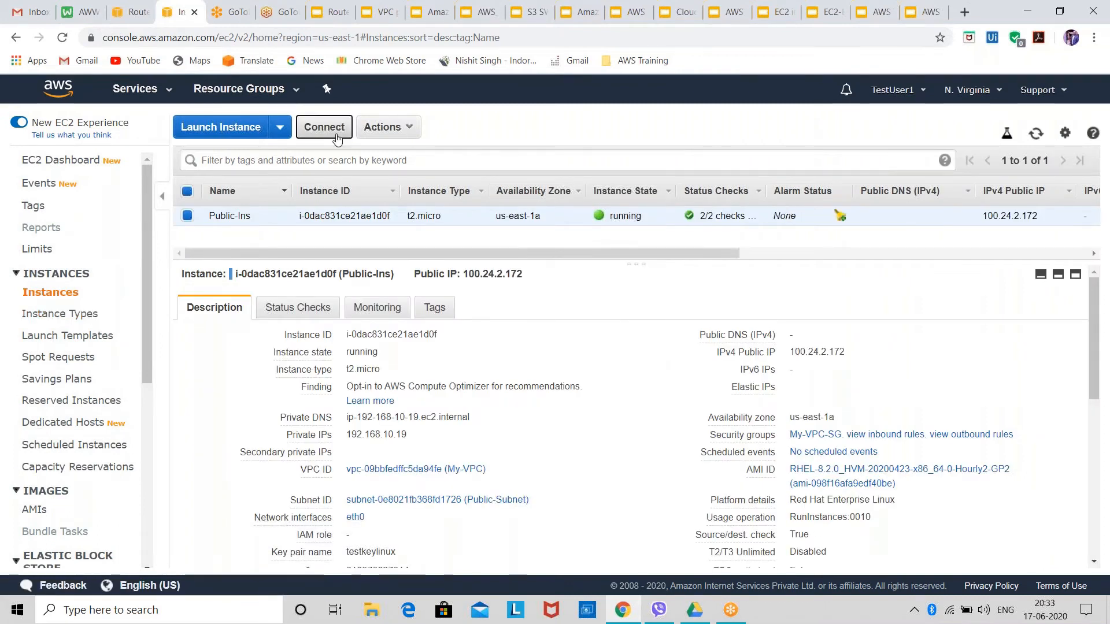
{"action": "left_click", "coordinate": [337, 140]}
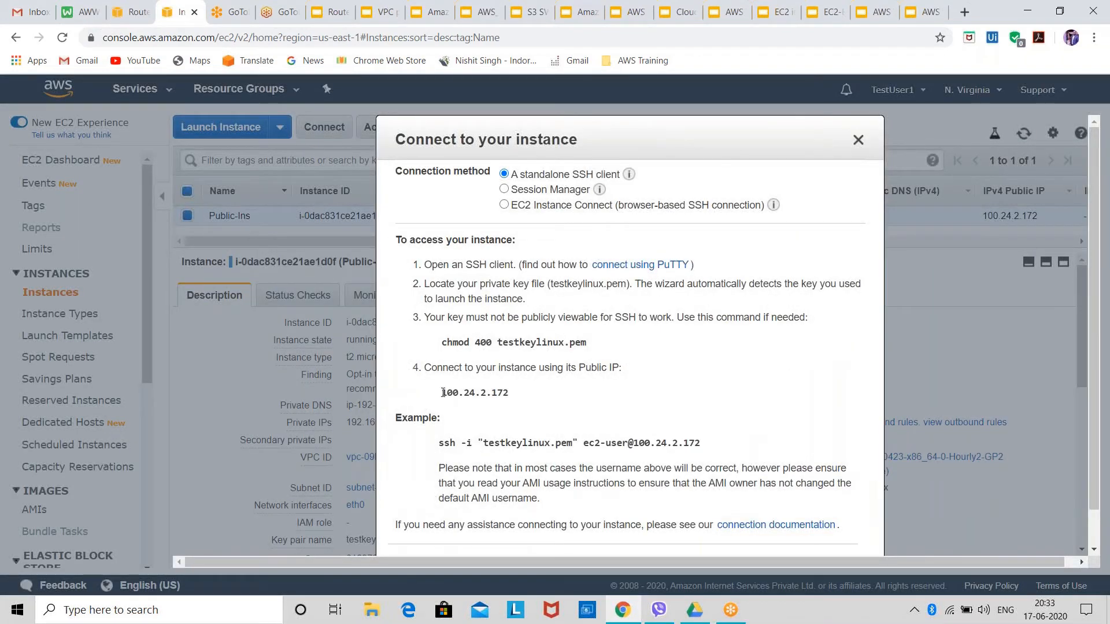
{"action": "left_click_drag", "start_coordinate": [439, 396], "coordinate": [530, 399]}
{"action": "key", "text": "ctrl+c"}
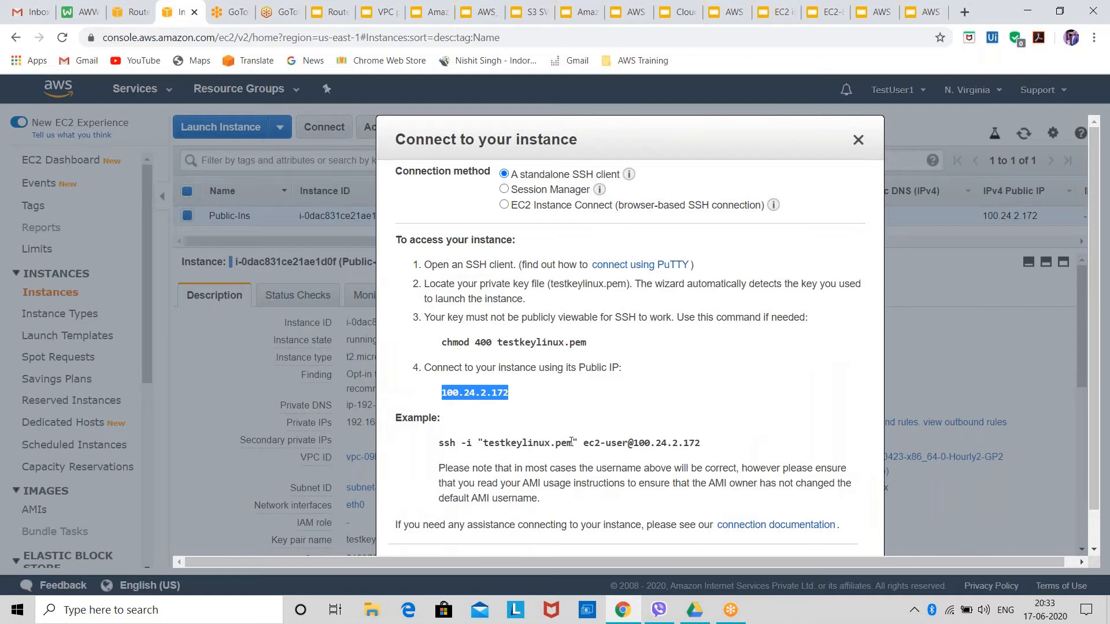
Launch PuTTY and set the session host to 100.24.2.172 with ec2-user as the auto-login username.
{"action": "left_click", "coordinate": [173, 610]}
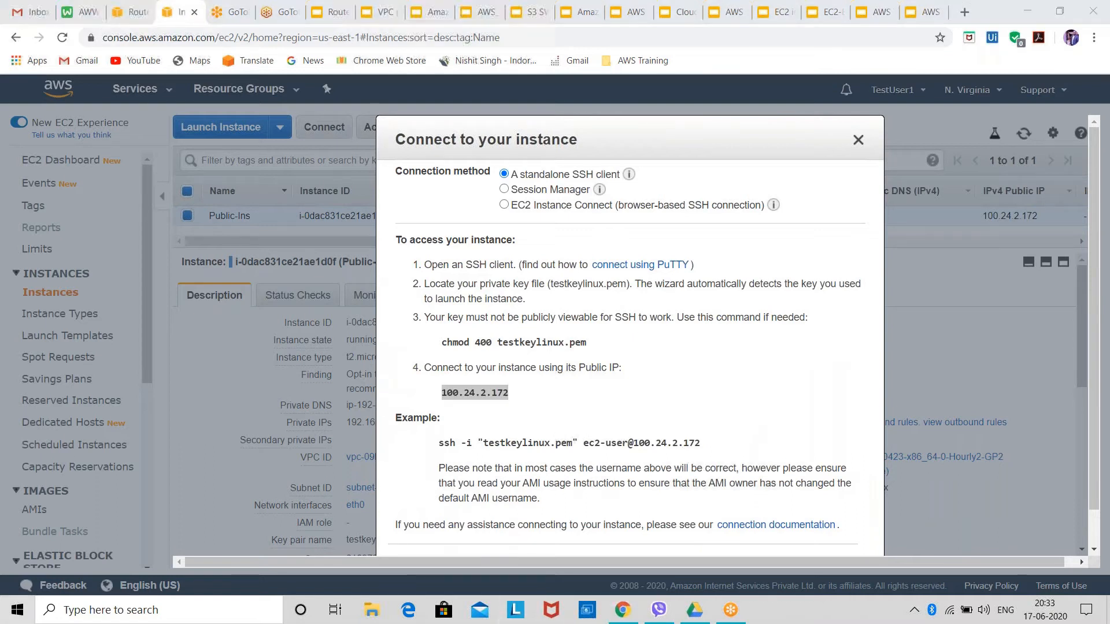
{"action": "type", "text": "putty"}
{"action": "key", "text": "Return"}
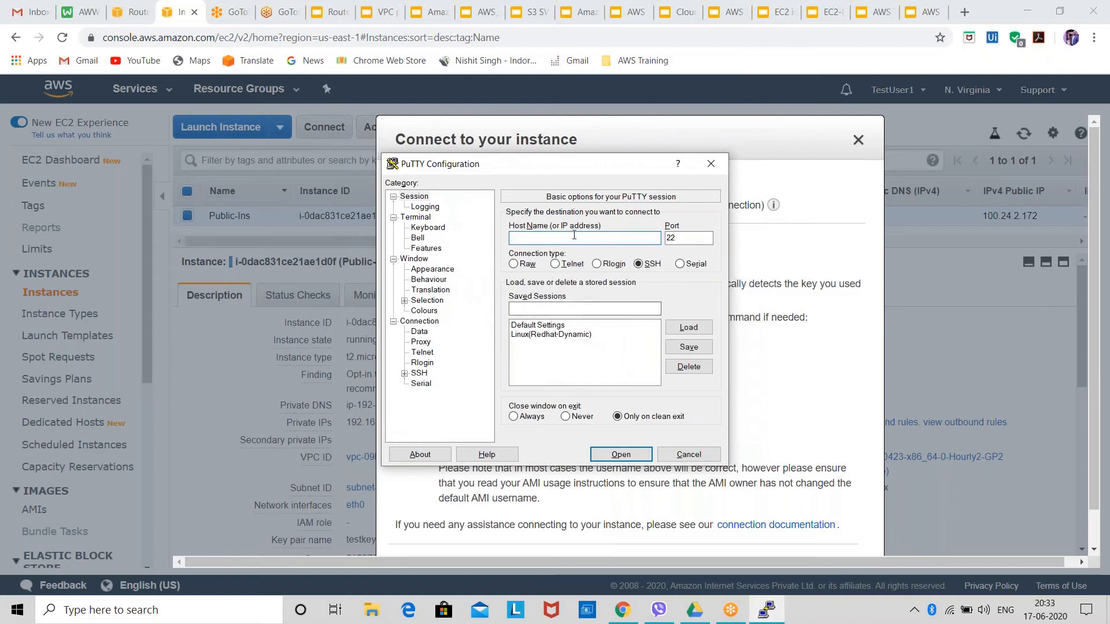
{"action": "right_click", "coordinate": [574, 237]}
{"action": "left_click", "coordinate": [592, 287]}
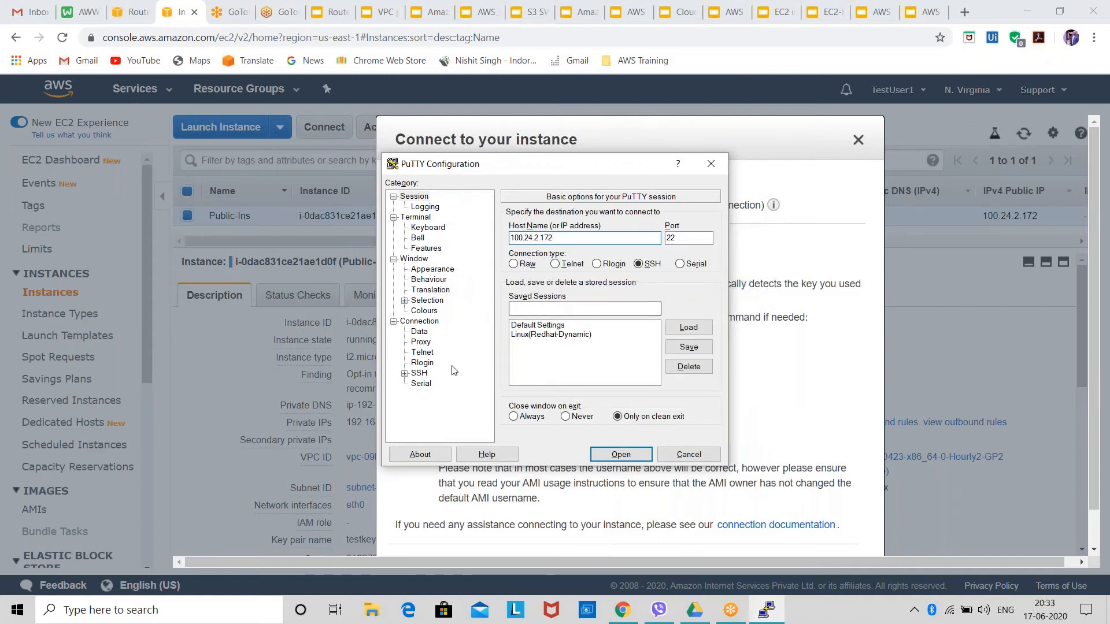
{"action": "left_click", "coordinate": [416, 332]}
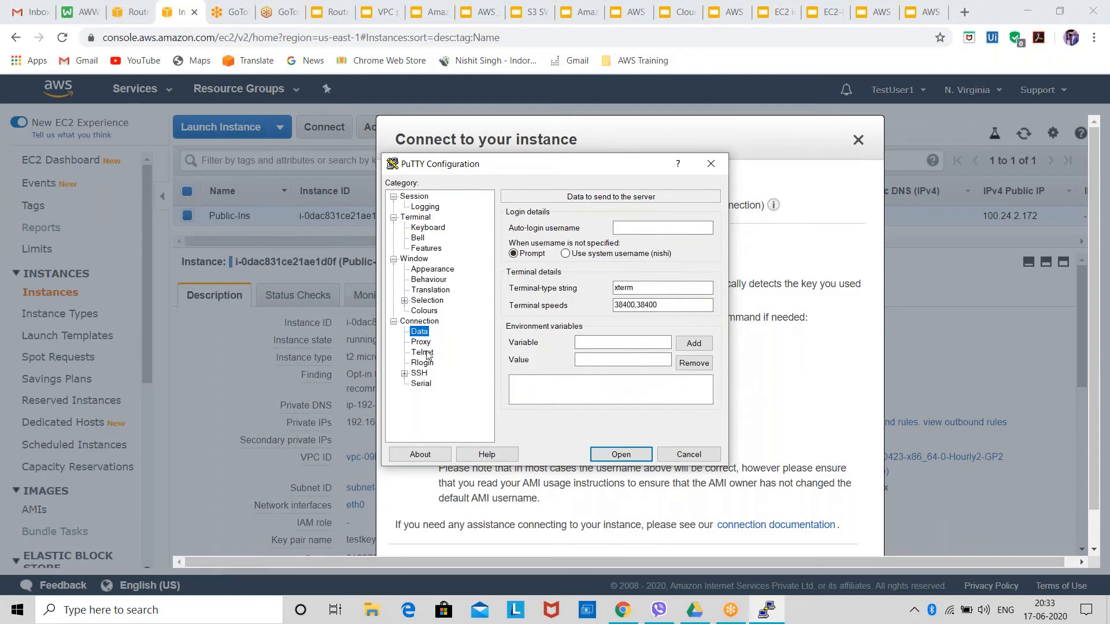
{"action": "left_click", "coordinate": [650, 229]}
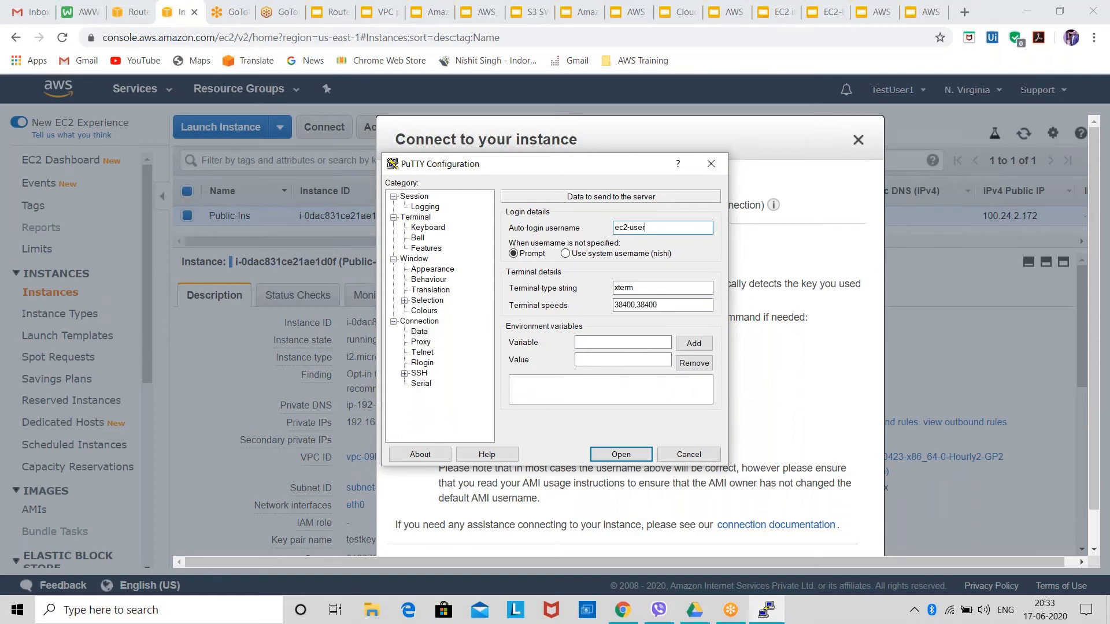
Load the linux private key file from the AWS key pair folder for SSH authentication and try to open the session.
{"action": "left_click", "coordinate": [404, 374]}
{"action": "left_click", "coordinate": [430, 384]}
{"action": "left_click", "coordinate": [667, 362]}
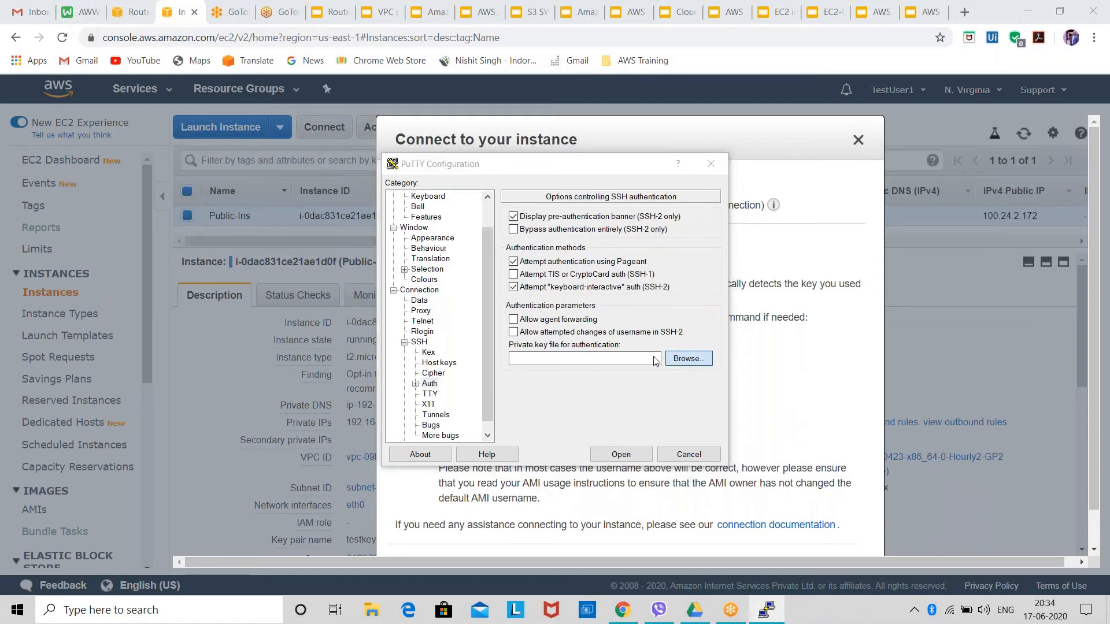
{"action": "left_click", "coordinate": [535, 281]}
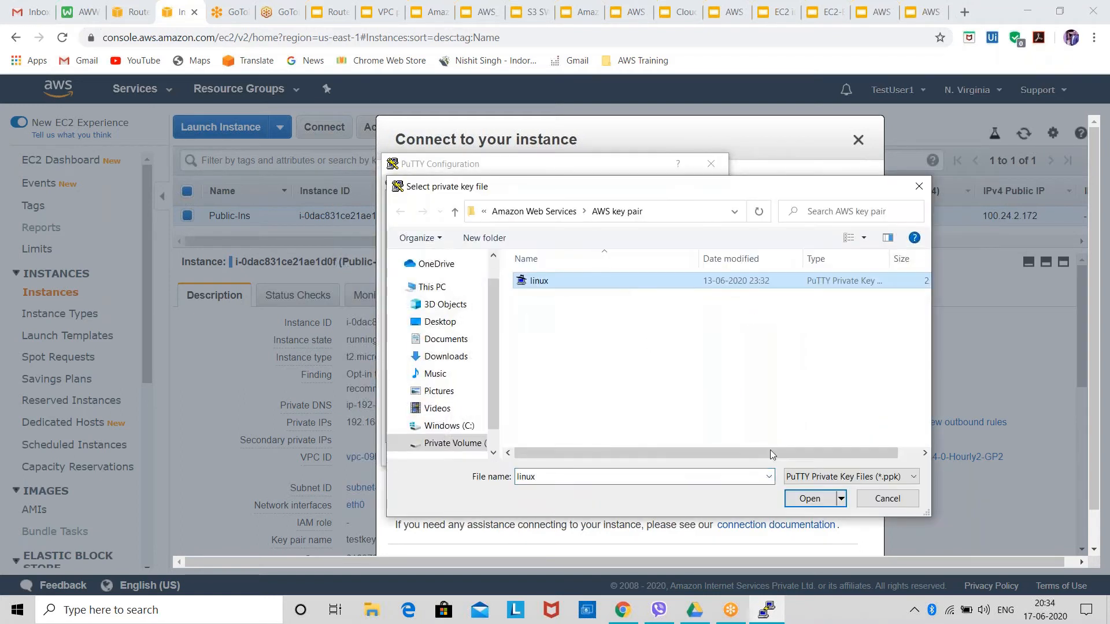
{"action": "left_click", "coordinate": [806, 499]}
{"action": "left_click", "coordinate": [621, 454]}
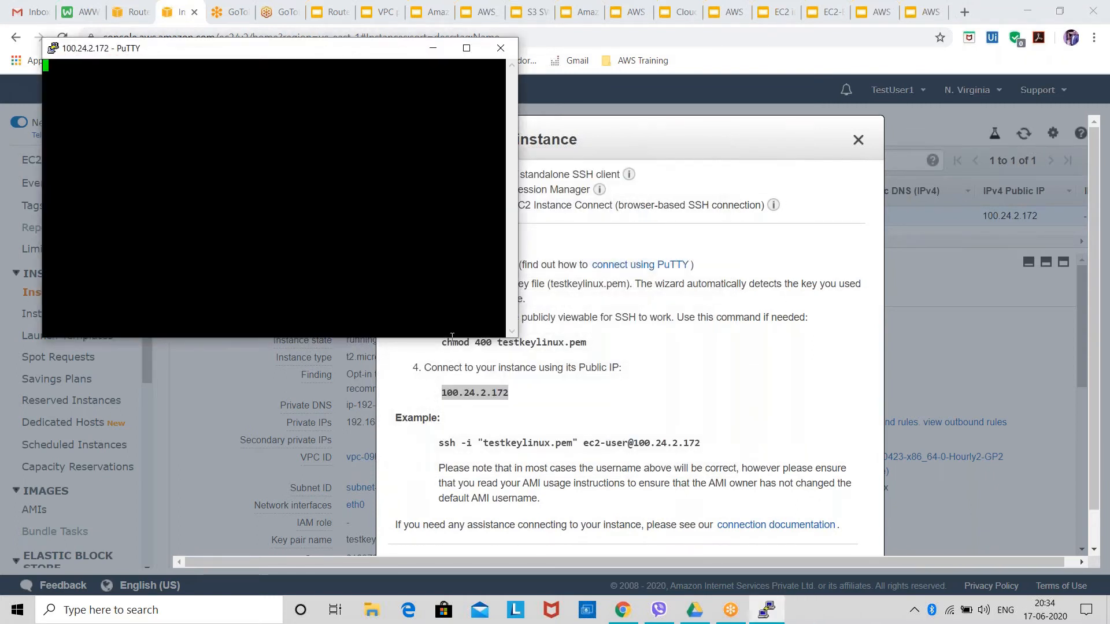
Switch to the VPC route tables in the browser, dismiss the PuTTY alert and close its terminal window.
{"action": "left_click", "coordinate": [123, 27]}
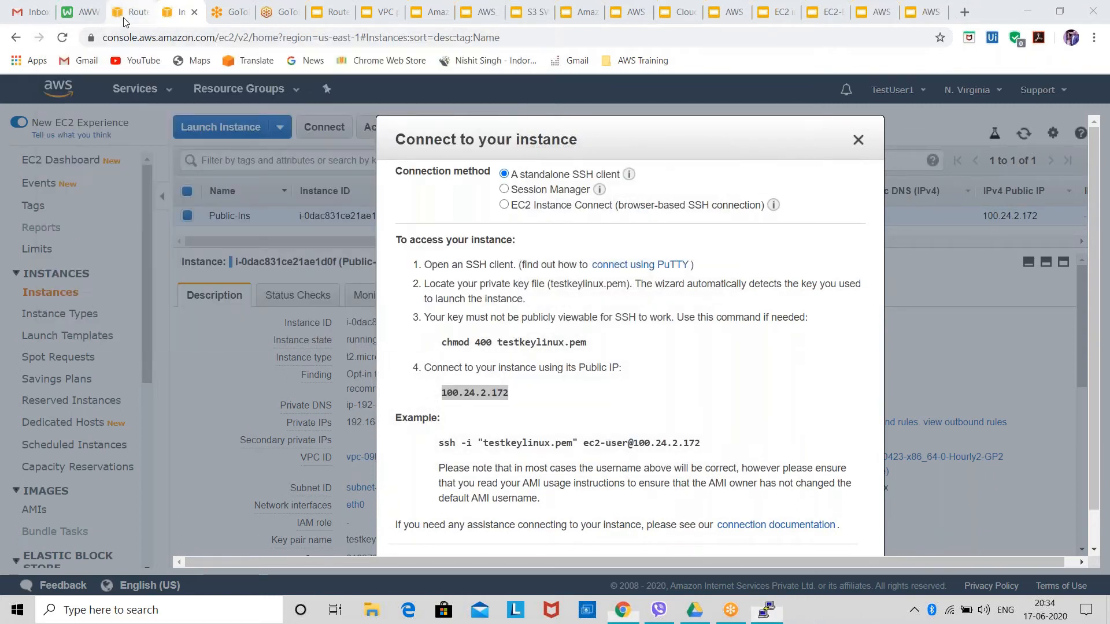
{"action": "left_click", "coordinate": [130, 11]}
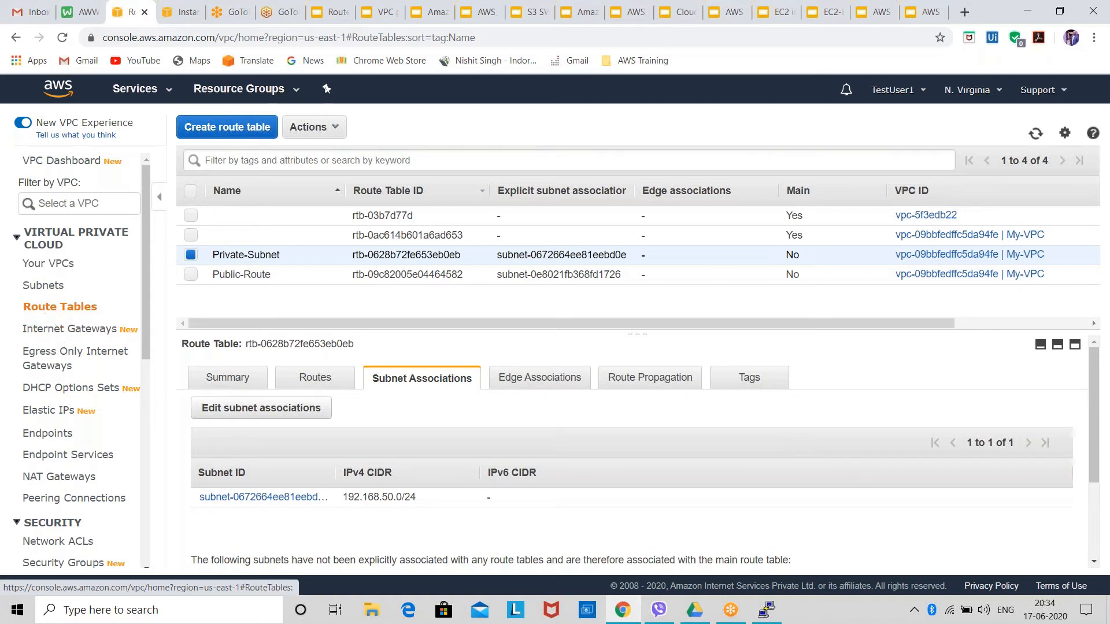
{"action": "left_click", "coordinate": [844, 17]}
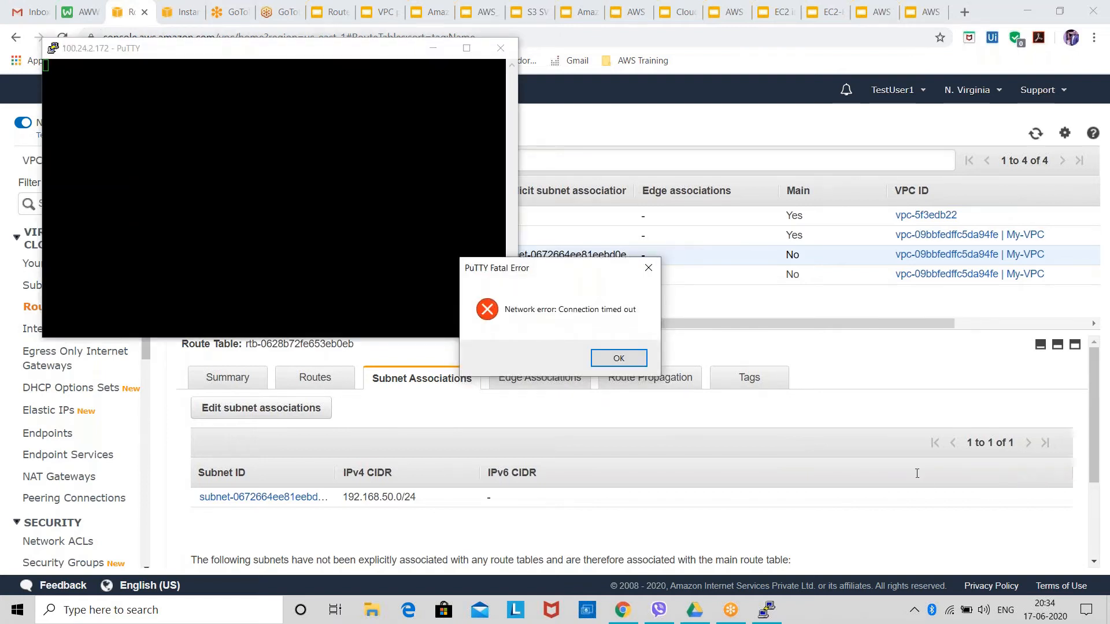
{"action": "left_click", "coordinate": [608, 359]}
{"action": "left_click", "coordinate": [501, 48]}
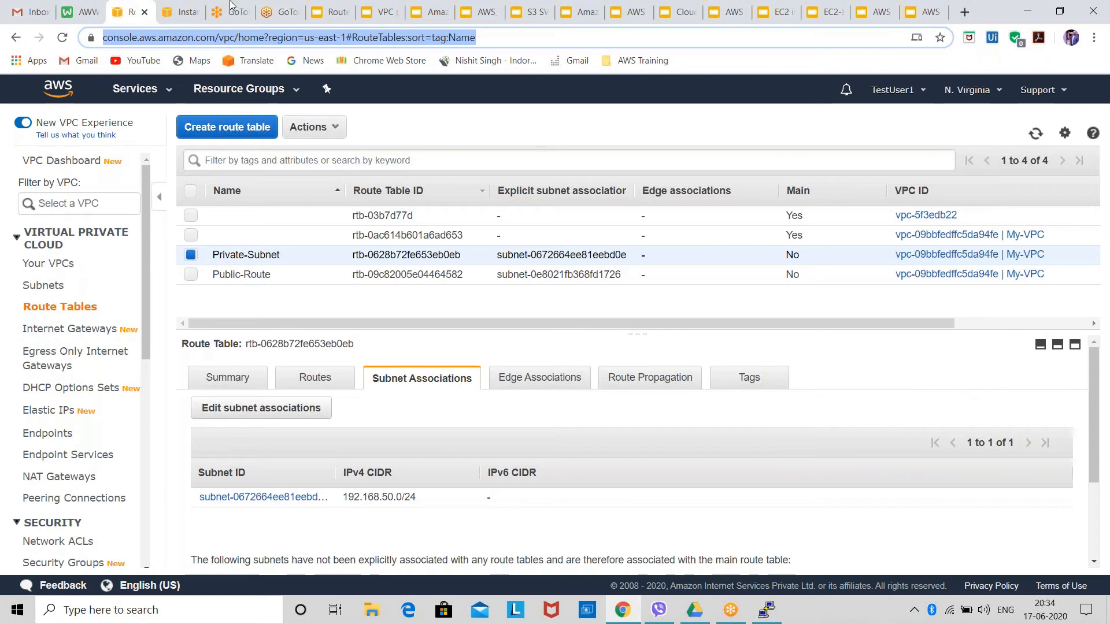
Close the instance's connection instructions and review My-VPC-SG's inbound rules in the EC2 security groups, including the SSH rule's source.
{"action": "left_click", "coordinate": [182, 14]}
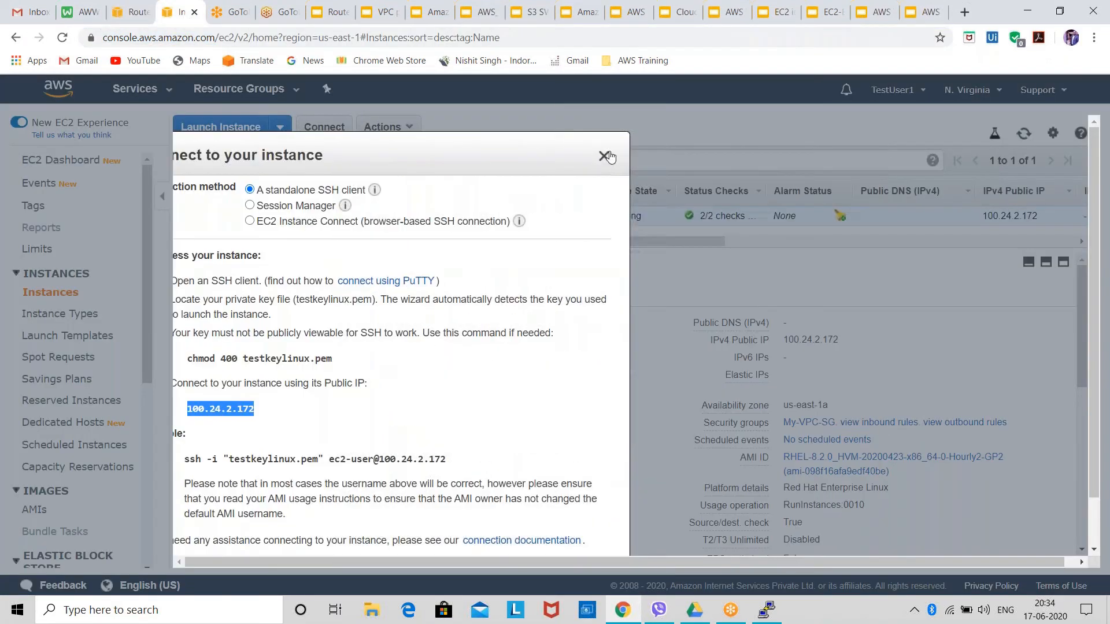
{"action": "left_click", "coordinate": [601, 156]}
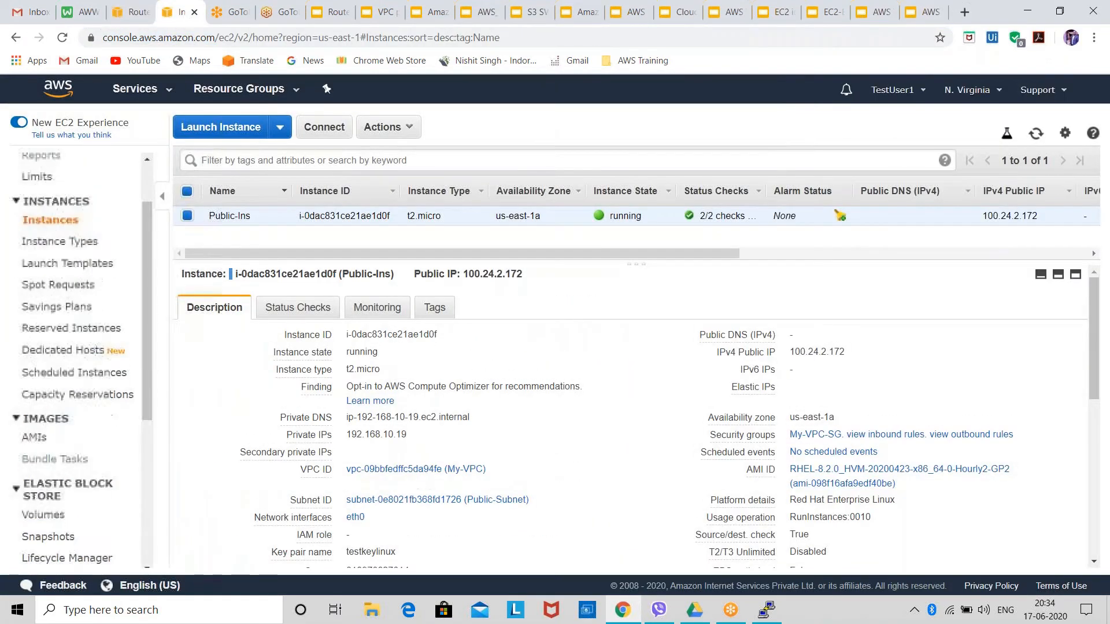
{"action": "scroll", "coordinate": [75, 347], "scroll_direction": "down", "scroll_amount": 5}
{"action": "left_click", "coordinate": [65, 465]}
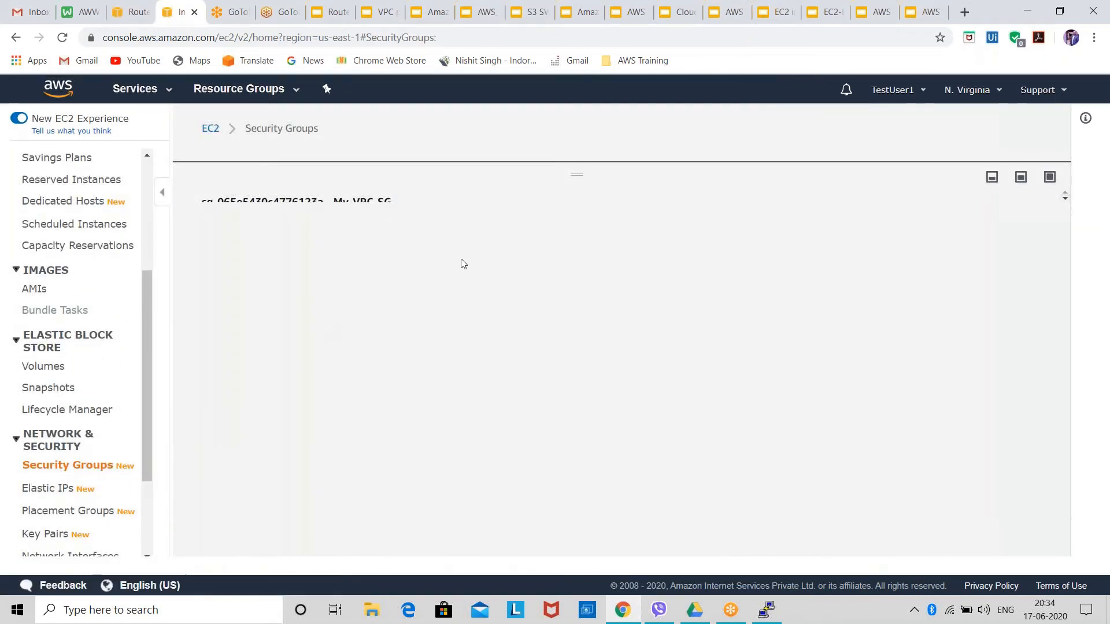
{"action": "left_click_drag", "start_coordinate": [569, 179], "coordinate": [569, 396]}
{"action": "left_click", "coordinate": [316, 462]}
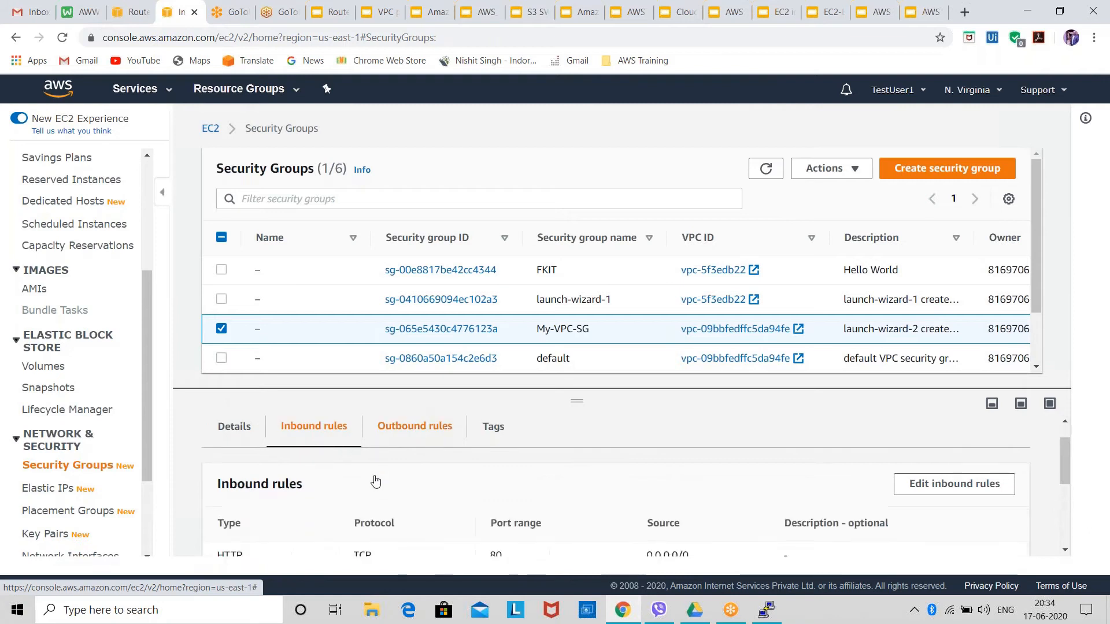
{"action": "scroll", "coordinate": [607, 509], "scroll_direction": "down", "scroll_amount": 3}
{"action": "scroll", "coordinate": [460, 532], "scroll_direction": "down", "scroll_amount": 2}
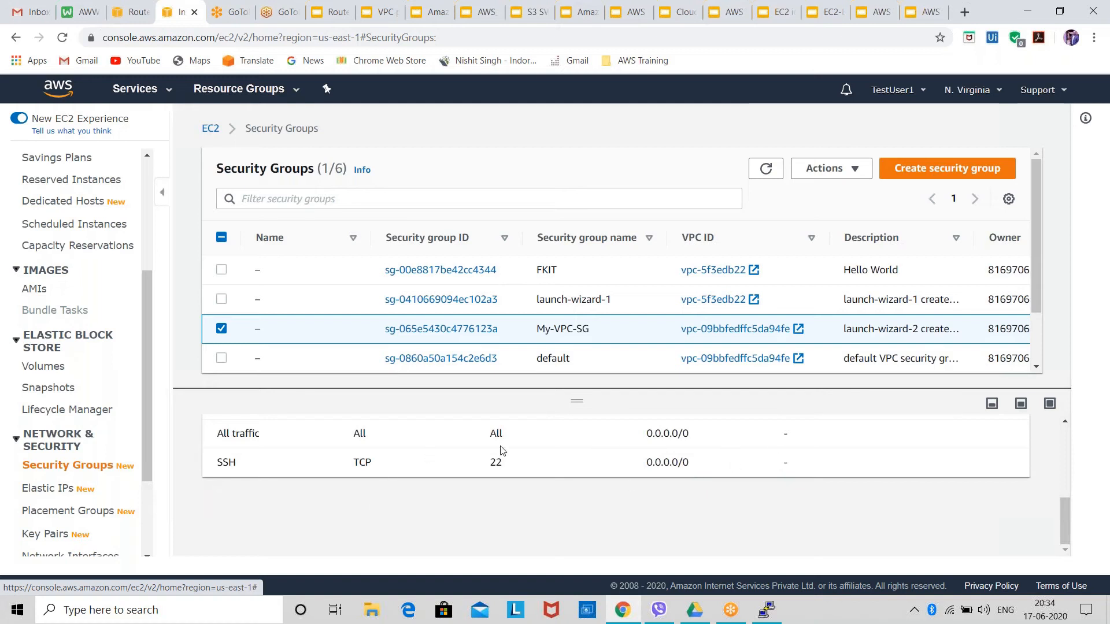
{"action": "left_click_drag", "start_coordinate": [703, 463], "coordinate": [538, 479]}
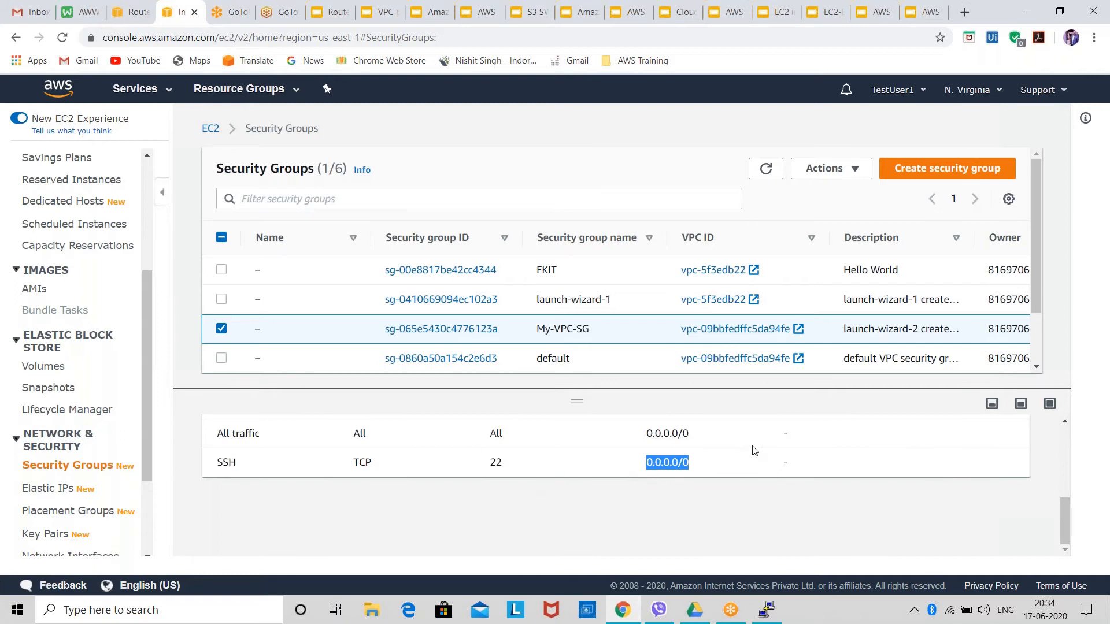
{"action": "scroll", "coordinate": [665, 457], "scroll_direction": "up", "scroll_amount": 3}
{"action": "scroll", "coordinate": [665, 503], "scroll_direction": "down", "scroll_amount": 2}
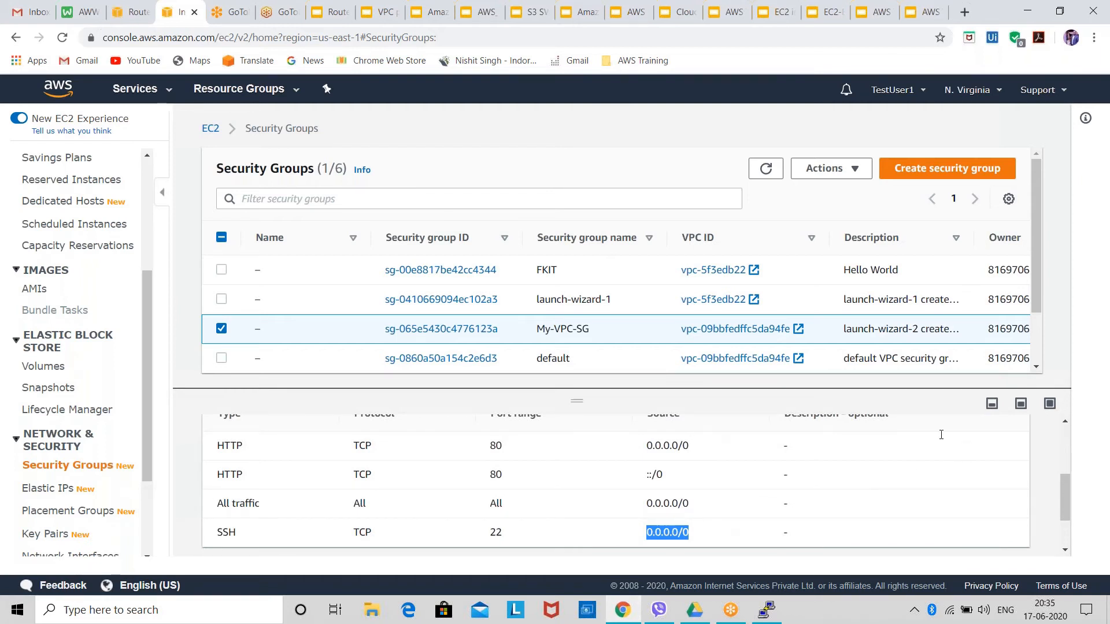
{"action": "left_click", "coordinate": [910, 435]}
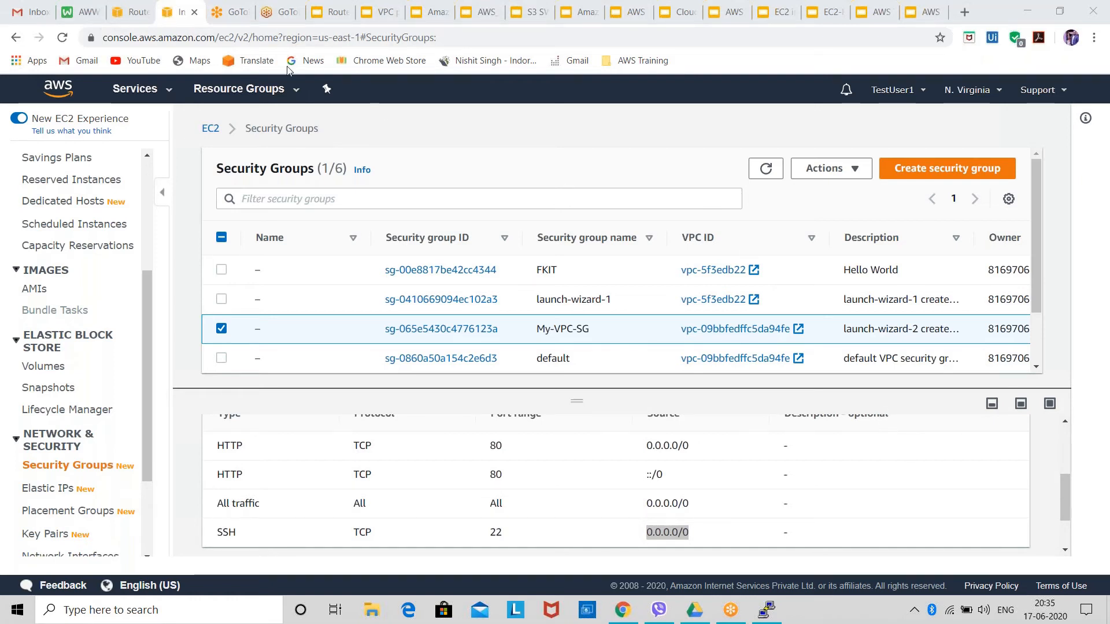
Compare the subnet associations of the Public-Route and Private-Subnet route tables in the VPC console.
{"action": "left_click", "coordinate": [131, 11]}
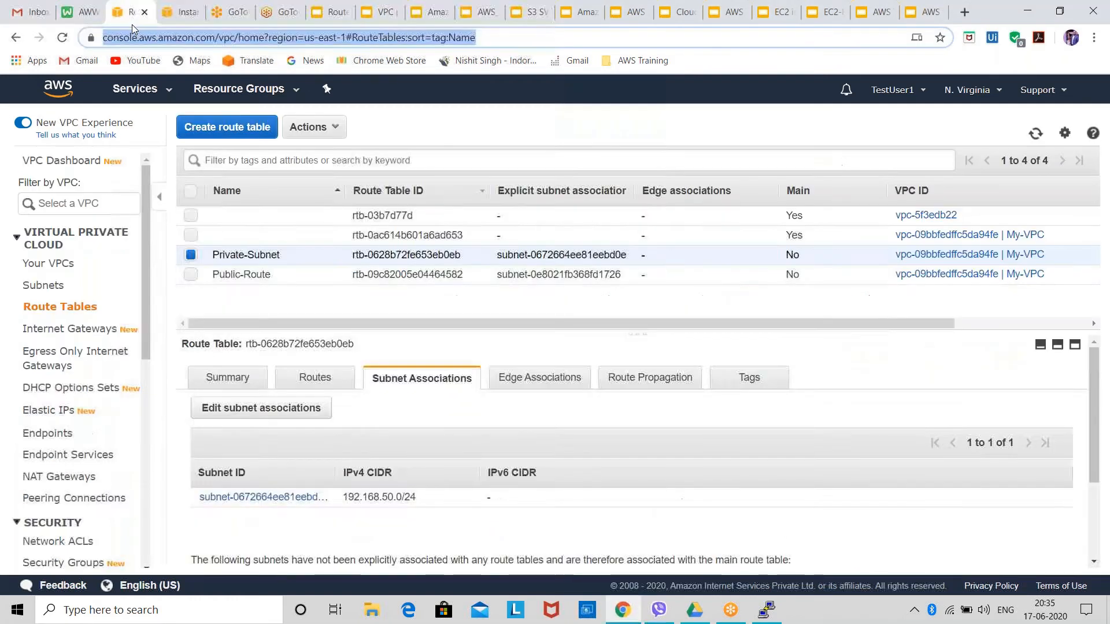
{"action": "left_click", "coordinate": [323, 300]}
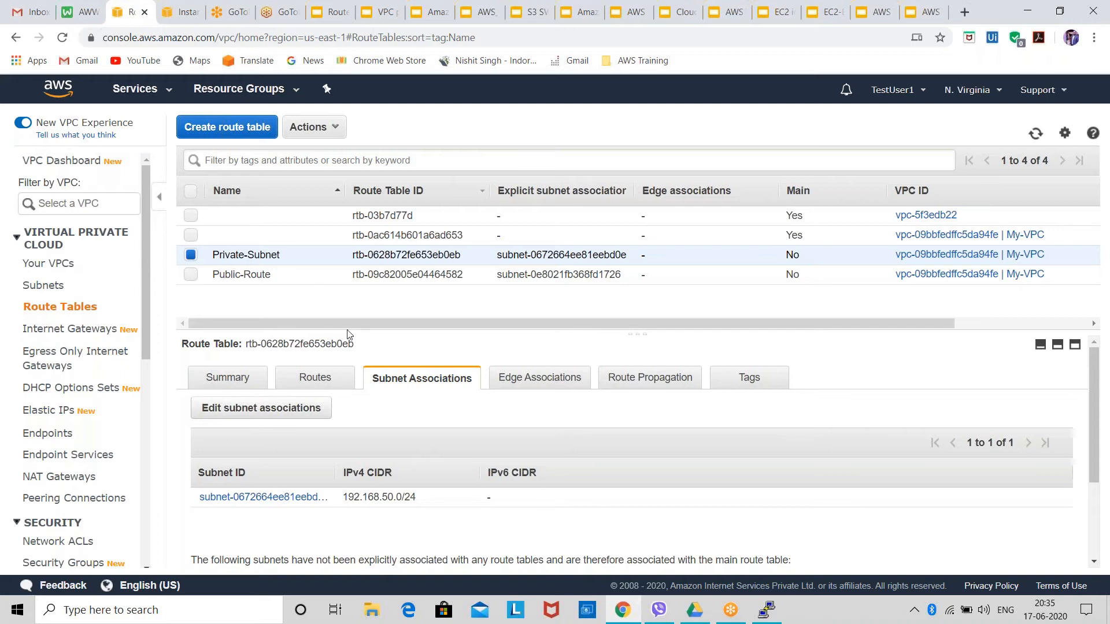
{"action": "left_click", "coordinate": [191, 274]}
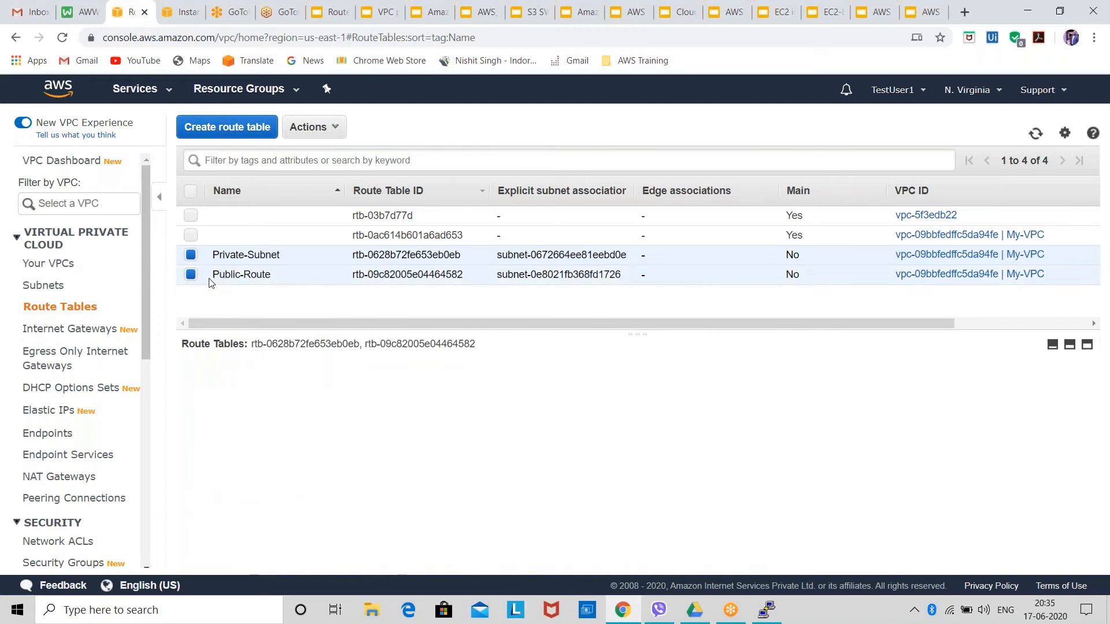
{"action": "left_click", "coordinate": [225, 255]}
{"action": "left_click", "coordinate": [234, 274]}
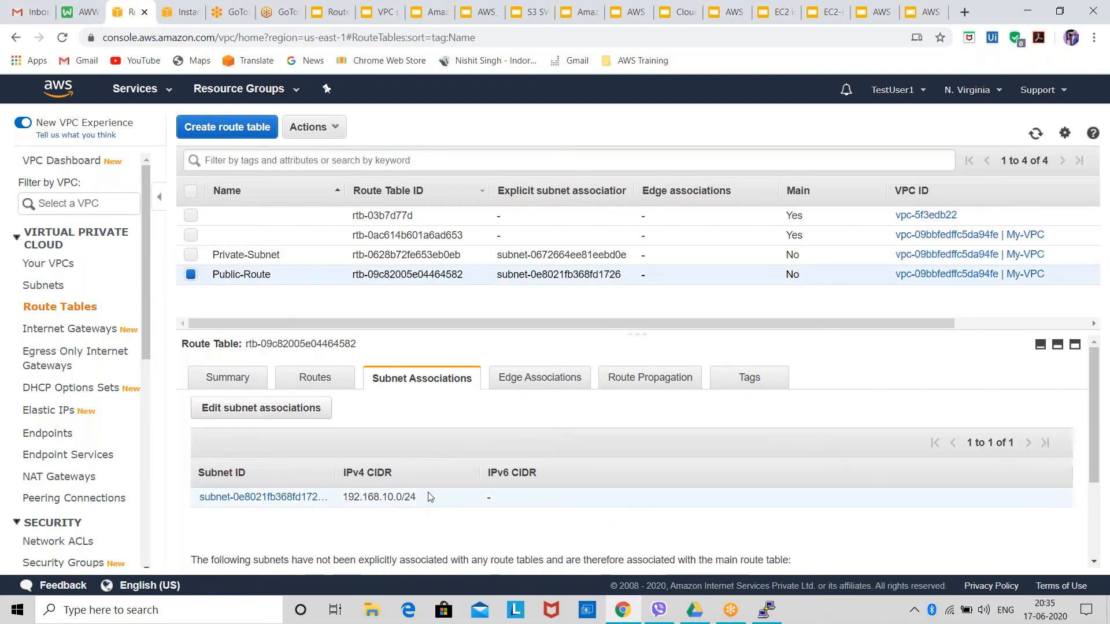
{"action": "left_click_drag", "start_coordinate": [431, 497], "coordinate": [250, 498]}
{"action": "left_click", "coordinate": [283, 254]}
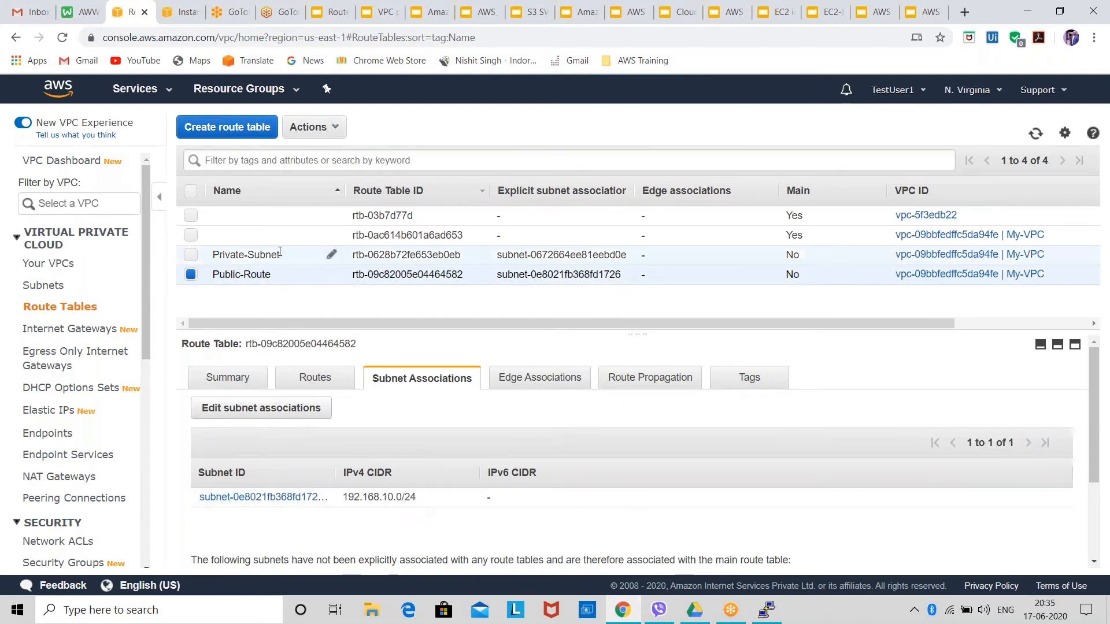
{"action": "left_click_drag", "start_coordinate": [435, 497], "coordinate": [250, 498]}
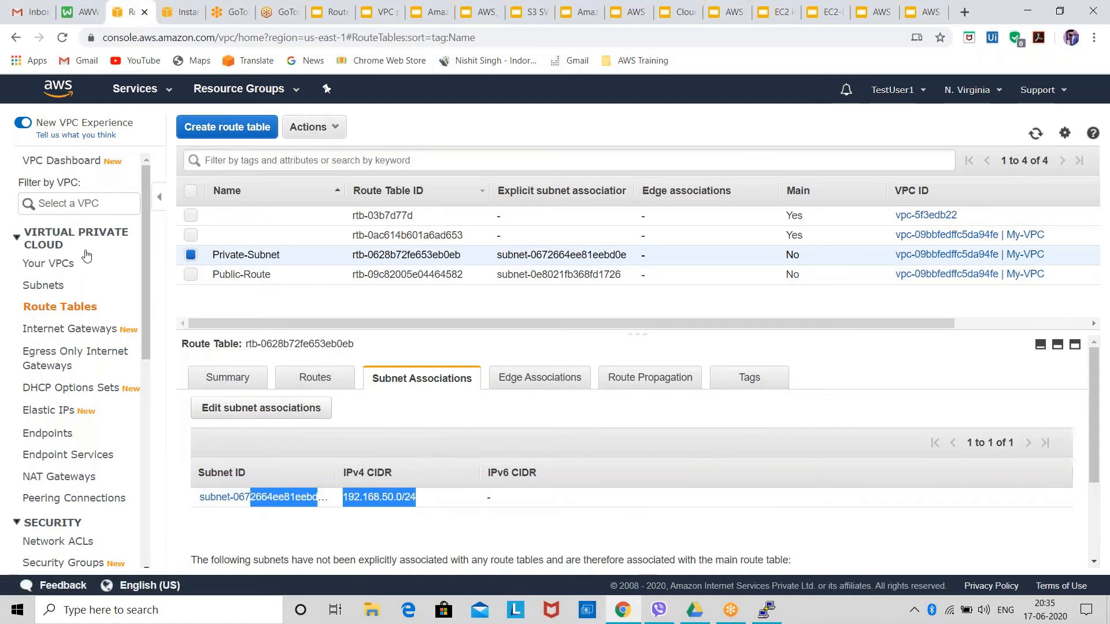
Check the VPC's internet gateways list, and recheck My-VPC-SG's inbound rules in the EC2 console.
{"action": "left_click", "coordinate": [109, 334]}
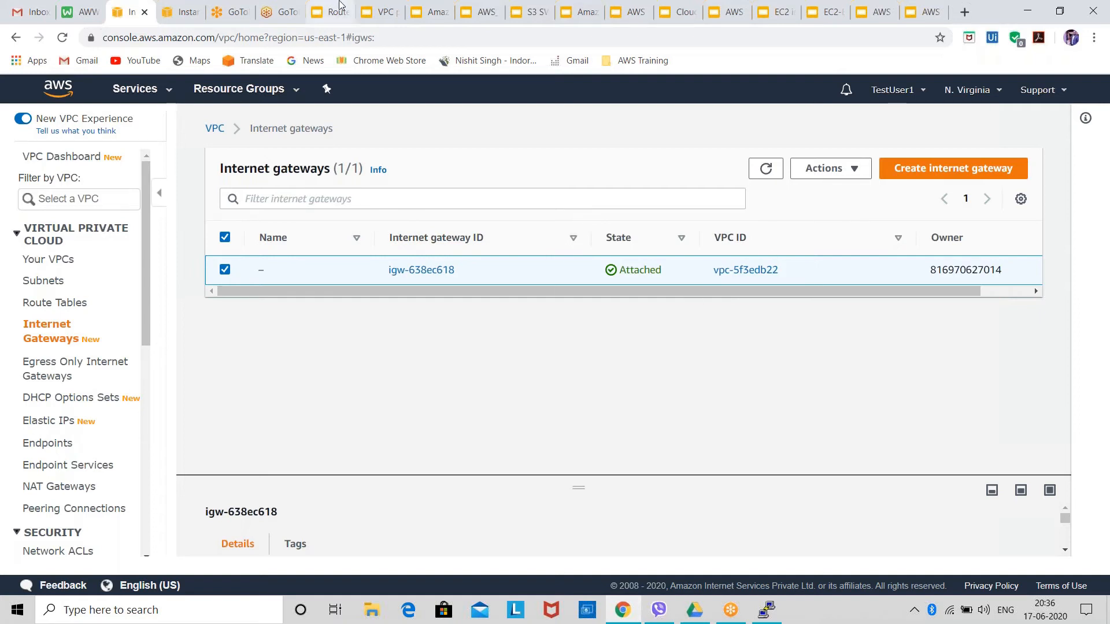
{"action": "left_click", "coordinate": [178, 16]}
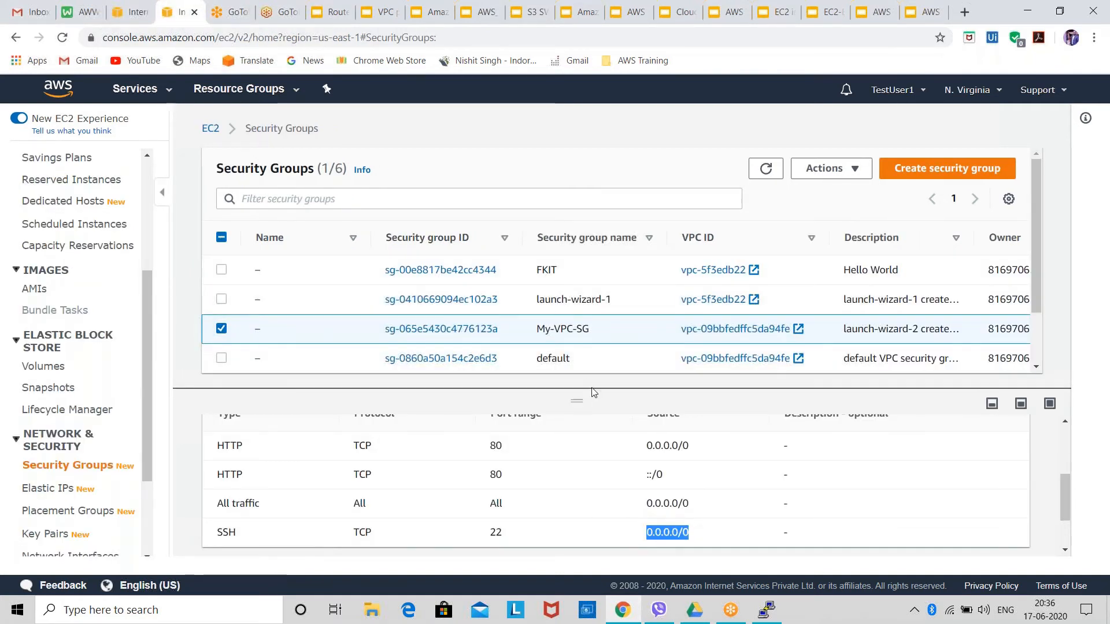
{"action": "scroll", "coordinate": [592, 470], "scroll_direction": "down", "scroll_amount": 1}
{"action": "scroll", "coordinate": [593, 469], "scroll_direction": "up", "scroll_amount": 5}
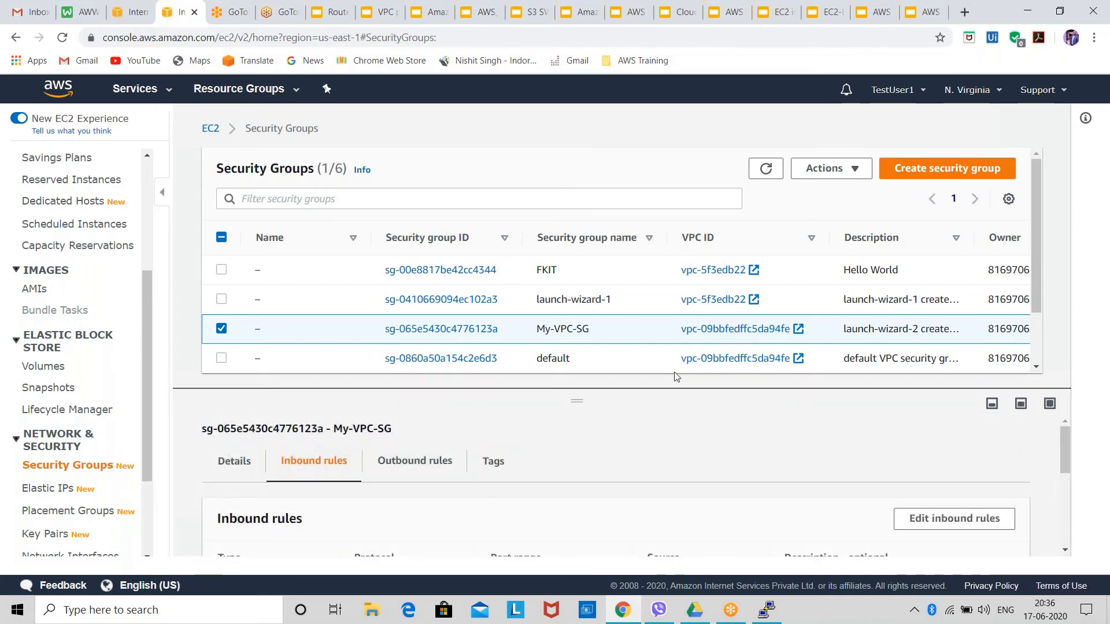
{"action": "scroll", "coordinate": [684, 330], "scroll_direction": "down", "scroll_amount": 2}
{"action": "scroll", "coordinate": [648, 413], "scroll_direction": "down", "scroll_amount": 3}
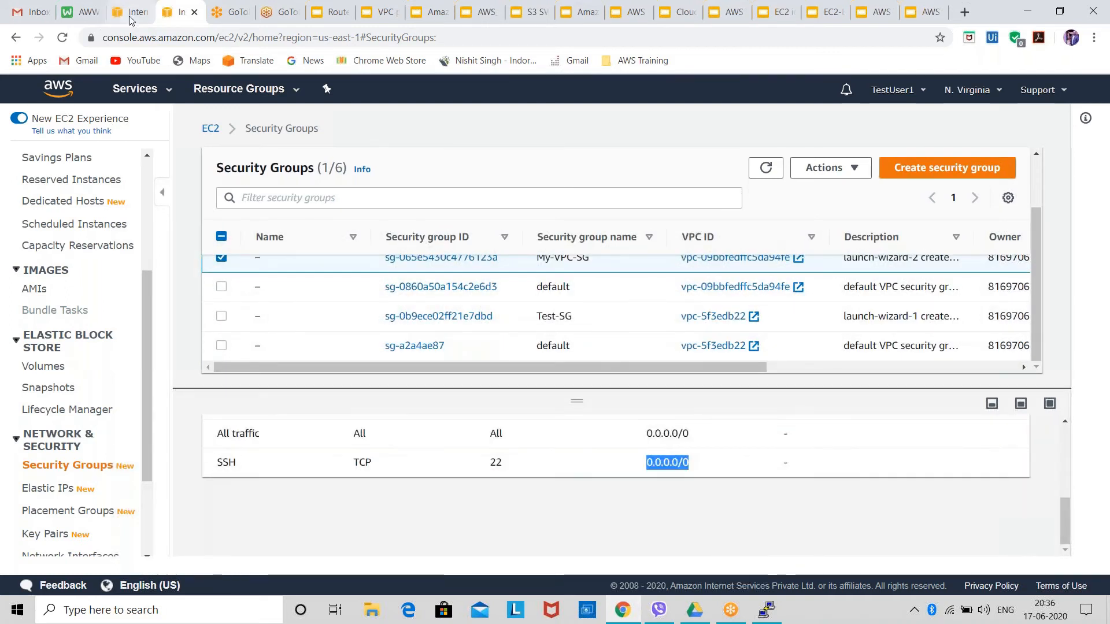
Create an internet gateway with the name tag My-VPC-IG in the VPC console and return to the internet gateways list.
{"action": "left_click", "coordinate": [132, 13]}
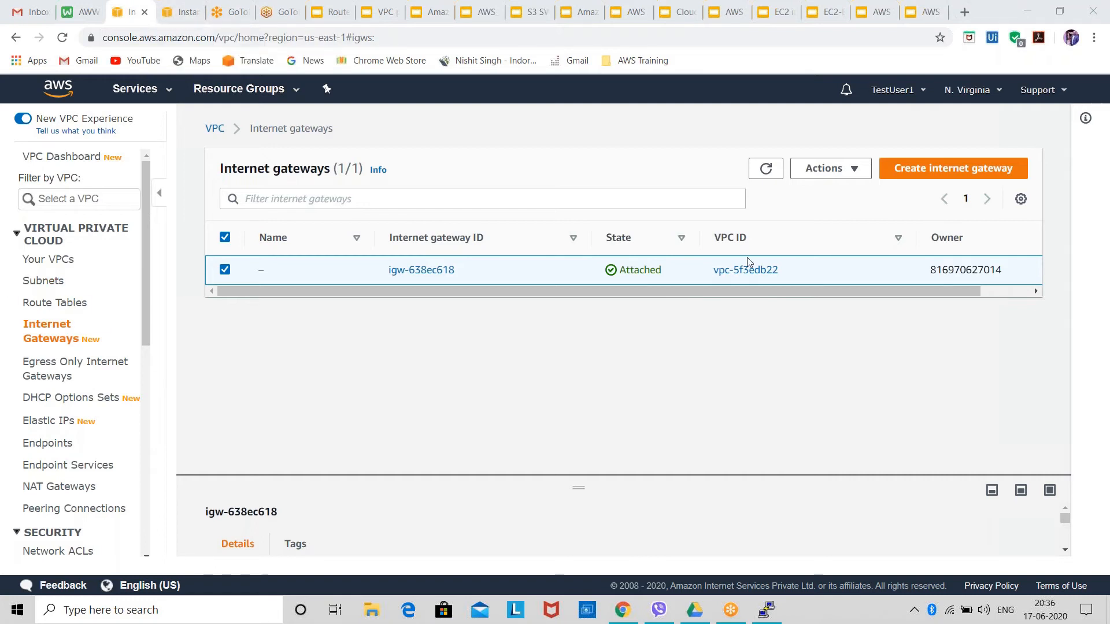
{"action": "left_click", "coordinate": [985, 168]}
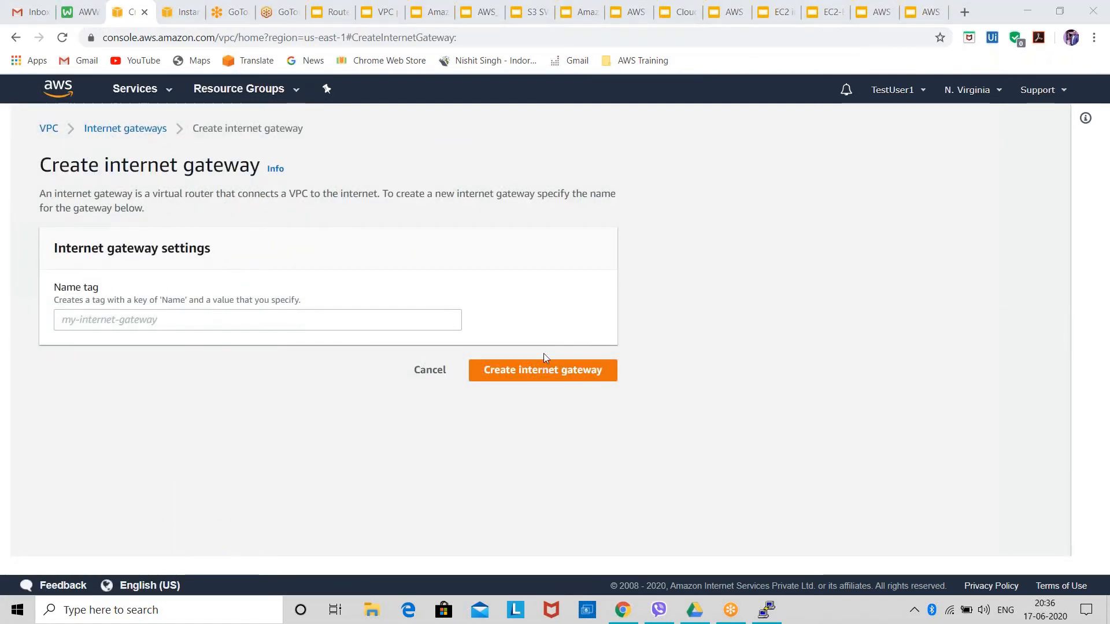
{"action": "left_click", "coordinate": [310, 313]}
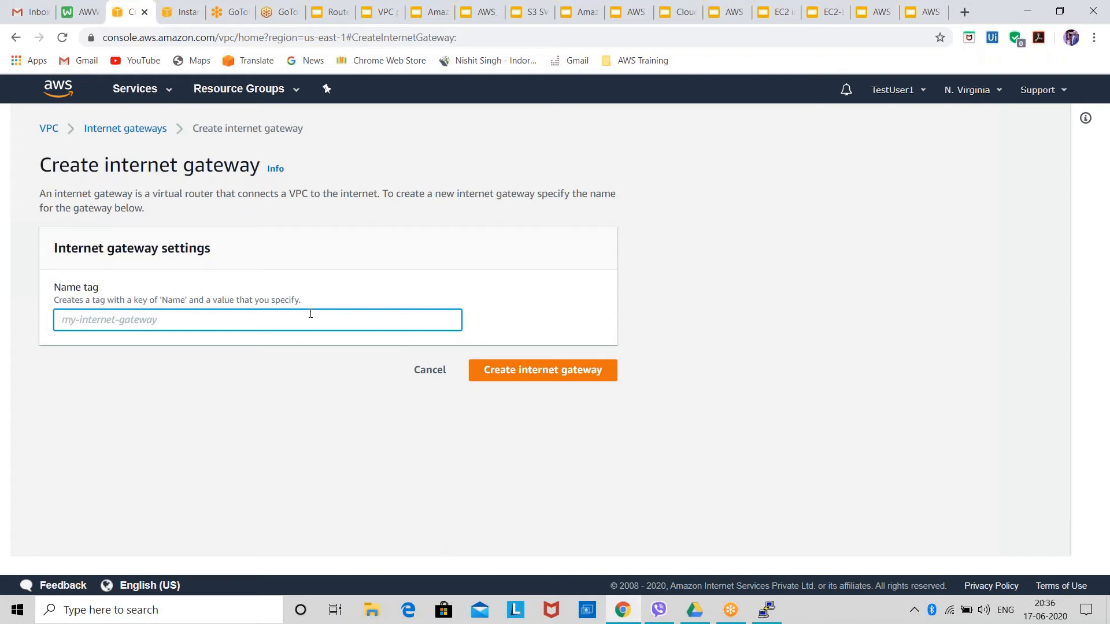
{"action": "type", "text": "My-V"}
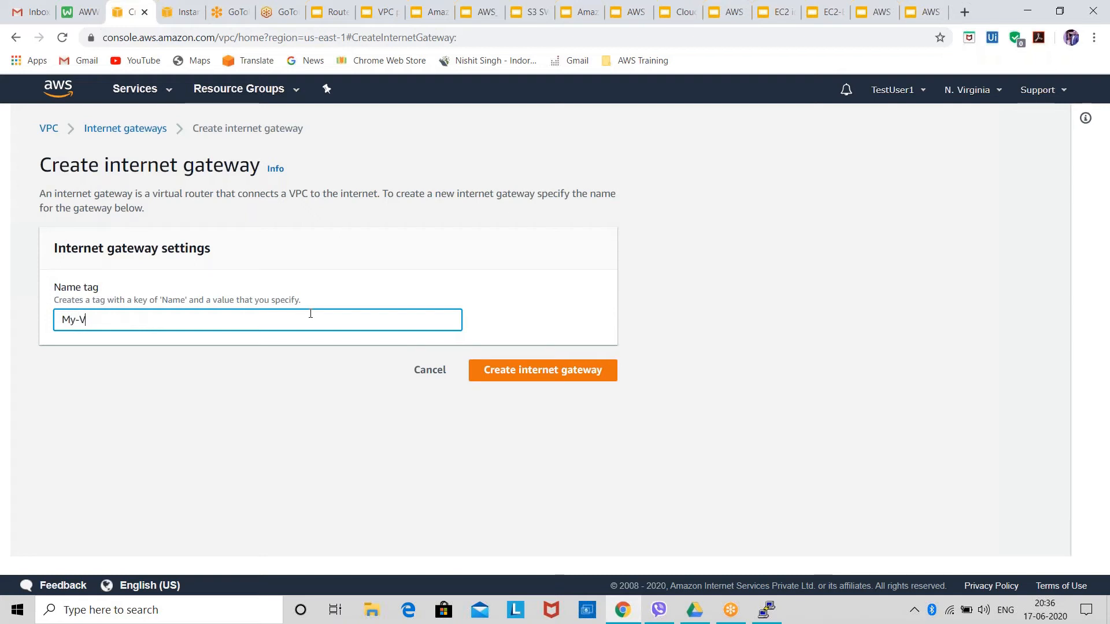
{"action": "type", "text": "PC-I"}
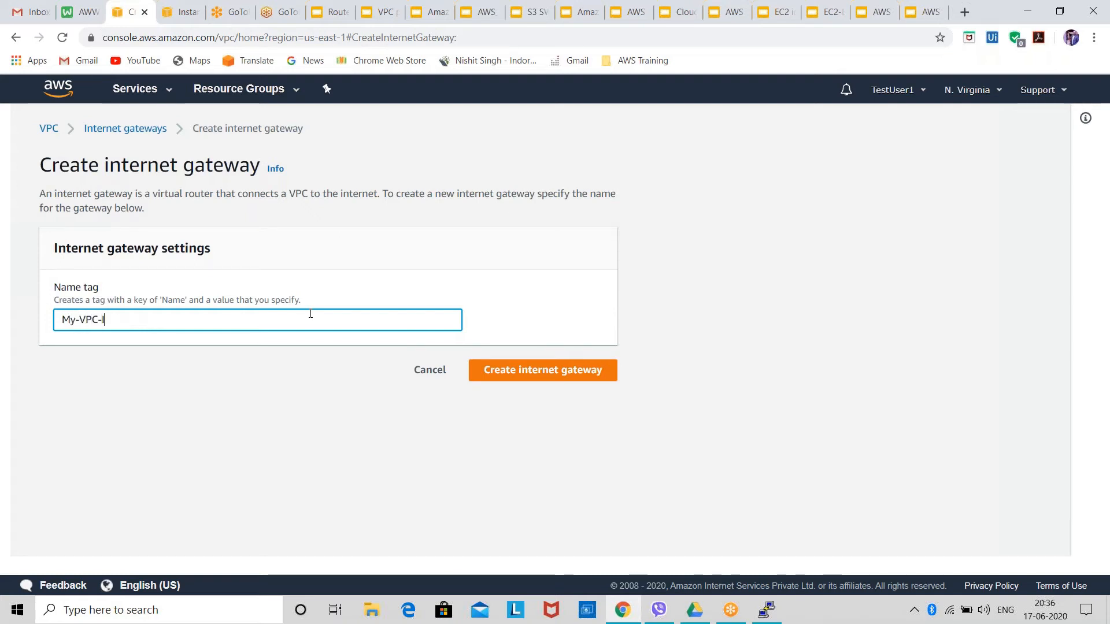
{"action": "type", "text": "G"}
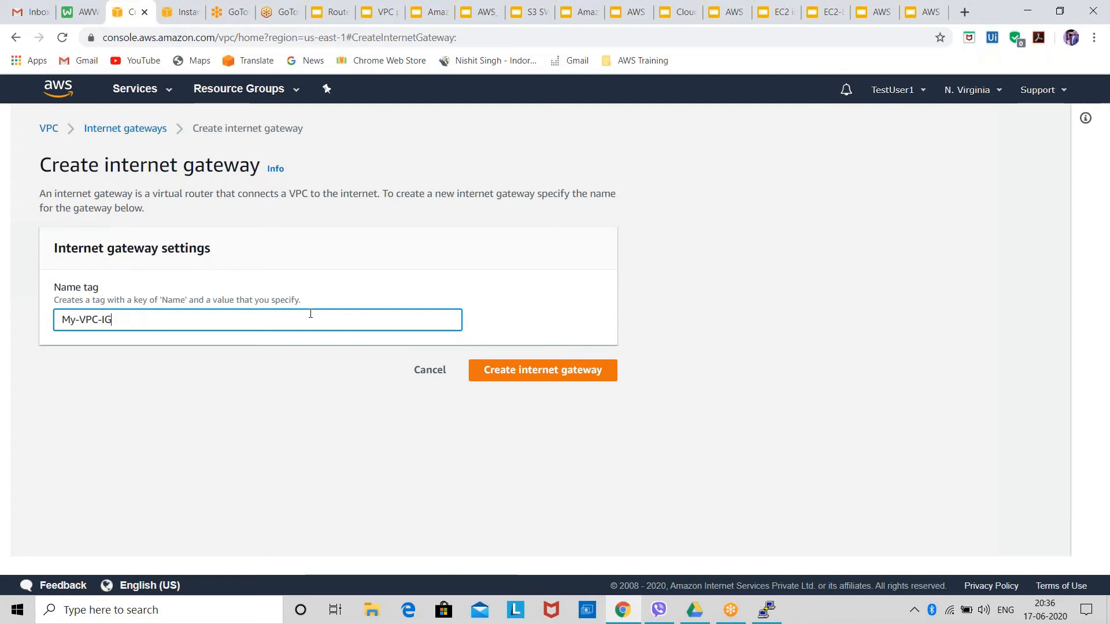
{"action": "left_click", "coordinate": [502, 376]}
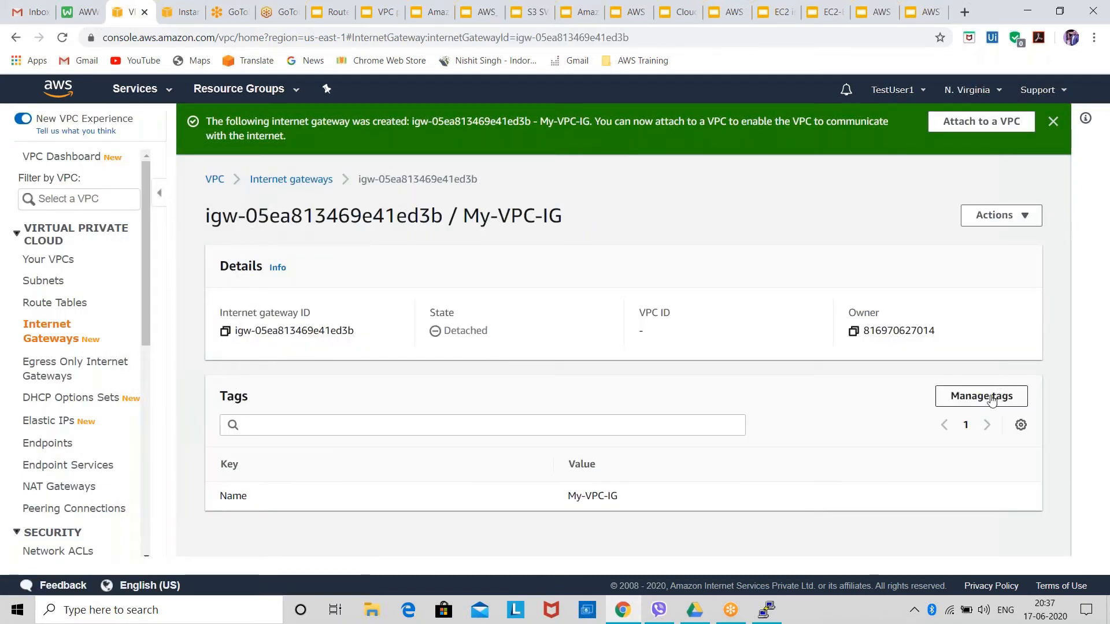
{"action": "left_click", "coordinate": [280, 180]}
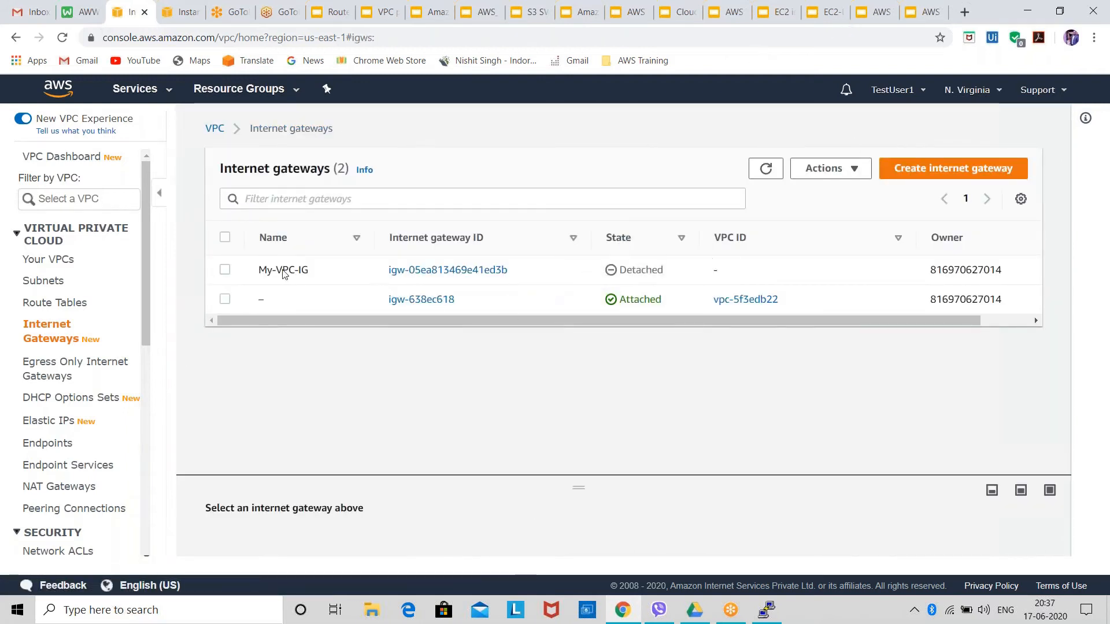
{"action": "left_click", "coordinate": [225, 270]}
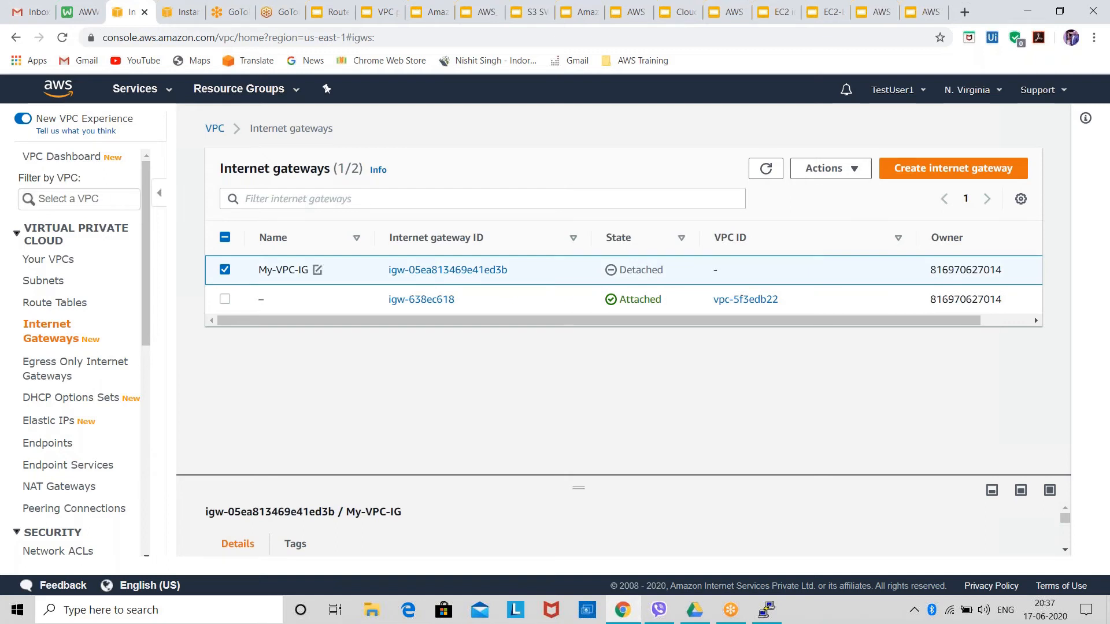
{"action": "left_click", "coordinate": [847, 173]}
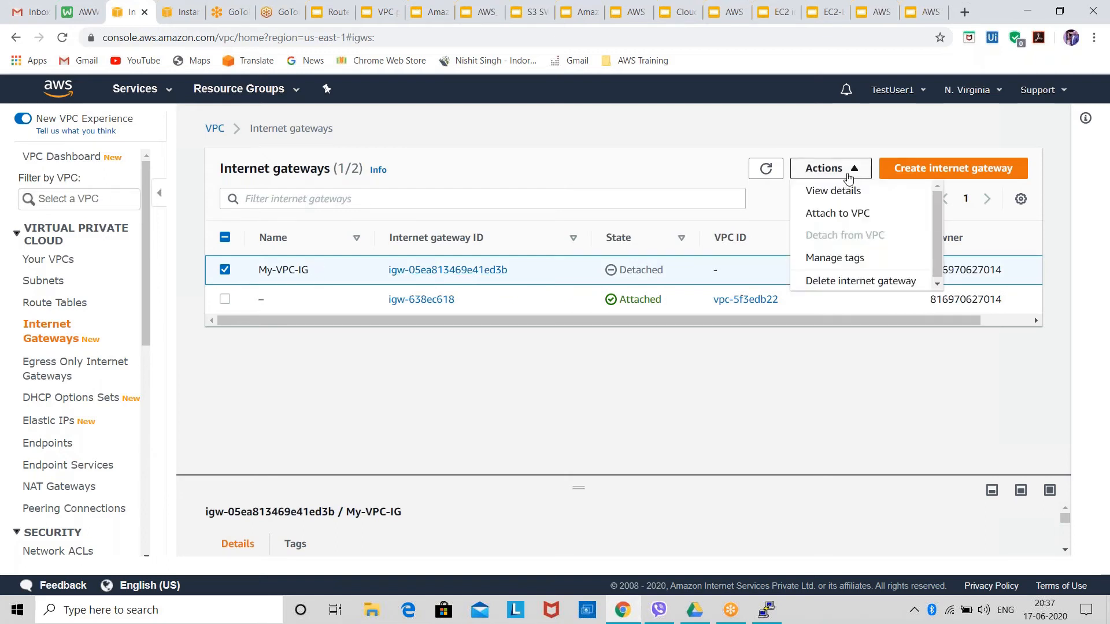
{"action": "left_click", "coordinate": [842, 217]}
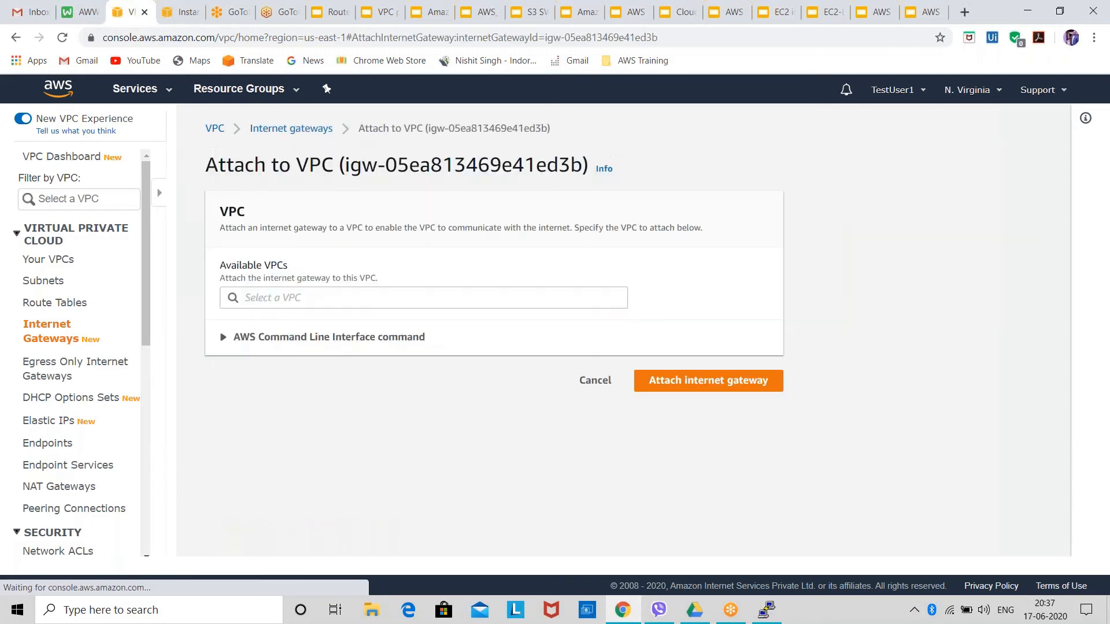
{"action": "left_click", "coordinate": [393, 292]}
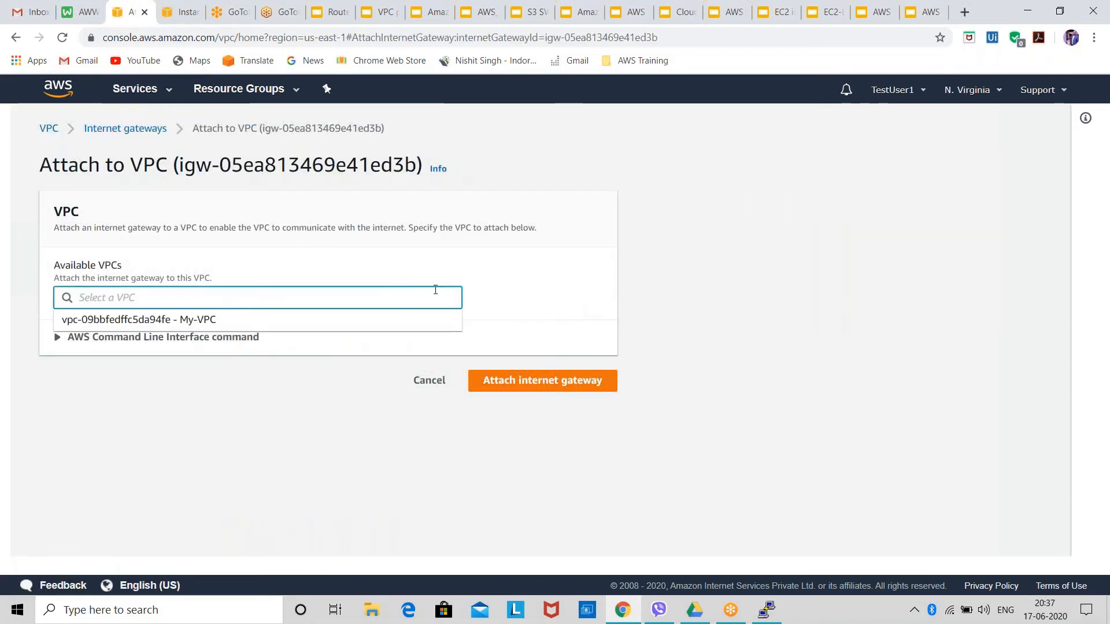
{"action": "left_click", "coordinate": [125, 129]}
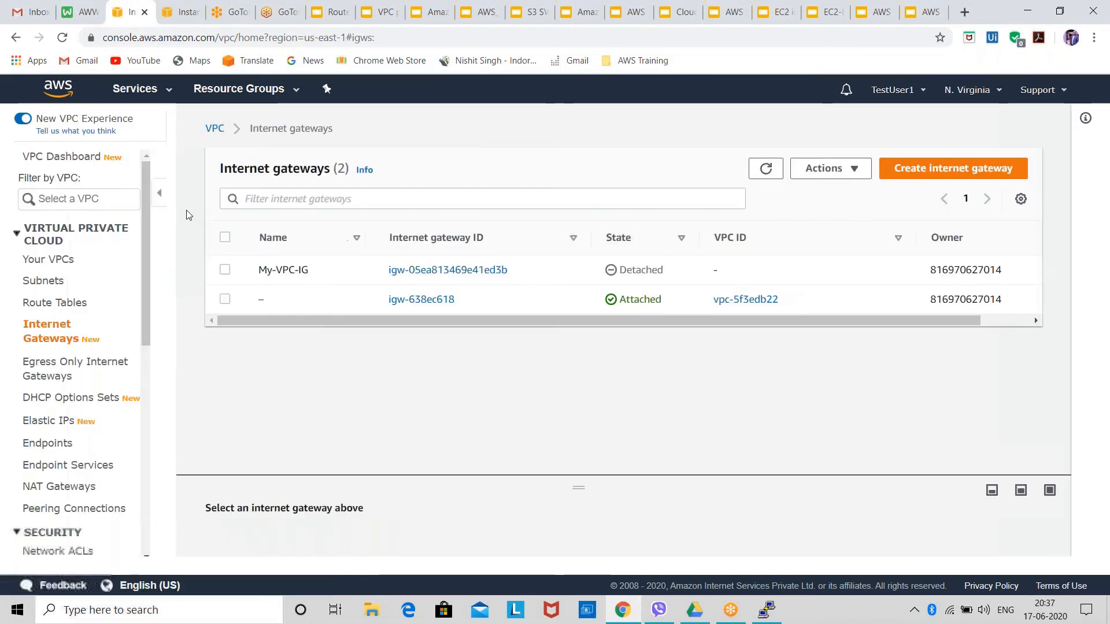
Attach the My-VPC-IG internet gateway to My-VPC.
{"action": "left_click", "coordinate": [226, 270]}
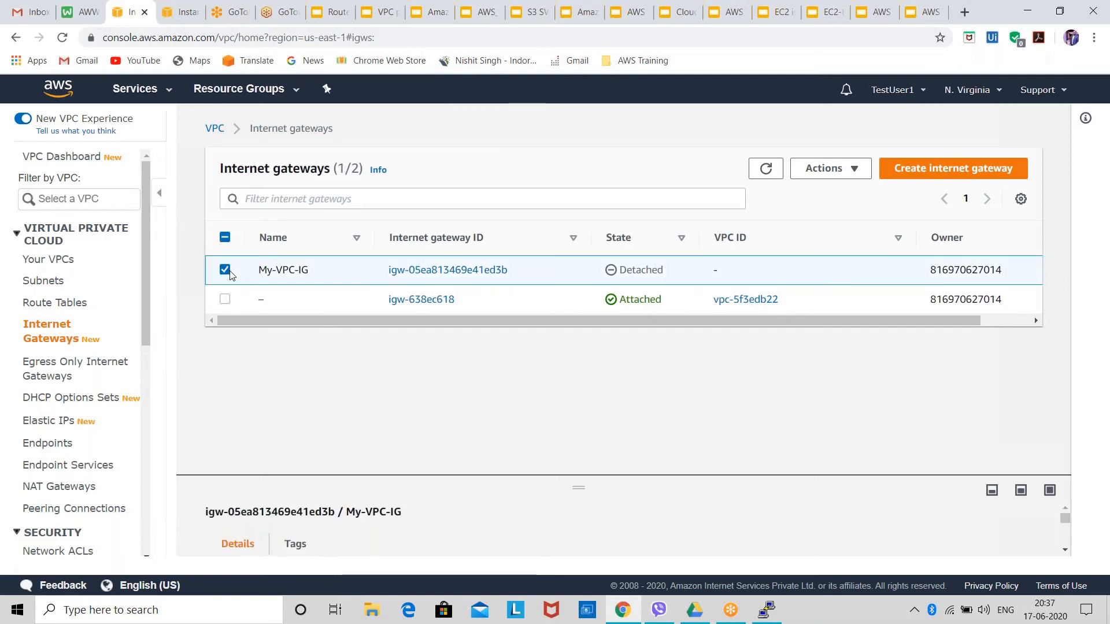
{"action": "left_click", "coordinate": [838, 174]}
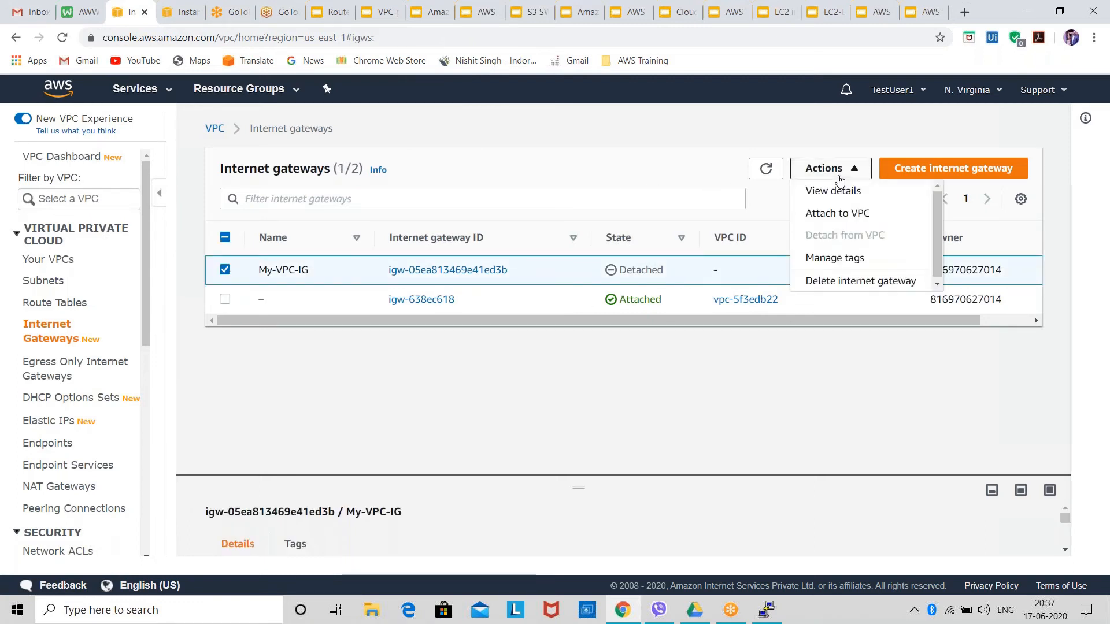
{"action": "left_click", "coordinate": [843, 214]}
{"action": "left_click", "coordinate": [382, 298]}
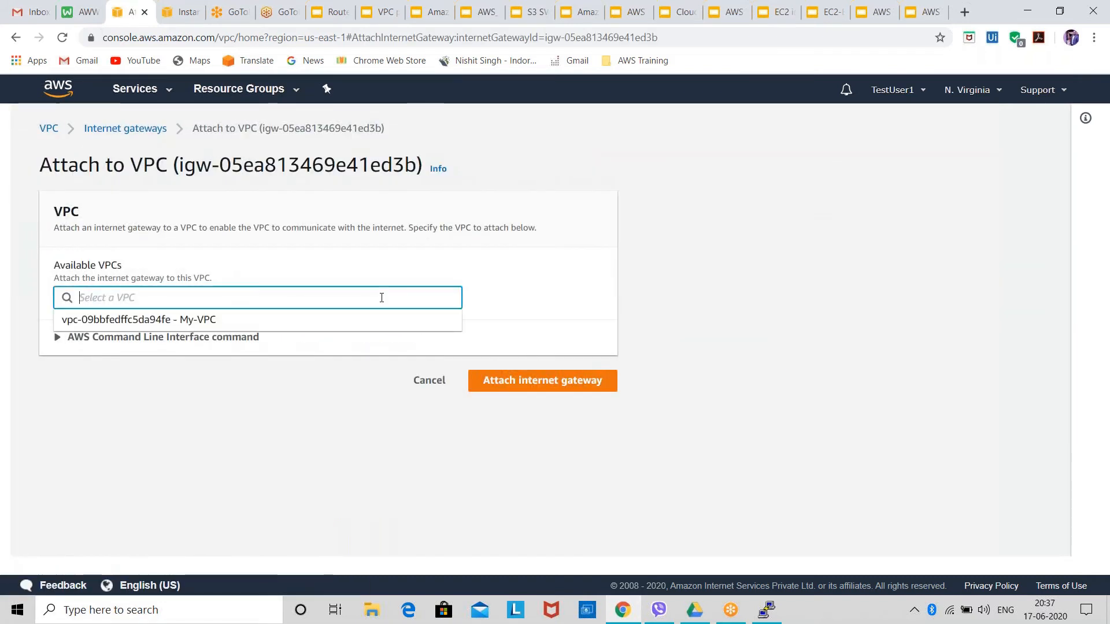
{"action": "left_click", "coordinate": [258, 323]}
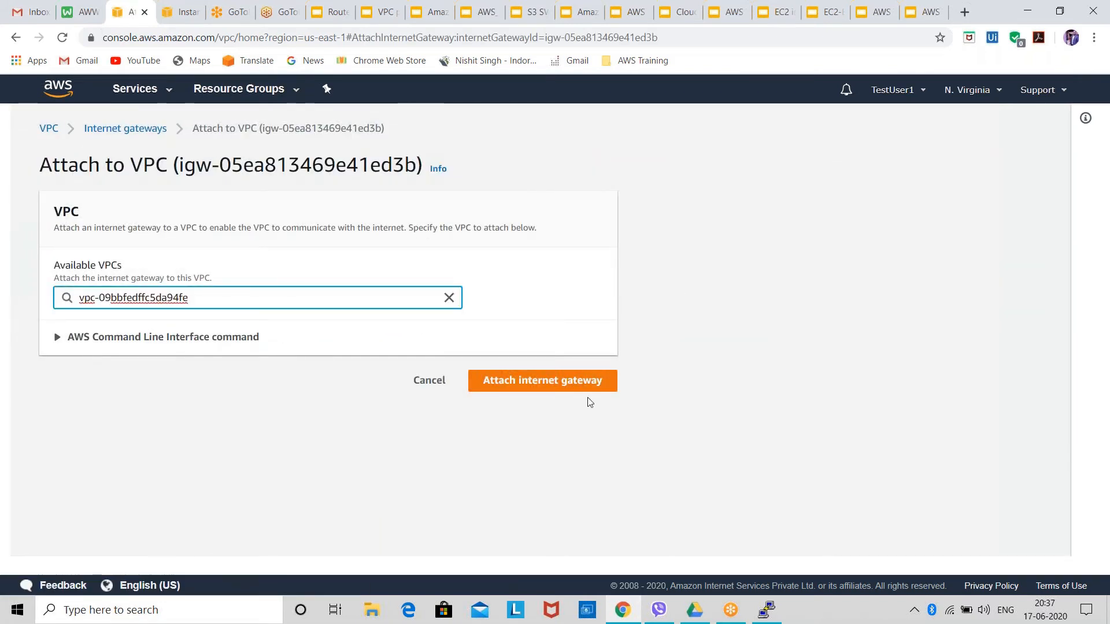
{"action": "left_click", "coordinate": [581, 383]}
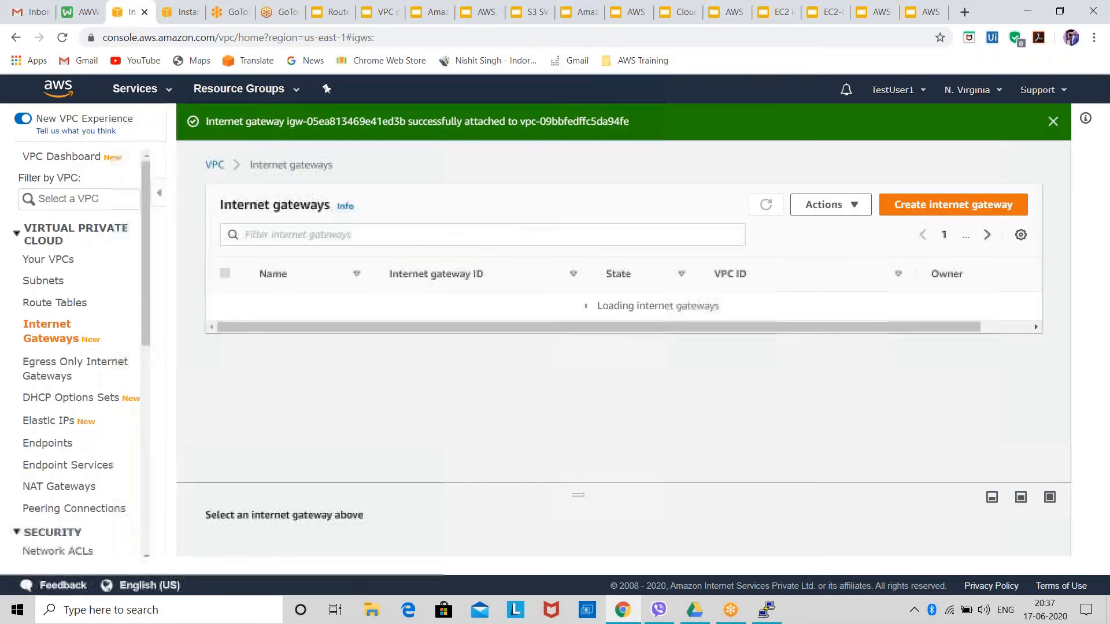
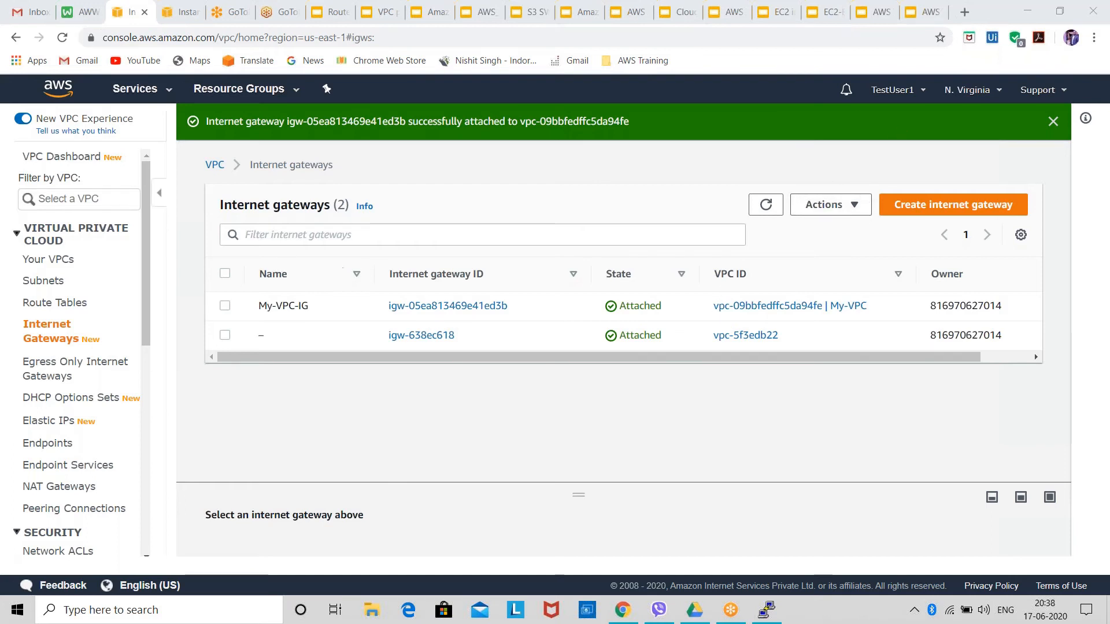
Add a route with destination 0.0.0.0/0 to the Public-Route route table.
{"action": "left_click", "coordinate": [67, 303]}
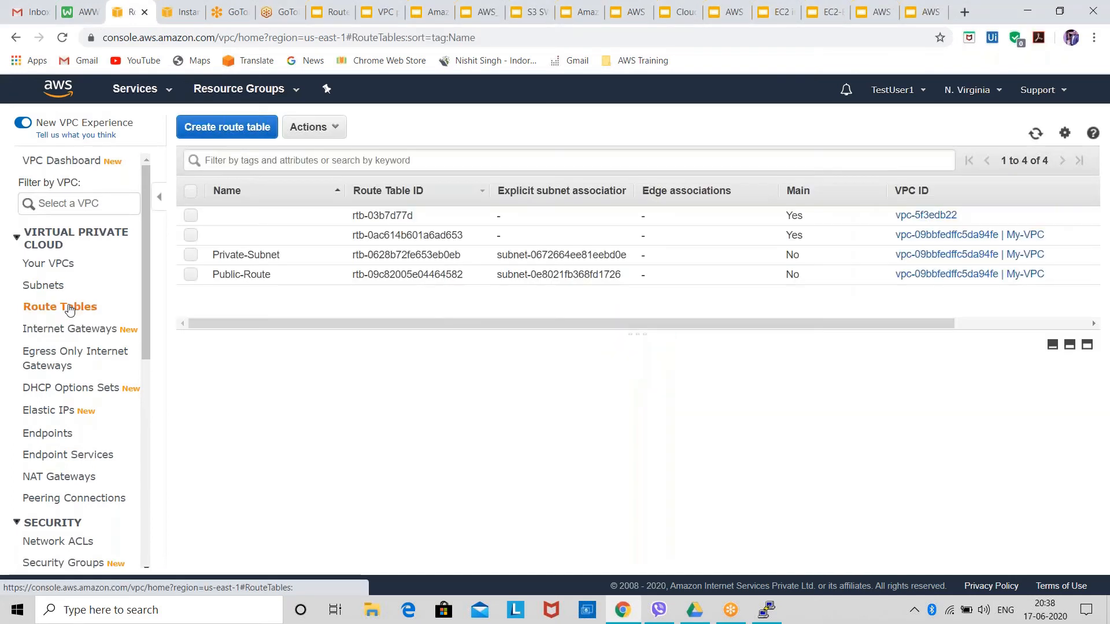
{"action": "left_click", "coordinate": [242, 274]}
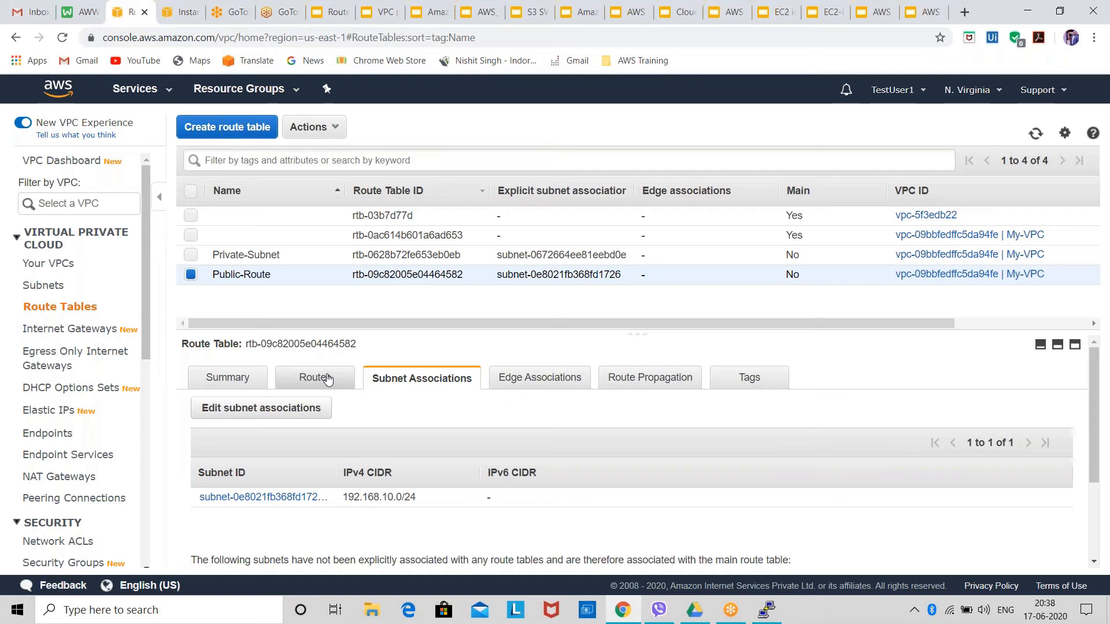
{"action": "mouse_move", "coordinate": [331, 274]}
{"action": "left_click", "coordinate": [331, 381]}
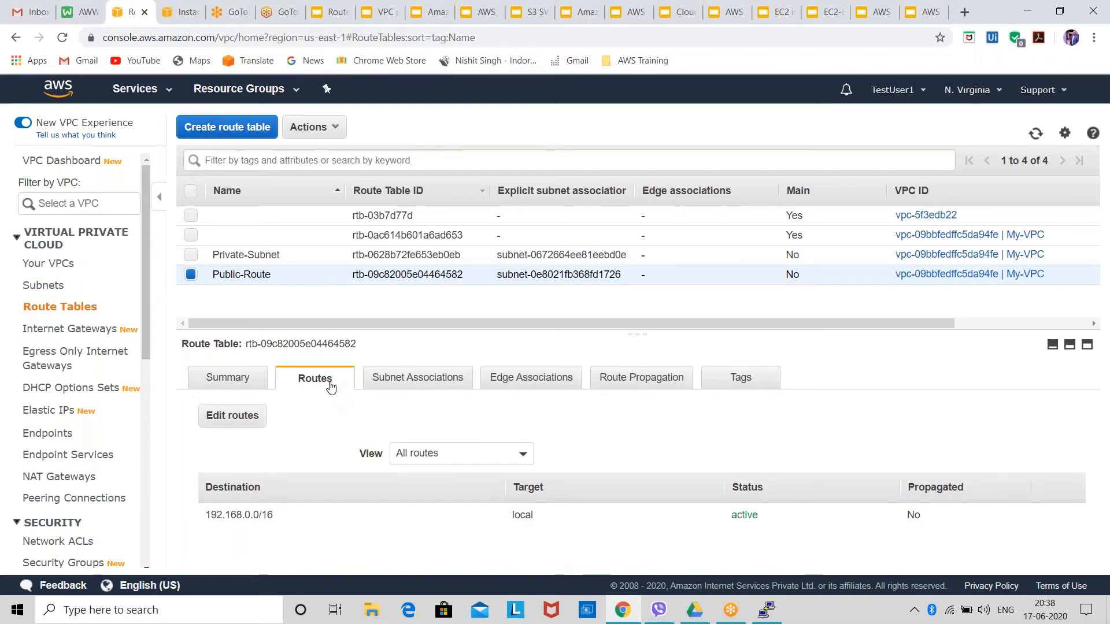
{"action": "left_click", "coordinate": [255, 418]}
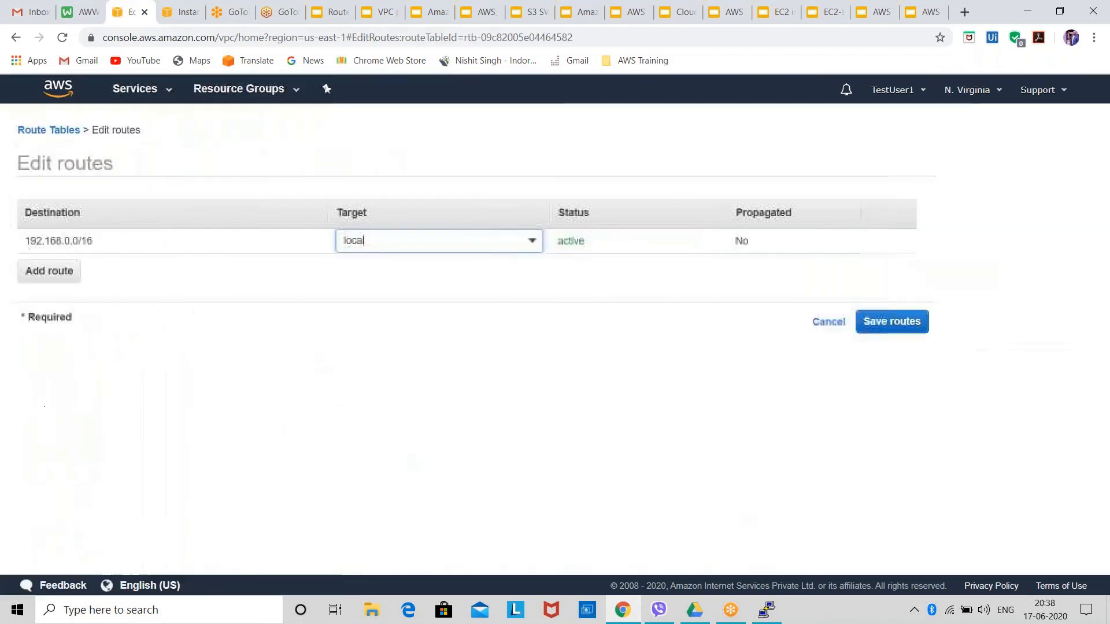
{"action": "left_click", "coordinate": [49, 271]}
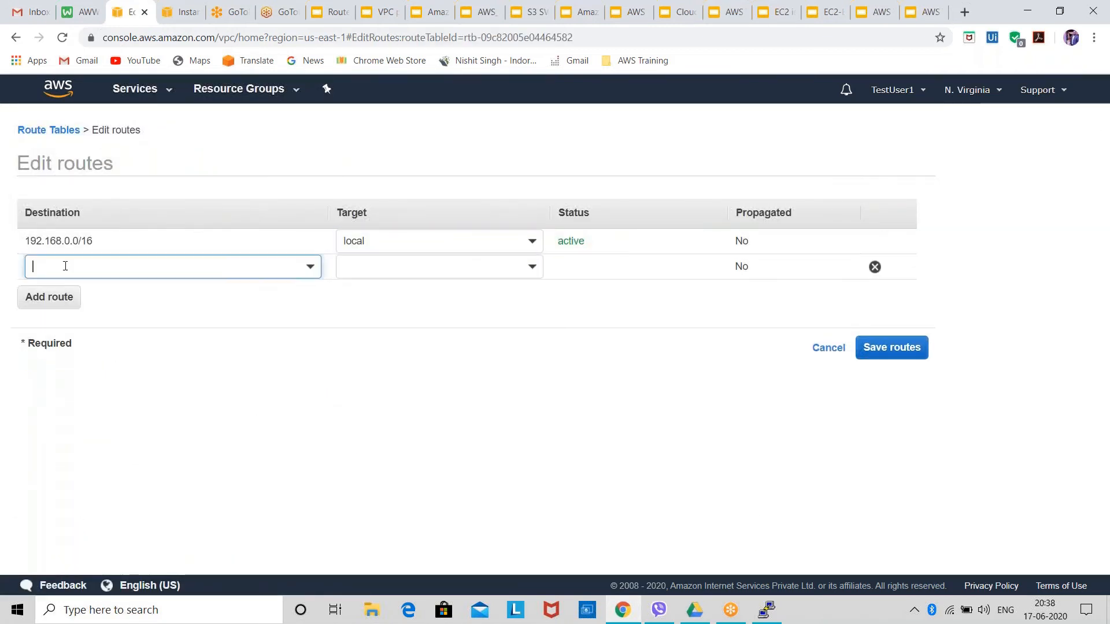
{"action": "left_click", "coordinate": [66, 266]}
{"action": "type", "text": "0.0"}
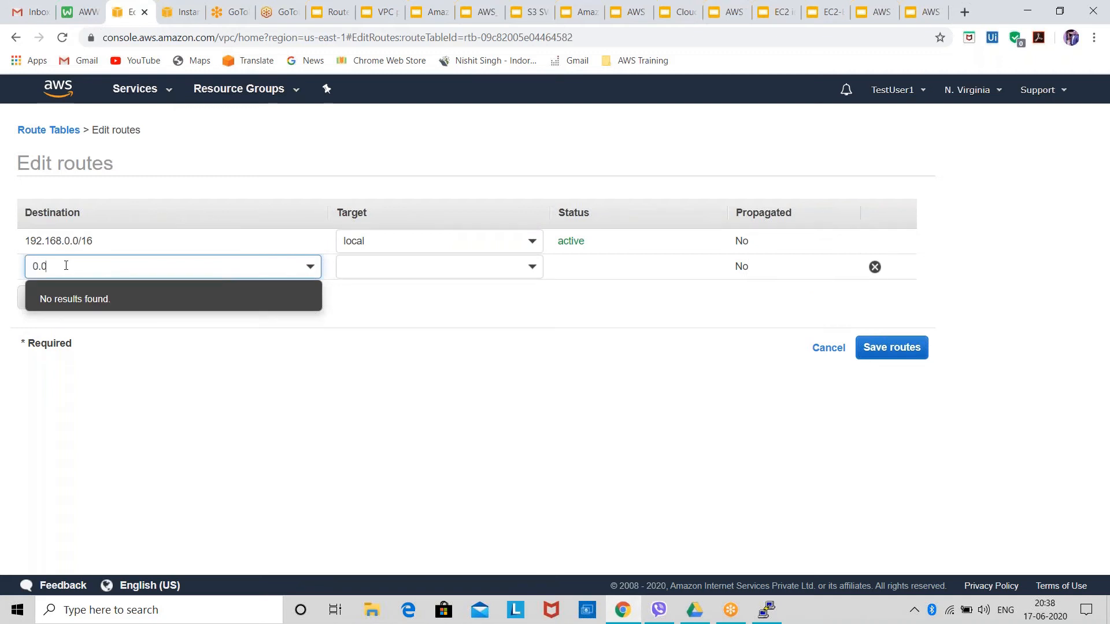
{"action": "type", "text": ".0.0"}
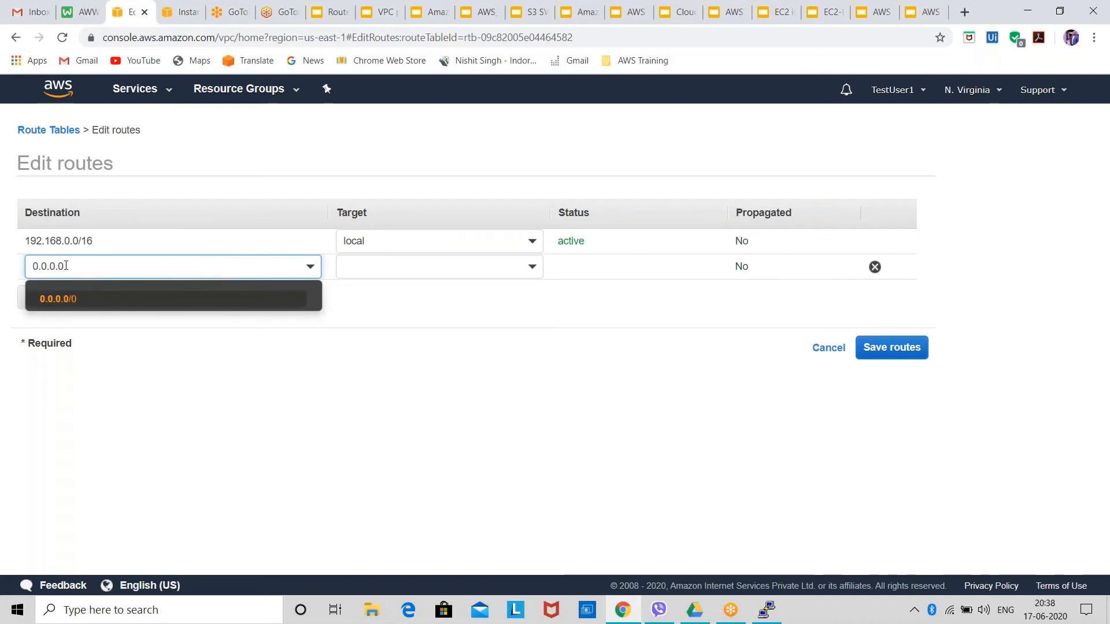
{"action": "left_click", "coordinate": [44, 298]}
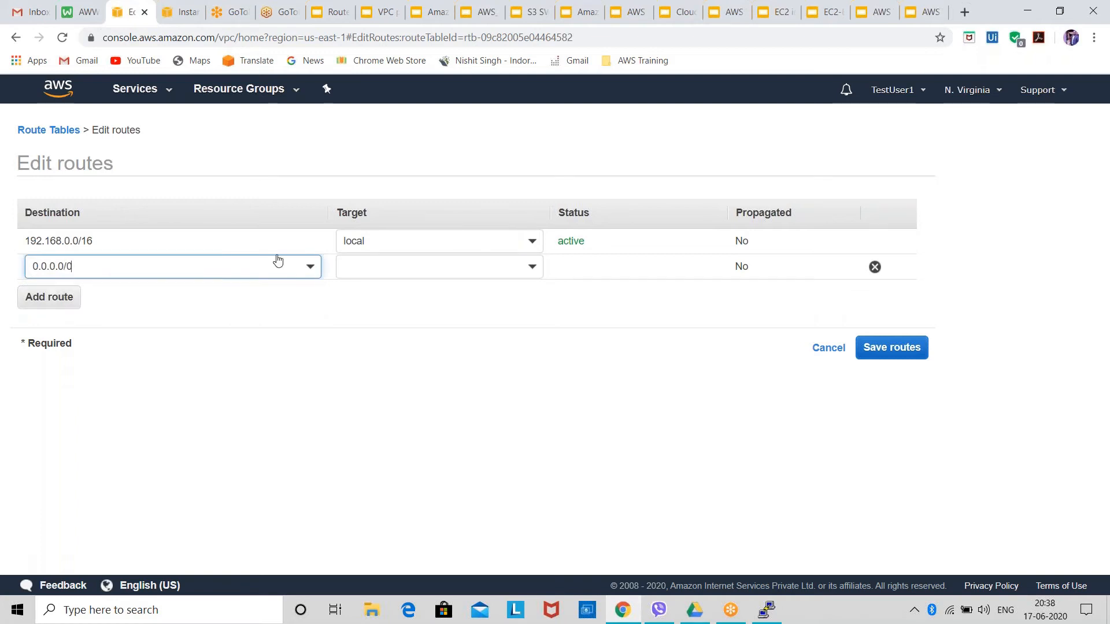
{"action": "left_click", "coordinate": [412, 267]}
{"action": "left_click", "coordinate": [421, 341]}
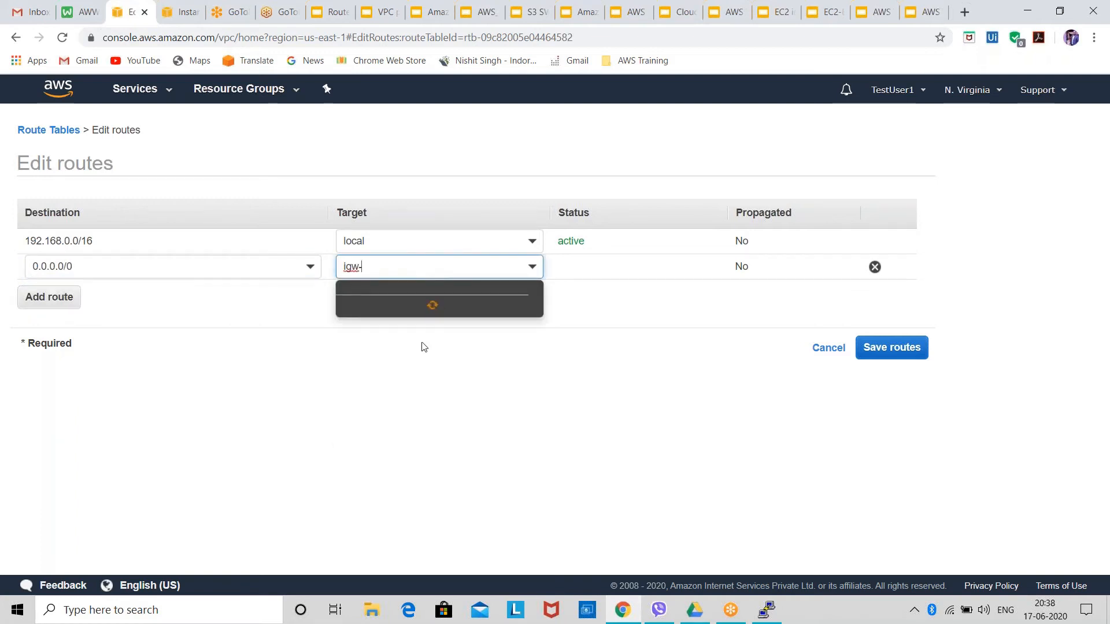
{"action": "left_click", "coordinate": [401, 312]}
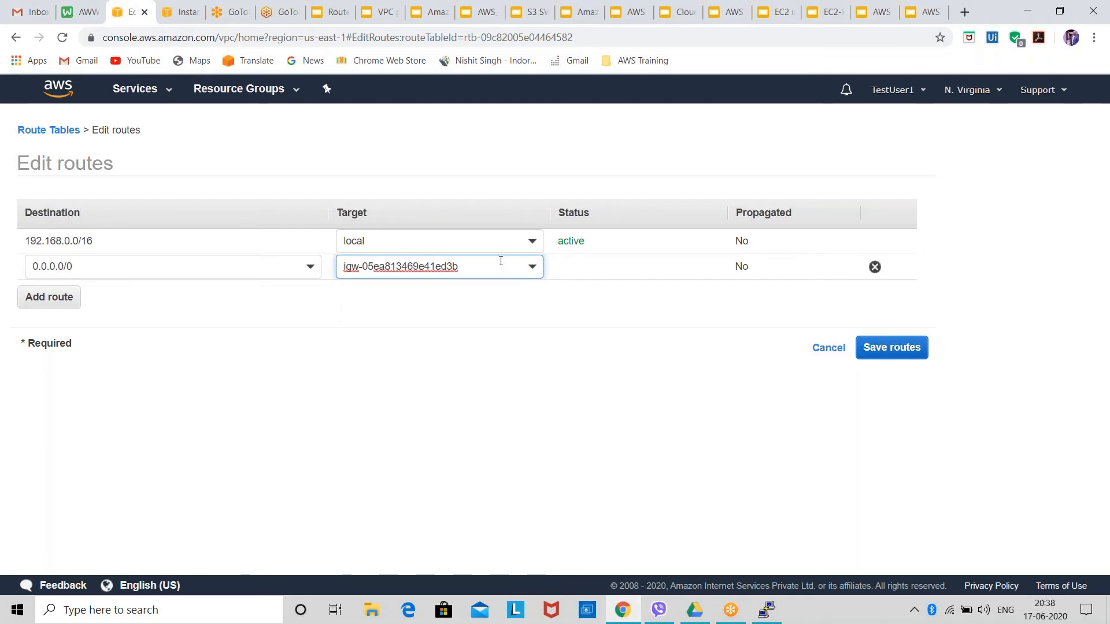
{"action": "left_click_drag", "start_coordinate": [501, 261], "coordinate": [235, 281]}
{"action": "key", "text": "BackSpace"}
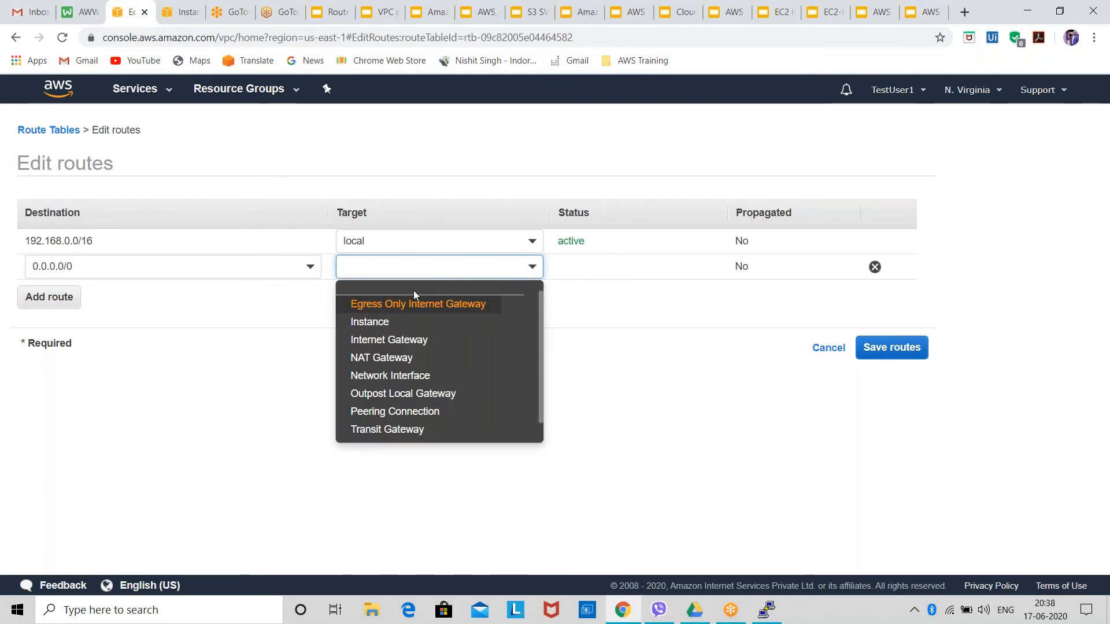
Set the 0.0.0.0/0 route's target to the My-VPC-IG internet gateway, save the routes and return to the route tables list.
{"action": "left_click", "coordinate": [391, 341]}
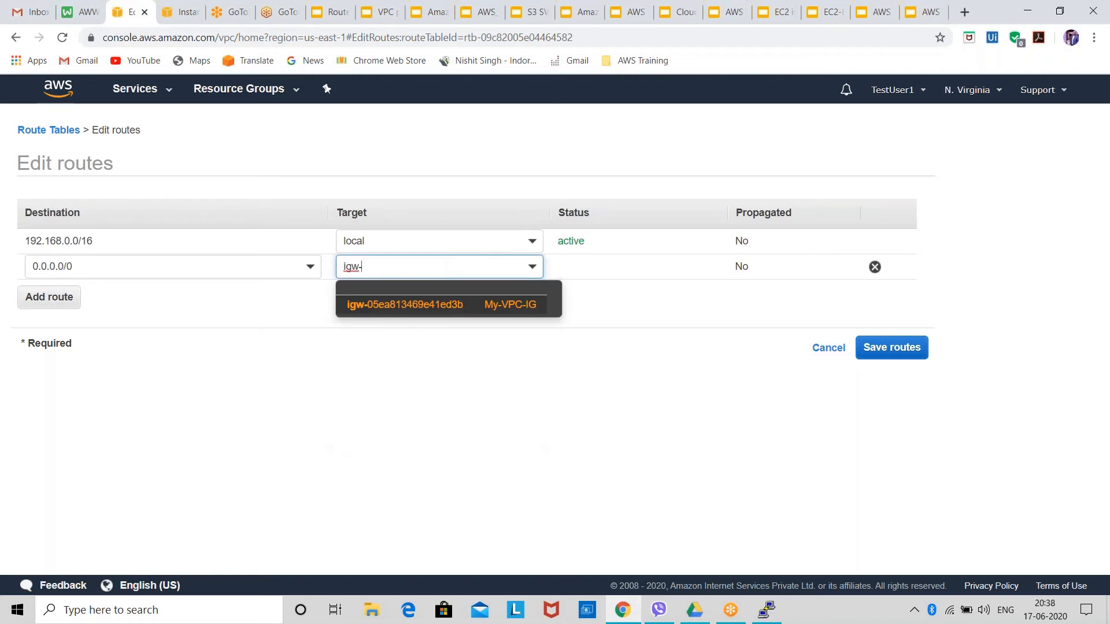
{"action": "left_click", "coordinate": [441, 311]}
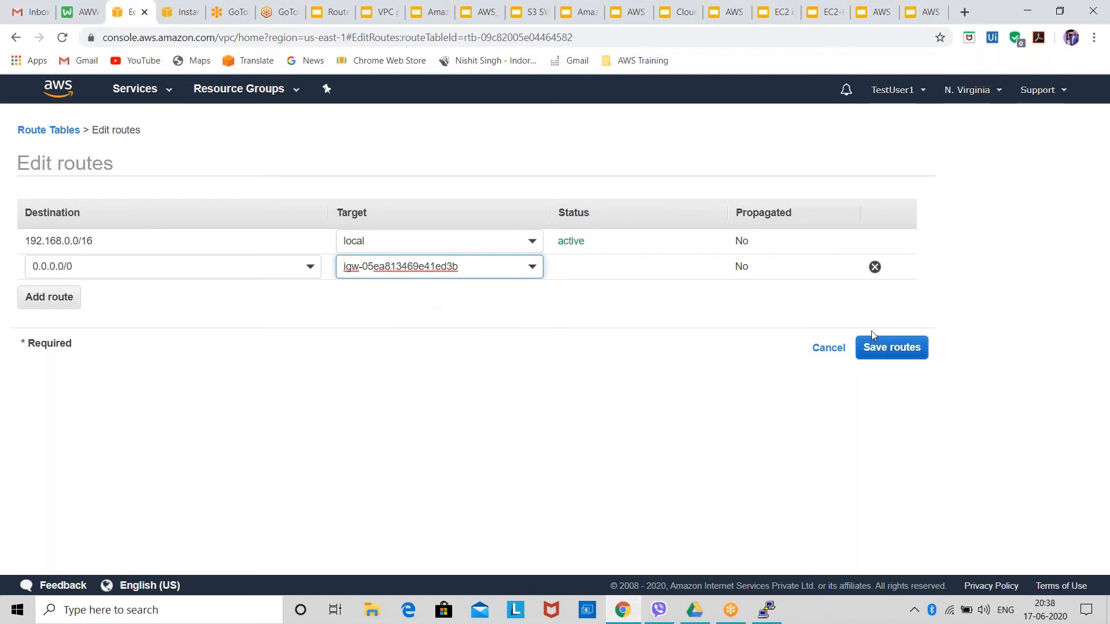
{"action": "left_click", "coordinate": [872, 346]}
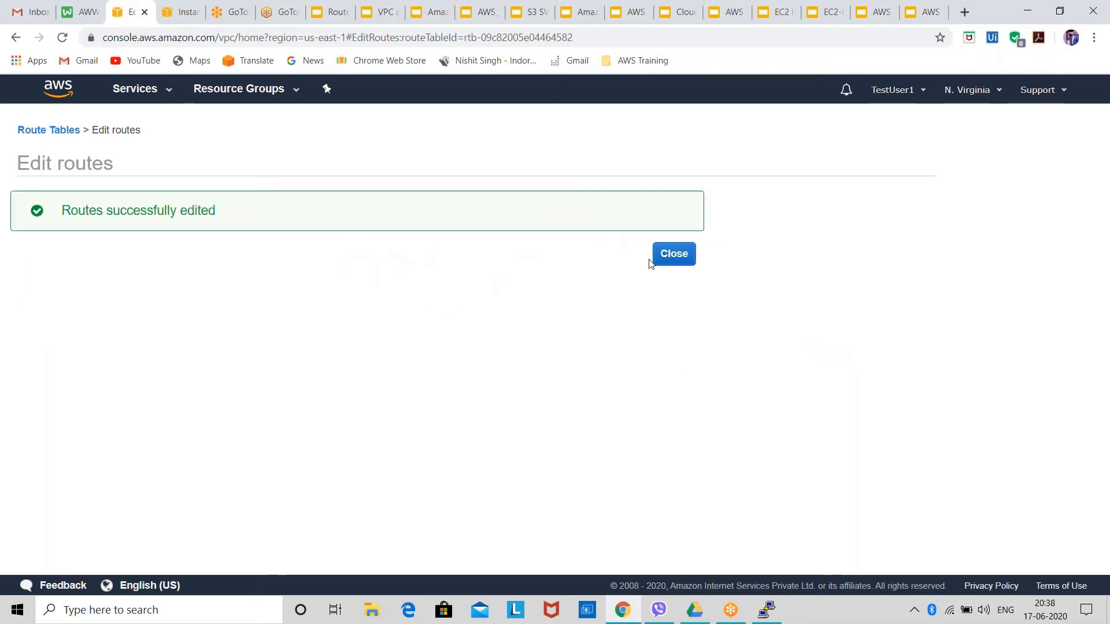
{"action": "left_click", "coordinate": [680, 258]}
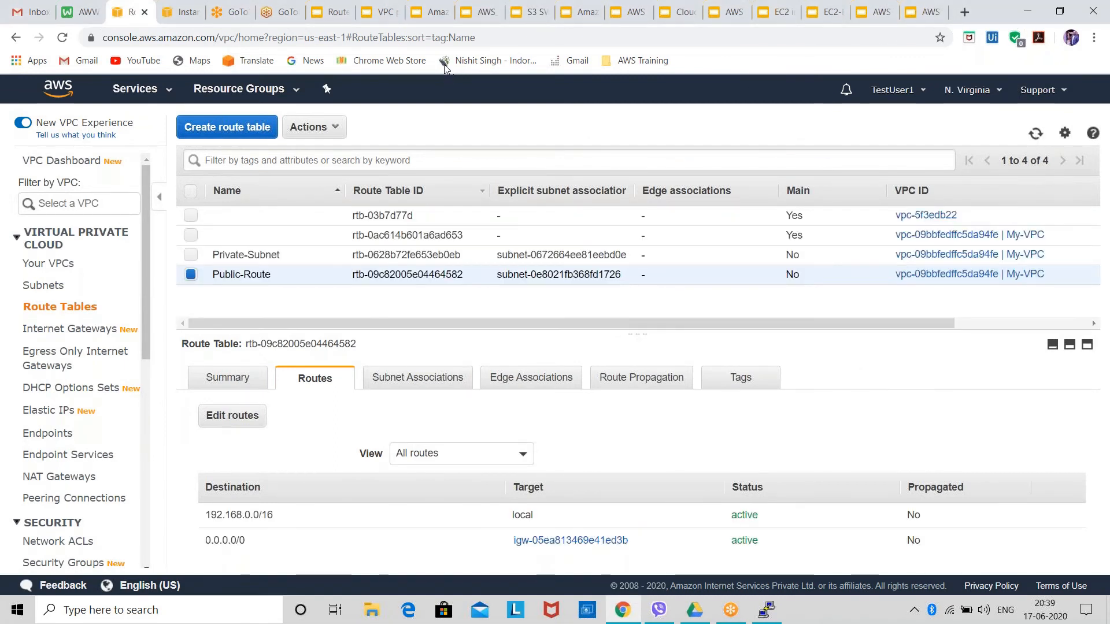
Copy the public IP address 100.24.2.172 from the Public-Ins instance's connection instructions in the EC2 console.
{"action": "left_click", "coordinate": [182, 13]}
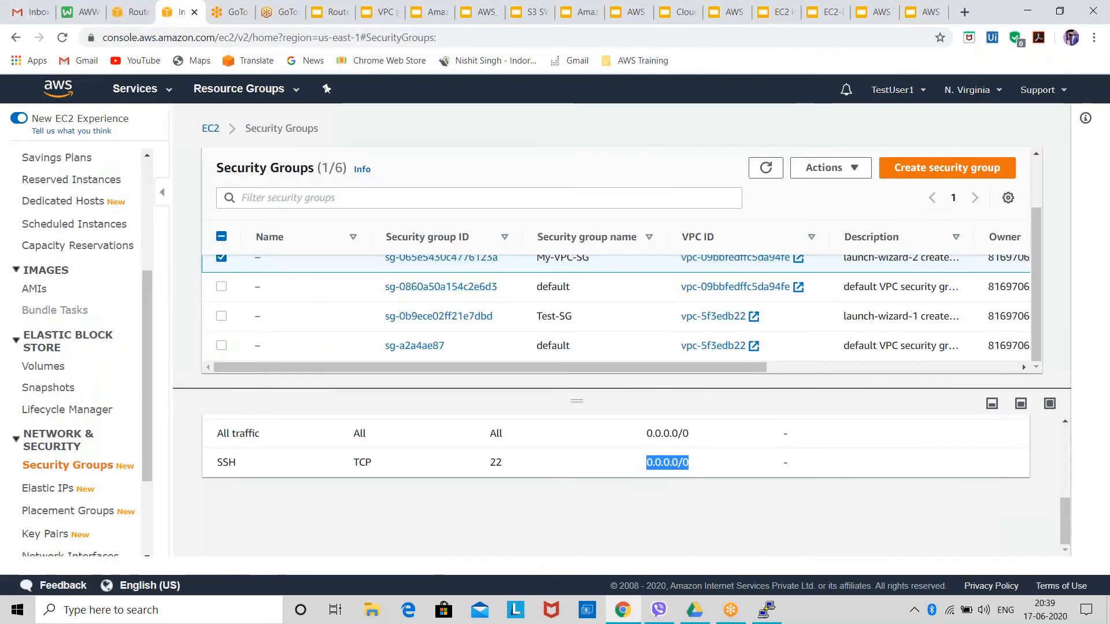
{"action": "scroll", "coordinate": [70, 324], "scroll_direction": "up", "scroll_amount": 4}
{"action": "left_click", "coordinate": [55, 269]}
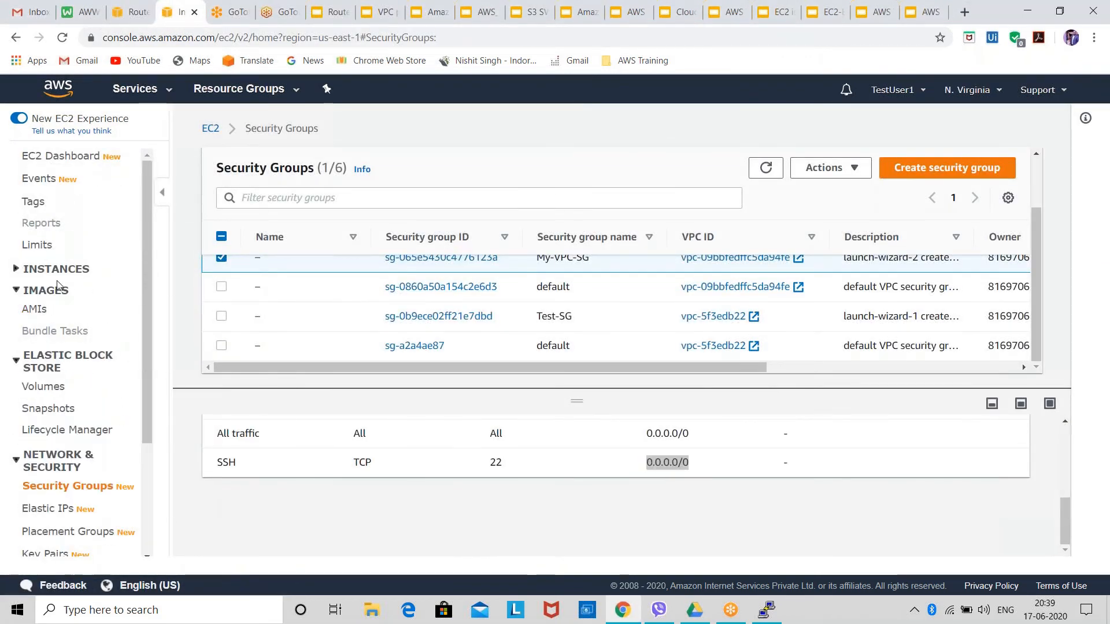
{"action": "left_click", "coordinate": [56, 269]}
{"action": "left_click", "coordinate": [51, 288]}
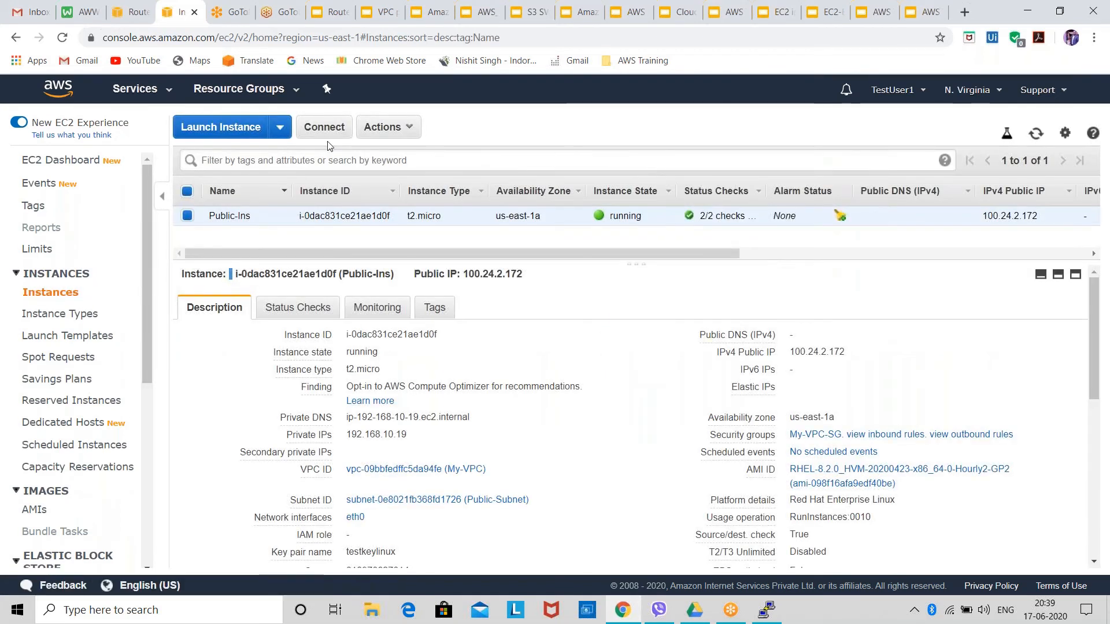
{"action": "left_click", "coordinate": [324, 129]}
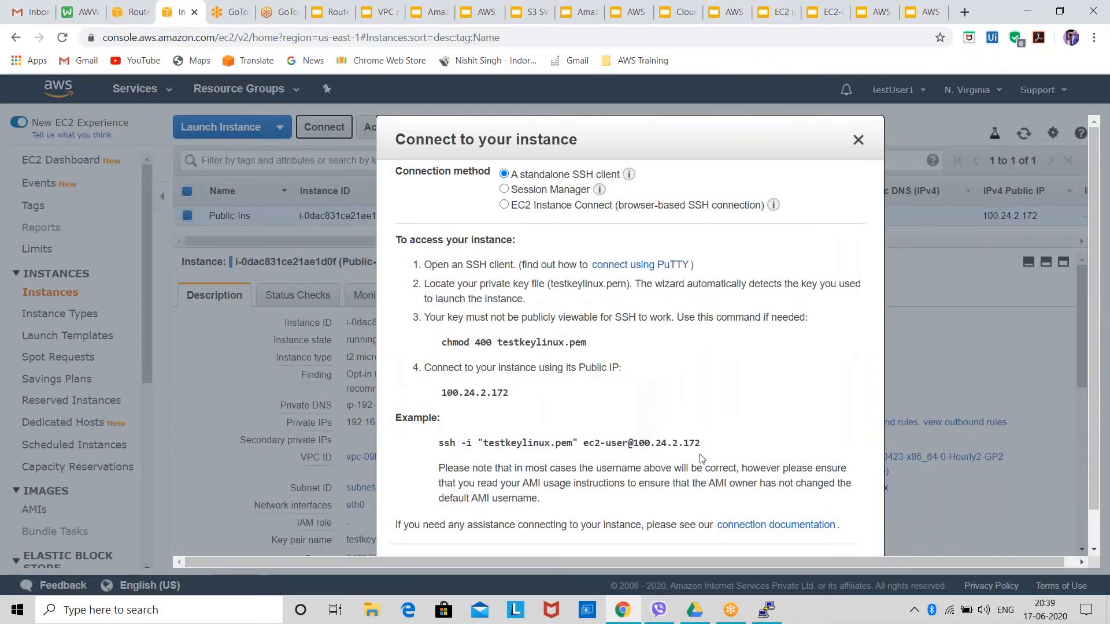
{"action": "left_click_drag", "start_coordinate": [705, 447], "coordinate": [634, 444]}
{"action": "key", "text": "ctrl+c"}
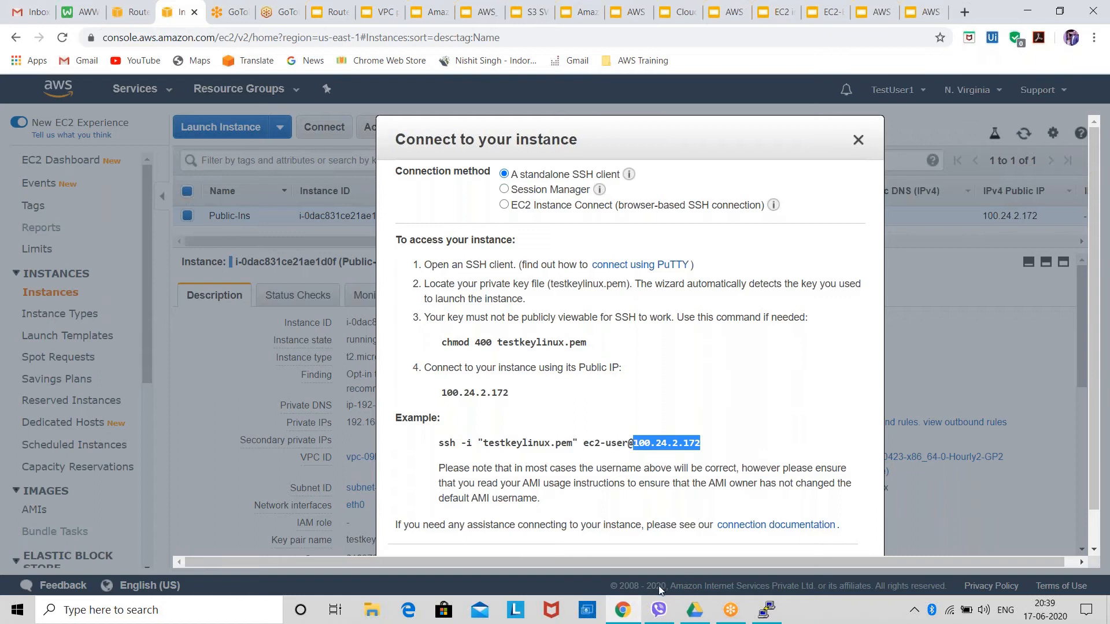
Launch PuTTY and set the session's host to the copied public IP address 100.24.2.172.
{"action": "key", "text": "super"}
{"action": "type", "text": "put"}
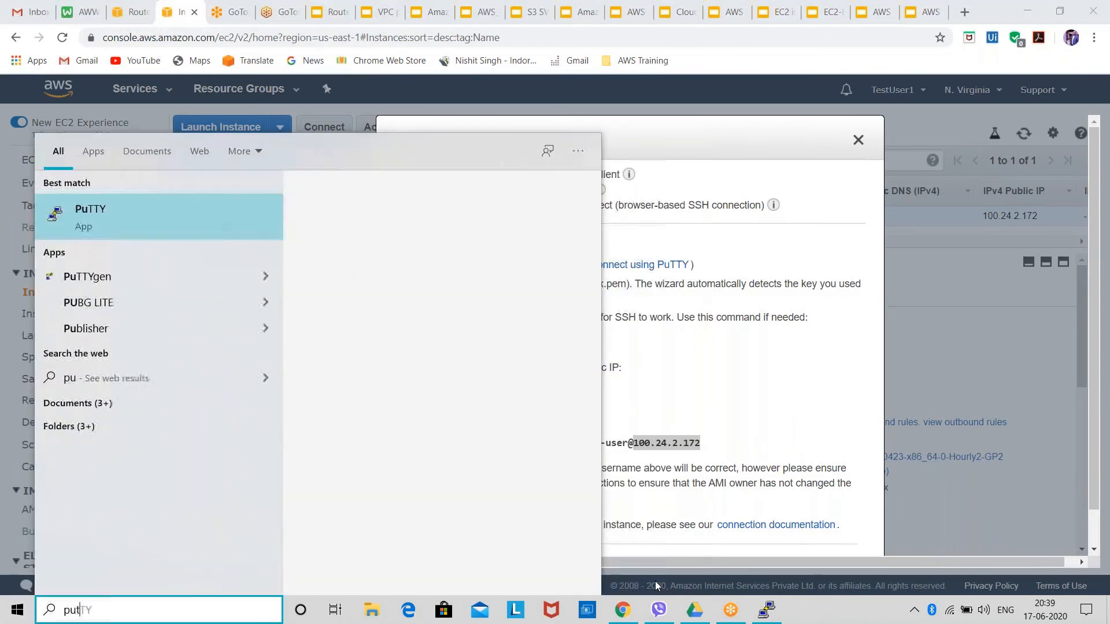
{"action": "type", "text": "ty"}
{"action": "key", "text": "Return"}
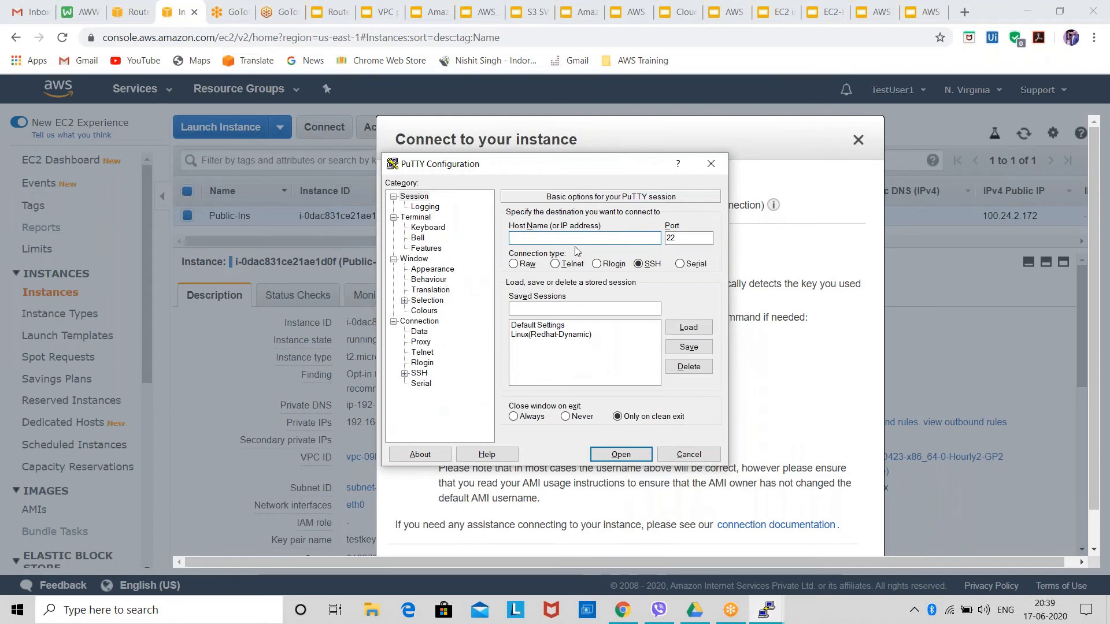
{"action": "key", "text": "ctrl+v"}
Set PuTTY's auto-login username to ec2-user and choose the linux key file from AWS key pair for SSH authentication.
{"action": "left_click", "coordinate": [420, 332]}
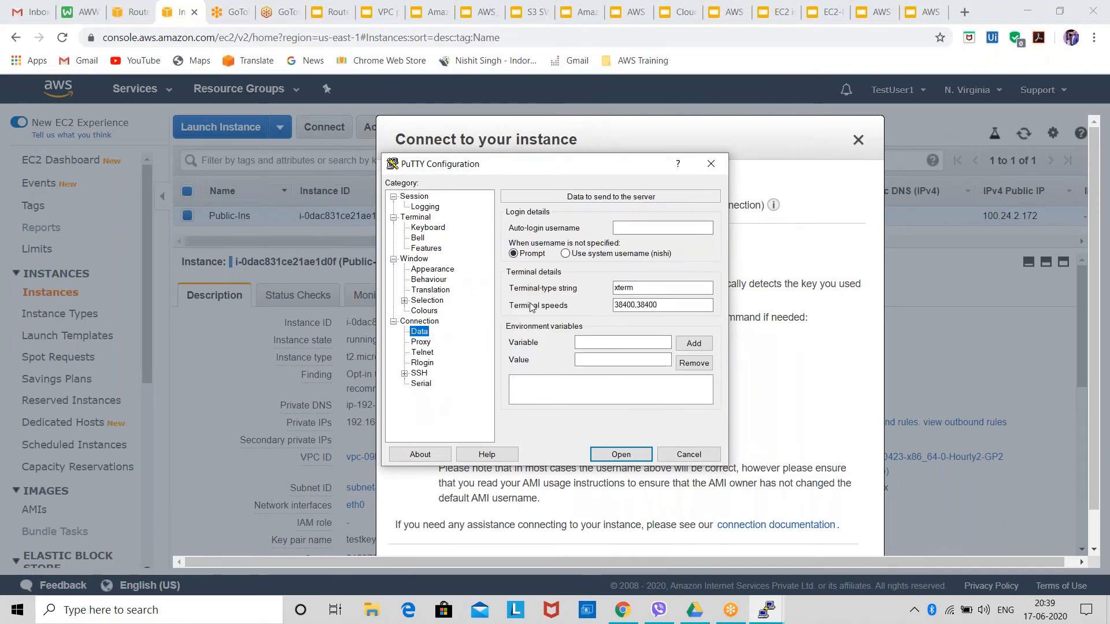
{"action": "left_click", "coordinate": [635, 228]}
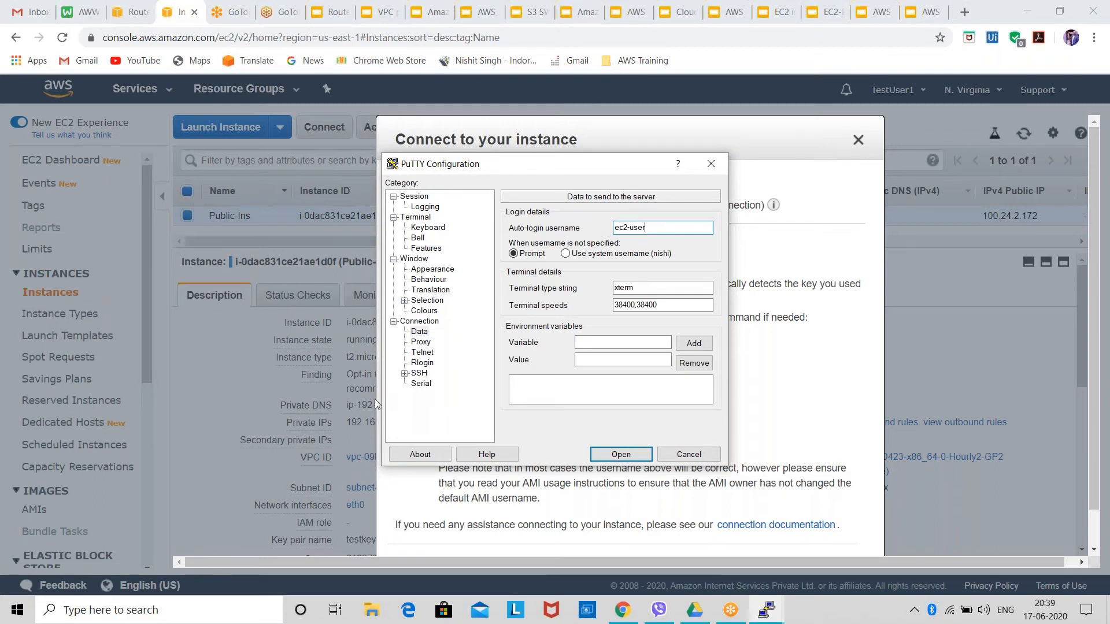
{"action": "left_click", "coordinate": [419, 373]}
{"action": "left_click", "coordinate": [404, 374]}
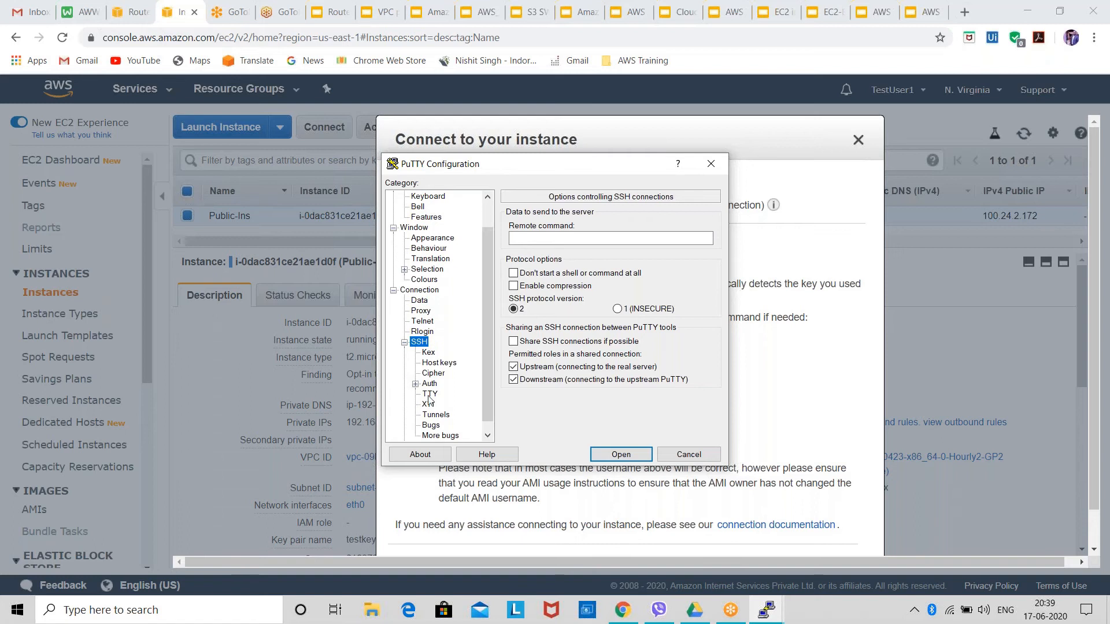
{"action": "left_click", "coordinate": [430, 384]}
{"action": "left_click", "coordinate": [688, 360]}
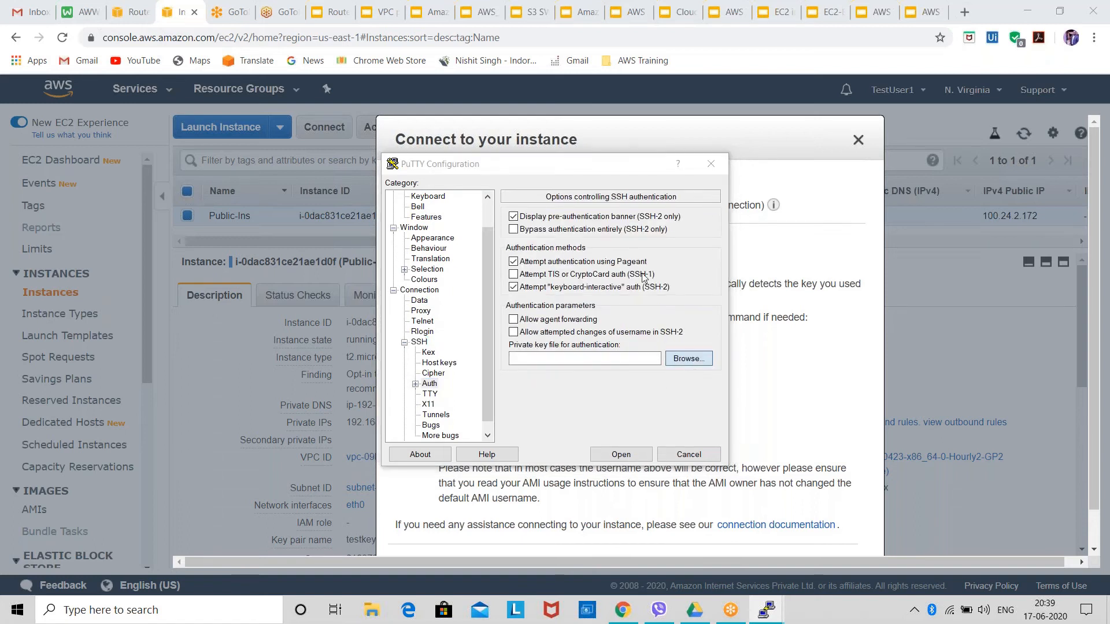
{"action": "left_click", "coordinate": [808, 499]}
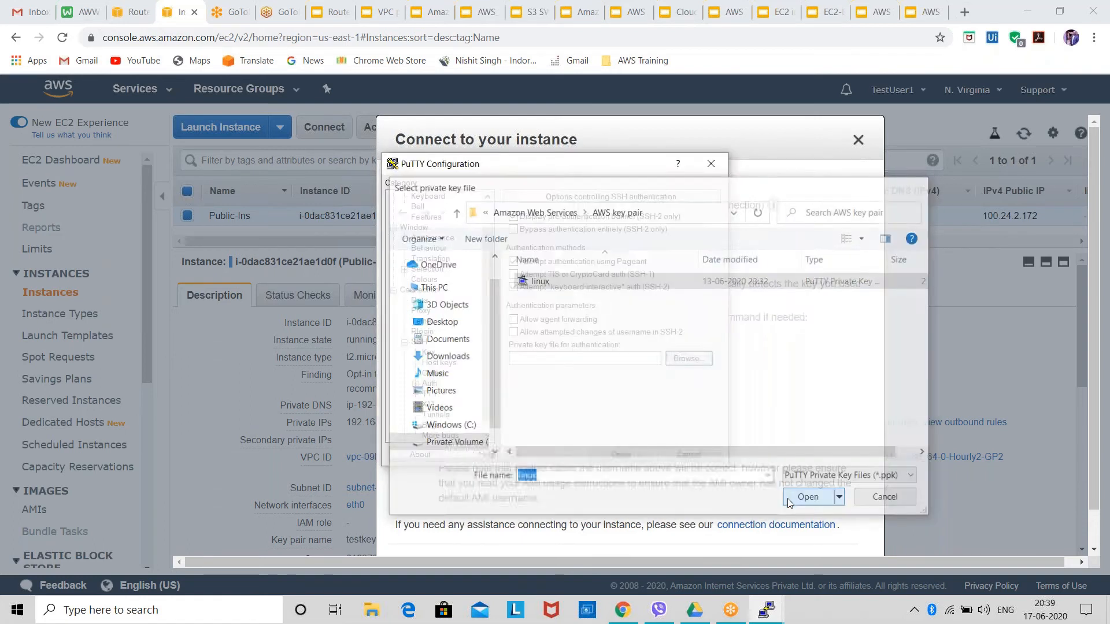
Open the SSH session with the server's host key accepted, and clear away the terminal window and the instance's connection instructions.
{"action": "left_click", "coordinate": [620, 454]}
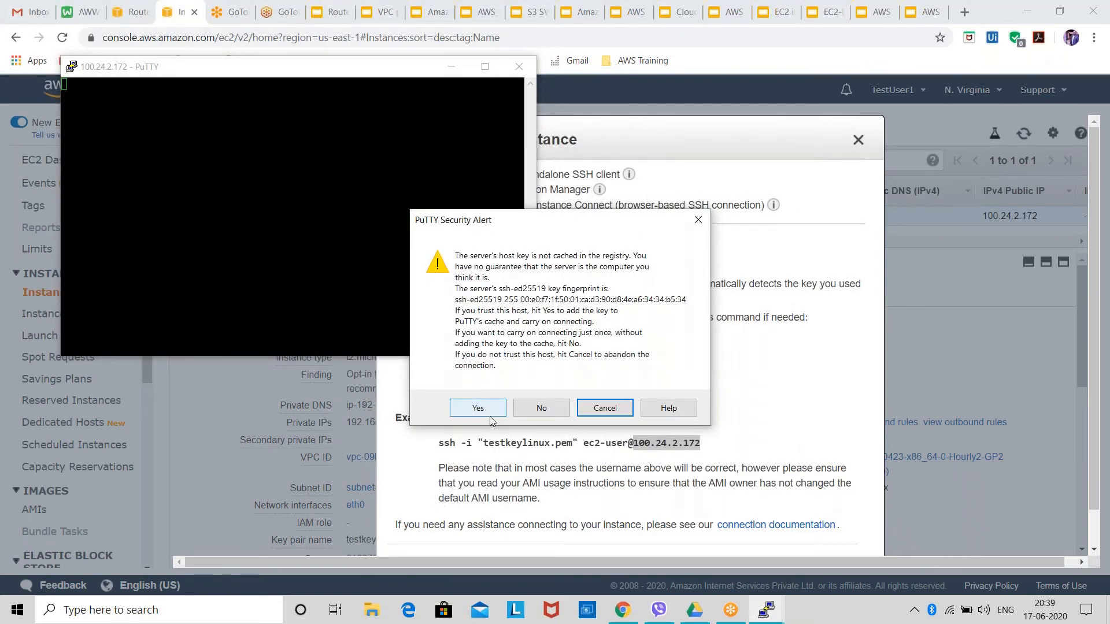
{"action": "left_click", "coordinate": [489, 417]}
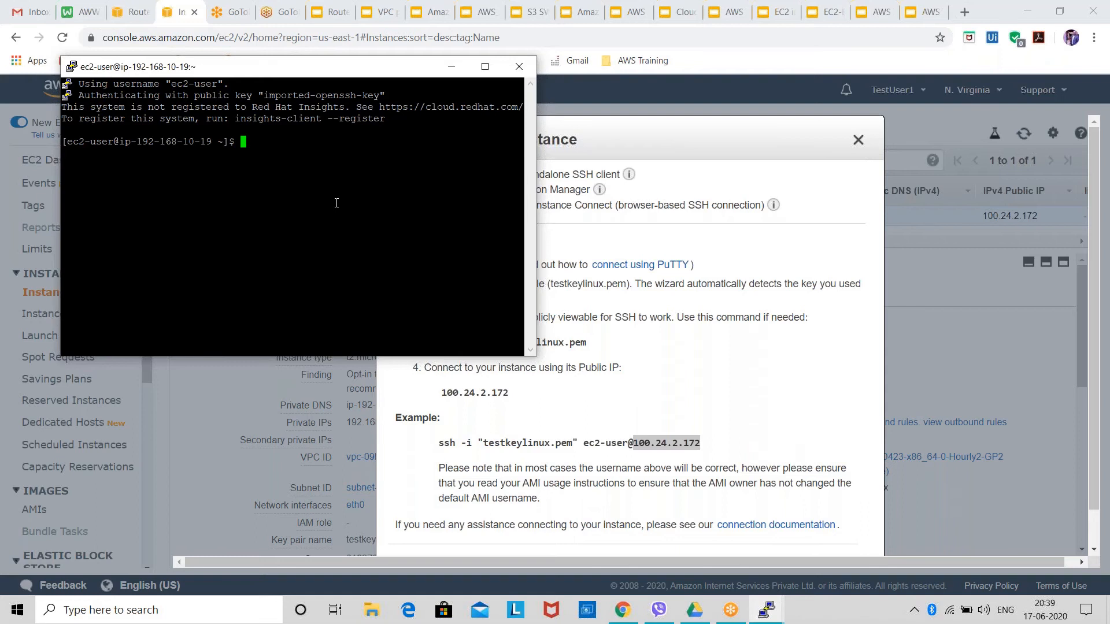
{"action": "left_click", "coordinate": [449, 67]}
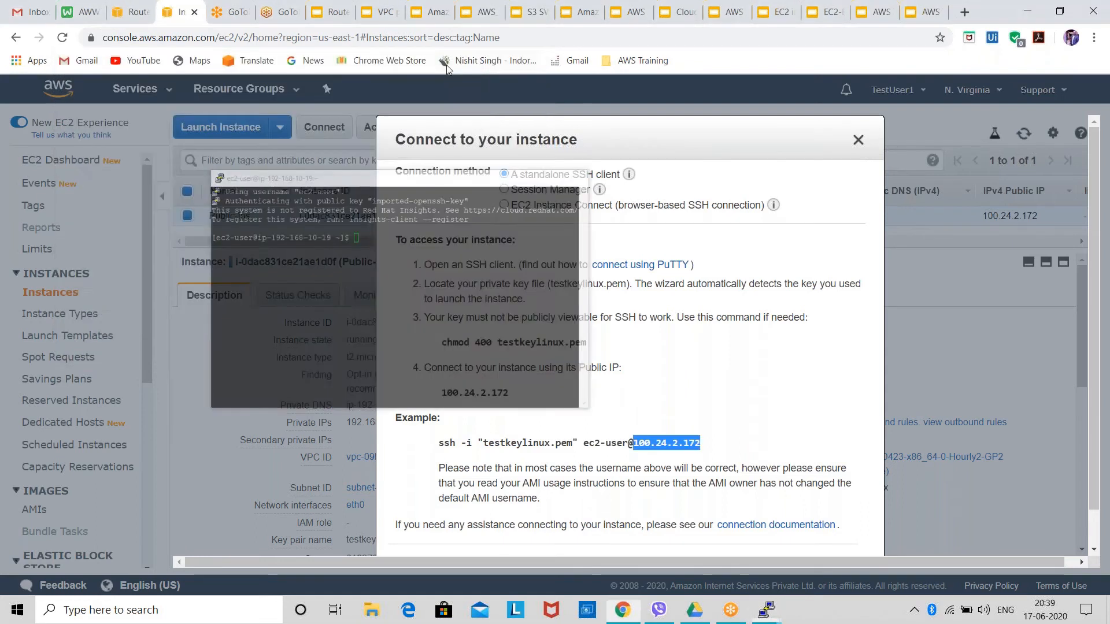
{"action": "left_click_drag", "start_coordinate": [467, 143], "coordinate": [160, 133]}
{"action": "left_click", "coordinate": [552, 134]}
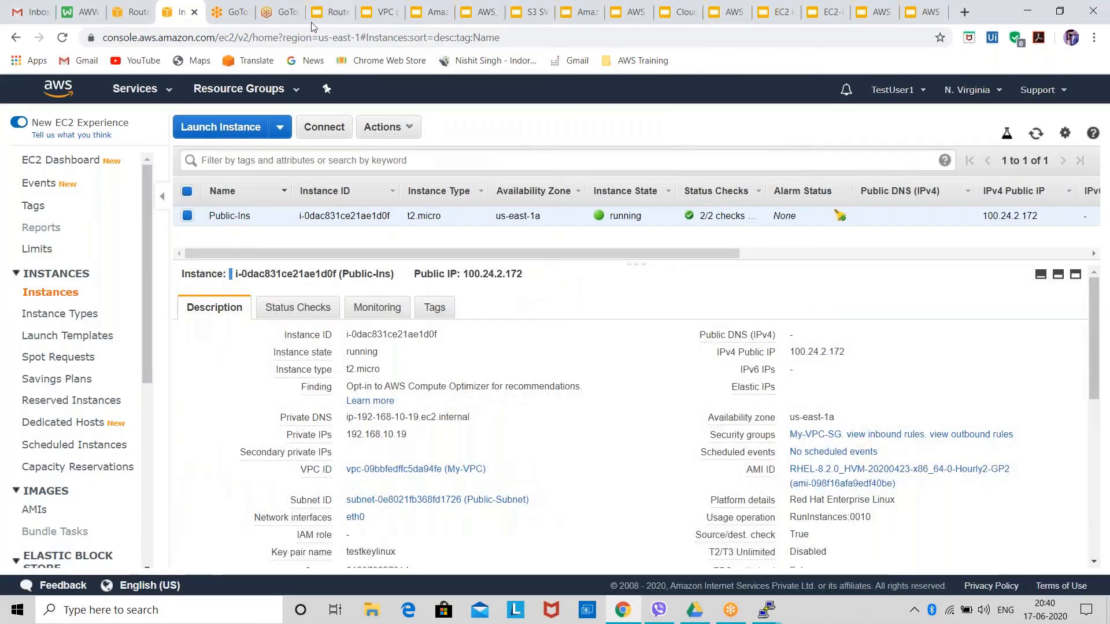
Review My-VPC's details and the subnets list in the VPC console.
{"action": "left_click", "coordinate": [132, 13]}
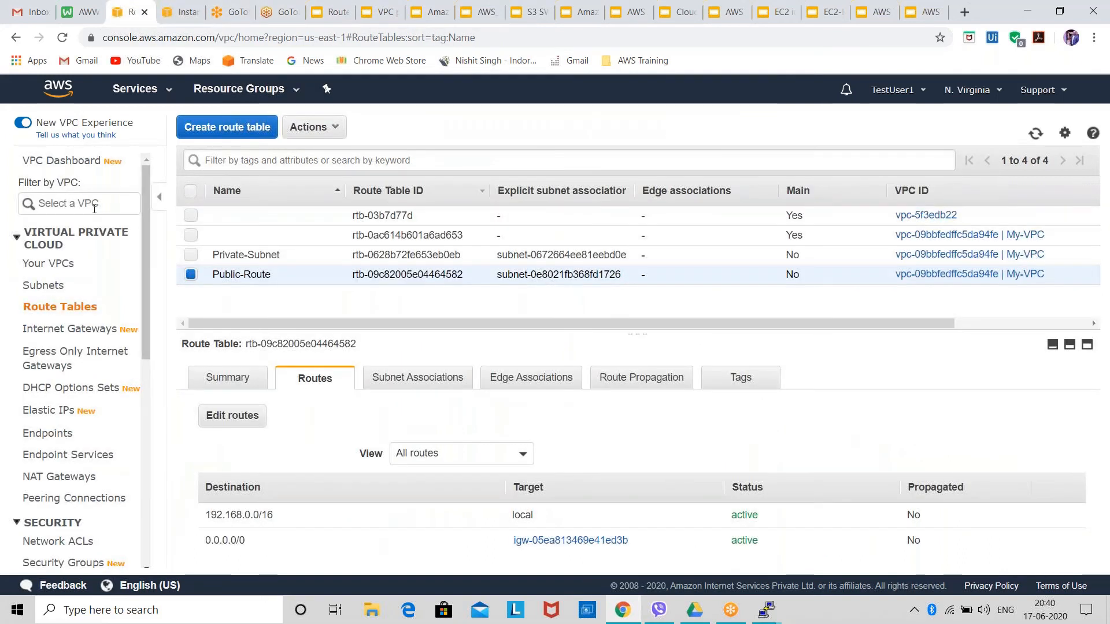
{"action": "left_click", "coordinate": [57, 264]}
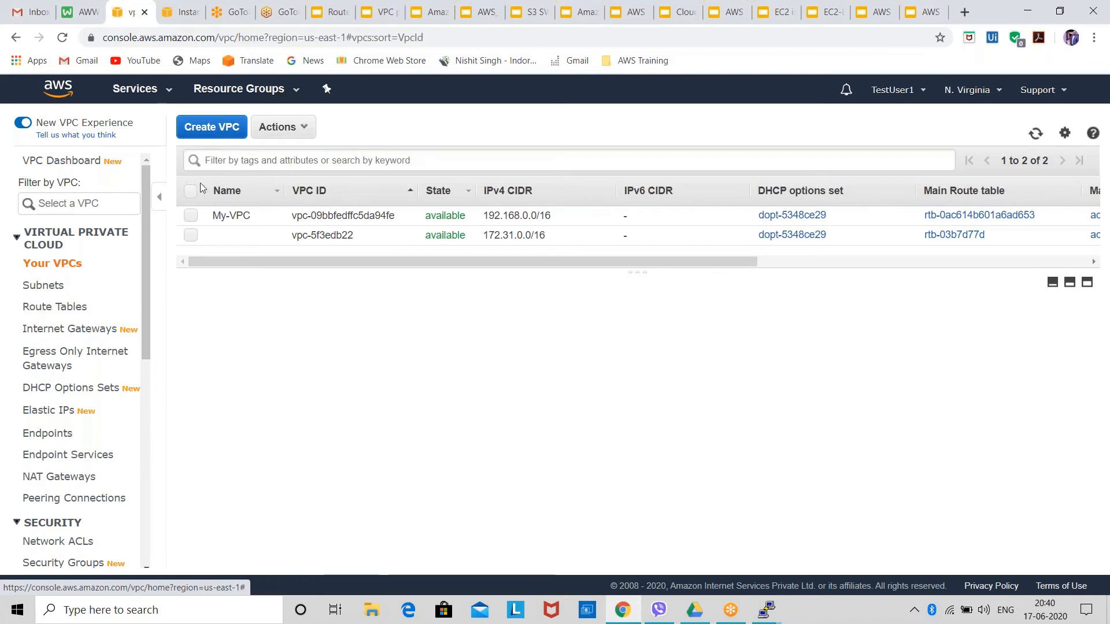
{"action": "double_click", "coordinate": [215, 216]}
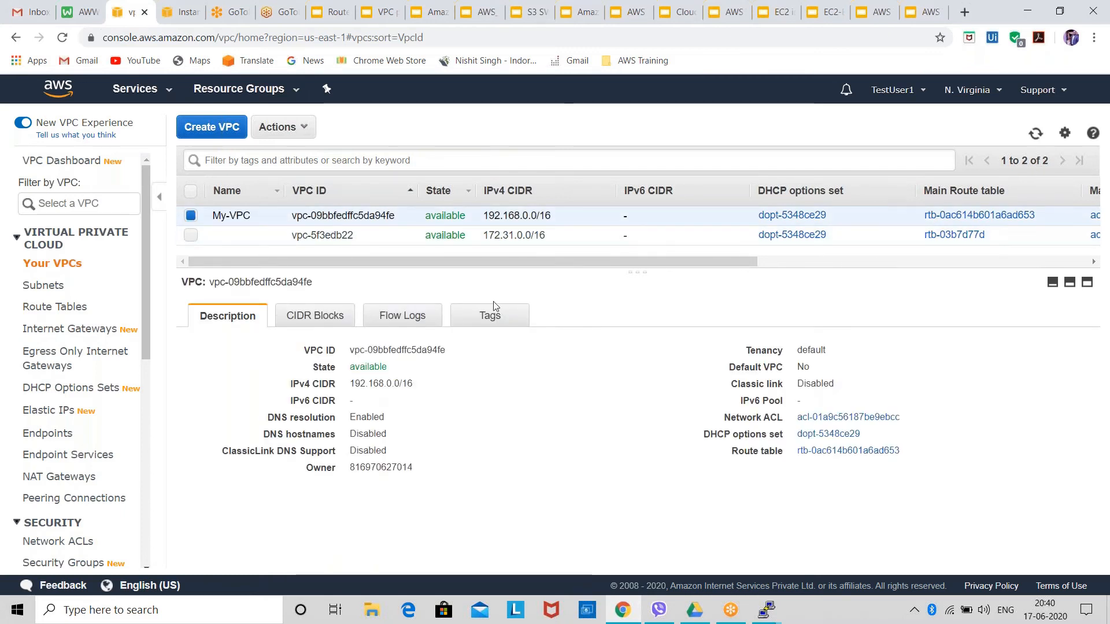
{"action": "left_click", "coordinate": [49, 296]}
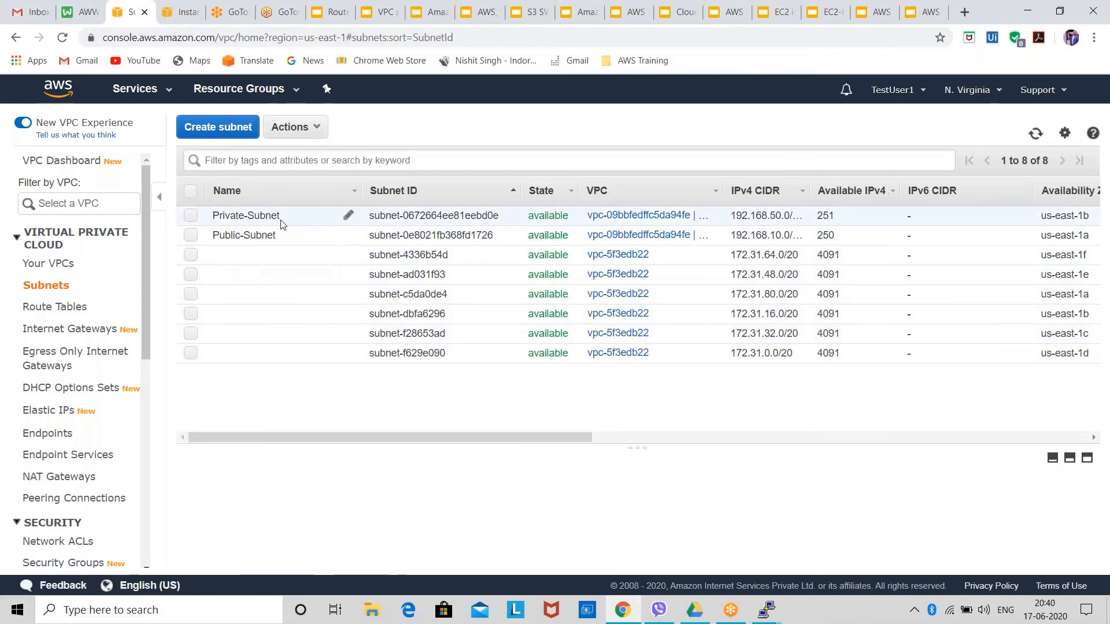
Review the Private-Subnet and Public-Subnet entries in the subnets list and check the route tables list against them.
{"action": "left_click_drag", "start_coordinate": [280, 219], "coordinate": [208, 223]}
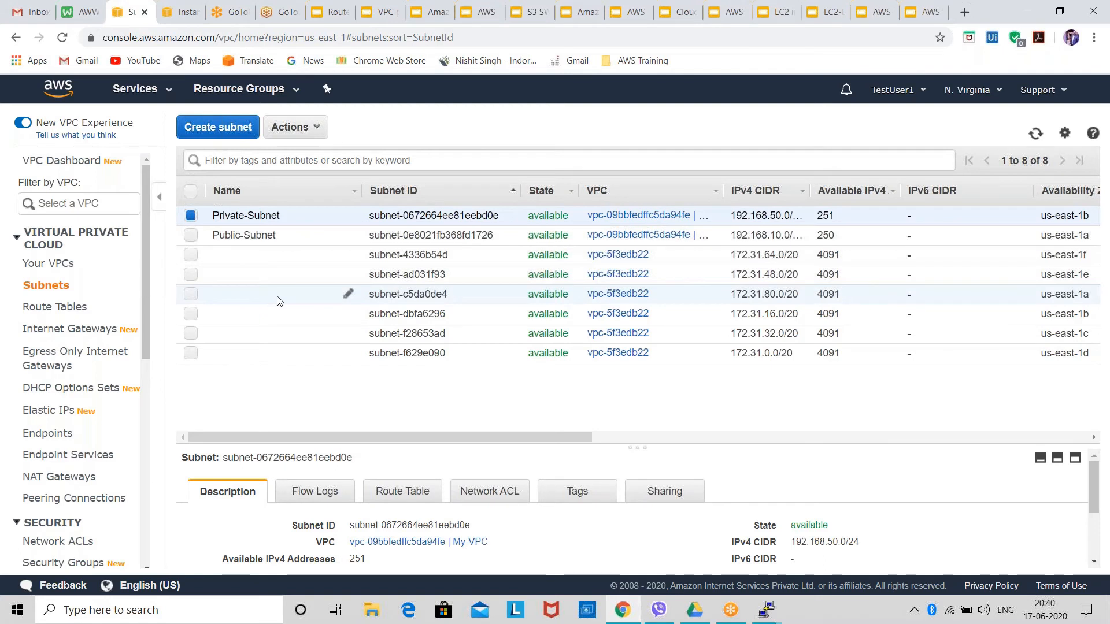
{"action": "left_click_drag", "start_coordinate": [277, 237], "coordinate": [197, 237]}
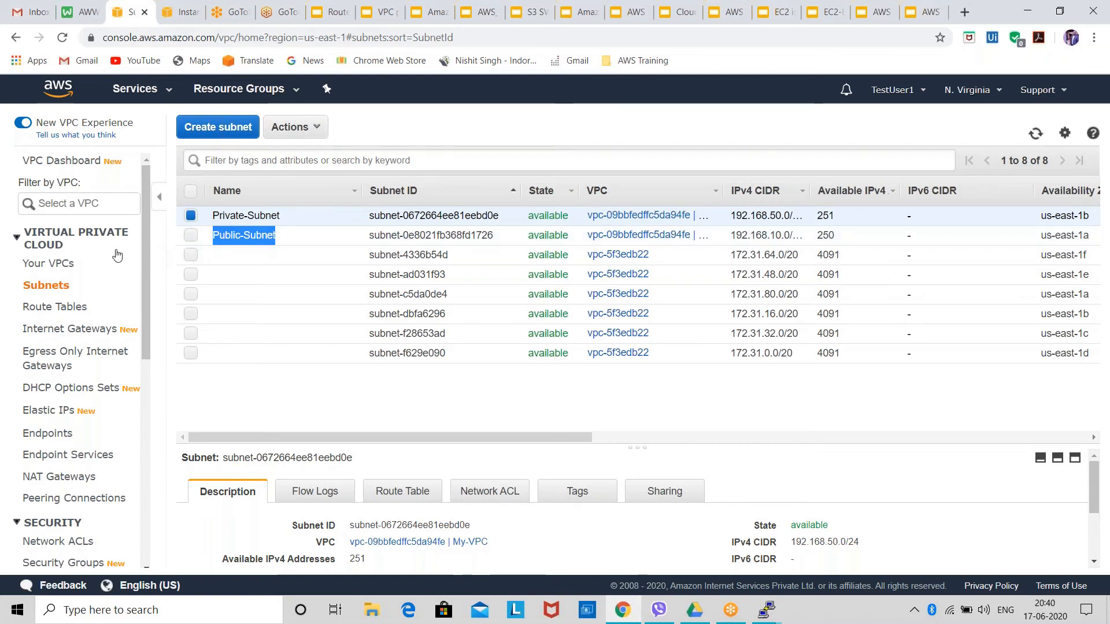
{"action": "left_click", "coordinate": [82, 307]}
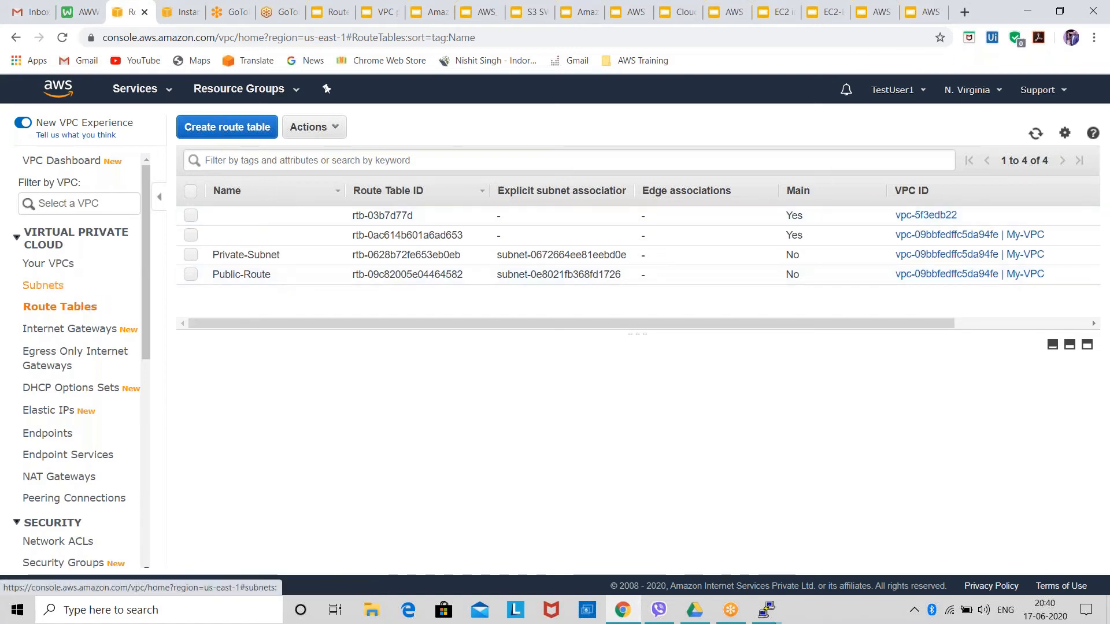
{"action": "left_click", "coordinate": [46, 285]}
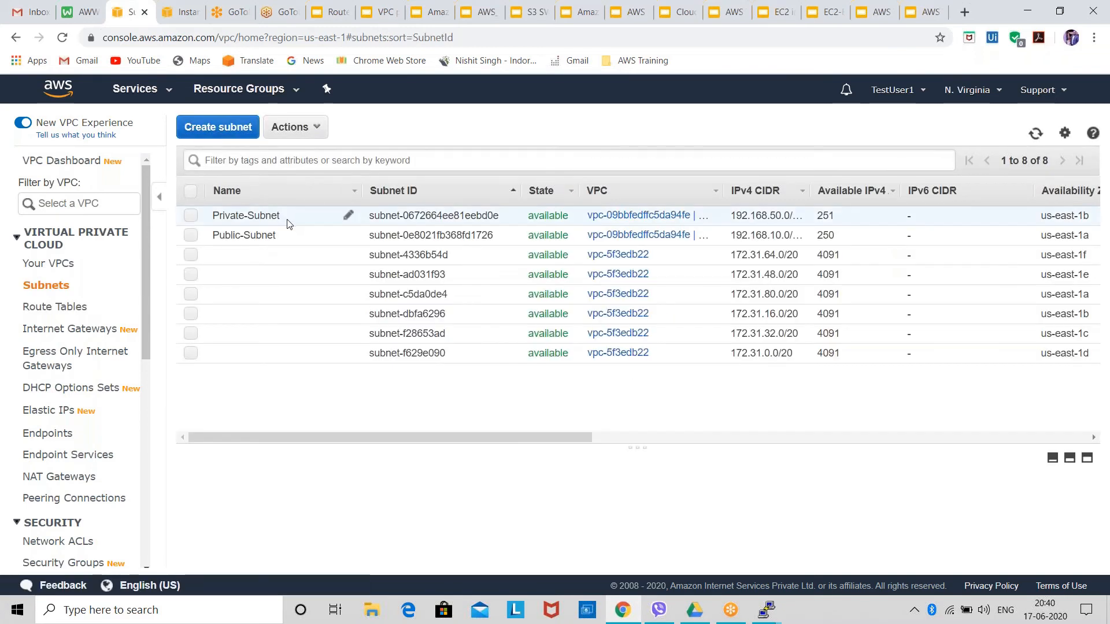
{"action": "left_click_drag", "start_coordinate": [290, 225], "coordinate": [221, 226]}
{"action": "left_click_drag", "start_coordinate": [301, 234], "coordinate": [183, 231]}
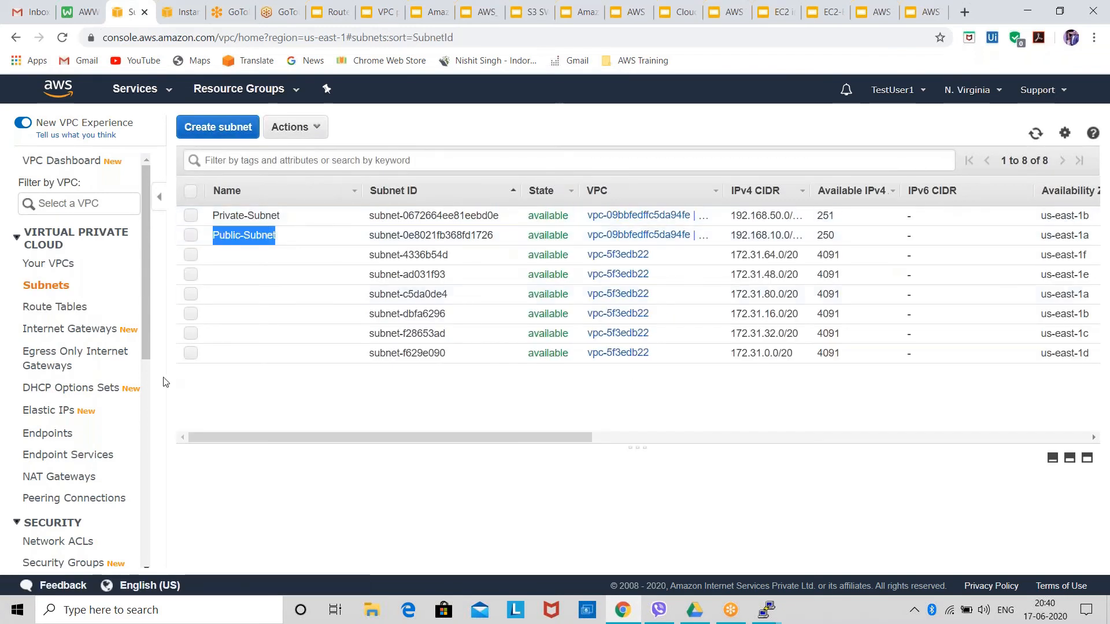
Examine which subnets are associated with the Public-Route and Private-Subnet route tables, leaving the associations as they are.
{"action": "left_click", "coordinate": [43, 308]}
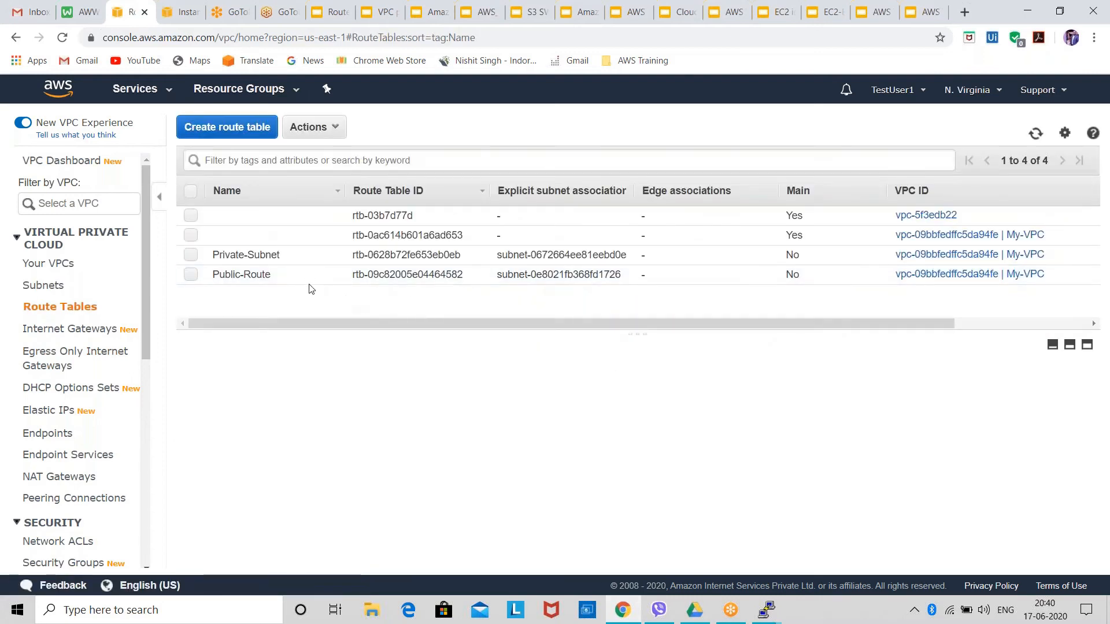
{"action": "left_click_drag", "start_coordinate": [275, 275], "coordinate": [214, 275]}
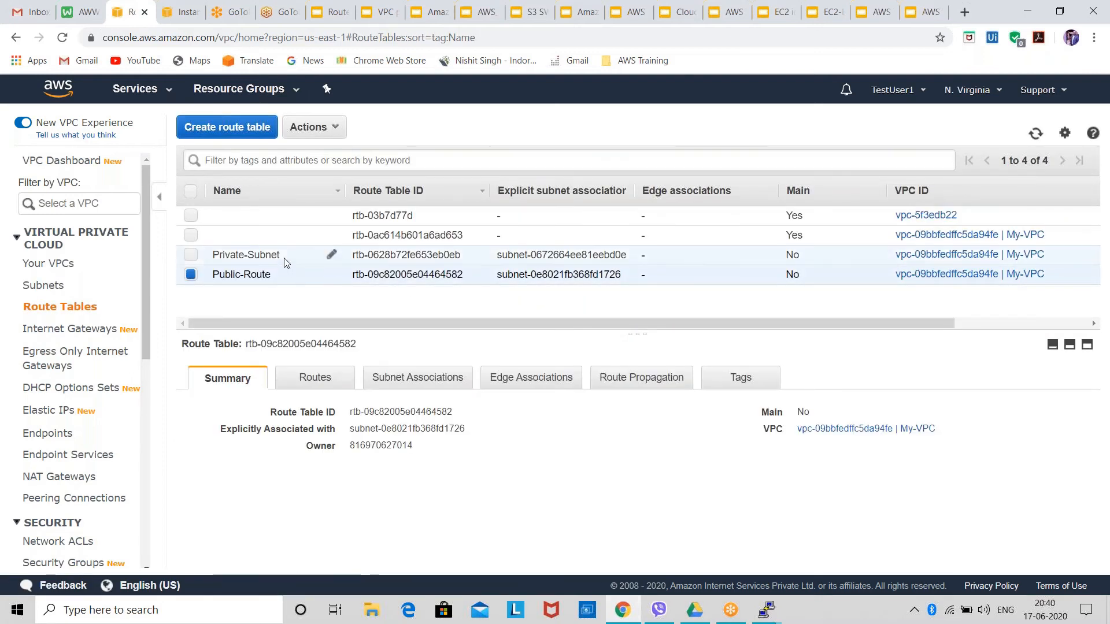
{"action": "left_click_drag", "start_coordinate": [282, 258], "coordinate": [190, 258]}
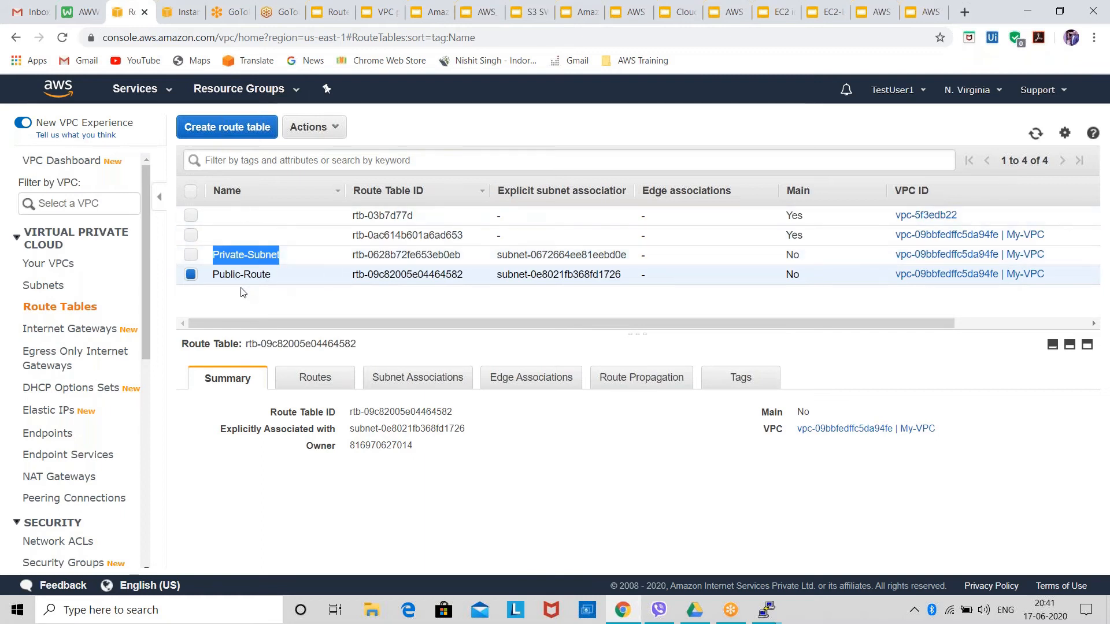
{"action": "left_click", "coordinate": [269, 297]}
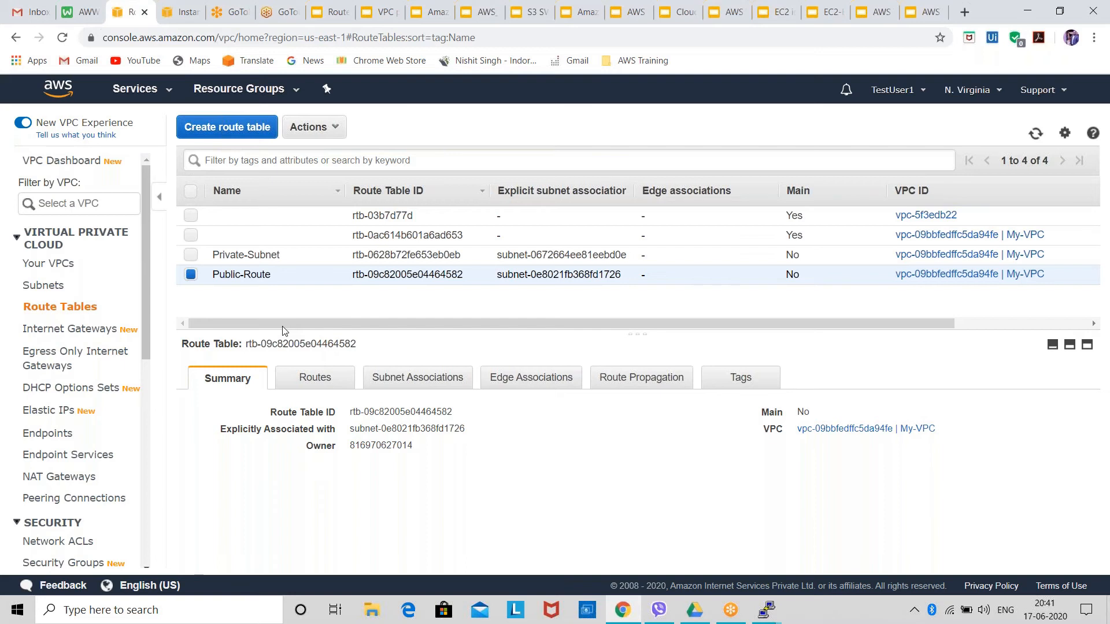
{"action": "left_click", "coordinate": [418, 377]}
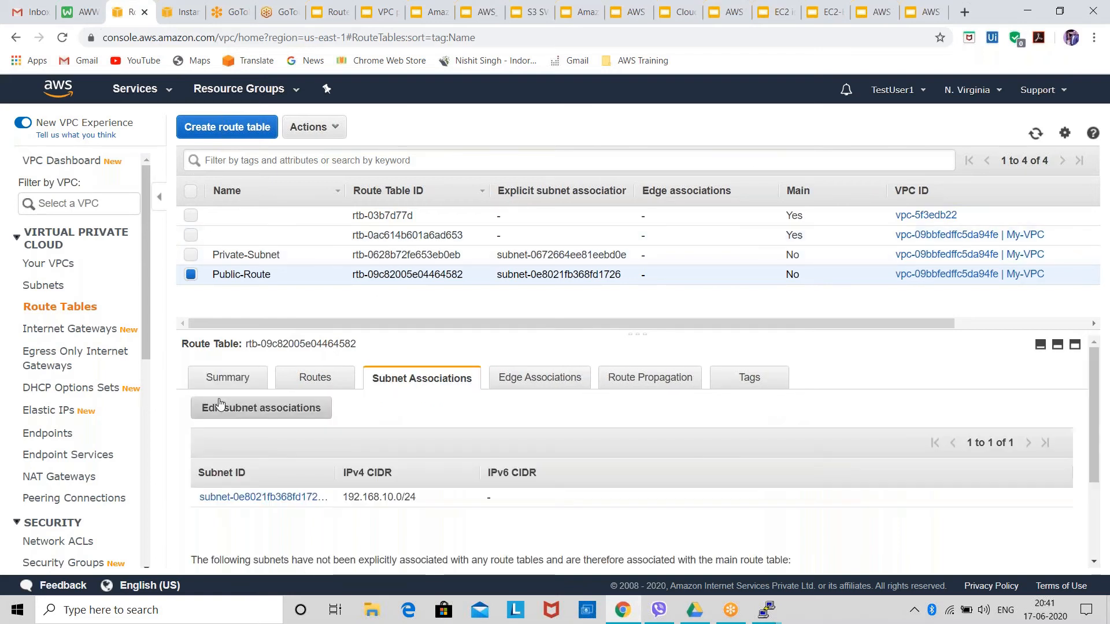
{"action": "left_click", "coordinate": [289, 411]}
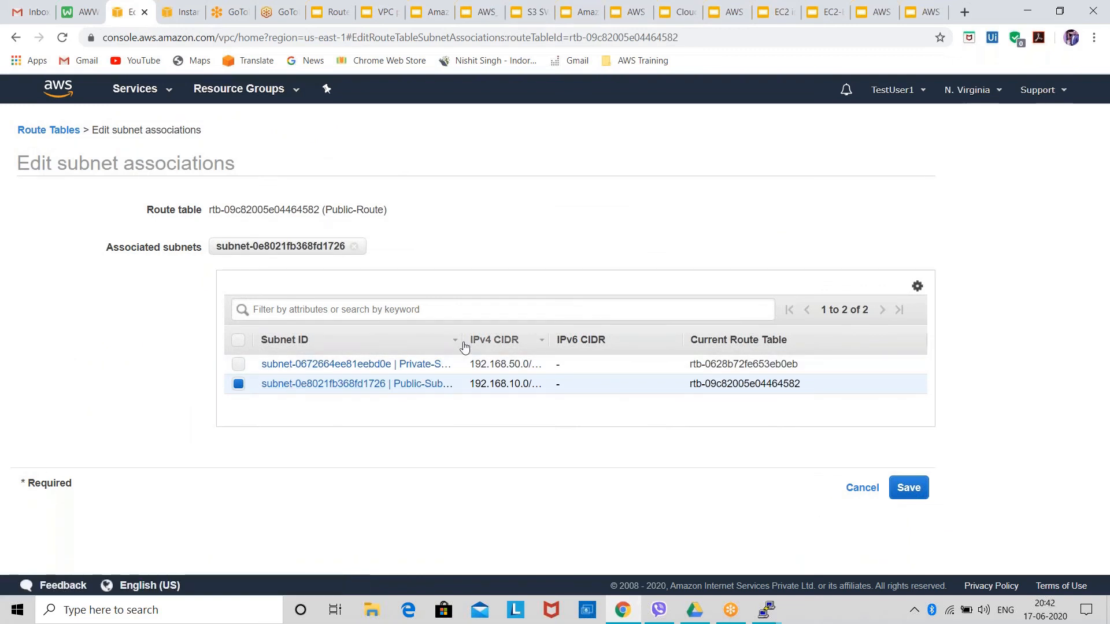
{"action": "left_click_drag", "start_coordinate": [461, 341], "coordinate": [565, 342]}
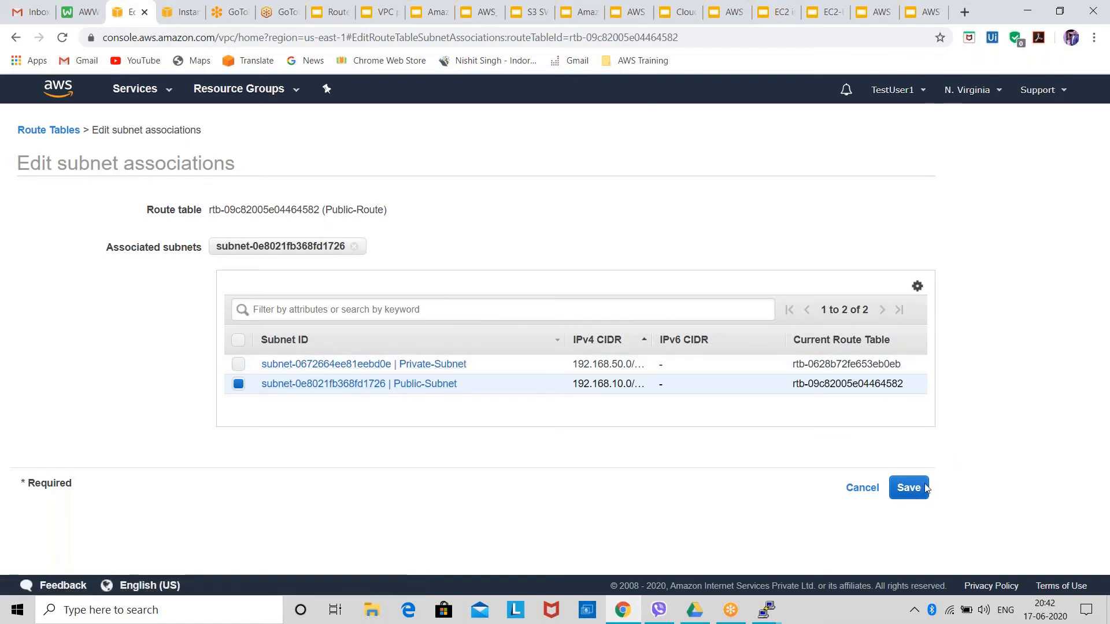
{"action": "left_click", "coordinate": [63, 132]}
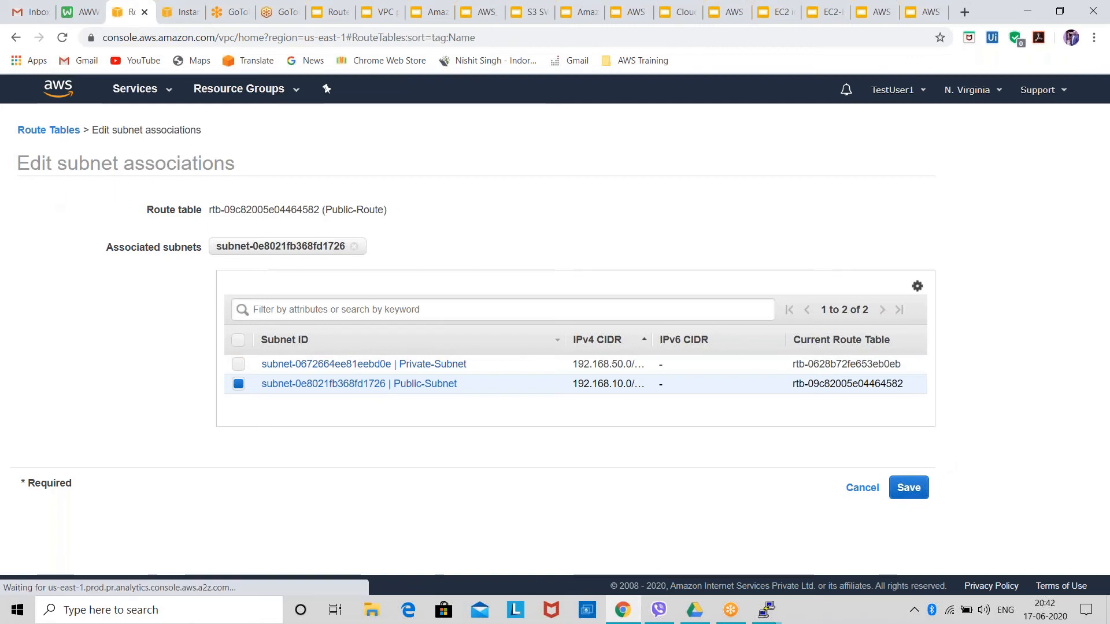
{"action": "scroll", "coordinate": [304, 440], "scroll_direction": "down", "scroll_amount": 1}
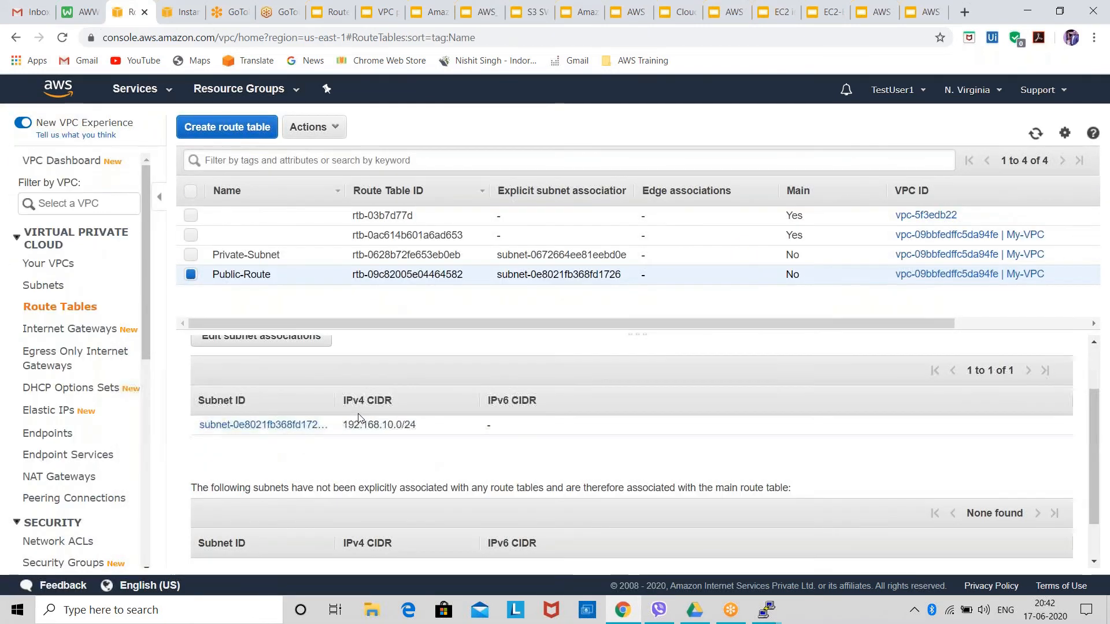
{"action": "left_click", "coordinate": [291, 266]}
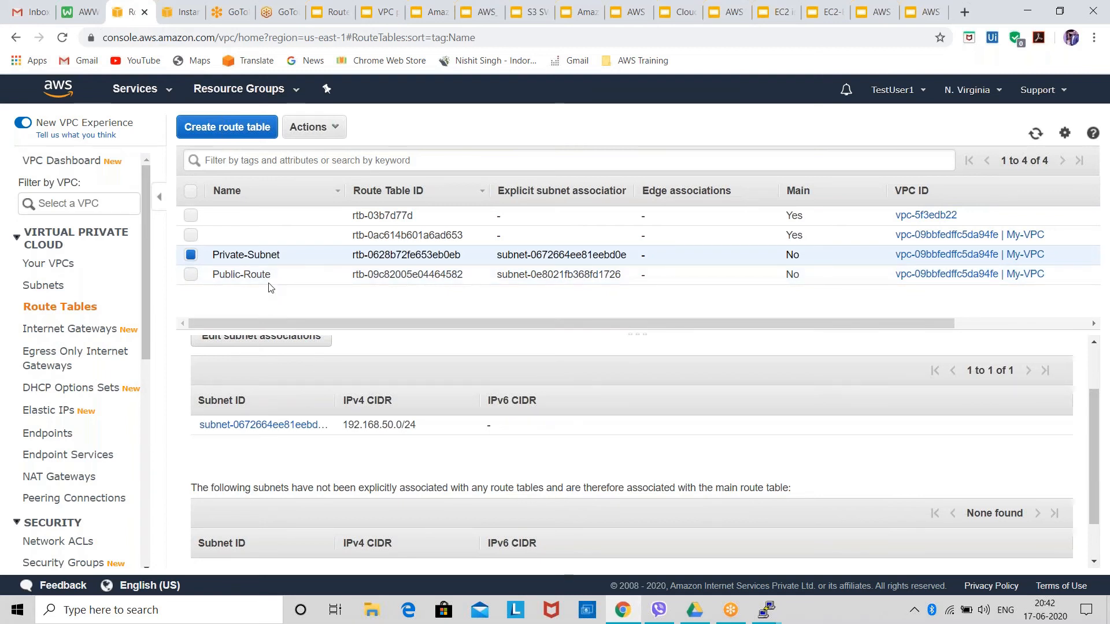
{"action": "left_click", "coordinate": [331, 254]}
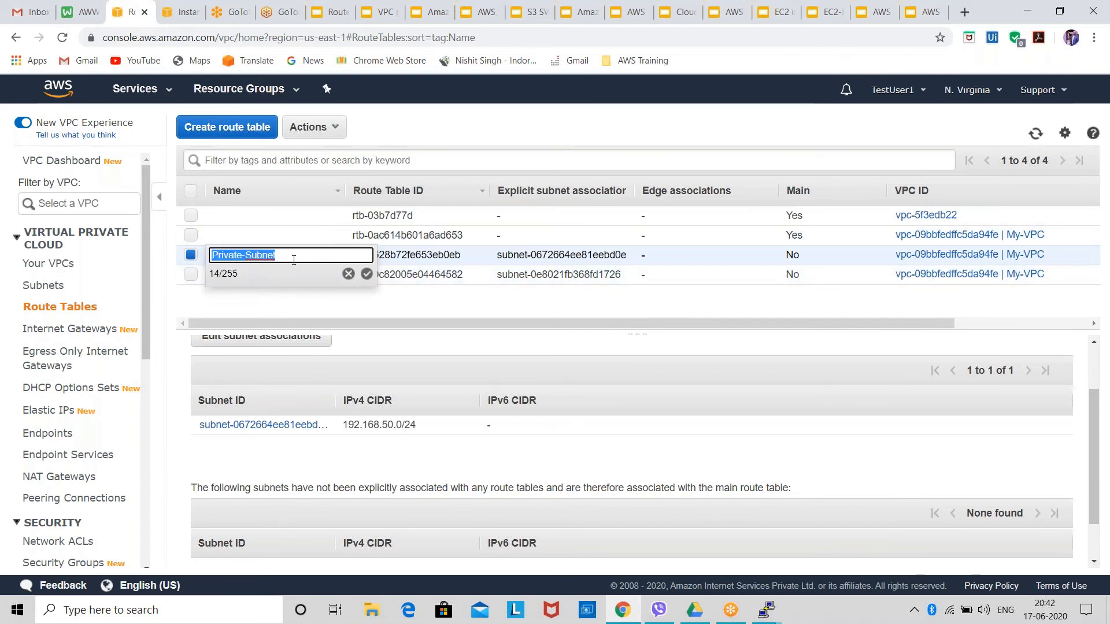
{"action": "left_click", "coordinate": [290, 257]}
{"action": "key", "text": "BackSpace"}
{"action": "key", "text": "BackSpace"}
{"action": "key", "text": "BackSpace"}
{"action": "key", "text": "BackSpace"}
{"action": "key", "text": "BackSpace"}
{"action": "key", "text": "BackSpace"}
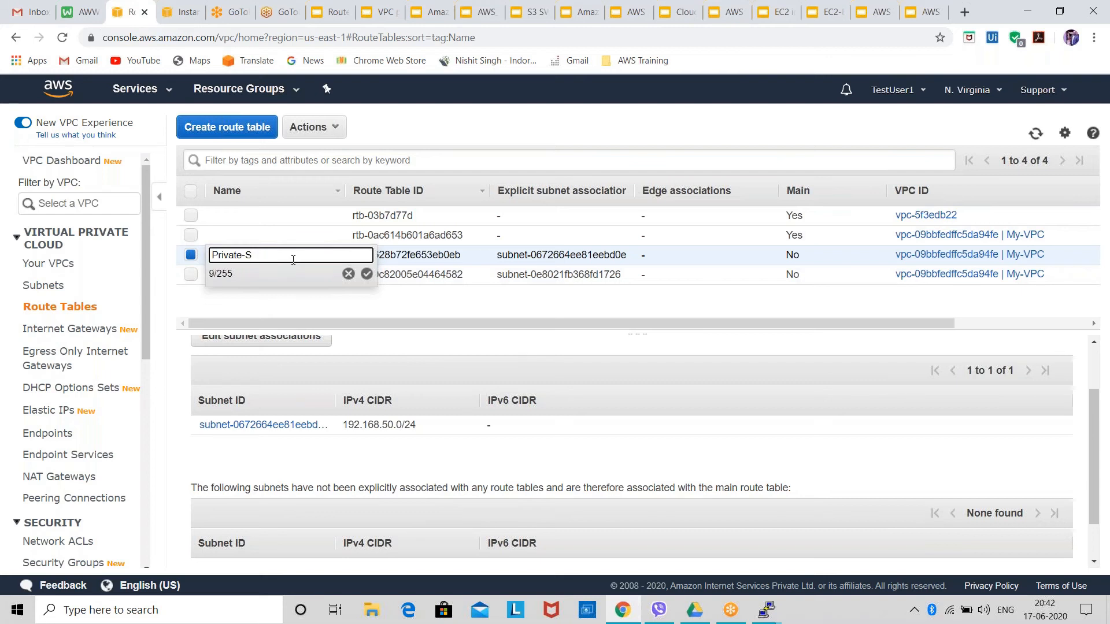
{"action": "type", "text": "Route"}
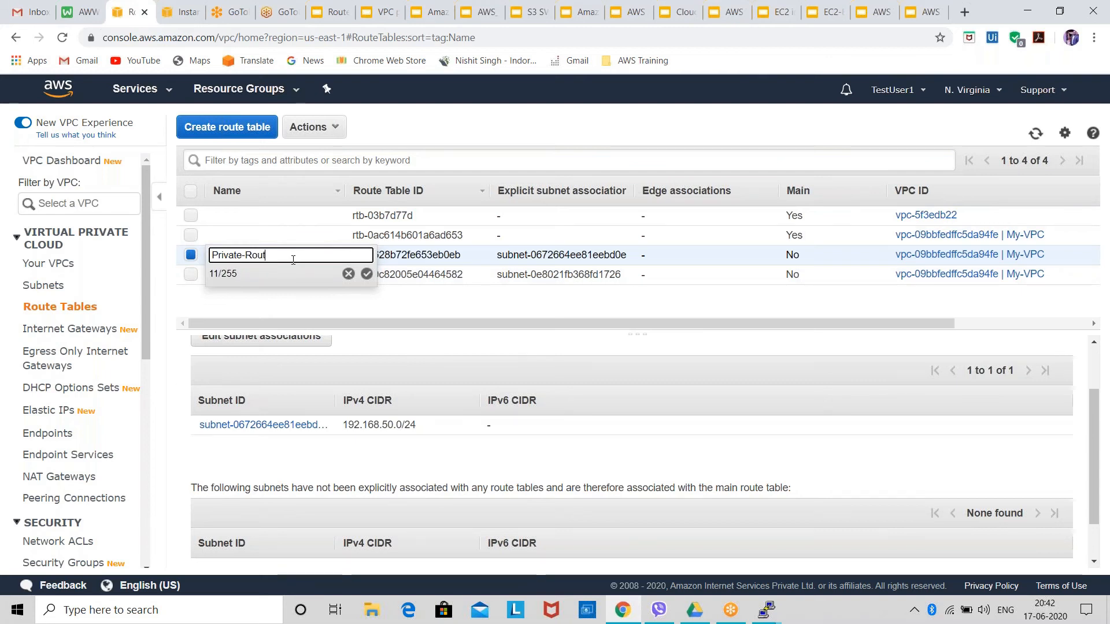
{"action": "left_click", "coordinate": [246, 298]}
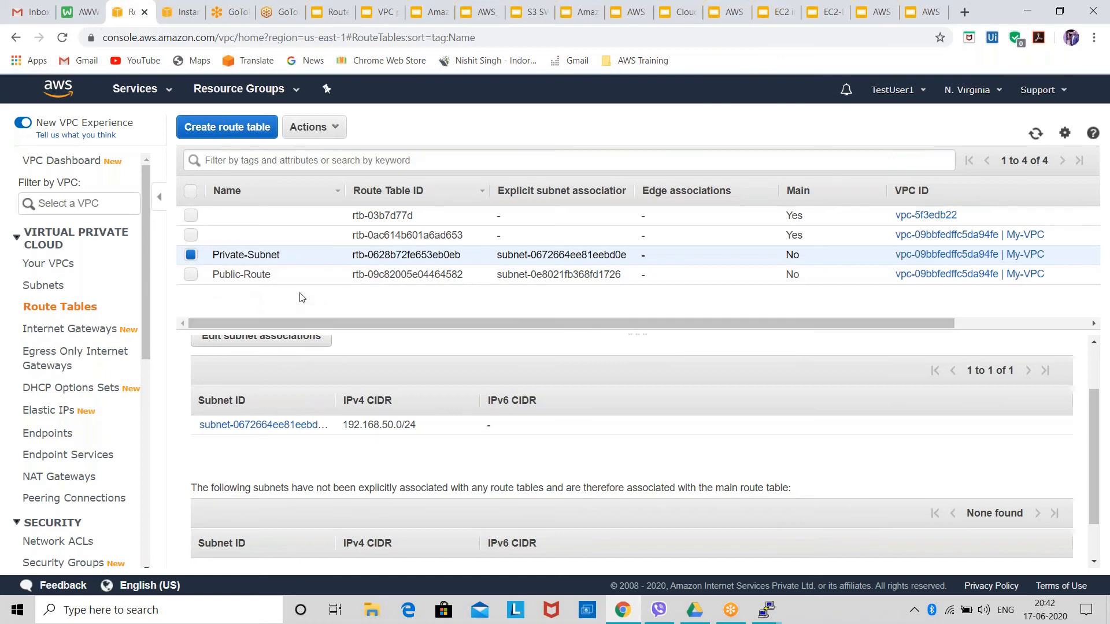
Rename the Private-Subnet route table to Private-Route and save the new name.
{"action": "left_click", "coordinate": [332, 255]}
{"action": "left_click", "coordinate": [306, 255]}
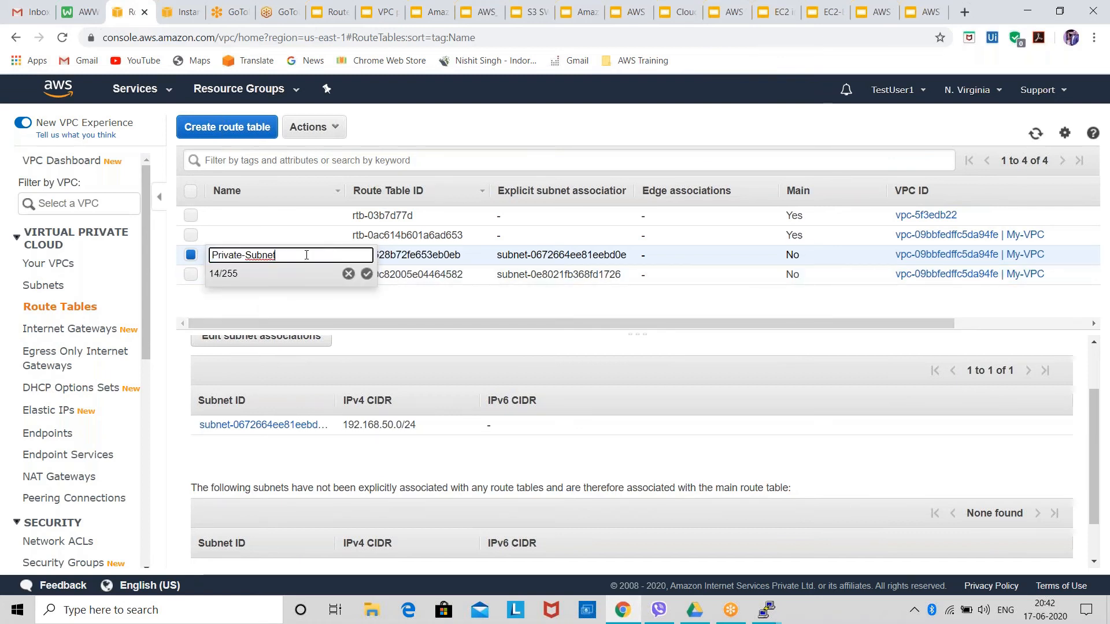
{"action": "key", "text": "BackSpace"}
{"action": "key", "text": "BackSpace"}
{"action": "key", "text": "BackSpace"}
{"action": "key", "text": "BackSpace"}
{"action": "key", "text": "BackSpace"}
{"action": "key", "text": "BackSpace"}
{"action": "type", "text": "Route"}
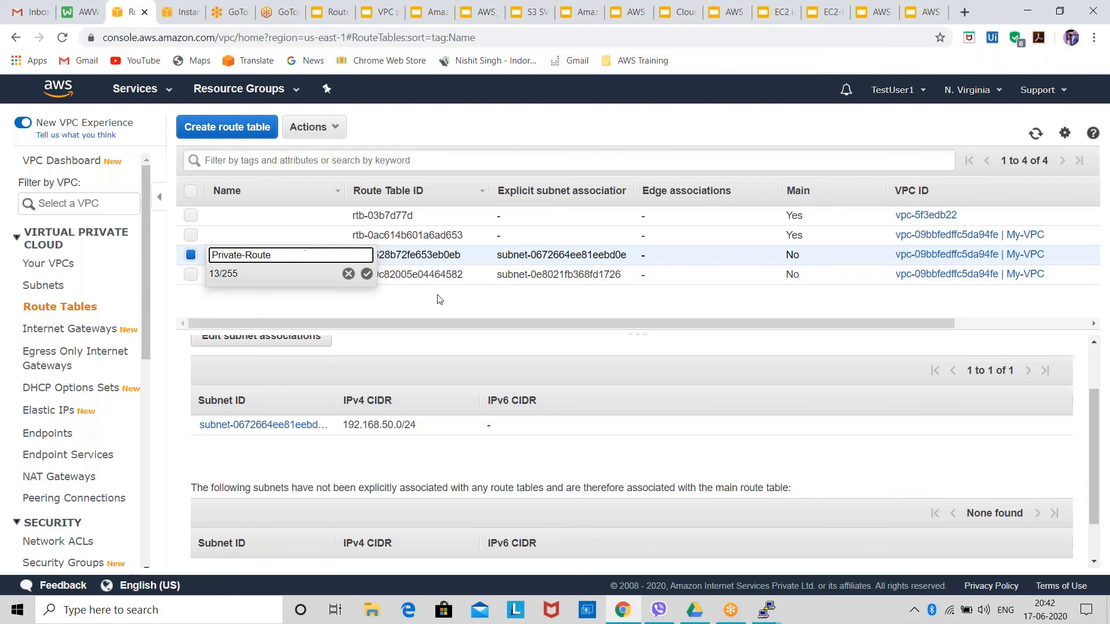
{"action": "left_click", "coordinate": [366, 274]}
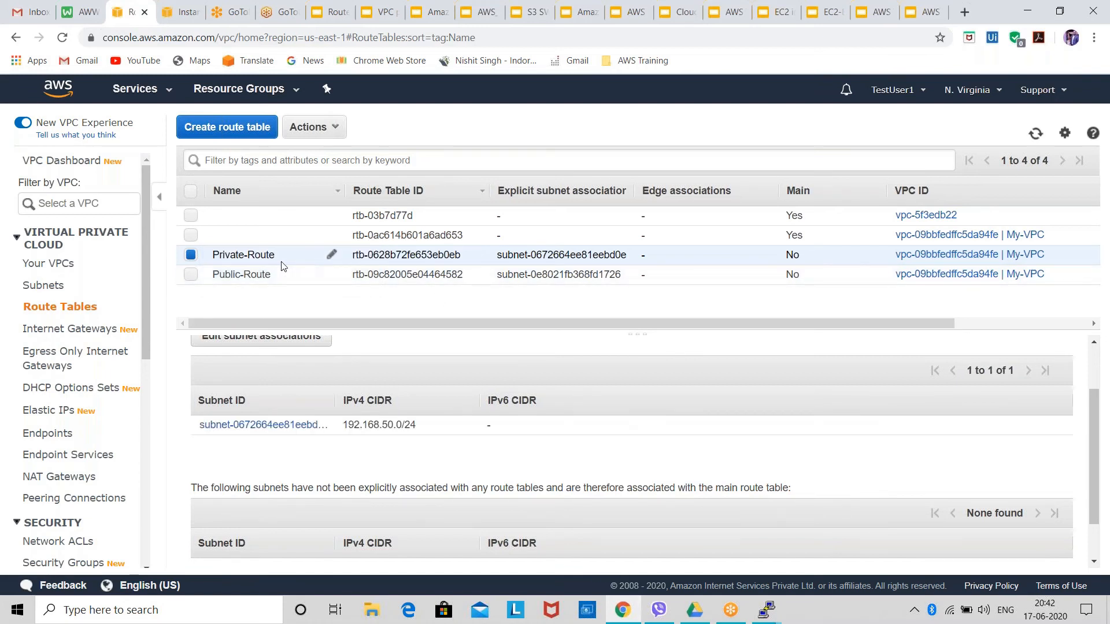
Inspect the Private-Route table's editable subnet associations and return to the route tables list without changing them.
{"action": "scroll", "coordinate": [318, 377], "scroll_direction": "up", "scroll_amount": 2}
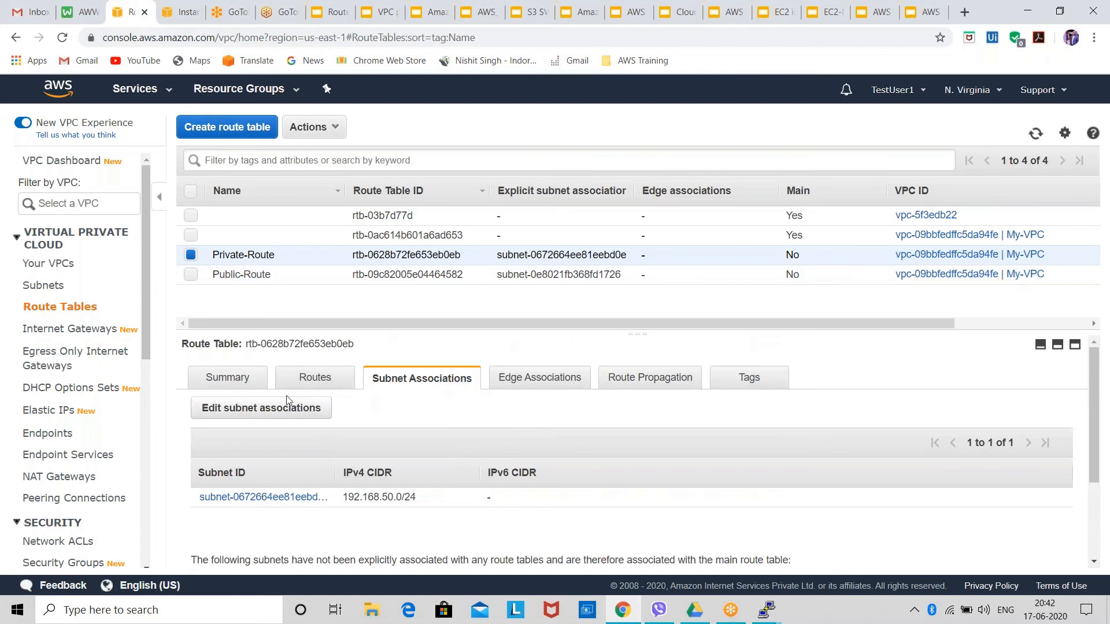
{"action": "left_click", "coordinate": [310, 409]}
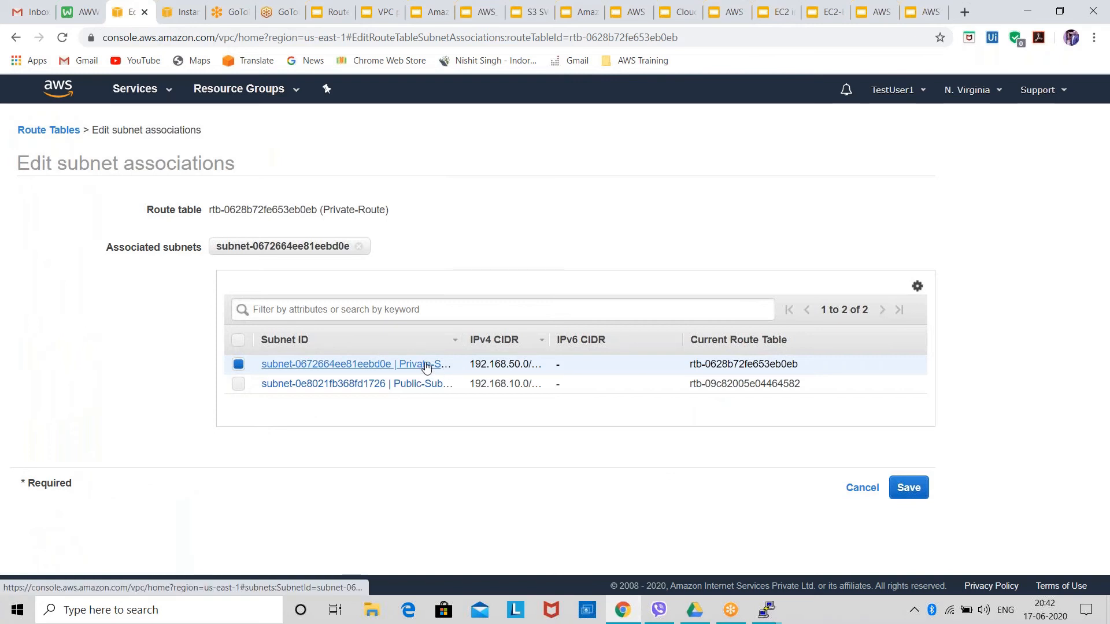
{"action": "left_click", "coordinate": [40, 132]}
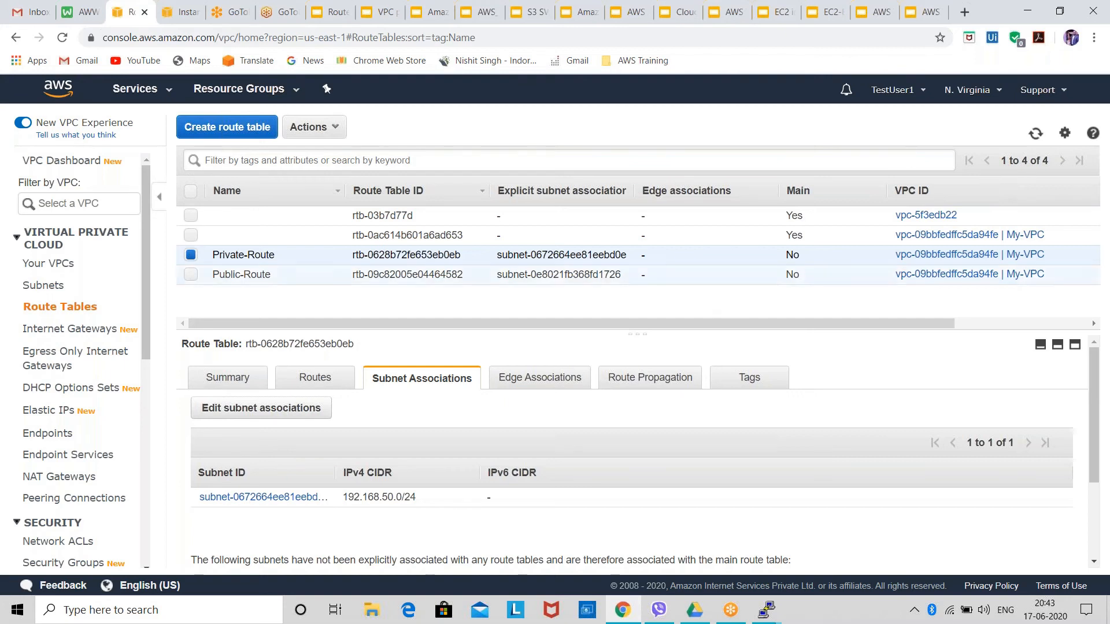
Examine the My-VPC-IG internet gateway's VPC attachment and the attach and detach actions available for it.
{"action": "left_click", "coordinate": [96, 332]}
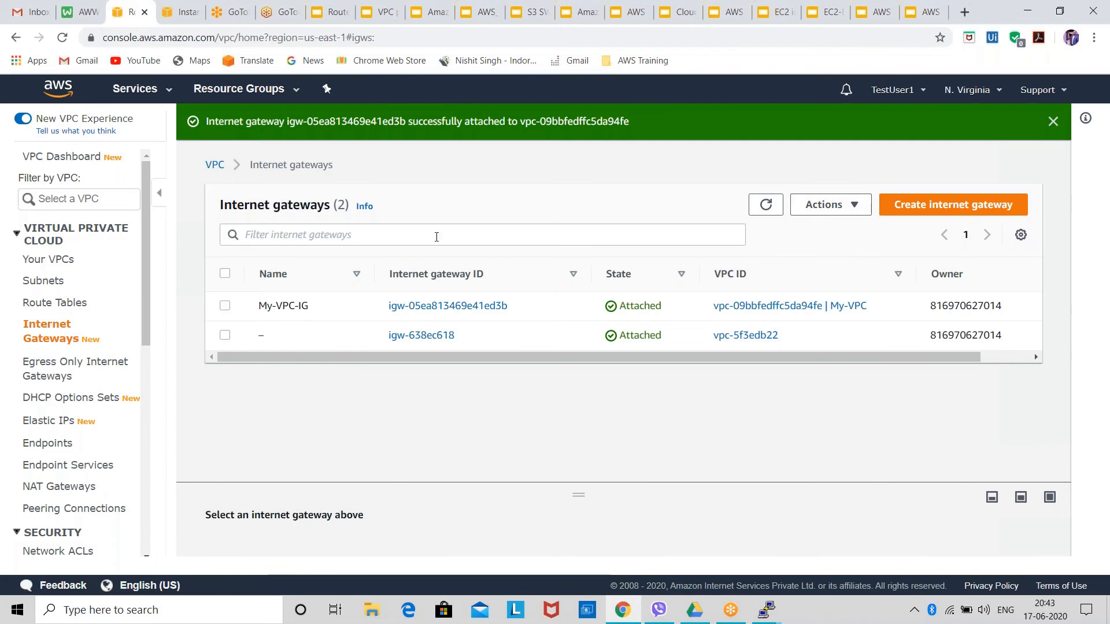
{"action": "left_click", "coordinate": [224, 306]}
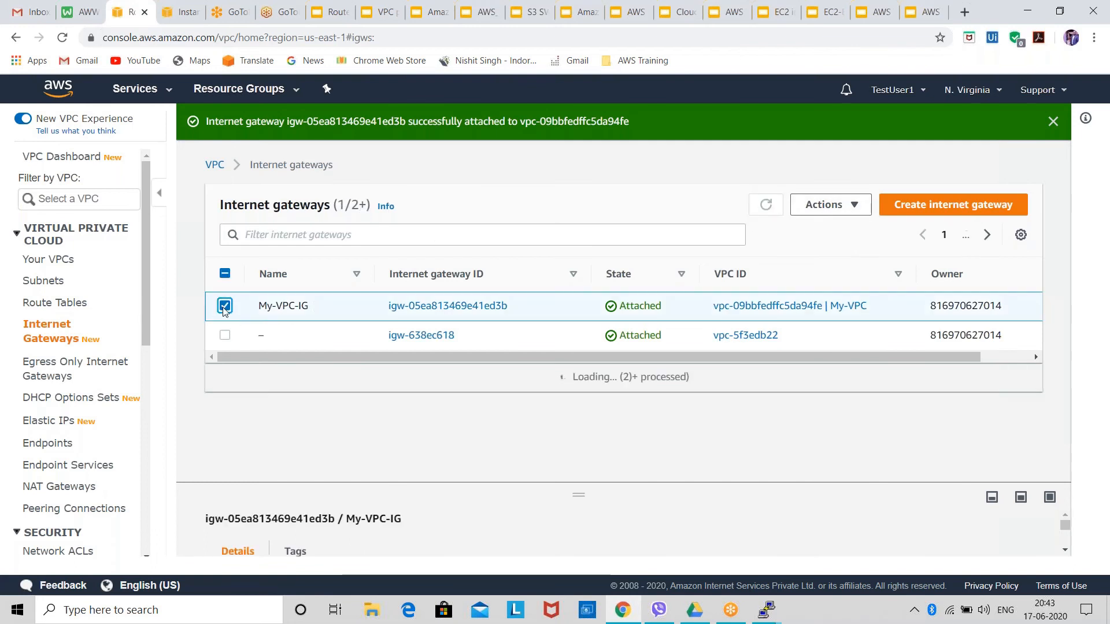
{"action": "left_click", "coordinate": [817, 205]}
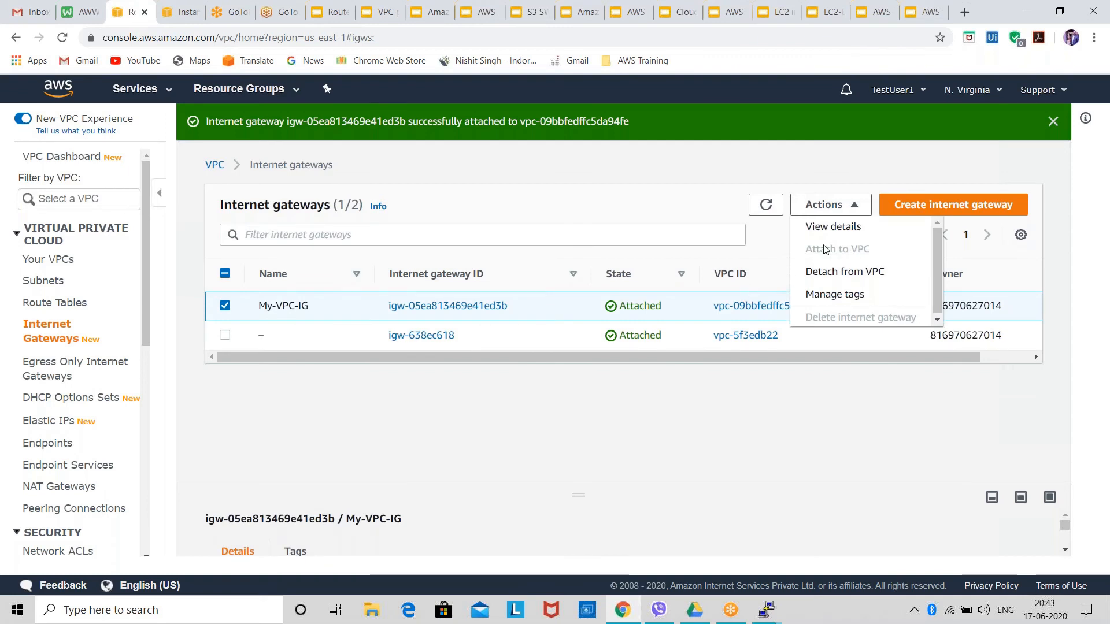
{"action": "left_click", "coordinate": [744, 462]}
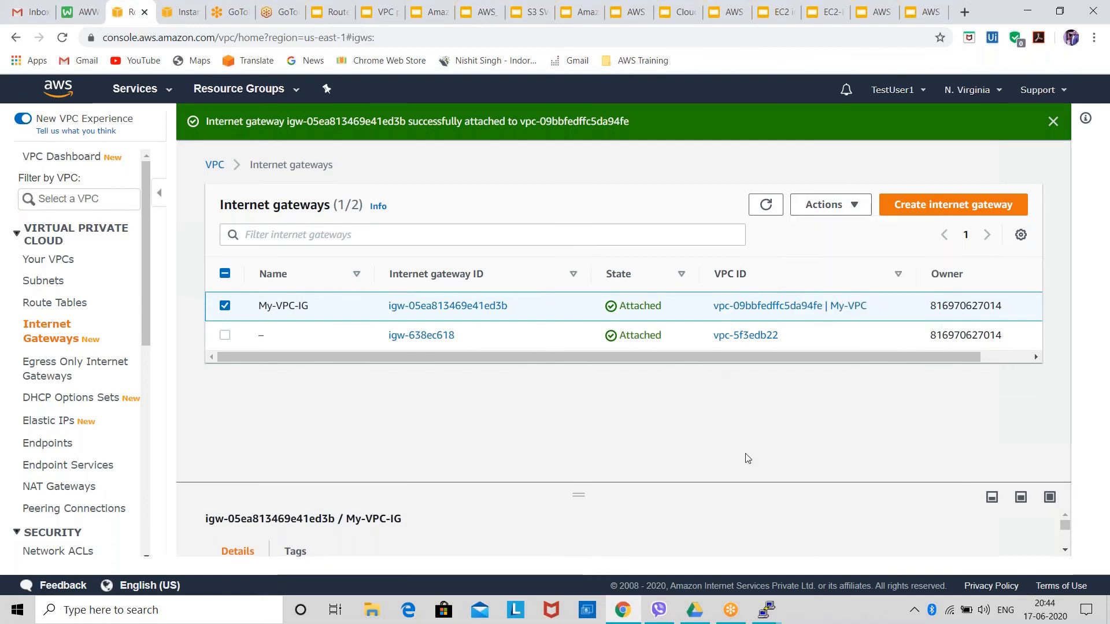
{"action": "left_click", "coordinate": [797, 214]}
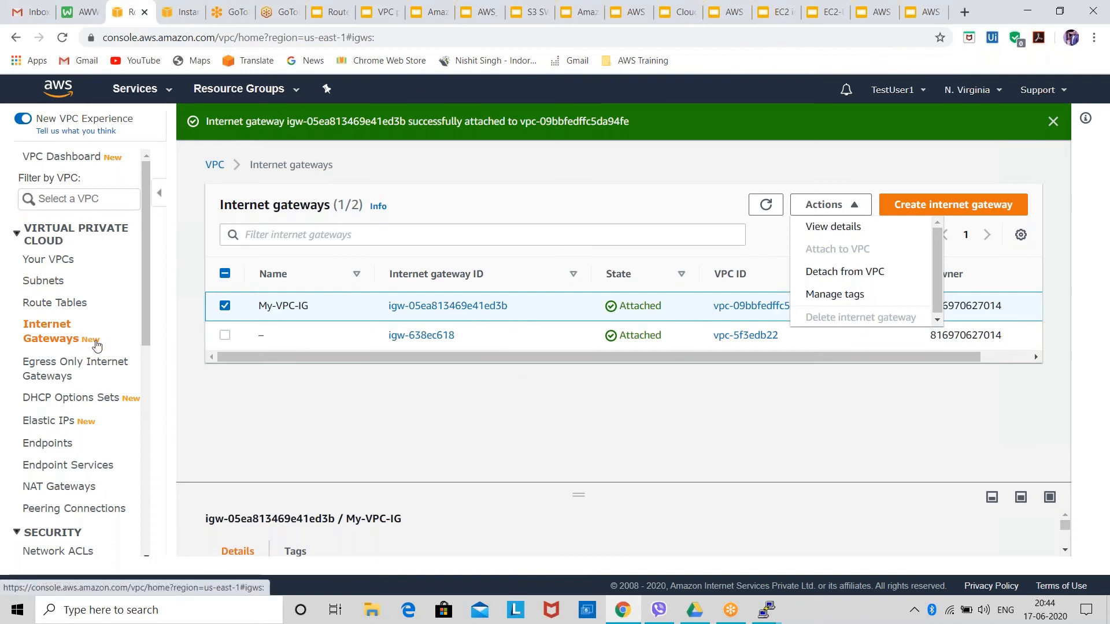
{"action": "left_click", "coordinate": [284, 399]}
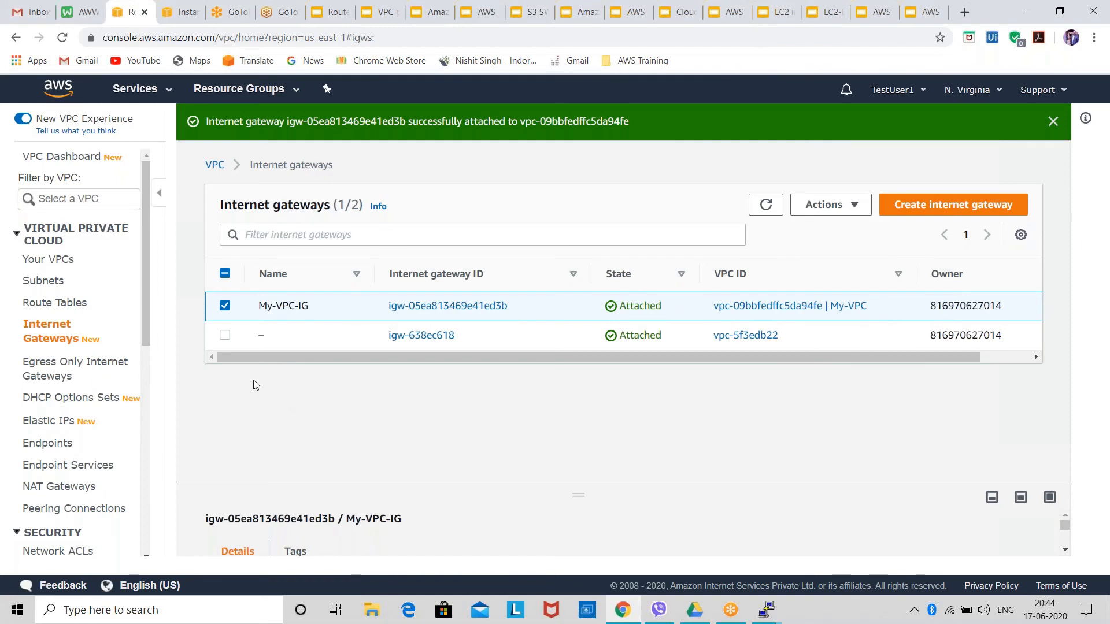
Review the Public-Route table's routes and open them for editing to examine their destinations and targets.
{"action": "left_click", "coordinate": [74, 310]}
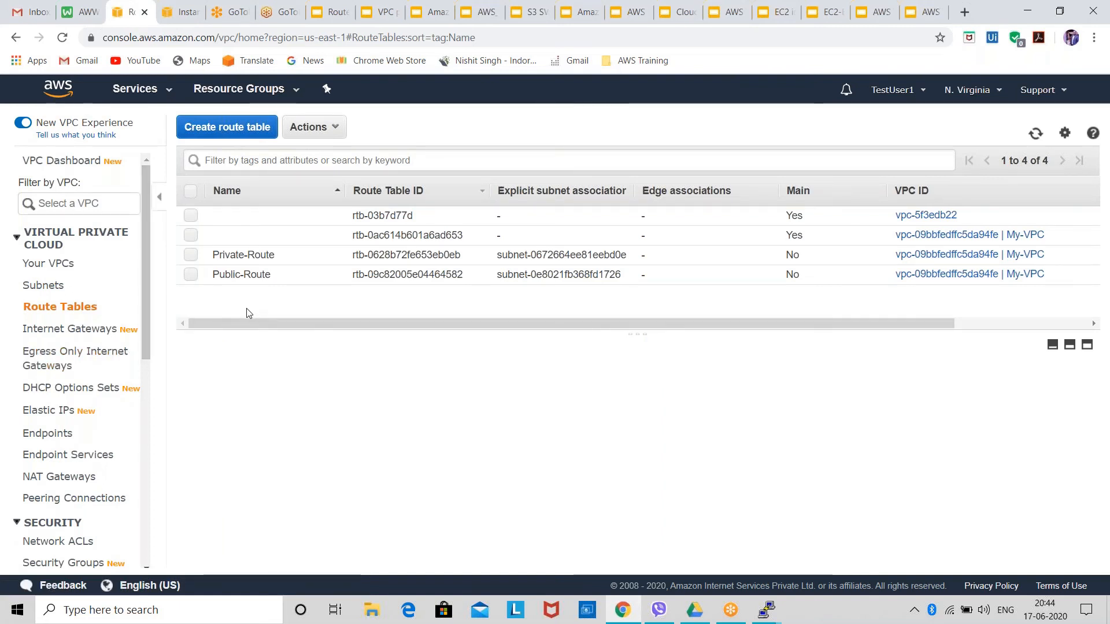
{"action": "left_click", "coordinate": [255, 277]}
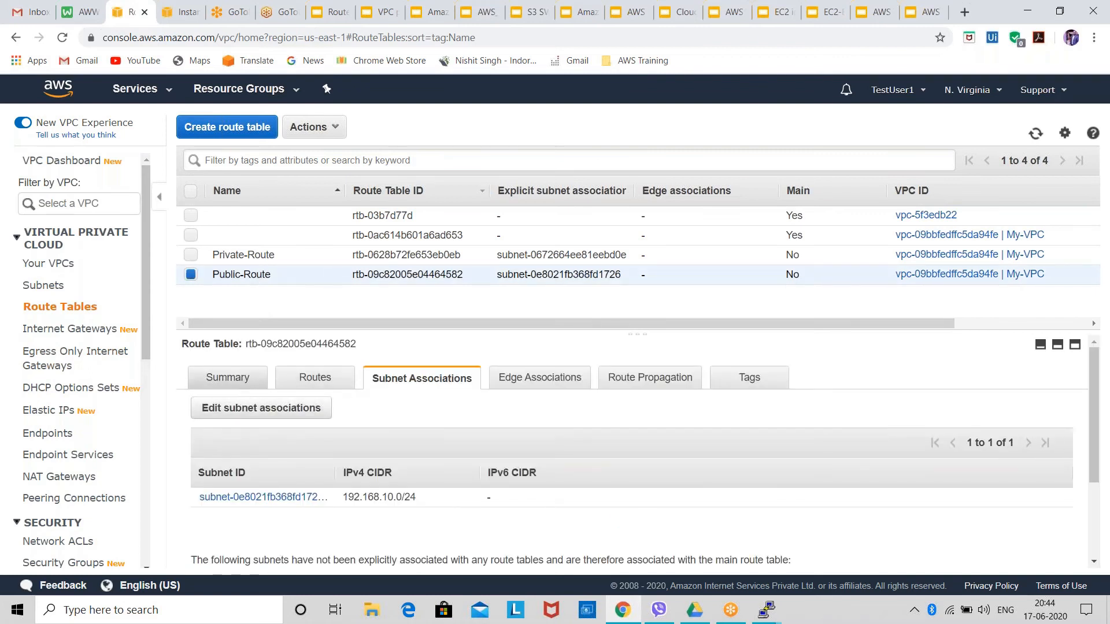
{"action": "left_click", "coordinate": [296, 386]}
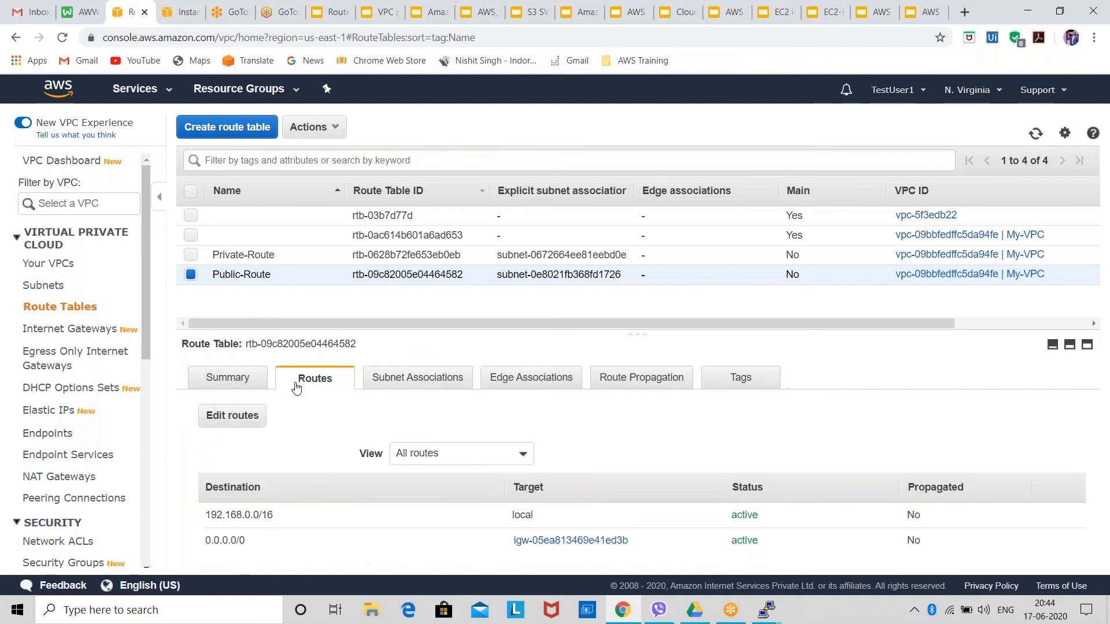
{"action": "left_click", "coordinate": [236, 421]}
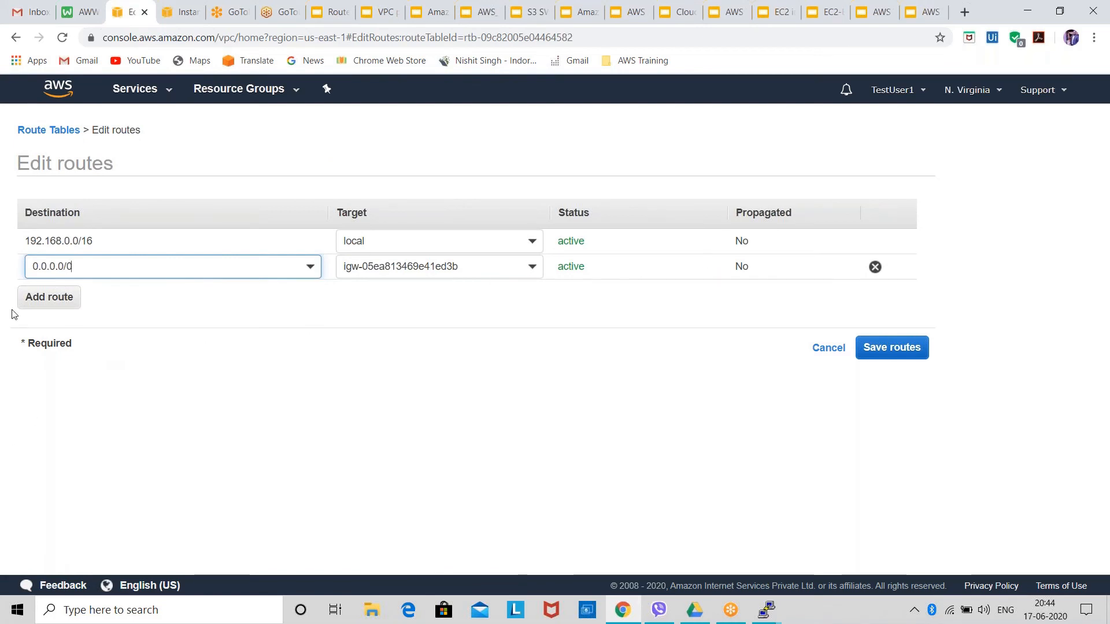
Draft an additional 0.0.0.0/0 route with an internet gateway target in the Public-Route table and discard the route edits.
{"action": "left_click", "coordinate": [43, 300]}
{"action": "left_click", "coordinate": [51, 294]}
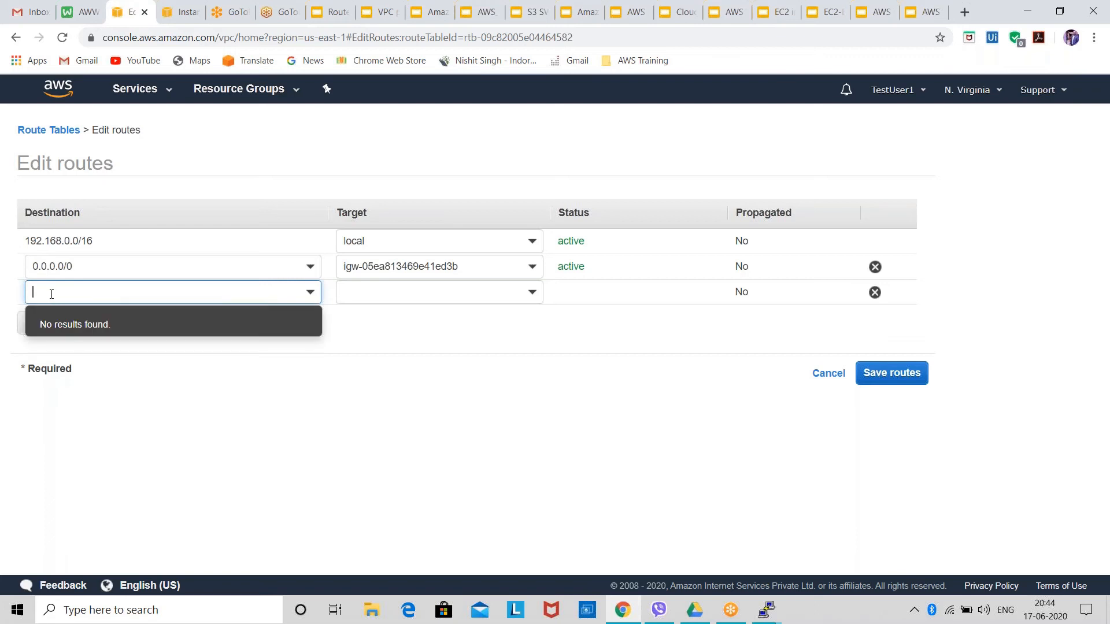
{"action": "type", "text": "0.0."}
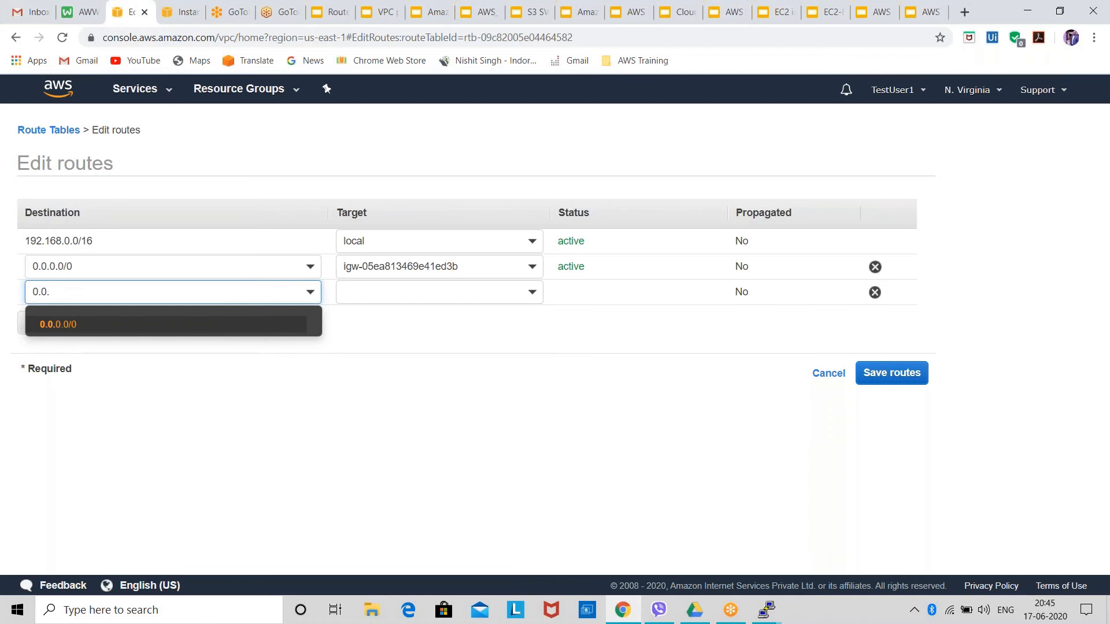
{"action": "left_click", "coordinate": [87, 324]}
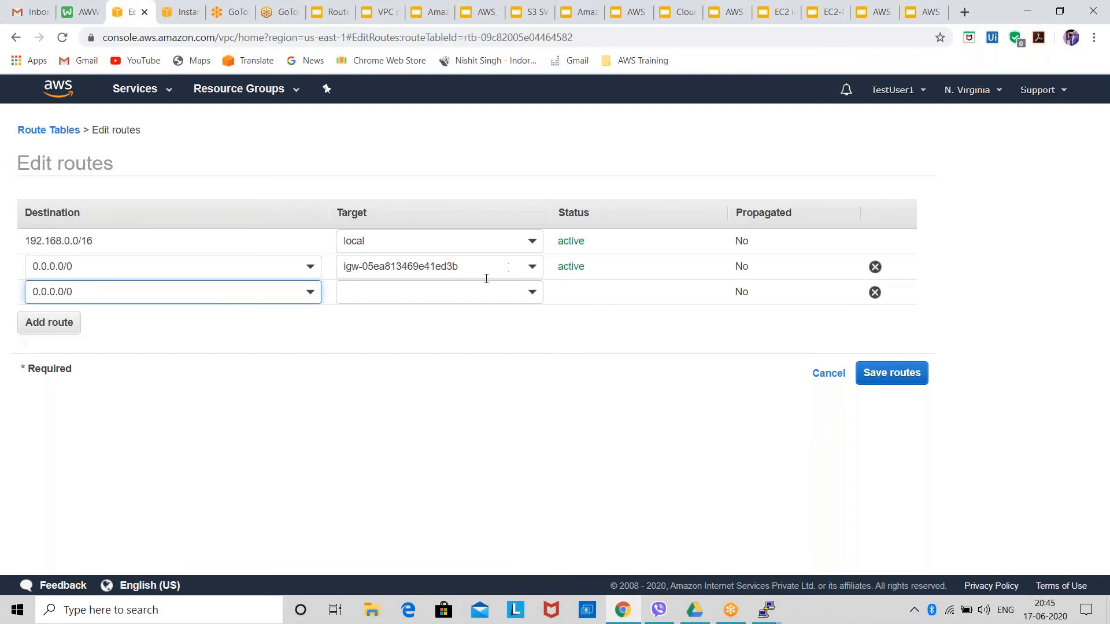
{"action": "left_click", "coordinate": [452, 299]}
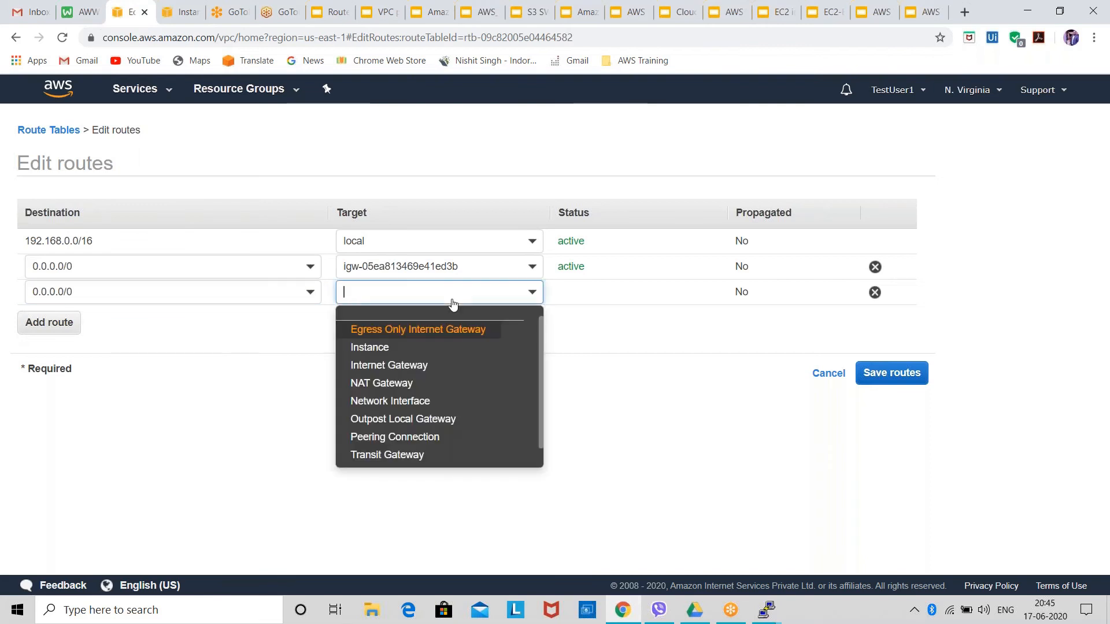
{"action": "left_click", "coordinate": [430, 365]}
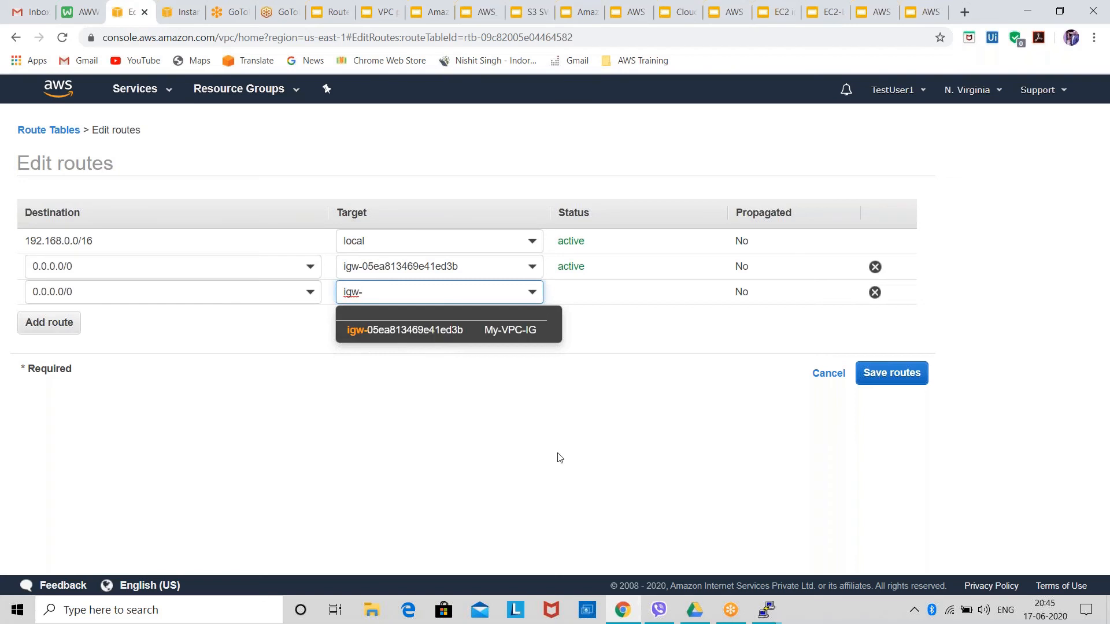
{"action": "left_click", "coordinate": [832, 377]}
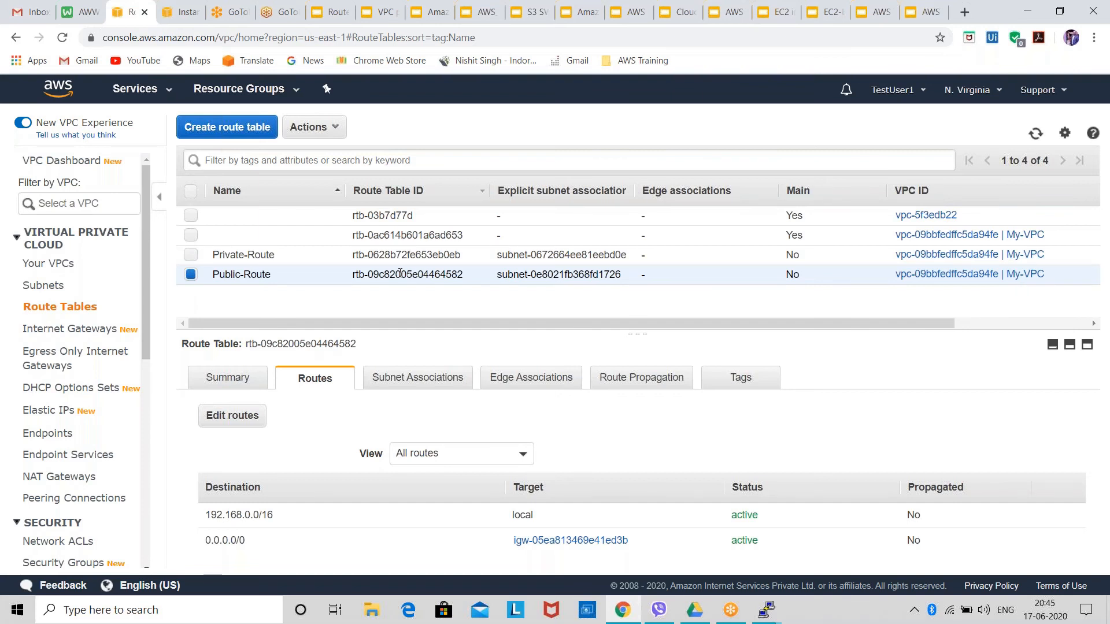
Start launching a new EC2 instance from the Red Hat Enterprise Linux 8 64-bit (x86) image with the t2.micro type.
{"action": "left_click", "coordinate": [177, 17]}
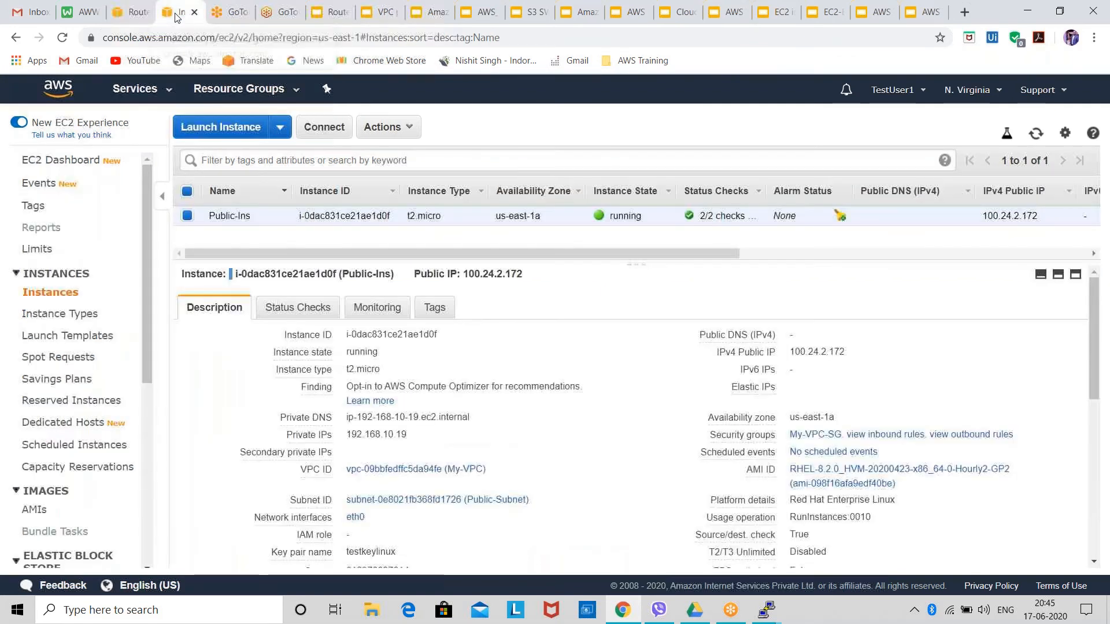
{"action": "left_click", "coordinate": [280, 127]}
{"action": "left_click", "coordinate": [292, 150]}
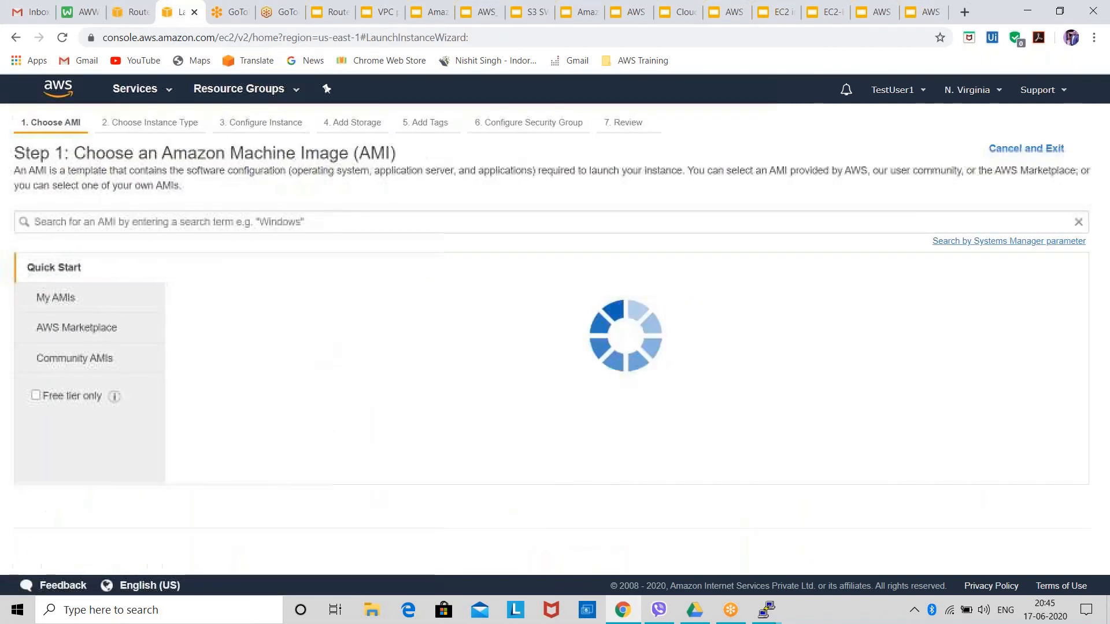
{"action": "scroll", "coordinate": [551, 466], "scroll_direction": "down", "scroll_amount": 1}
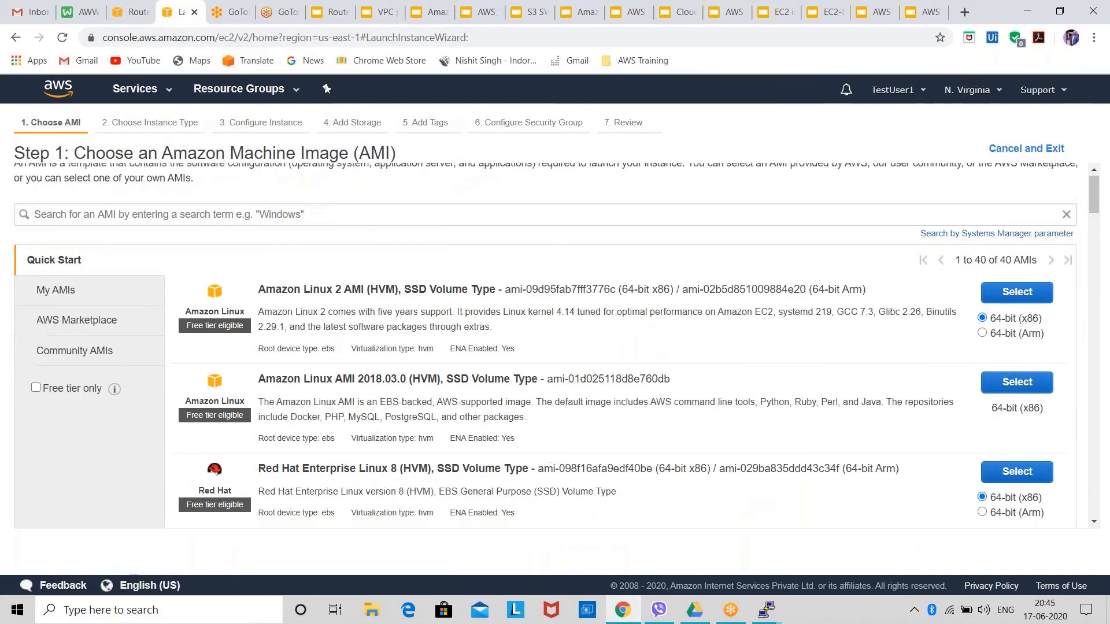
{"action": "double_click", "coordinate": [479, 470]}
{"action": "left_click", "coordinate": [266, 469]}
{"action": "left_click", "coordinate": [1011, 16]}
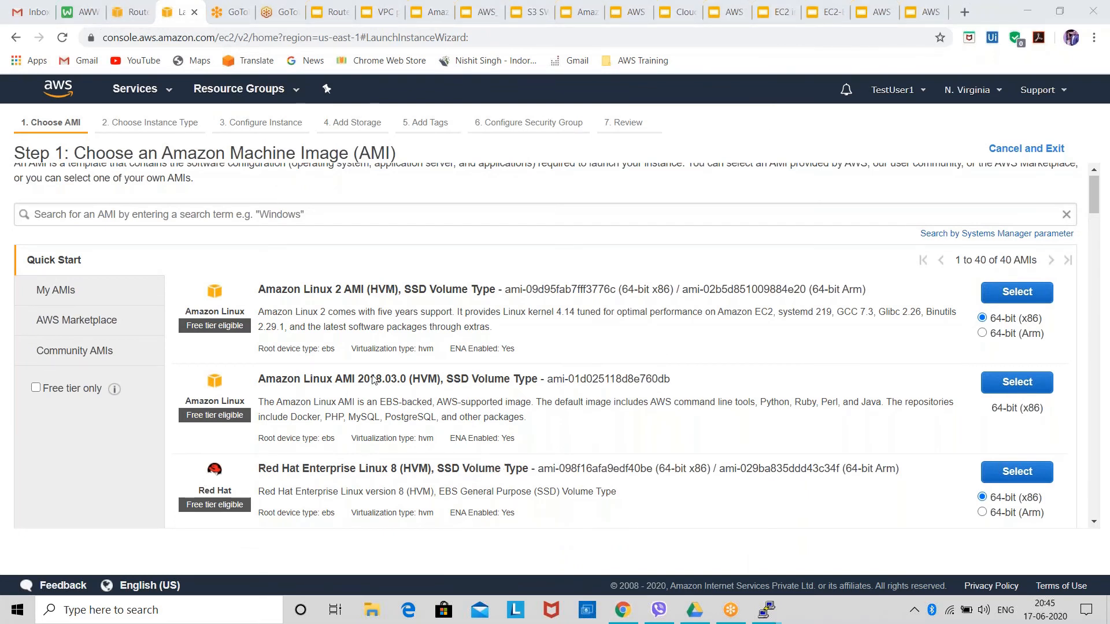
{"action": "left_click", "coordinate": [1017, 471]}
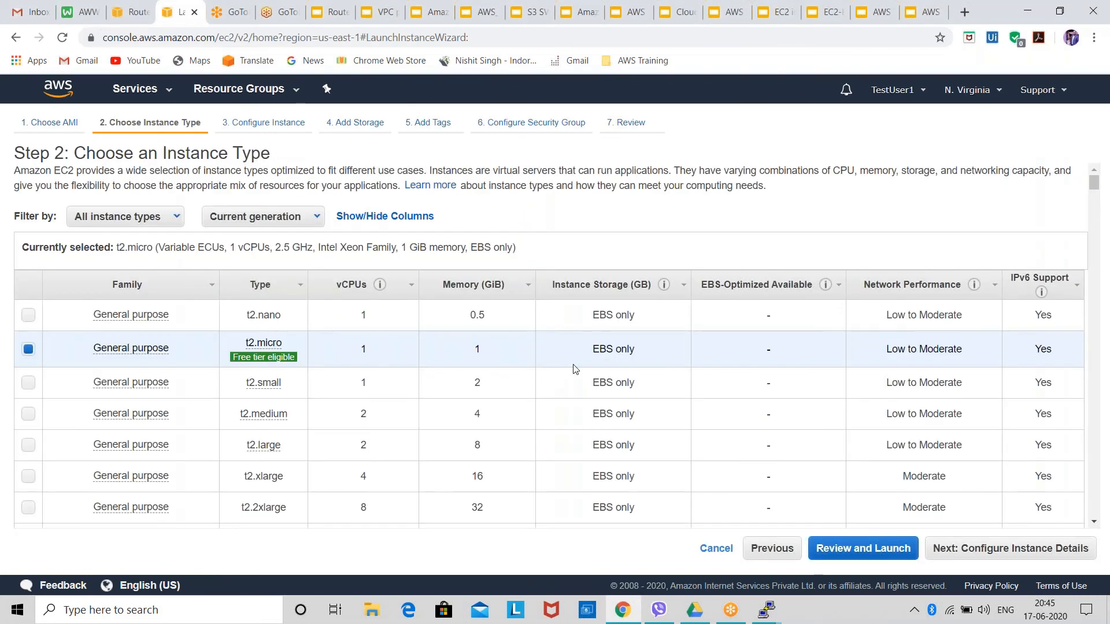
{"action": "left_click", "coordinate": [983, 553]}
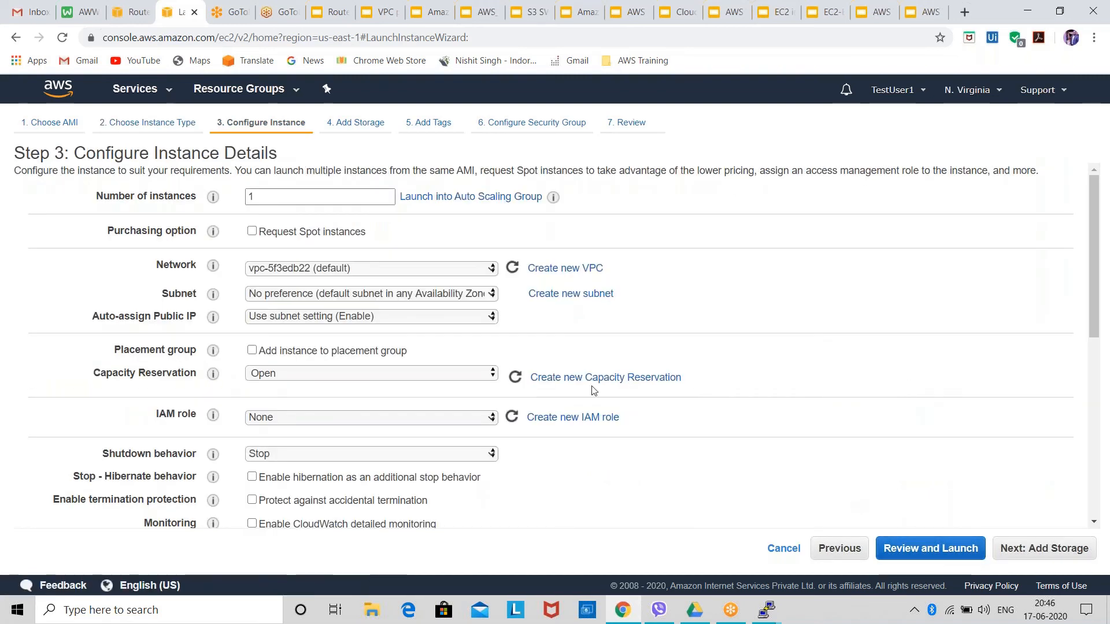
Set the instance's network to My-VPC and its subnet to Private-Subnet in us-east-1b.
{"action": "left_click", "coordinate": [411, 267]}
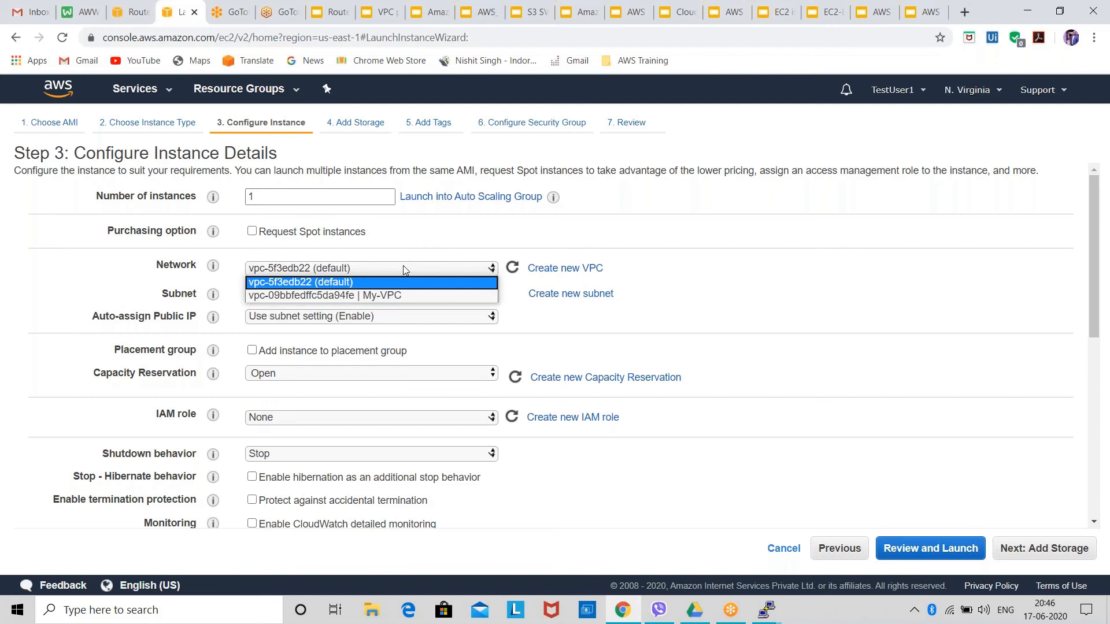
{"action": "left_click", "coordinate": [411, 295]}
{"action": "left_click", "coordinate": [412, 295]}
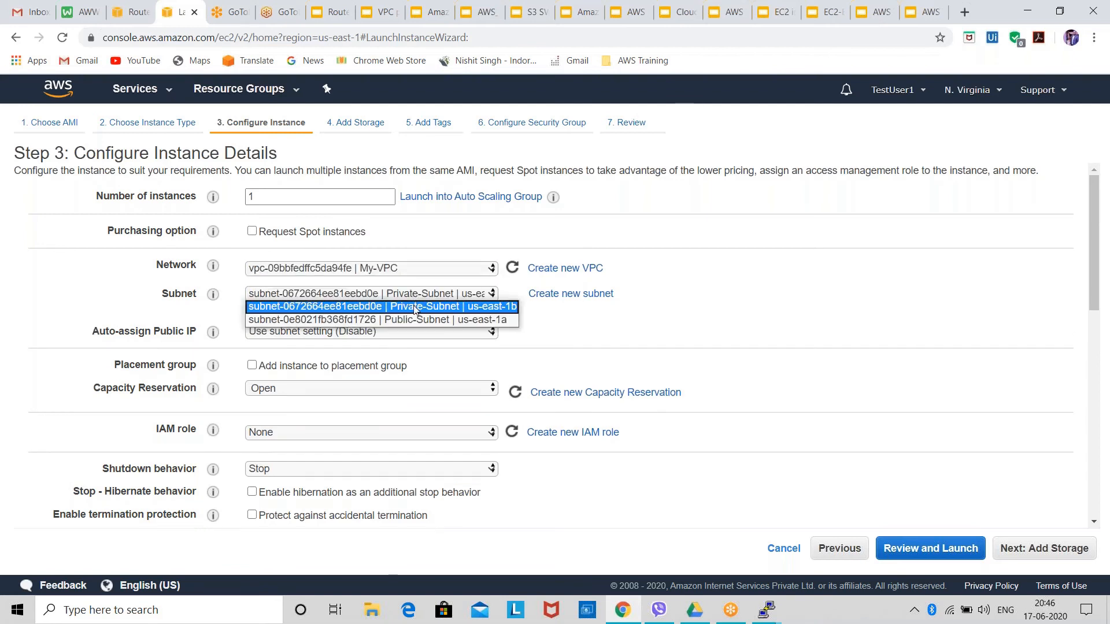
{"action": "left_click", "coordinate": [420, 310]}
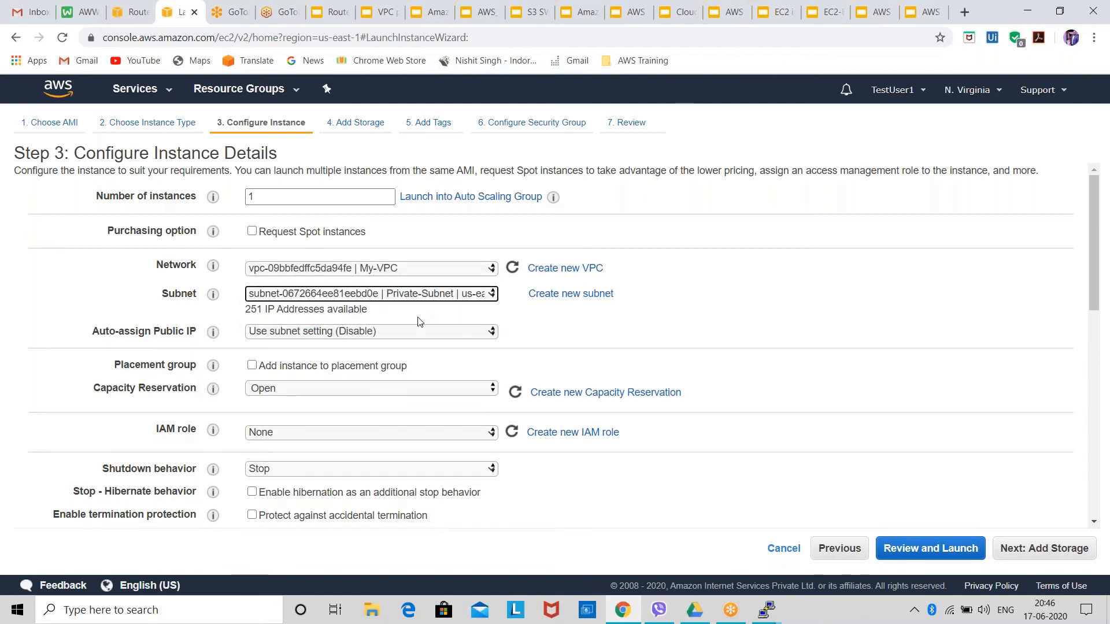
Examine the available subnets and auto-assign public IP options, keeping Private-Subnet and the subnet's own IP setting.
{"action": "left_click", "coordinate": [420, 334]}
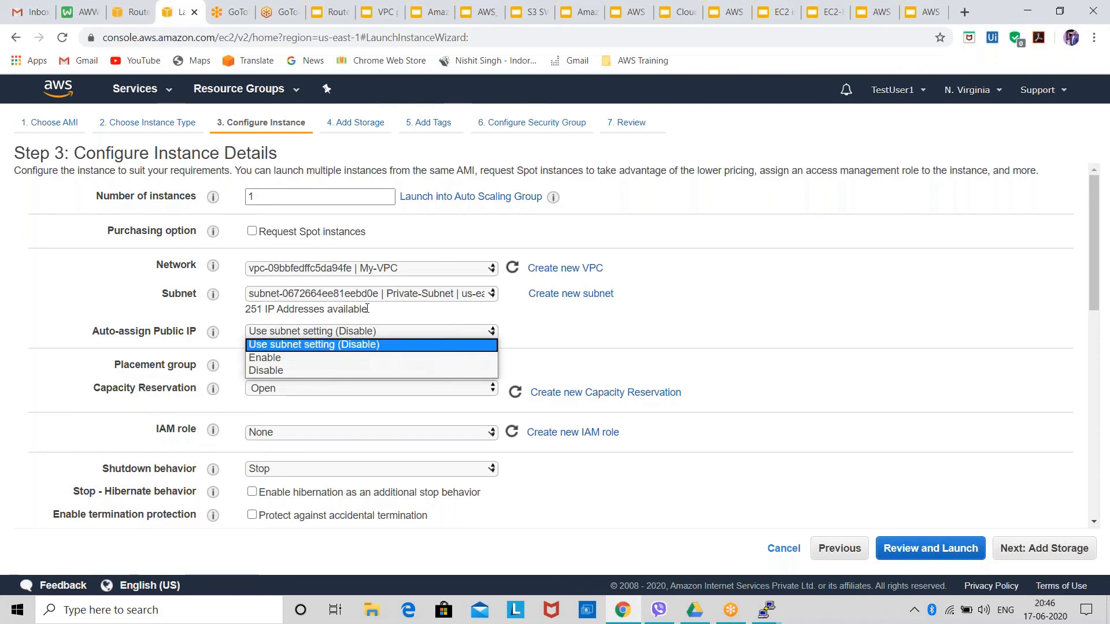
{"action": "left_click", "coordinate": [389, 294]}
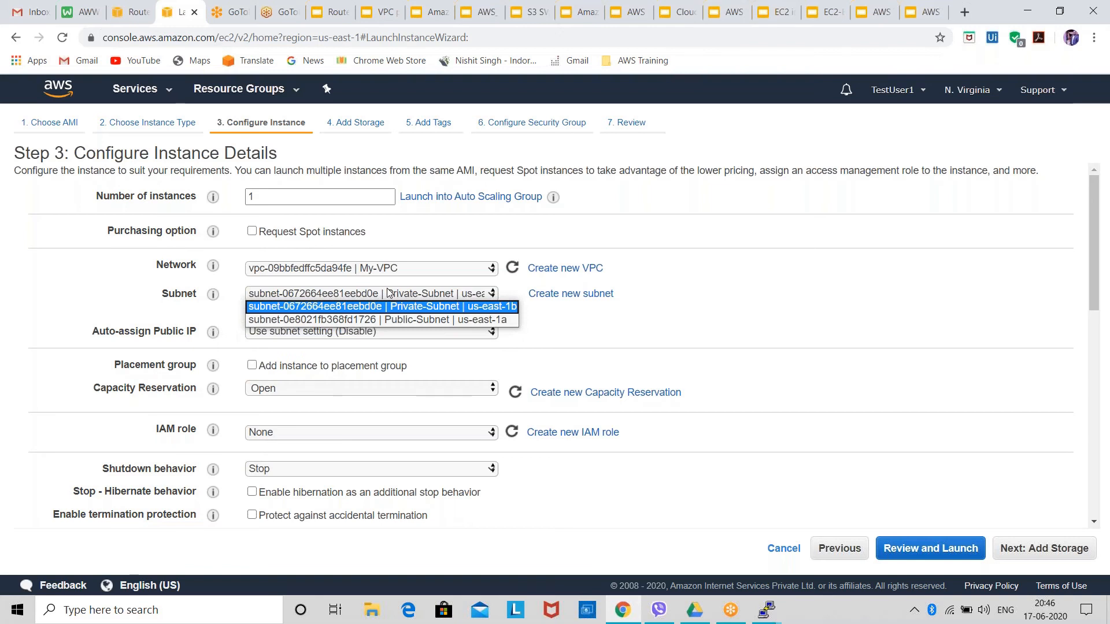
{"action": "left_click", "coordinate": [385, 307]}
{"action": "left_click", "coordinate": [374, 332]}
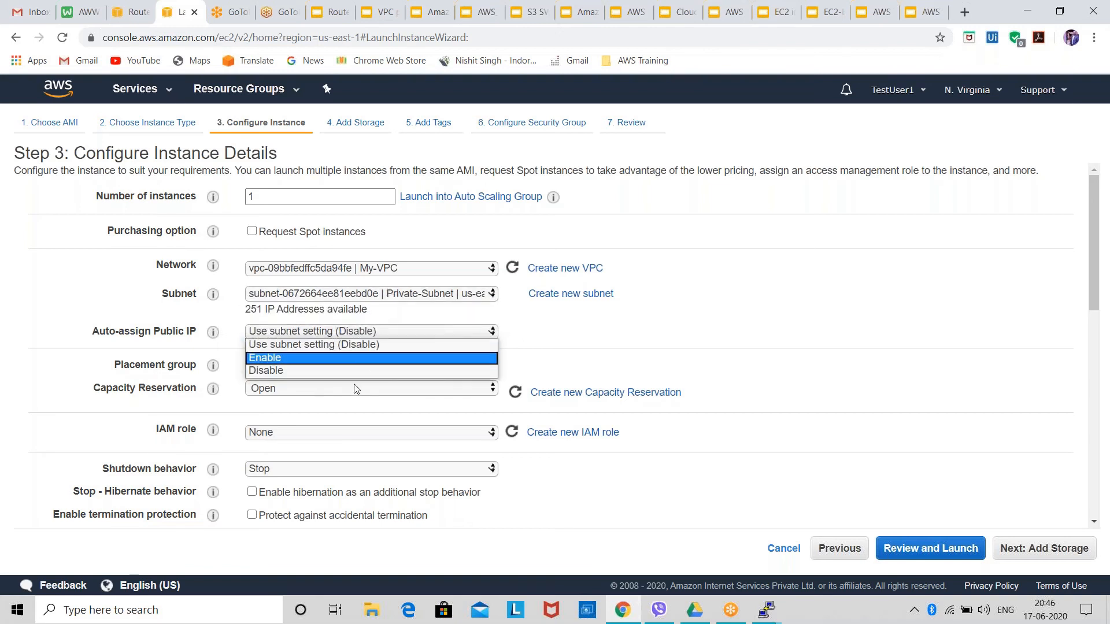
{"action": "left_click", "coordinate": [352, 380]}
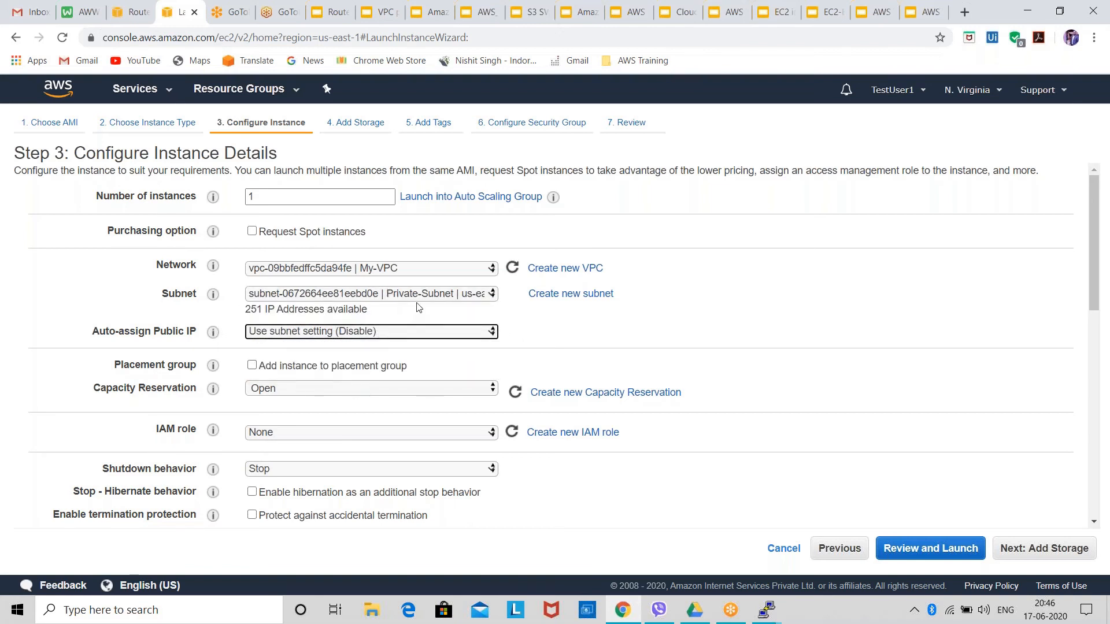
{"action": "left_click", "coordinate": [426, 290]}
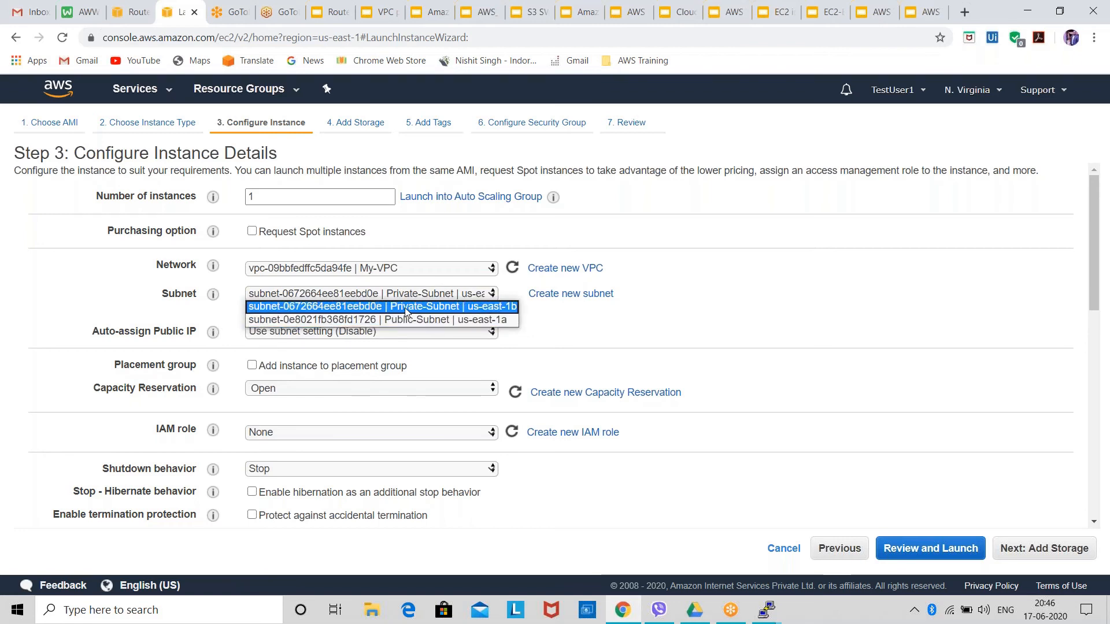
{"action": "left_click", "coordinate": [407, 312]}
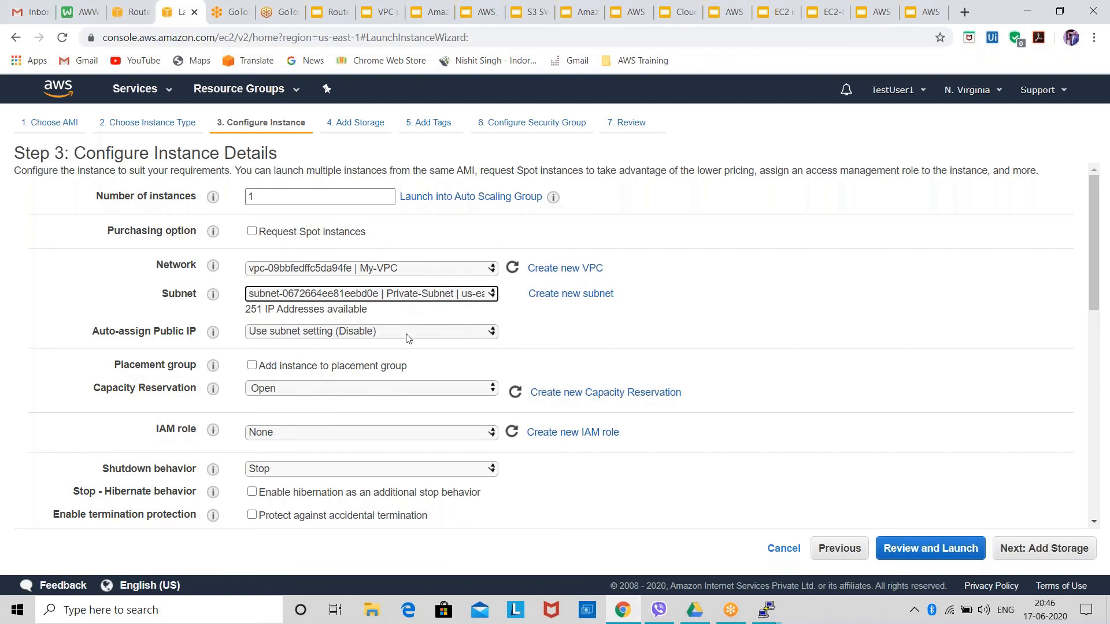
Try both Disable and Enable for auto-assigning a public IP and settle on Disable.
{"action": "left_click", "coordinate": [406, 334]}
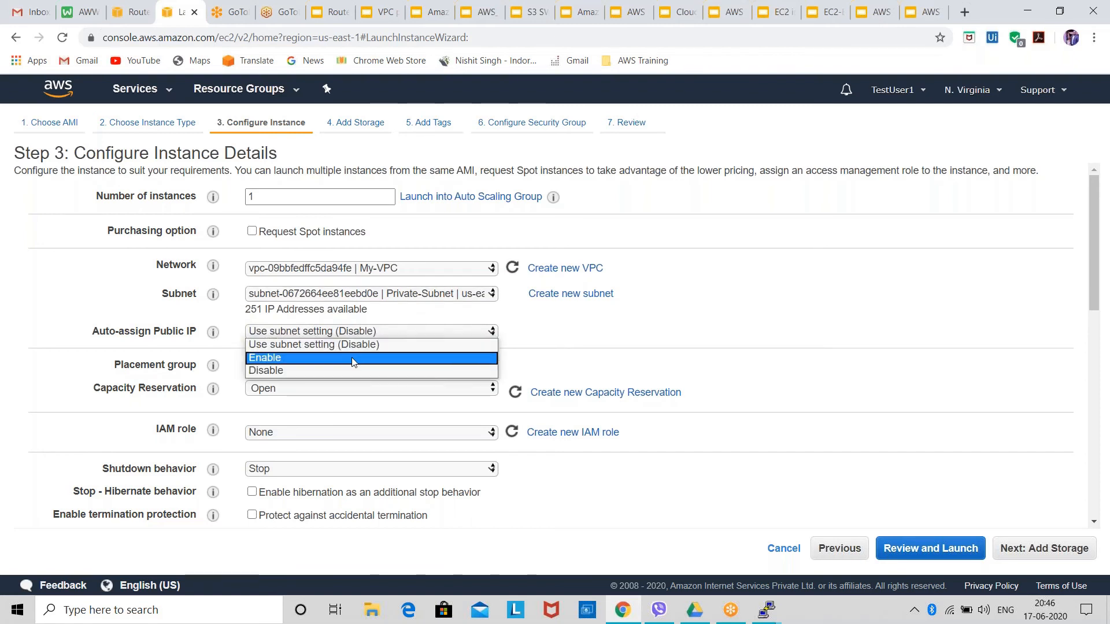
{"action": "left_click", "coordinate": [332, 370]}
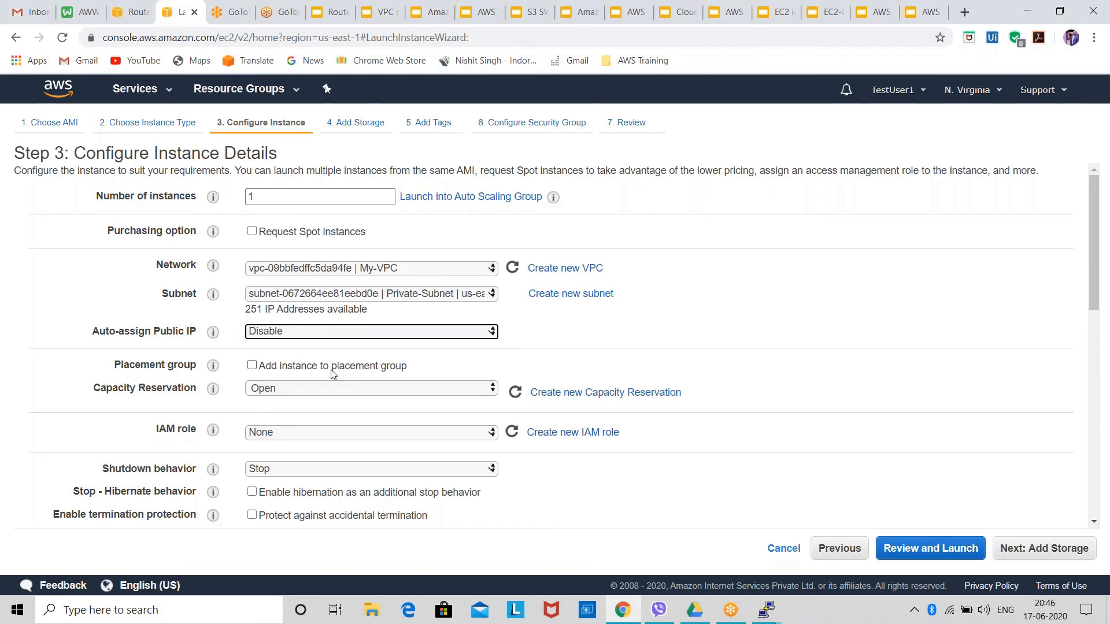
{"action": "left_click", "coordinate": [397, 334]}
{"action": "left_click", "coordinate": [386, 358]}
{"action": "left_click", "coordinate": [407, 331]}
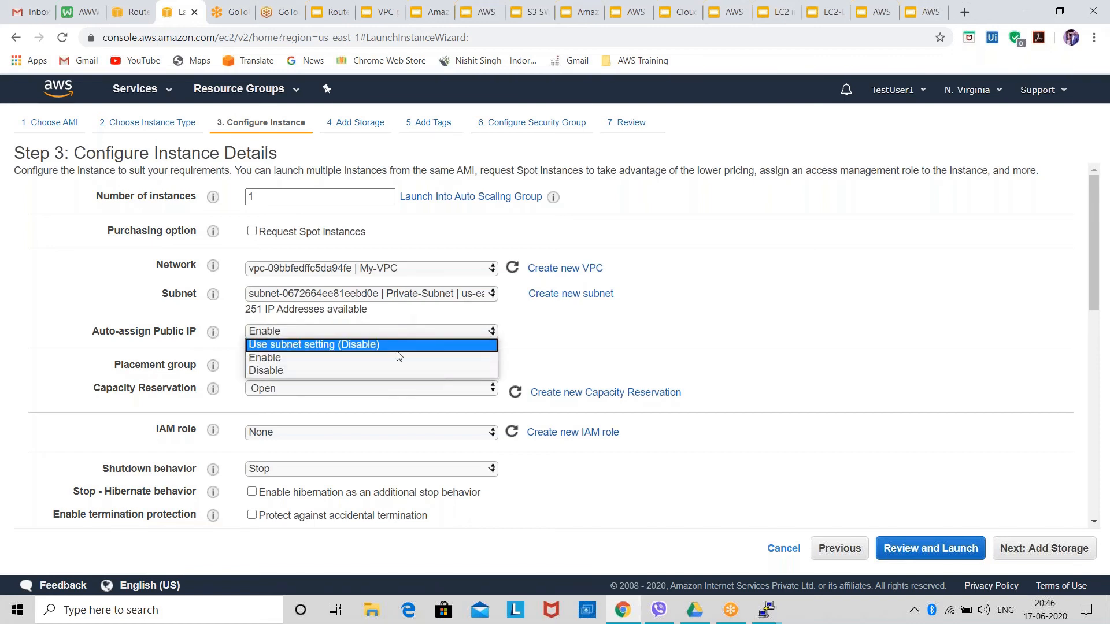
{"action": "left_click", "coordinate": [383, 371]}
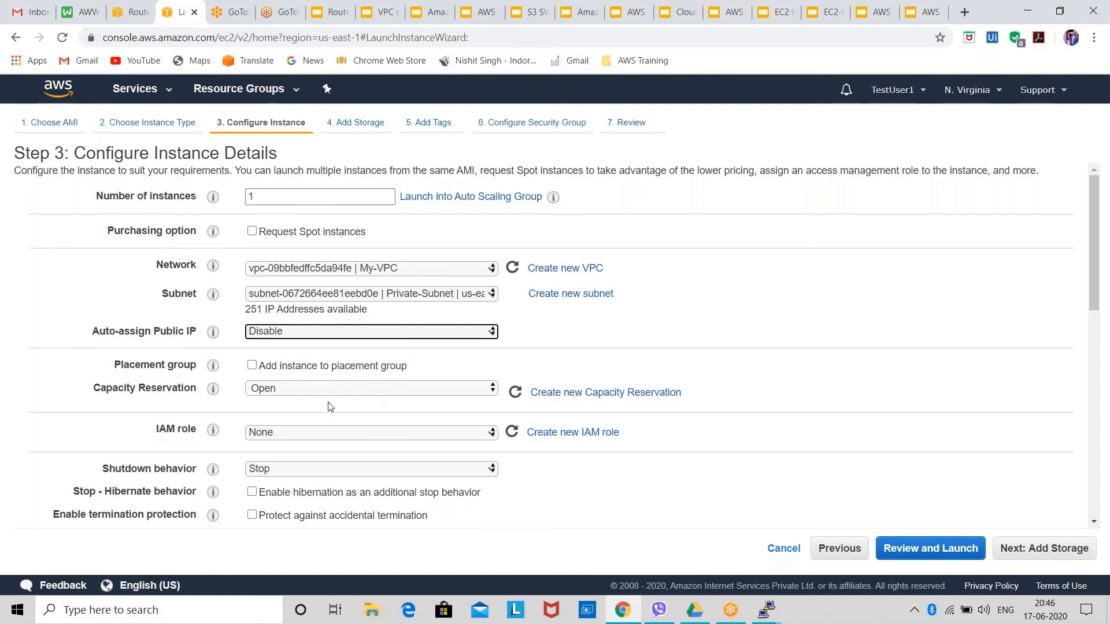
Accept the default storage and add a Name tag with the value Private-Ins to the instance.
{"action": "left_click", "coordinate": [1067, 555]}
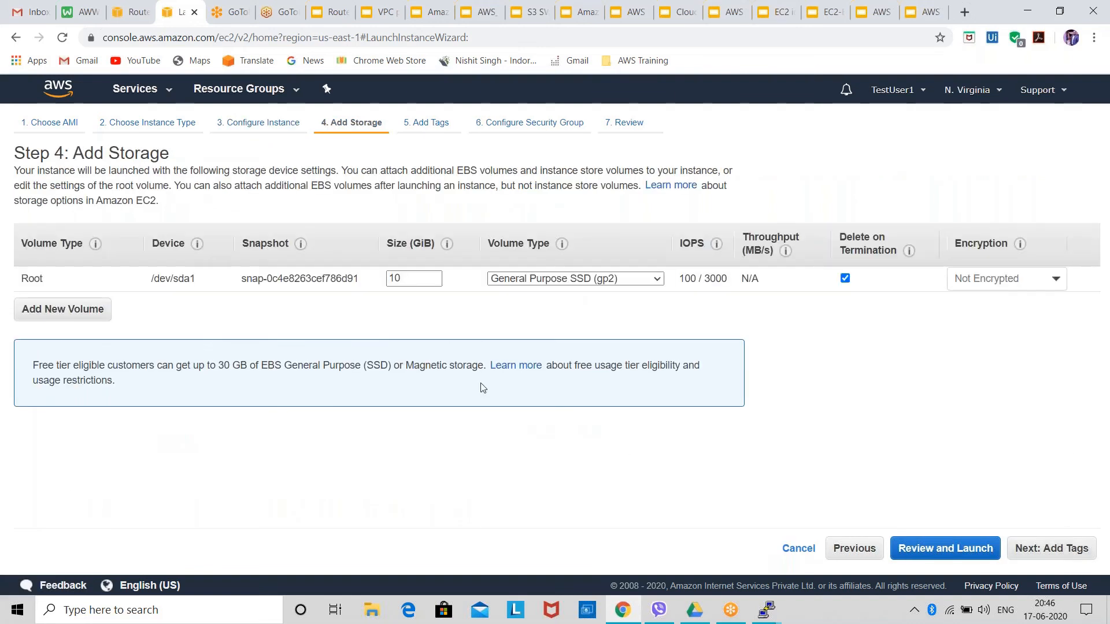
{"action": "left_click", "coordinate": [1069, 556]}
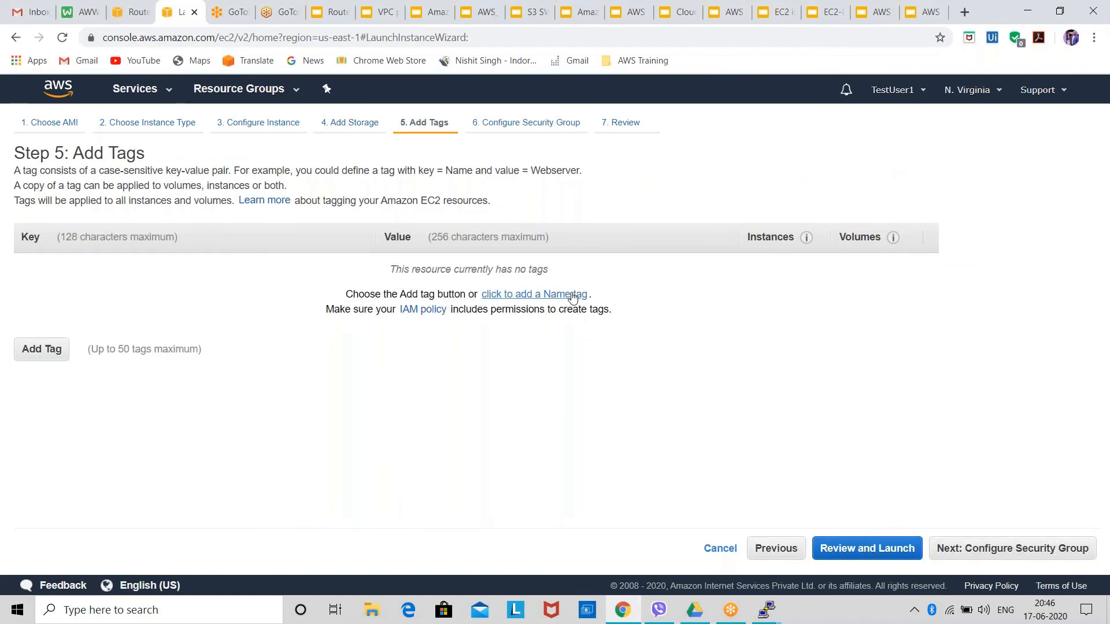
{"action": "left_click", "coordinate": [573, 295]}
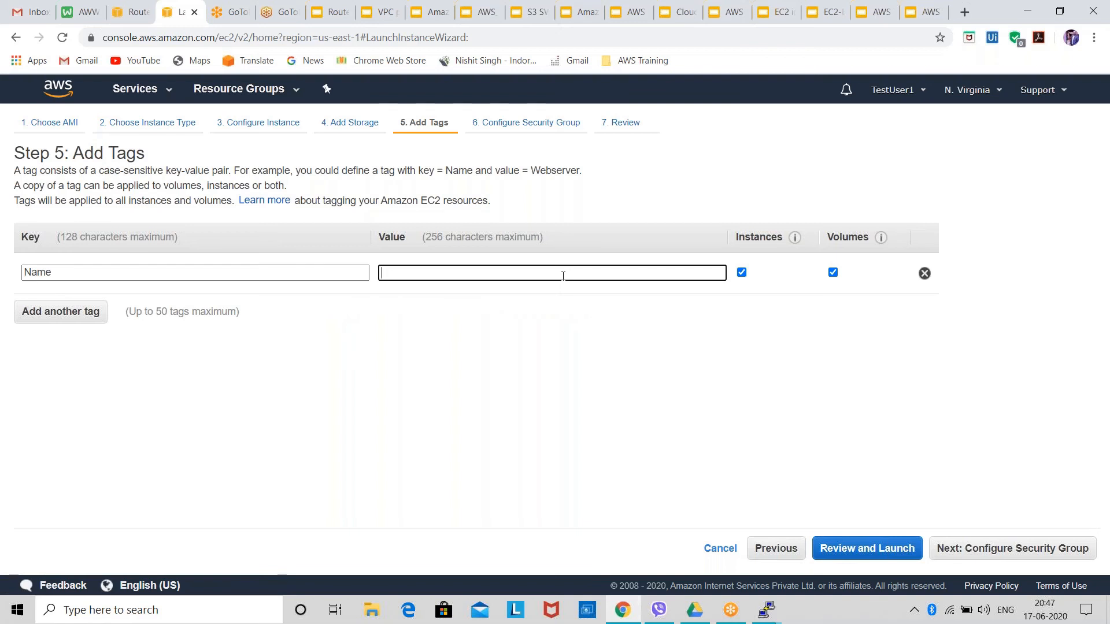
{"action": "type", "text": "P"}
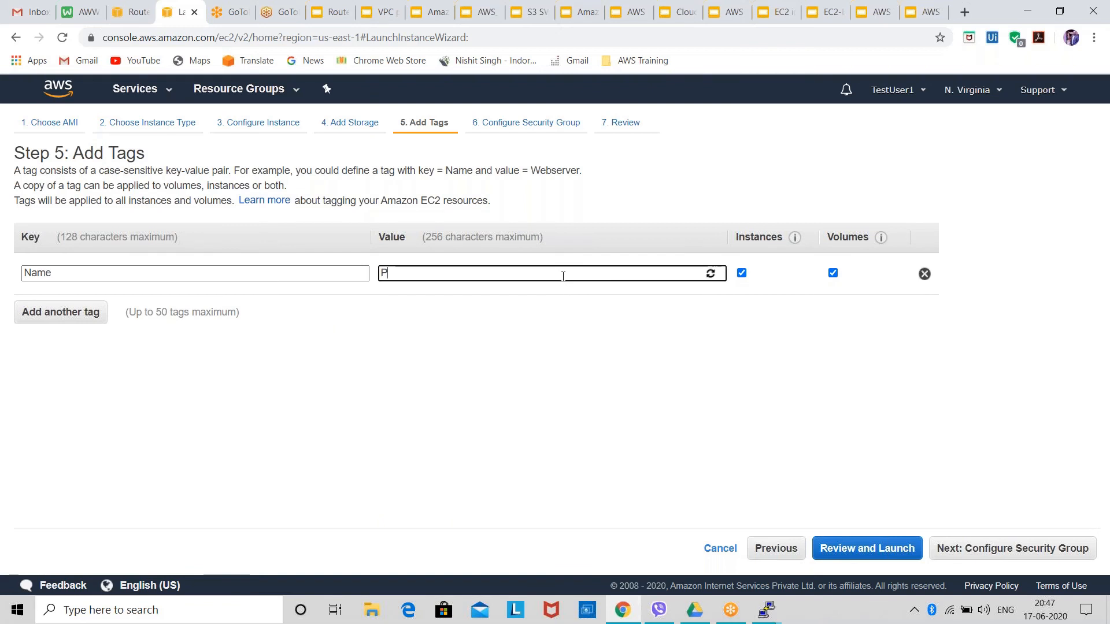
{"action": "type", "text": "rivate"}
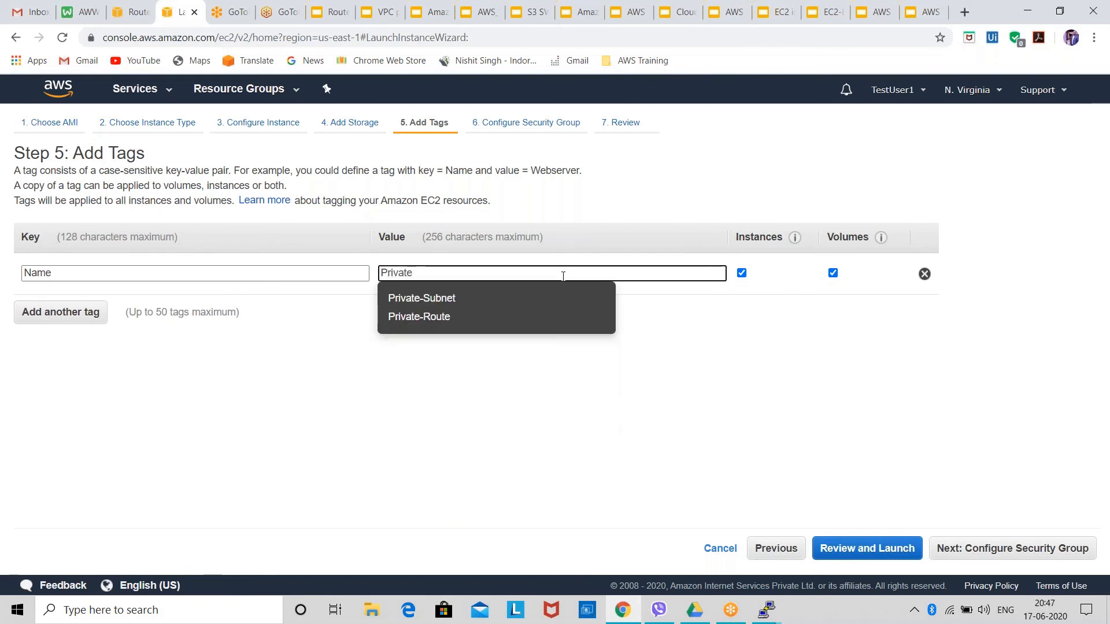
{"action": "type", "text": "-Ins"}
{"action": "left_click", "coordinate": [1016, 550]}
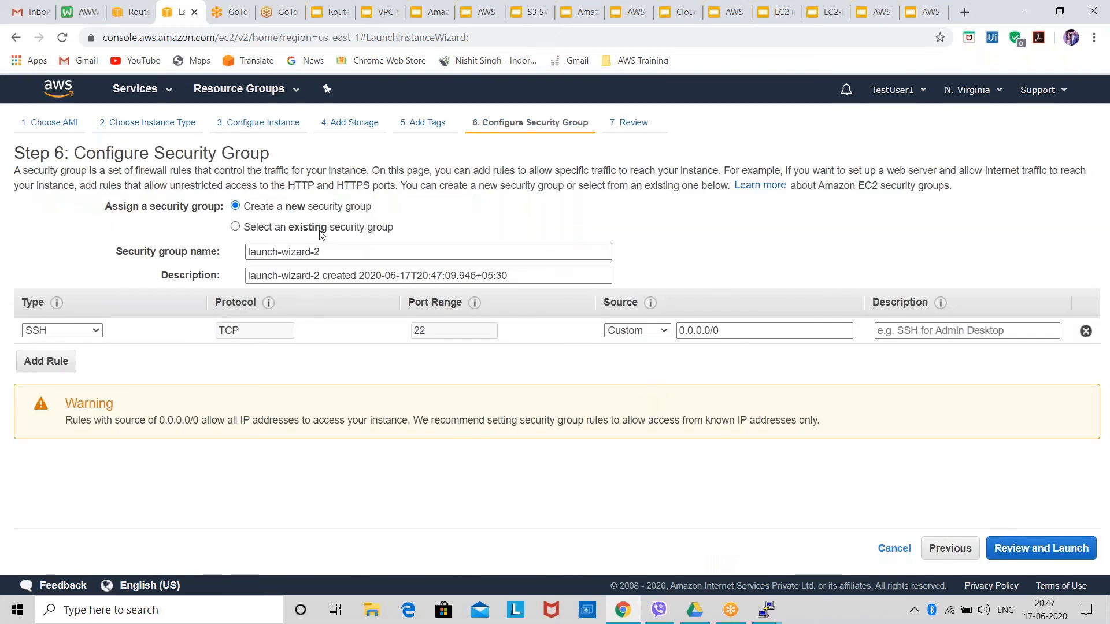
Assign the existing My-VPC-SG security group to the instance and proceed to the launch review.
{"action": "left_click", "coordinate": [320, 228]}
{"action": "left_click", "coordinate": [332, 303]}
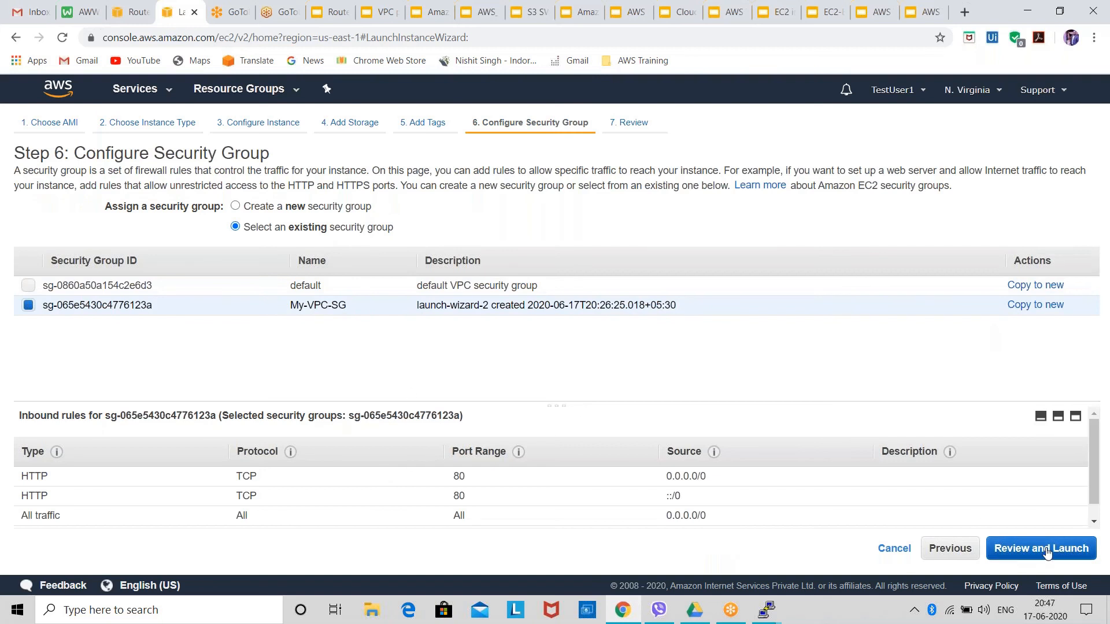
{"action": "left_click", "coordinate": [1066, 549]}
Launch the instance with the existing testkeylinux key pair, acknowledging access to its private key file.
{"action": "left_click", "coordinate": [1068, 549]}
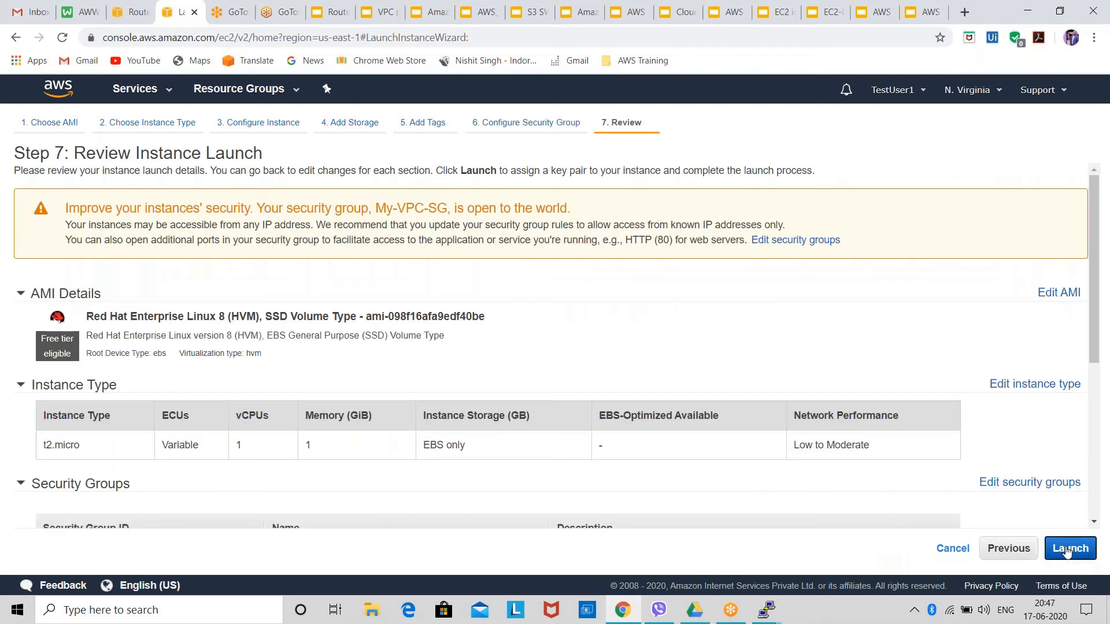
{"action": "left_click", "coordinate": [503, 421]}
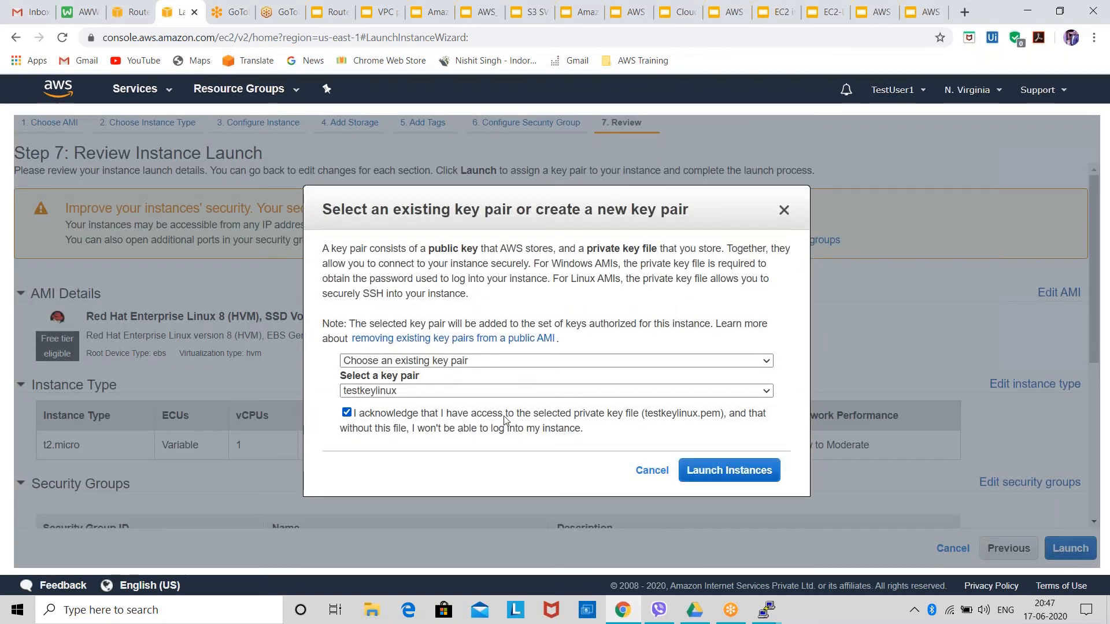
{"action": "left_click", "coordinate": [725, 469]}
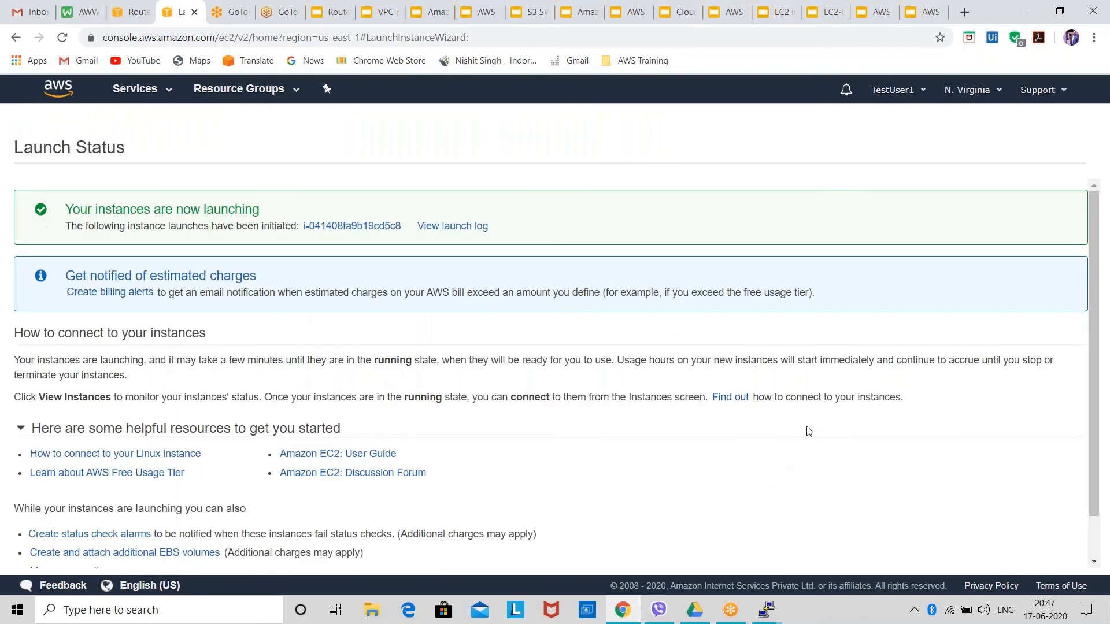
Go to the EC2 instances list, refresh it, and show the details of the Public-Ins instance.
{"action": "scroll", "coordinate": [806, 428], "scroll_direction": "down", "scroll_amount": 2}
{"action": "left_click", "coordinate": [1037, 564]}
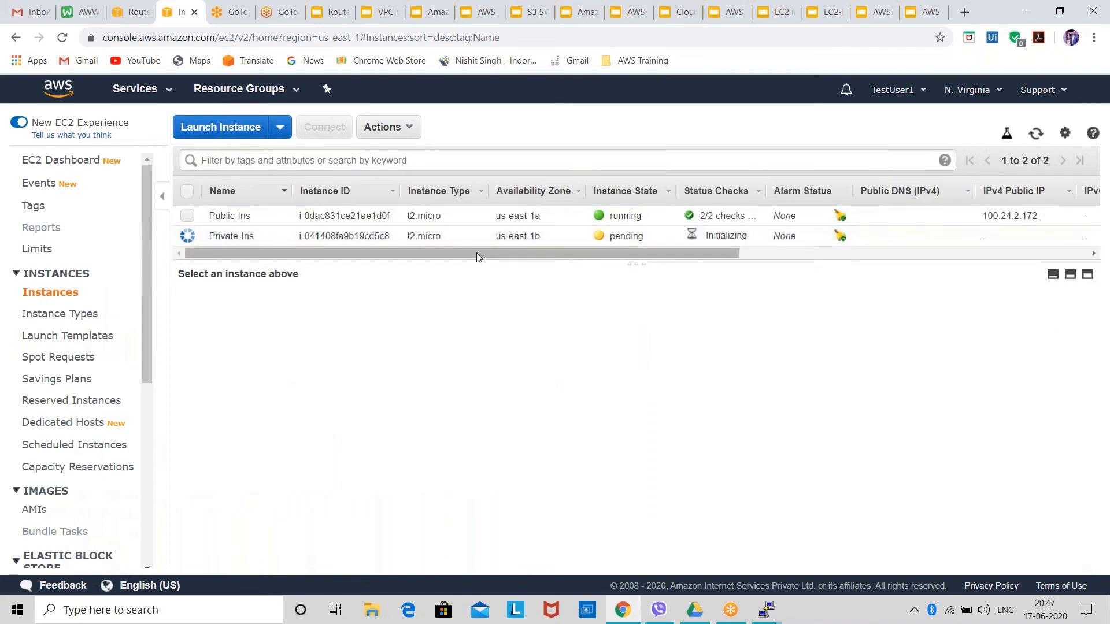
{"action": "left_click", "coordinate": [1036, 134]}
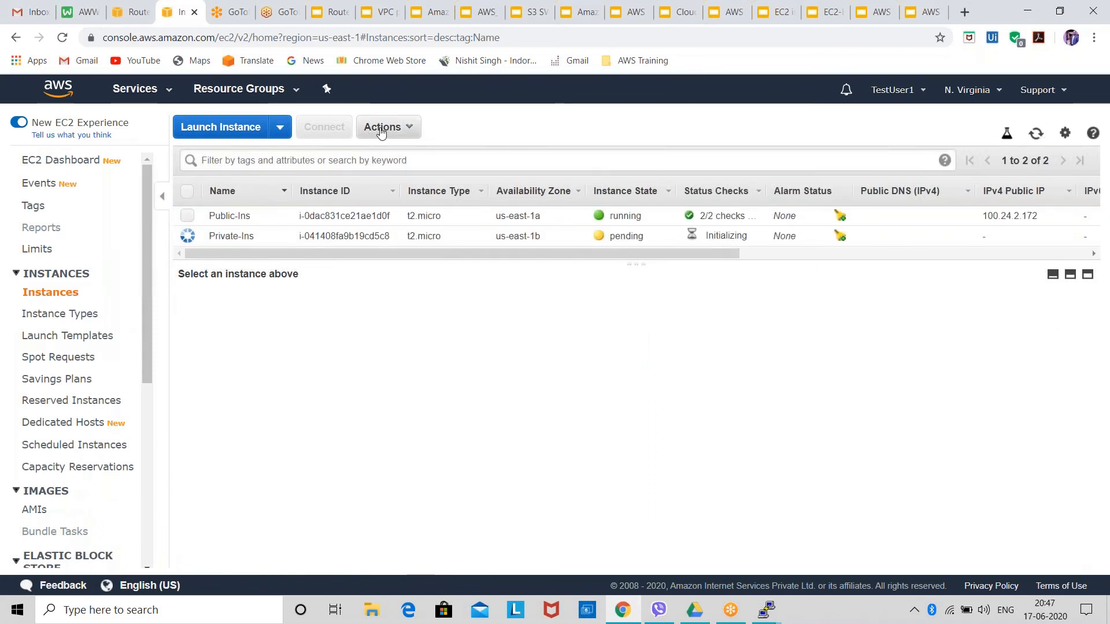
{"action": "left_click", "coordinate": [387, 215]}
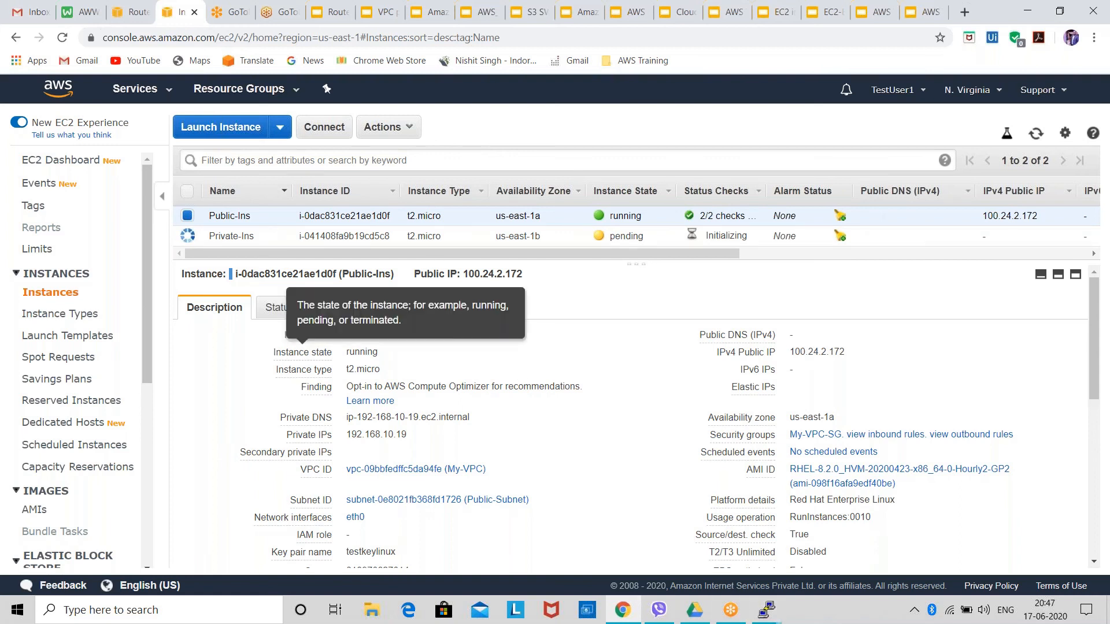
Close the inactive PuTTY session and place the connected ec2-user terminal beside the Public-Ins details.
{"action": "mouse_move", "coordinate": [775, 616]}
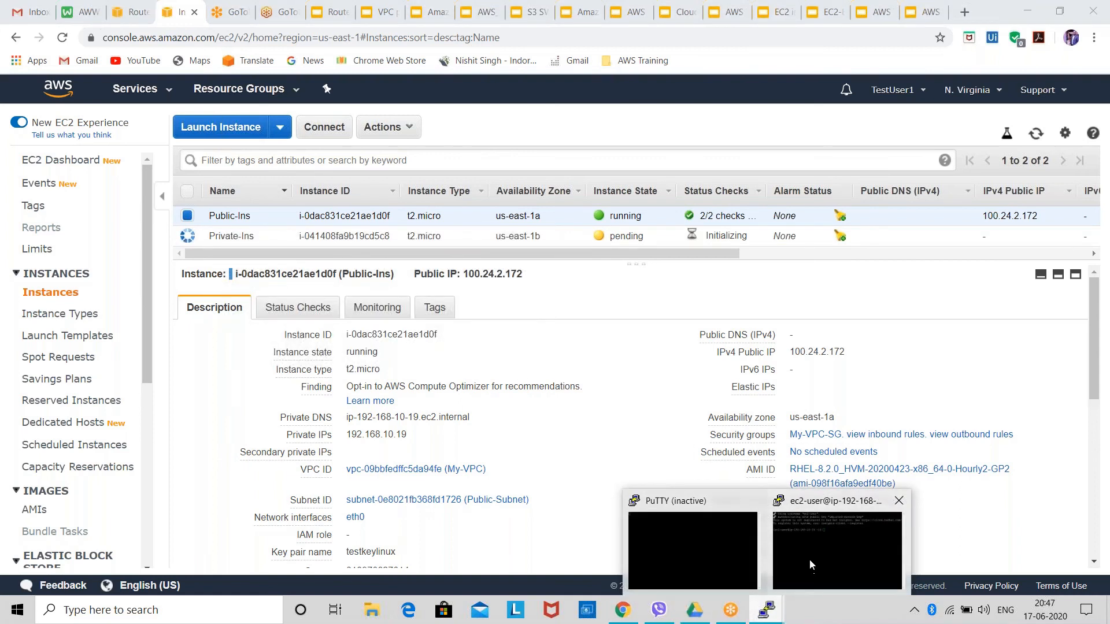
{"action": "left_click", "coordinate": [809, 559]}
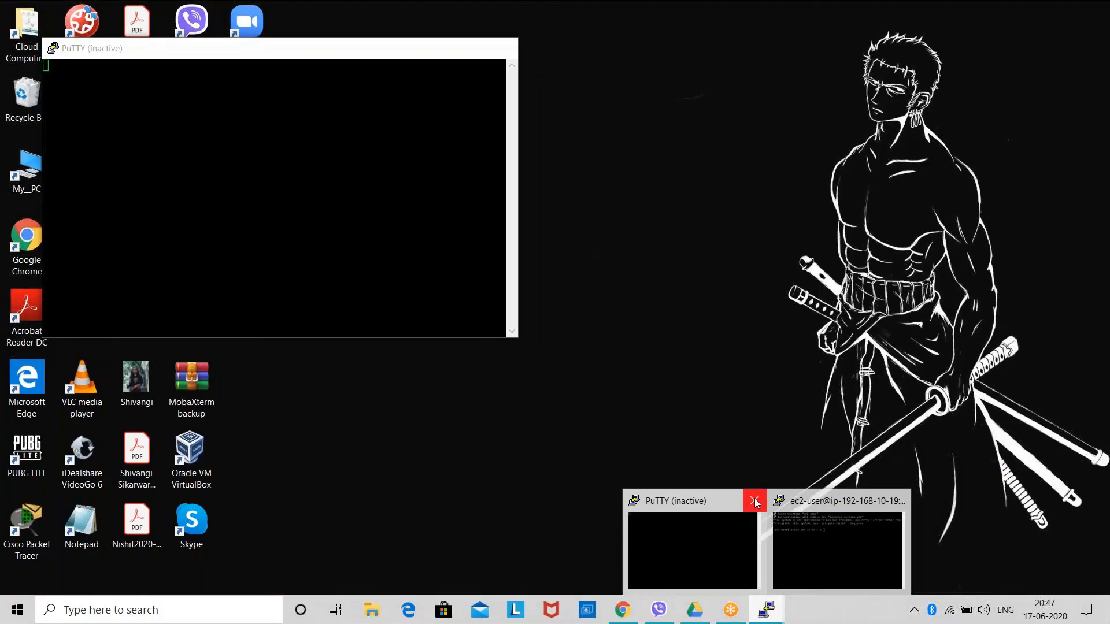
{"action": "left_click", "coordinate": [754, 501]}
{"action": "left_click", "coordinate": [740, 506]}
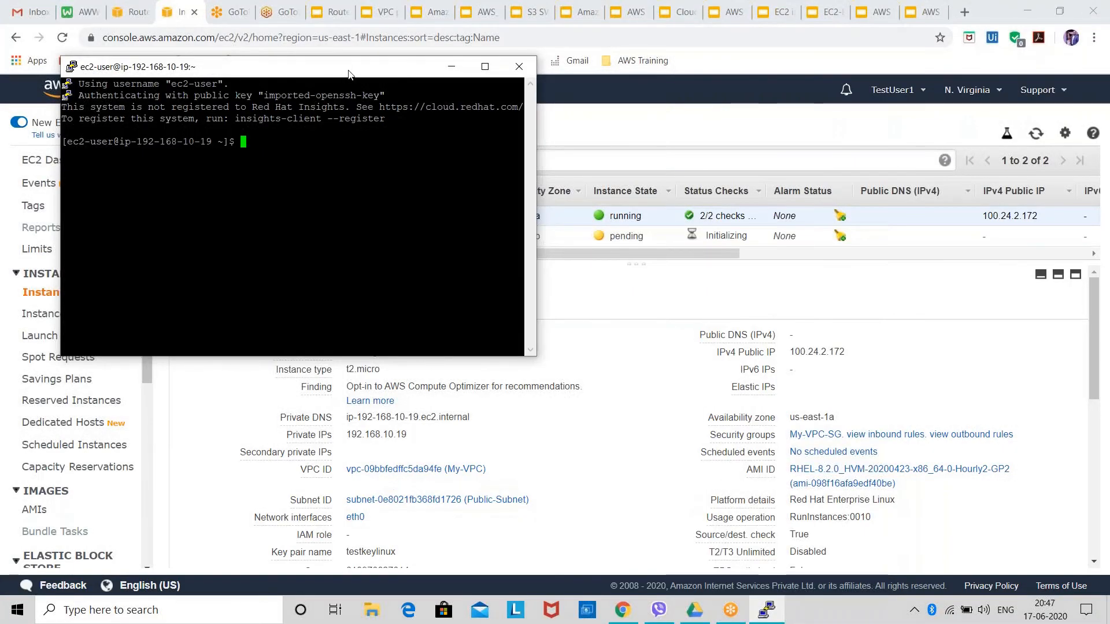
{"action": "left_click_drag", "start_coordinate": [335, 73], "coordinate": [558, 86]}
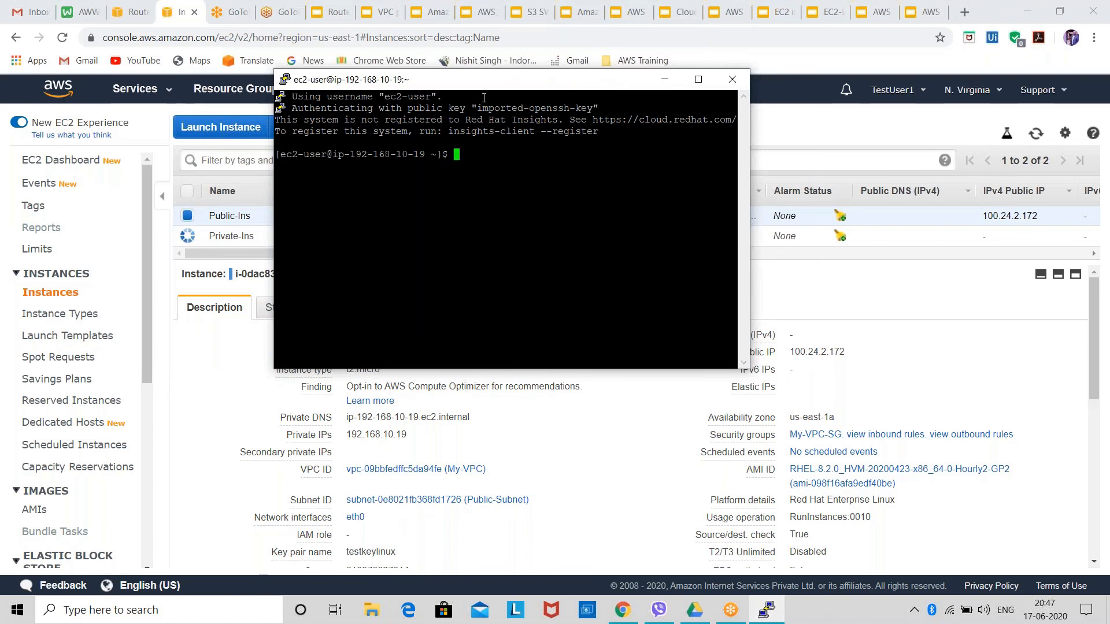
{"action": "left_click_drag", "start_coordinate": [487, 82], "coordinate": [630, 261]}
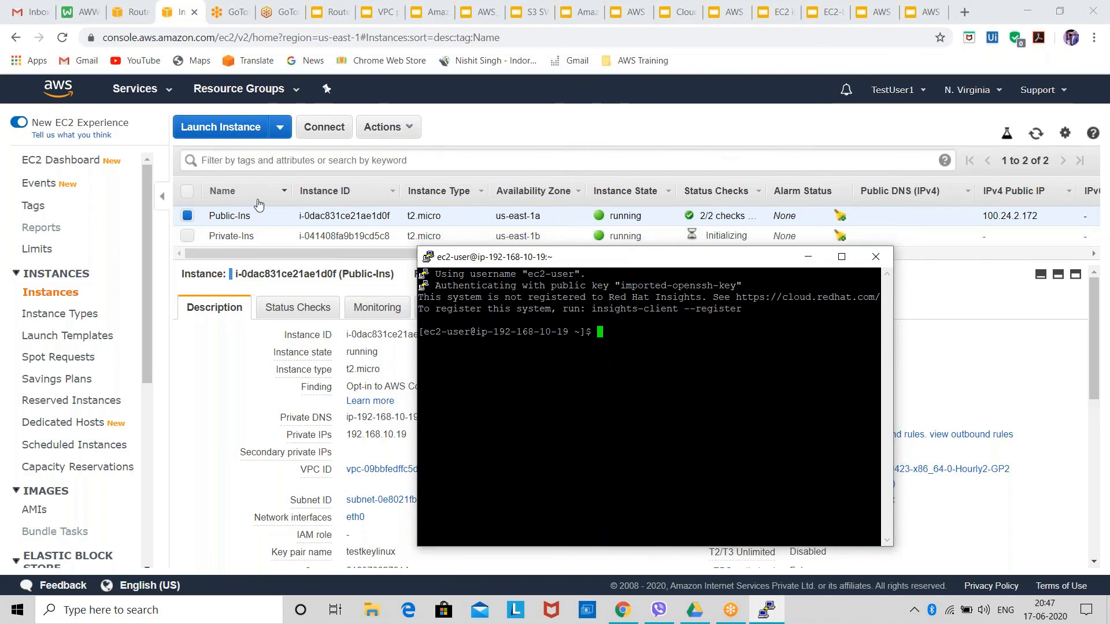
{"action": "left_click", "coordinate": [191, 22]}
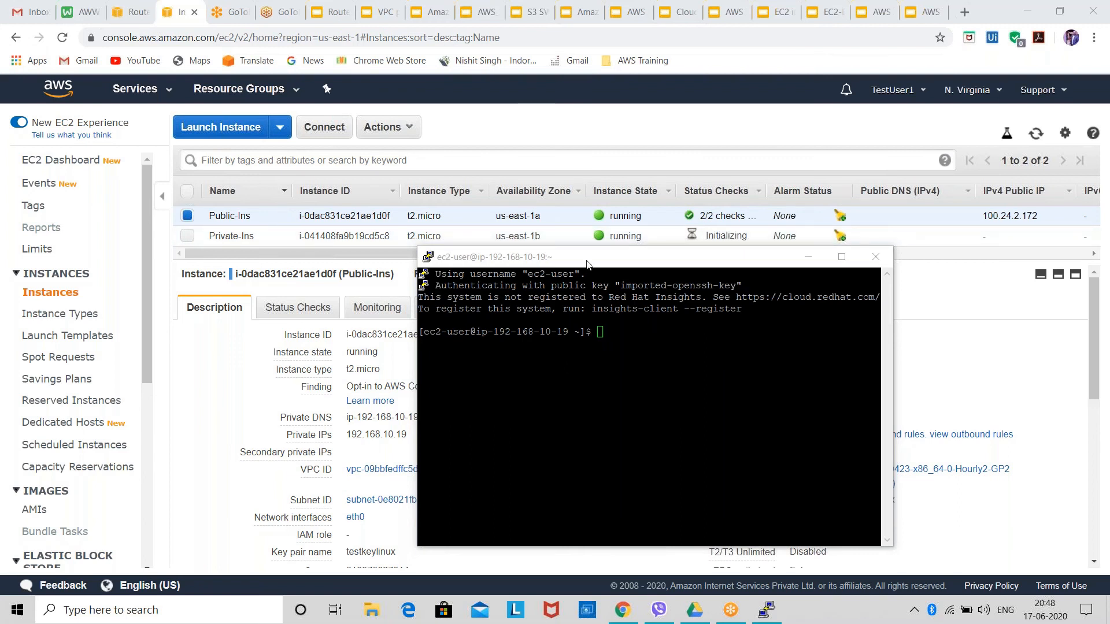
{"action": "left_click_drag", "start_coordinate": [589, 258], "coordinate": [710, 169]}
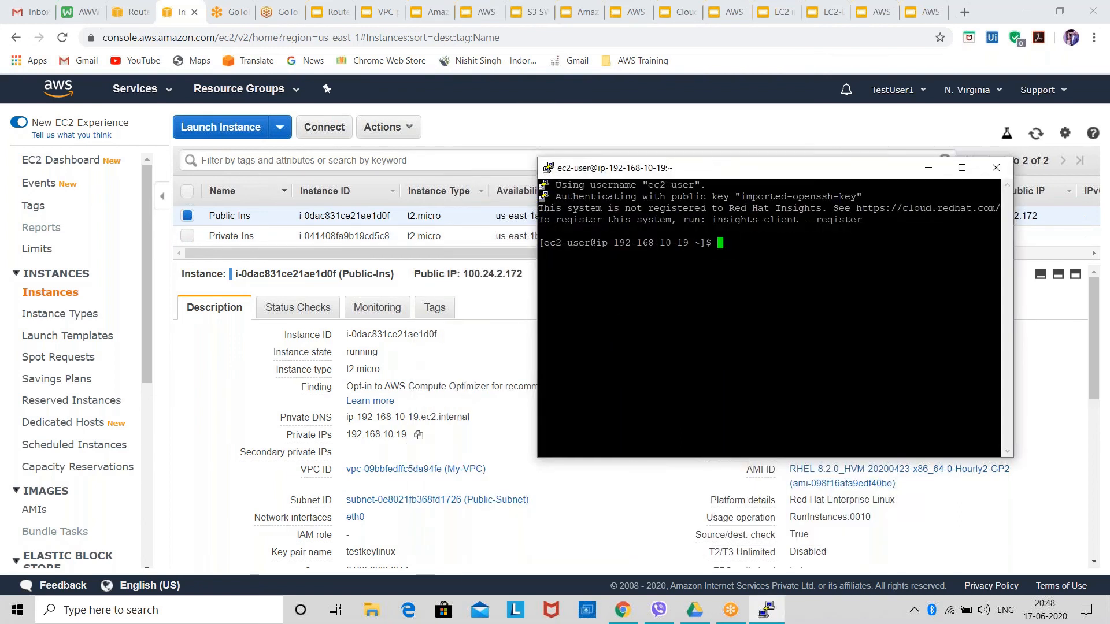
Compare the private IP in the Public-Ins details with the address in the terminal's prompt.
{"action": "left_click_drag", "start_coordinate": [401, 435], "coordinate": [334, 433]}
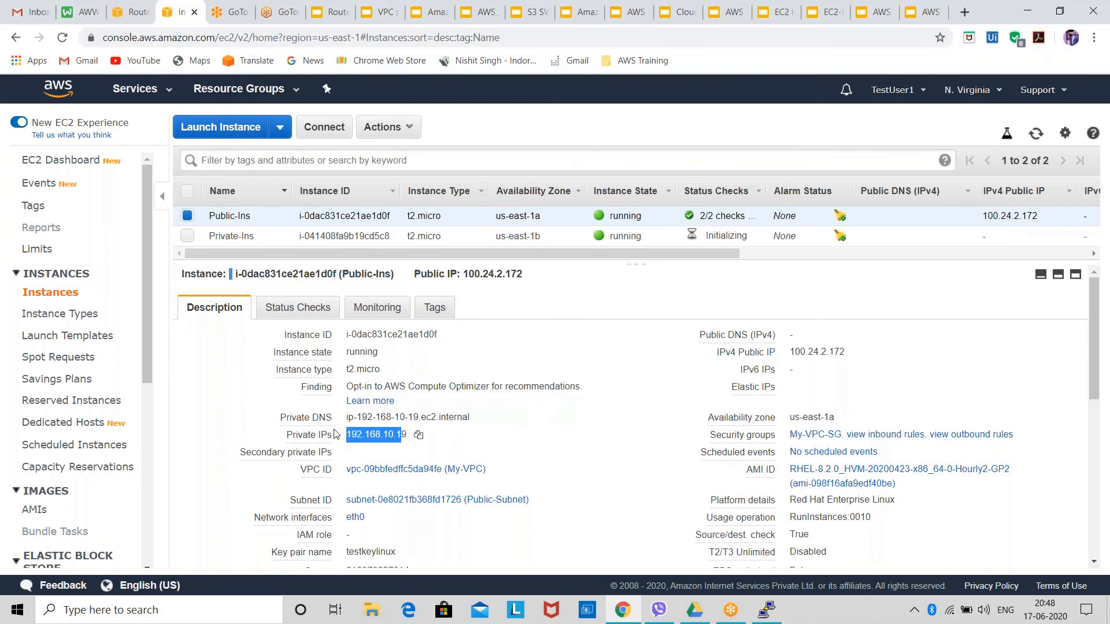
{"action": "left_click", "coordinate": [758, 621]}
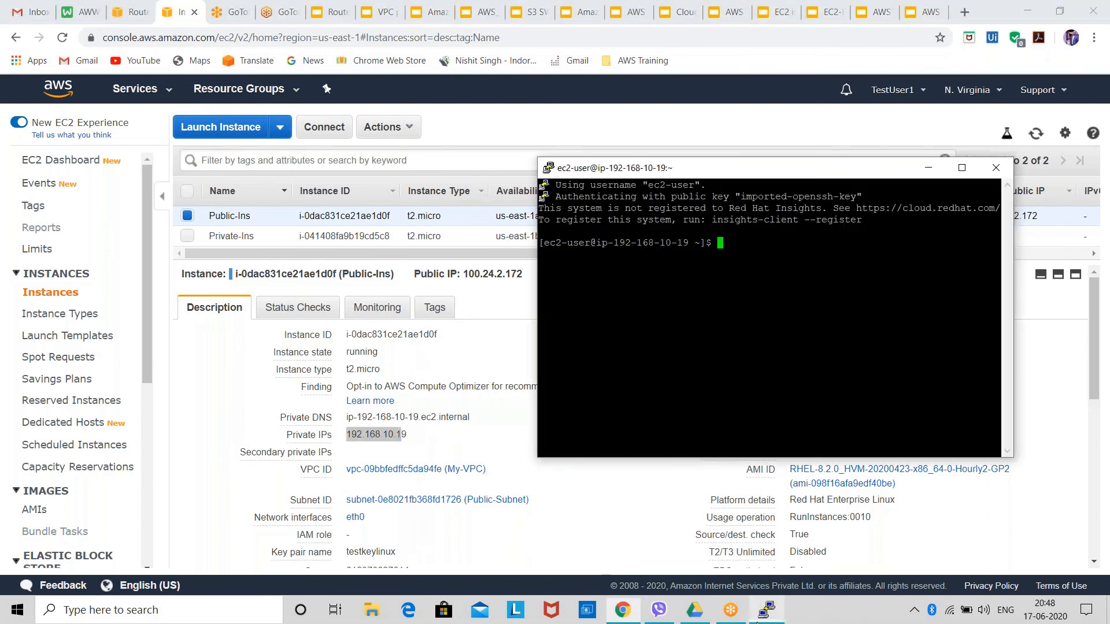
{"action": "left_click_drag", "start_coordinate": [615, 244], "coordinate": [686, 246]}
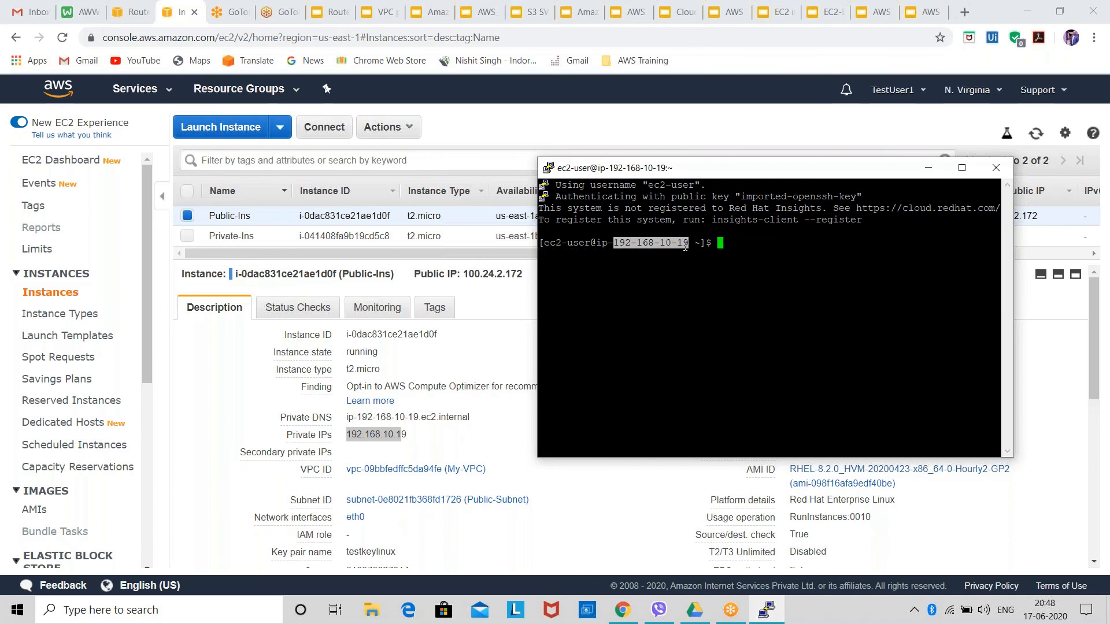
{"action": "left_click", "coordinate": [715, 248]}
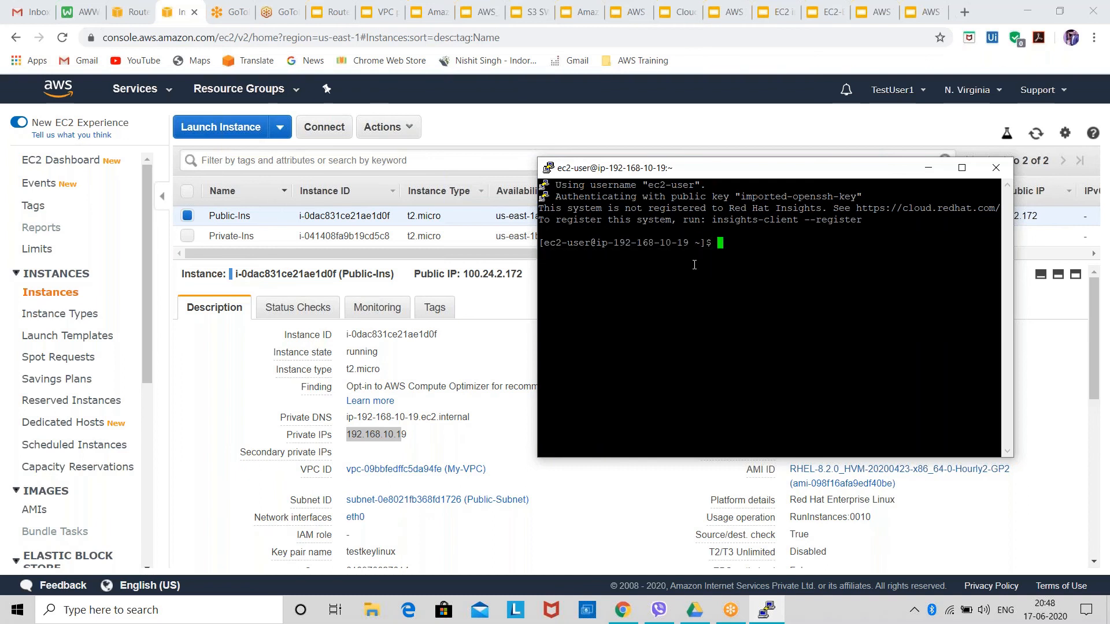
Run ifconfig in the Public-Ins terminal and examine the inet address of eth0.
{"action": "type", "text": "ifconfig"}
{"action": "key", "text": "Return"}
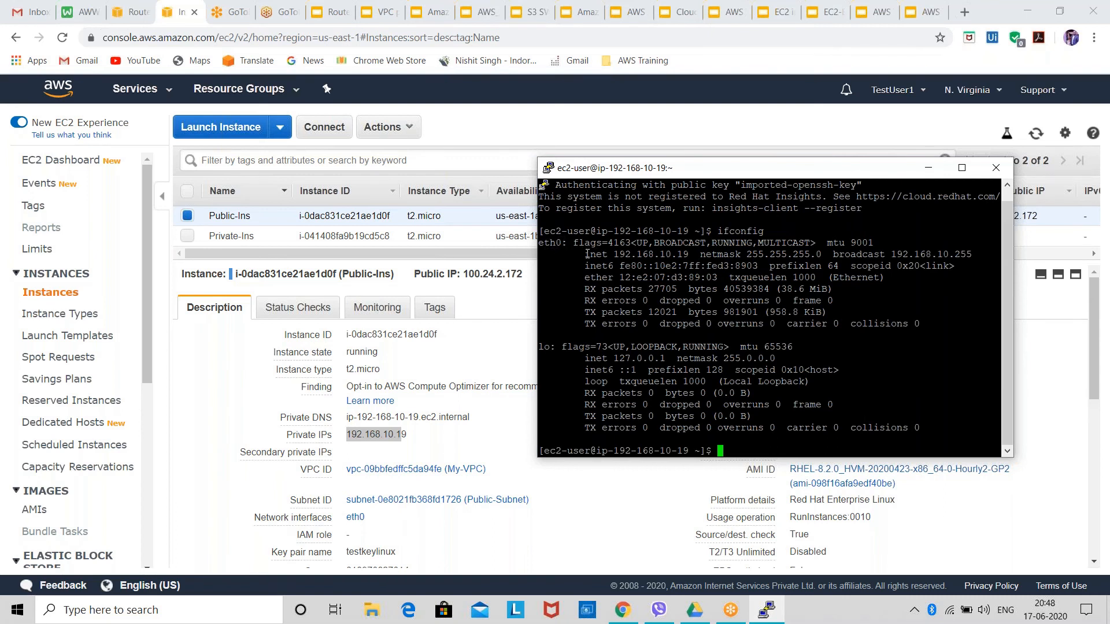
{"action": "left_click_drag", "start_coordinate": [587, 255], "coordinate": [689, 253]}
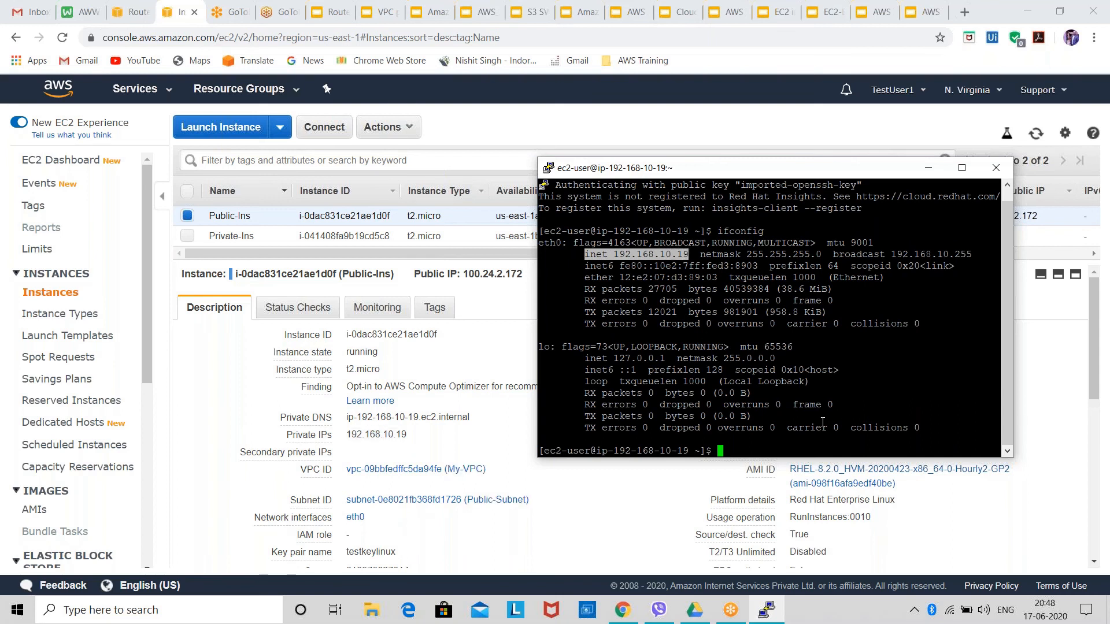
{"action": "left_click", "coordinate": [803, 441]}
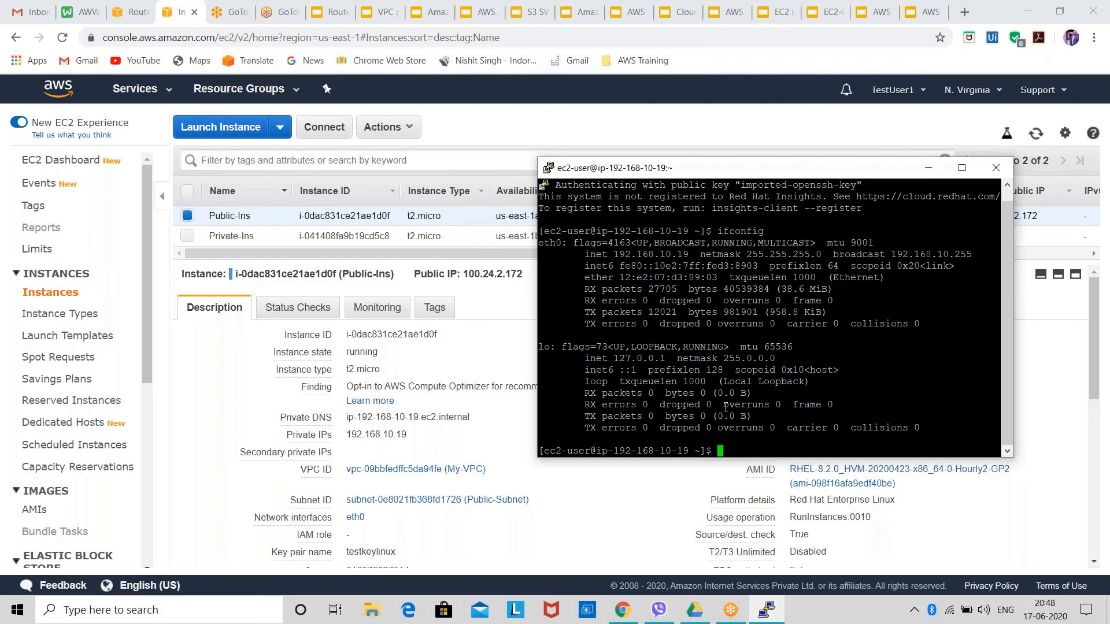
{"action": "key", "text": "Return"}
{"action": "key", "text": "Return"}
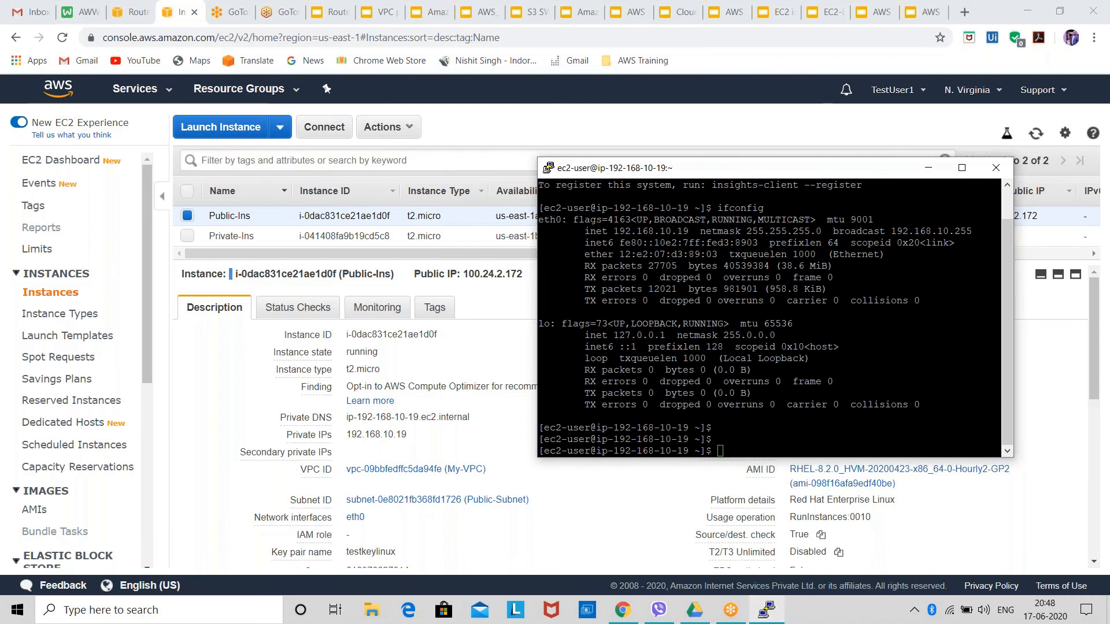
{"action": "left_click", "coordinate": [765, 611]}
{"action": "left_click", "coordinate": [763, 615]}
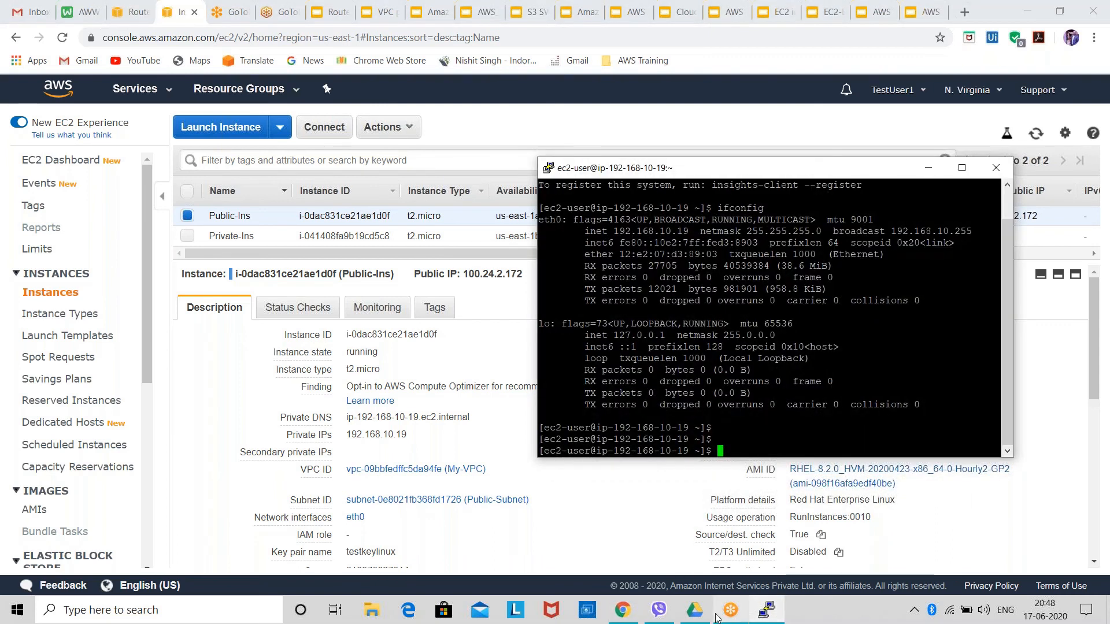
{"action": "left_click", "coordinate": [26, 43]}
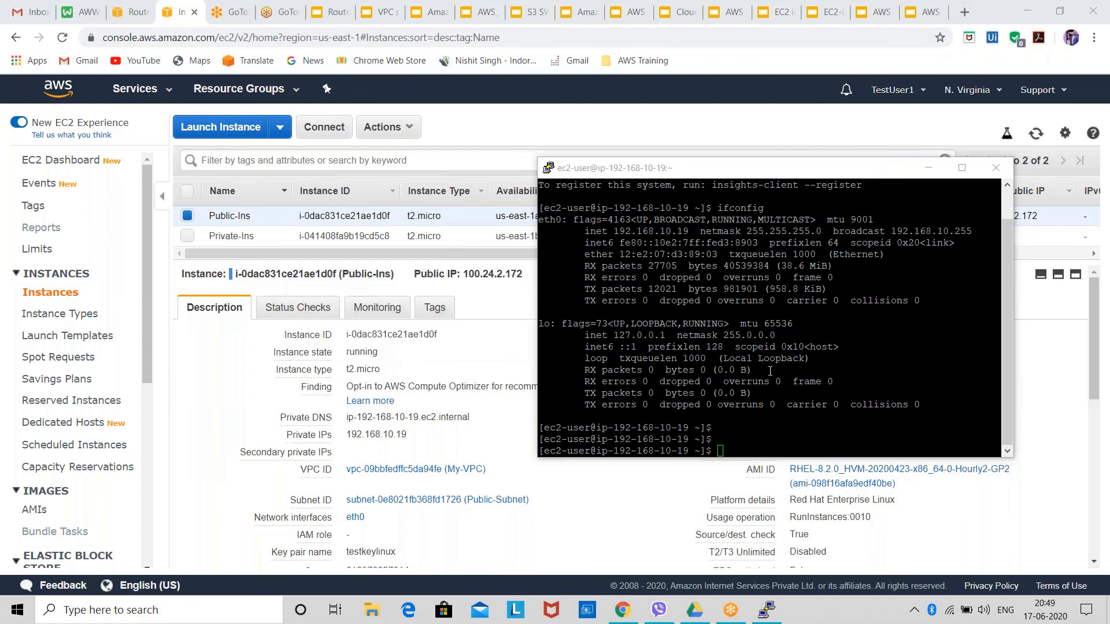
{"action": "key", "text": "alt+Tab"}
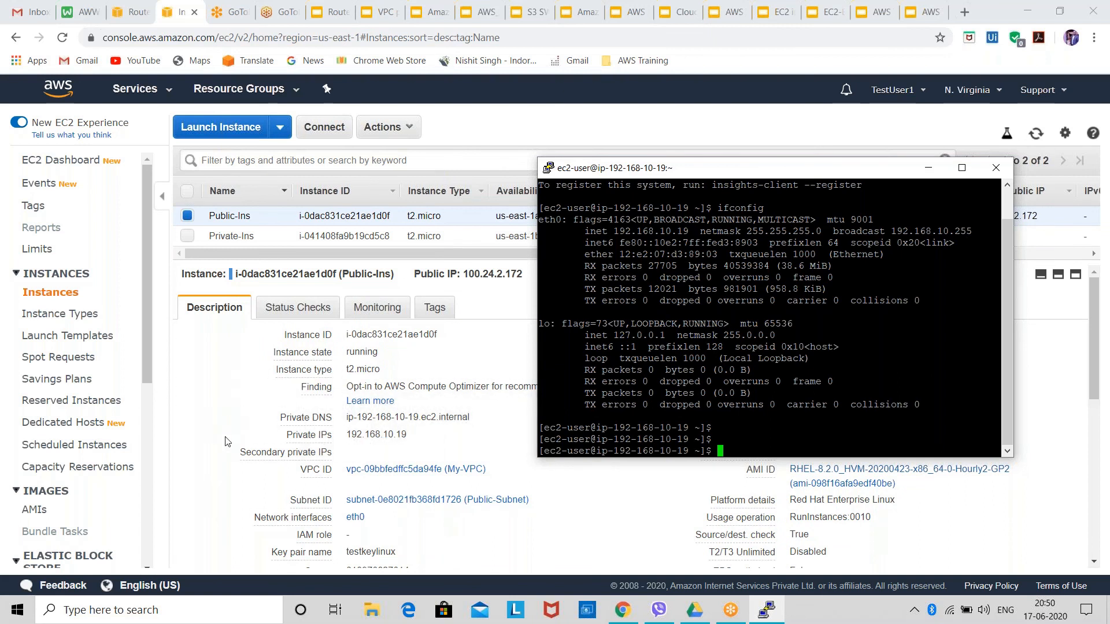
{"action": "scroll", "coordinate": [318, 497], "scroll_direction": "down", "scroll_amount": 1}
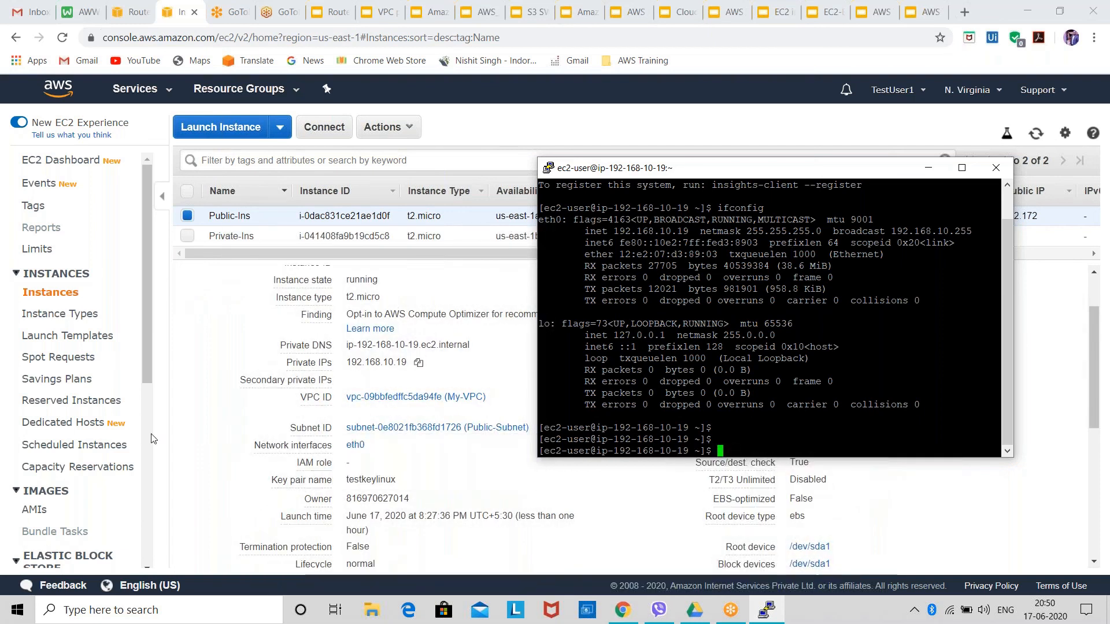
{"action": "left_click", "coordinate": [120, 478]}
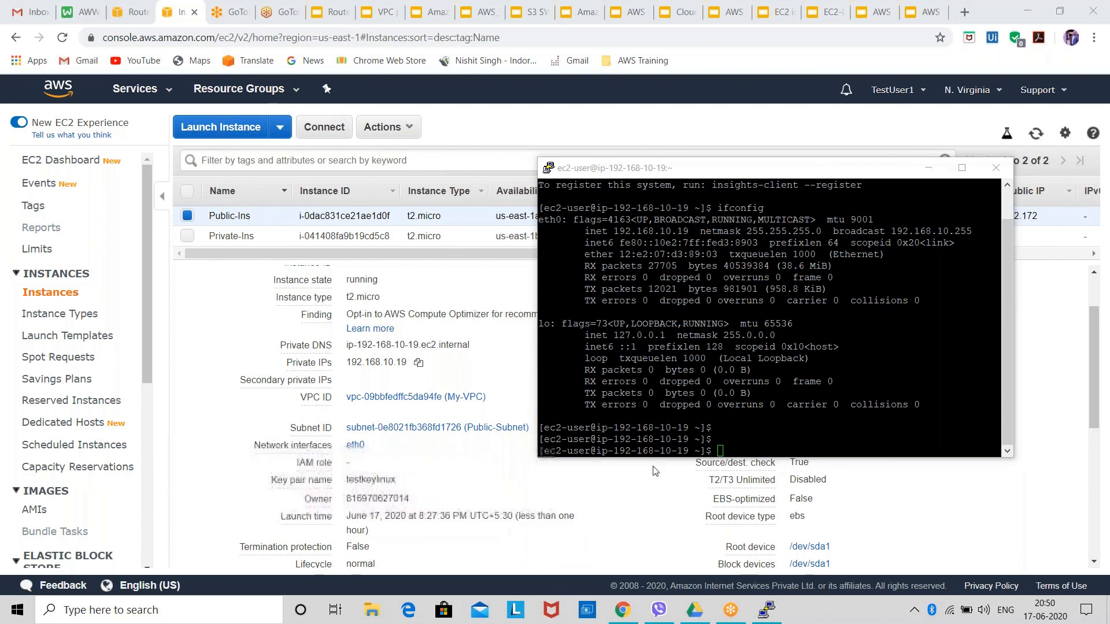
Return to the Public-Ins terminal and check the logged-in account with whoami.
{"action": "left_click", "coordinate": [780, 172]}
{"action": "left_click_drag", "start_coordinate": [781, 173], "coordinate": [783, 189]}
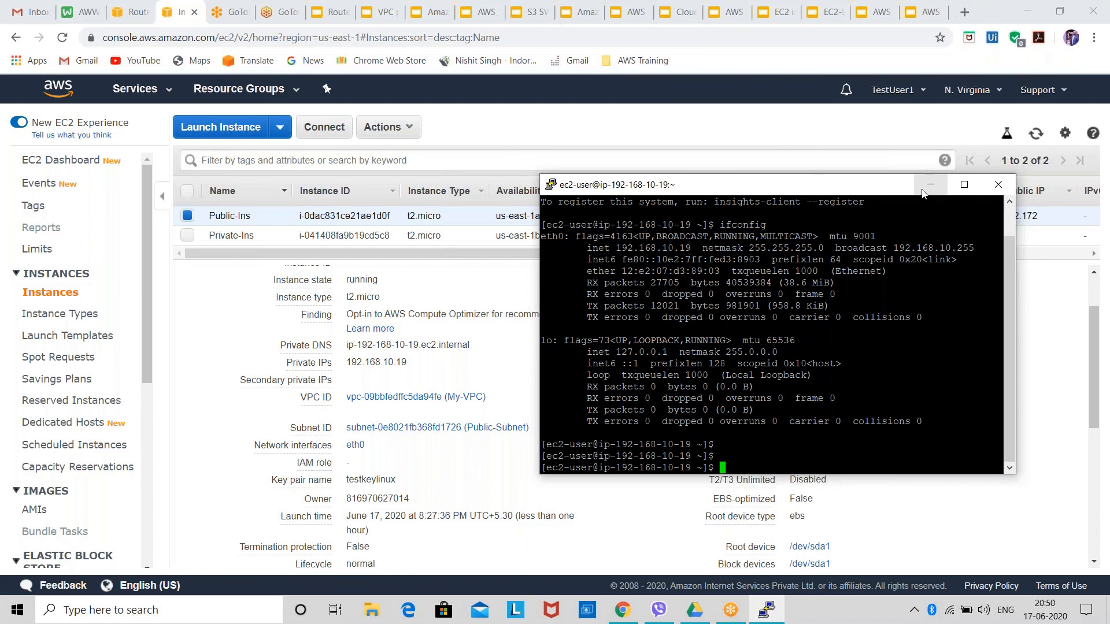
{"action": "type", "text": "whoami"}
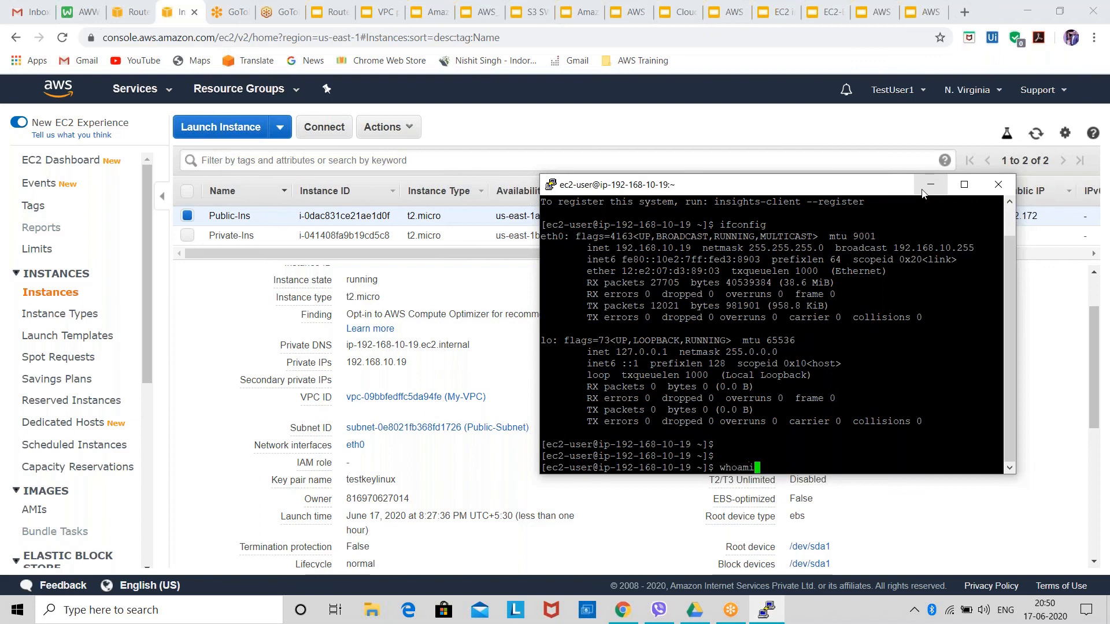
{"action": "key", "text": "Return"}
{"action": "key", "text": "Return"}
{"action": "key", "text": "Return"}
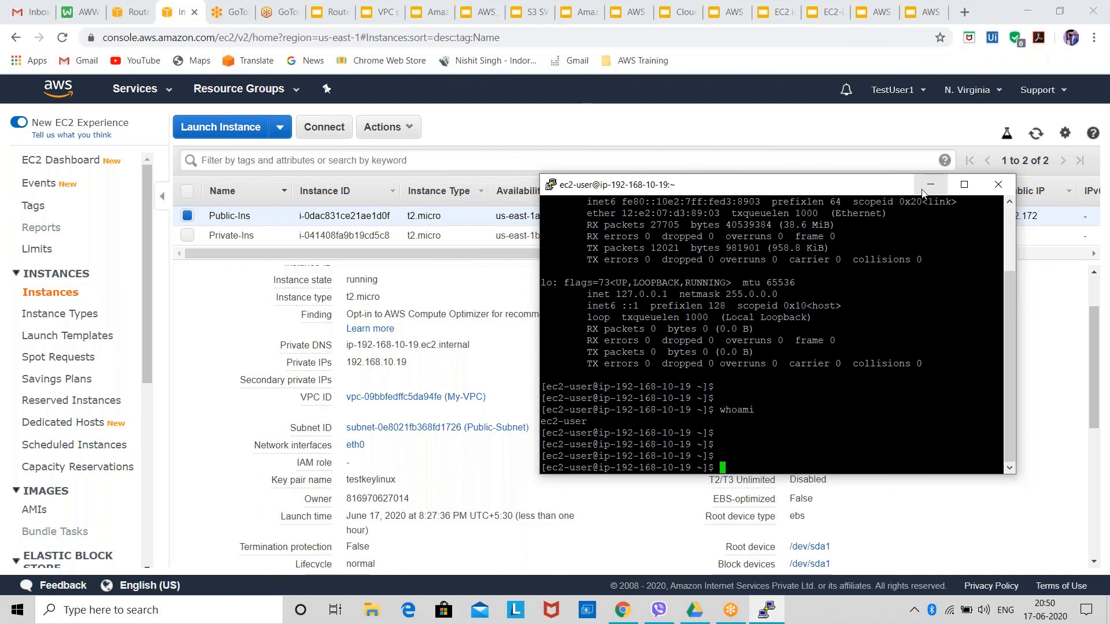
Switch the Public-Ins terminal session to the root user with sudo su.
{"action": "type", "text": "sudo su"}
{"action": "key", "text": "Return"}
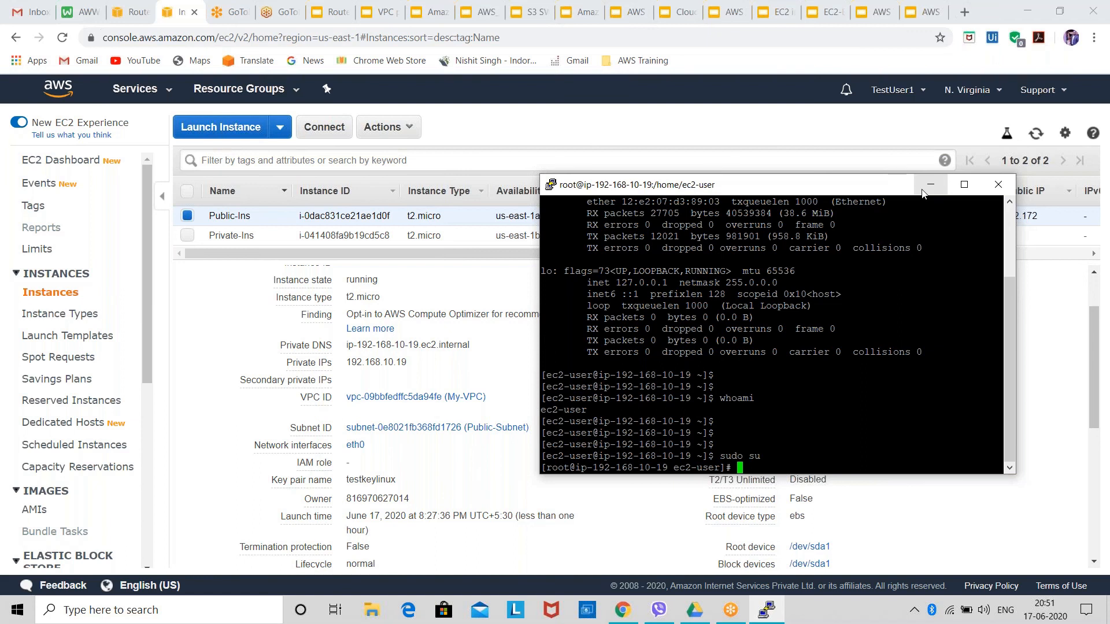
{"action": "key", "text": "Return"}
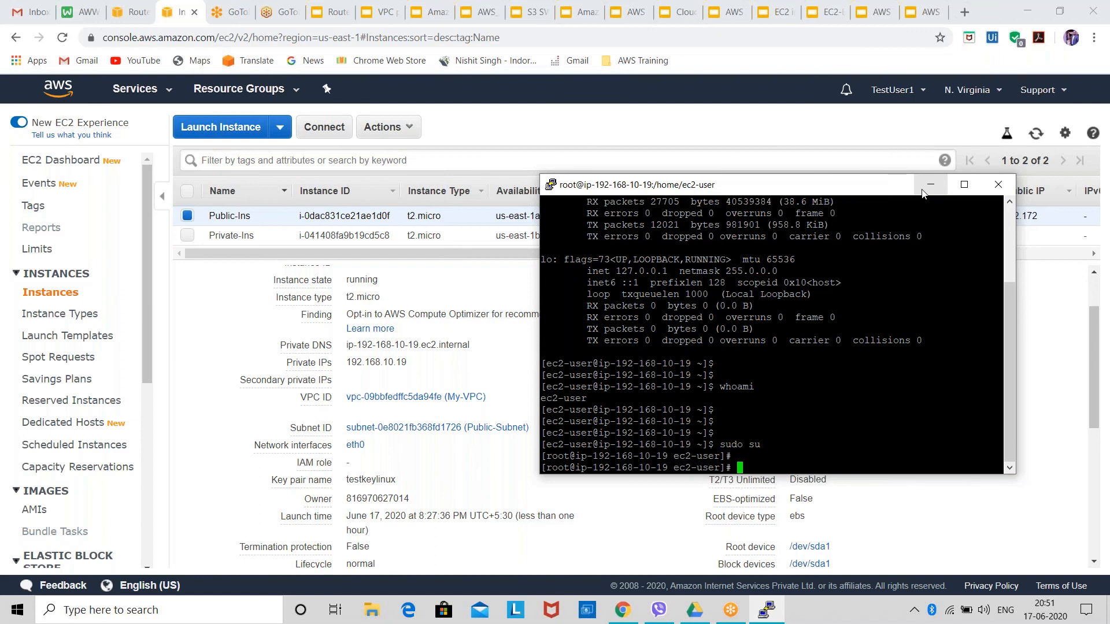
{"action": "key", "text": "Return"}
{"action": "key", "text": "Return"}
{"action": "key", "text": "Return"}
{"action": "type", "text": "ping "}
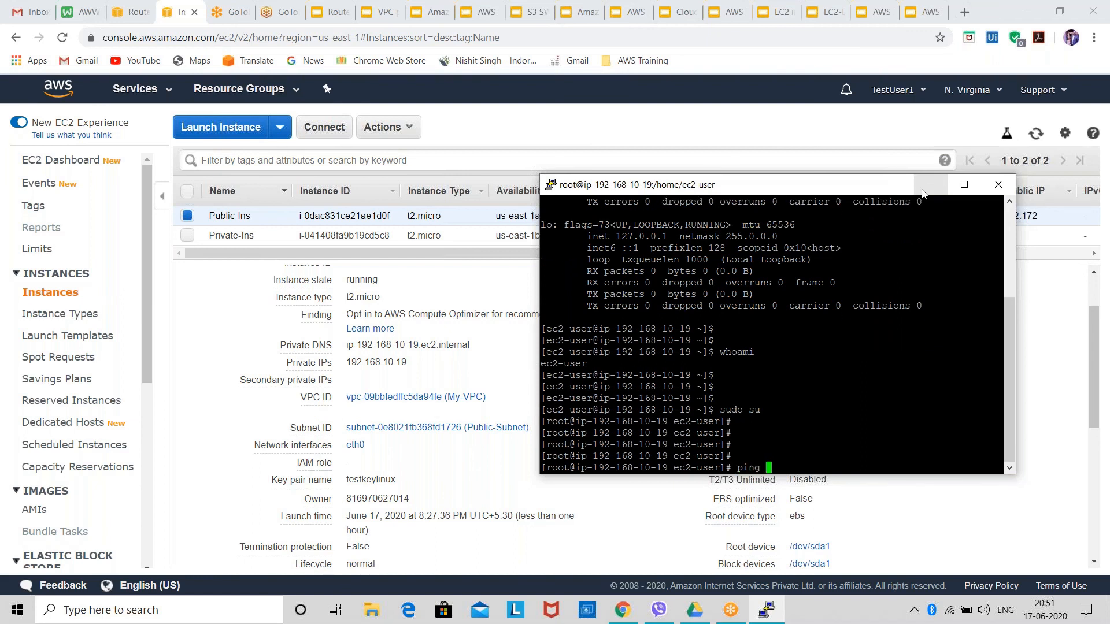
{"action": "type", "text": "www.google.com"}
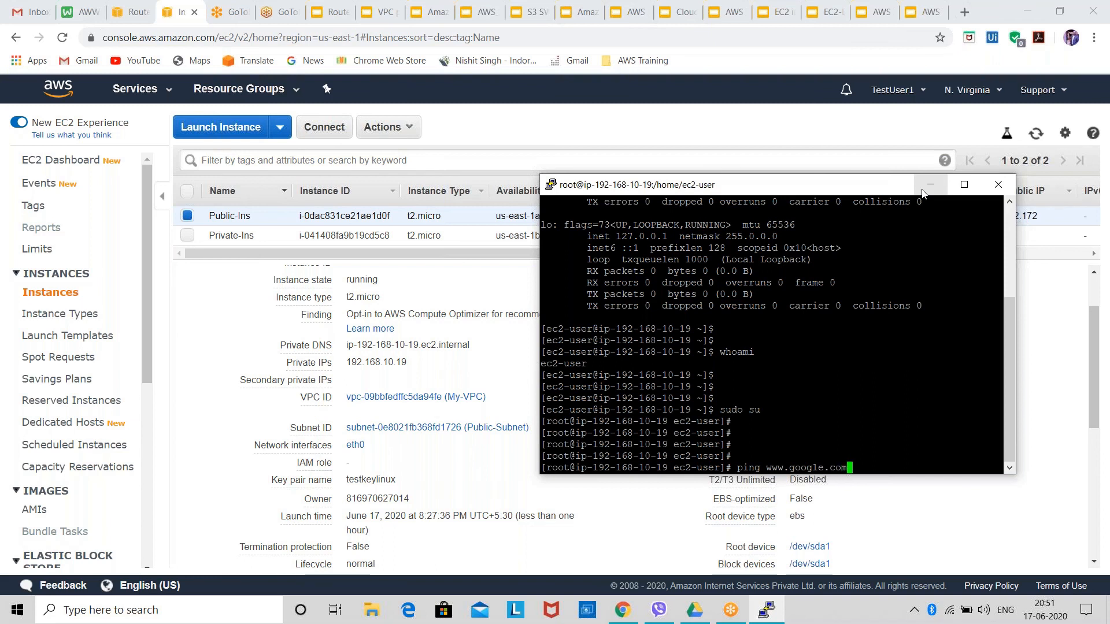
{"action": "key", "text": "Return"}
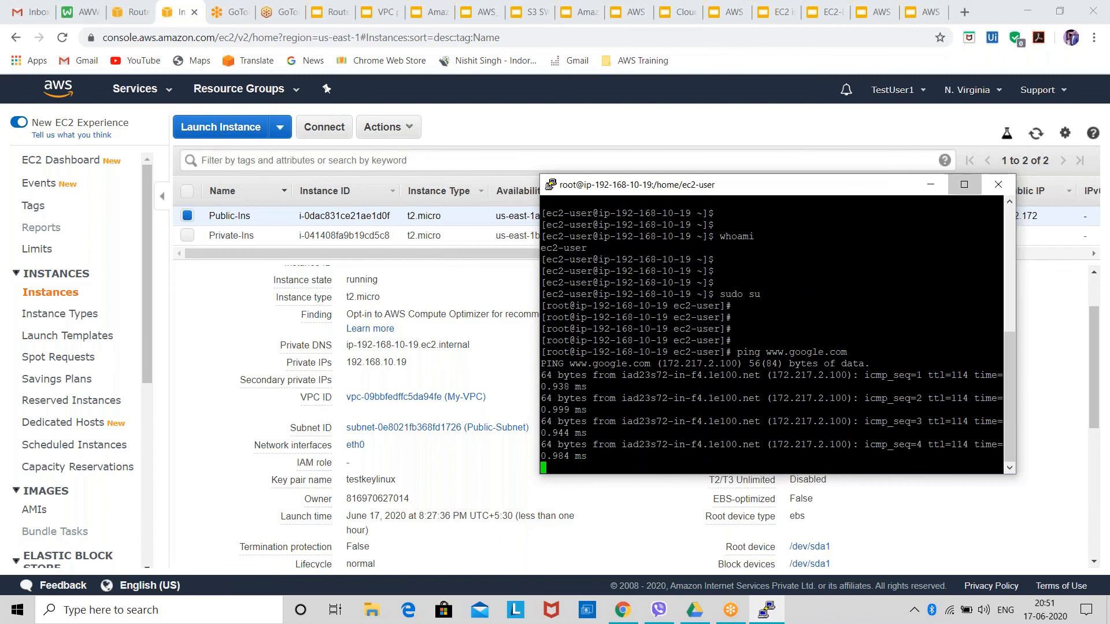
{"action": "left_click", "coordinate": [964, 184]}
{"action": "left_click", "coordinate": [689, 37]}
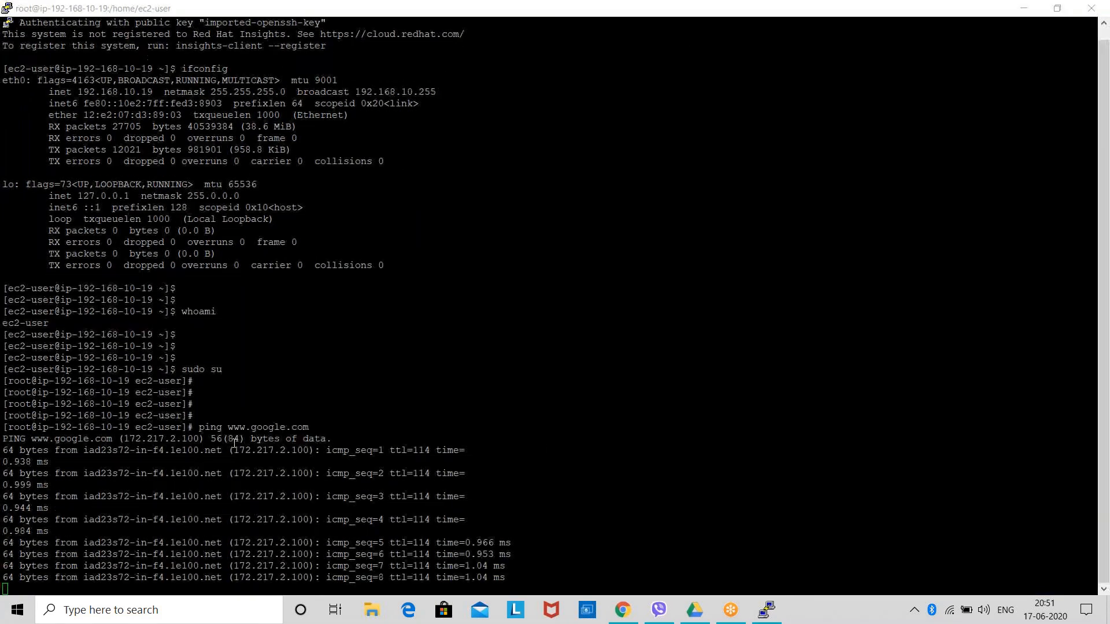
{"action": "left_click", "coordinate": [316, 412]}
{"action": "left_click_drag", "start_coordinate": [316, 412], "coordinate": [197, 394]}
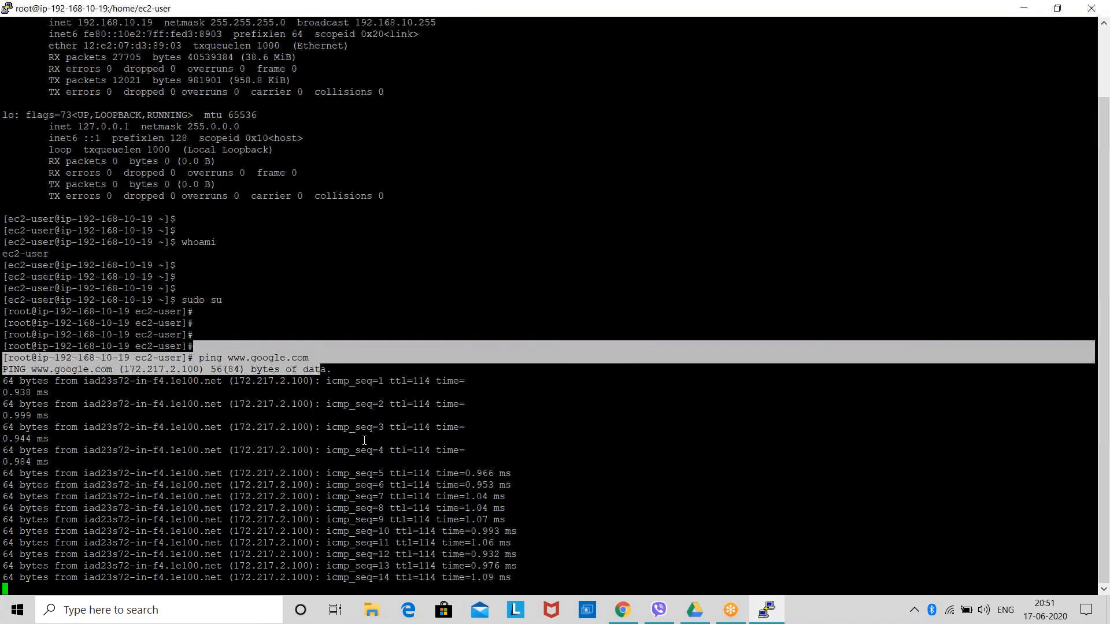
{"action": "left_click", "coordinate": [610, 428]}
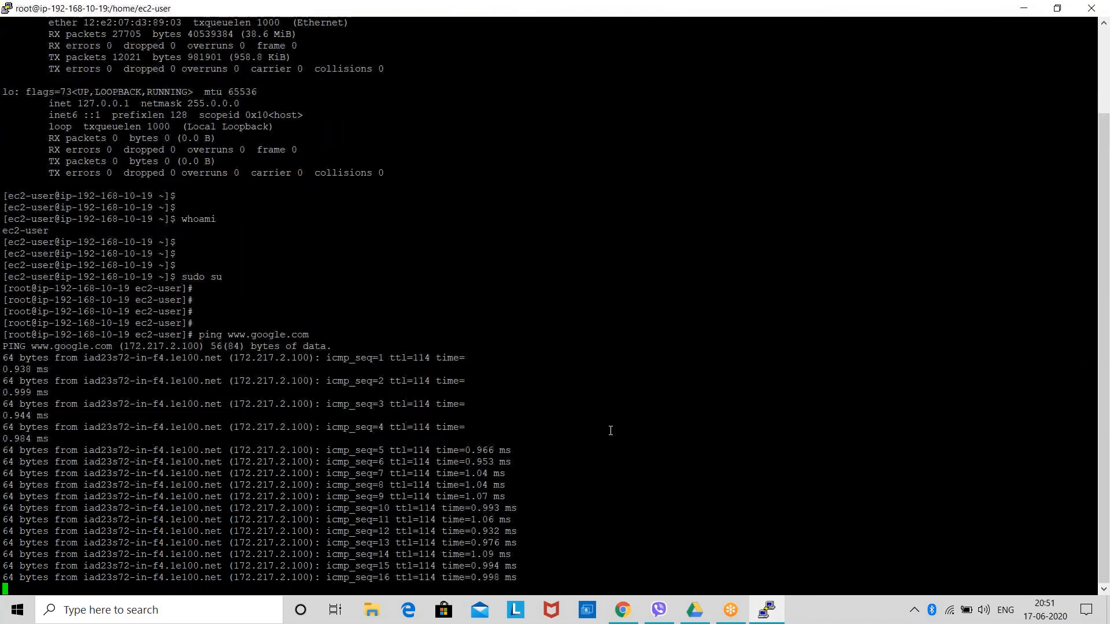
{"action": "key", "text": "ctrl+c"}
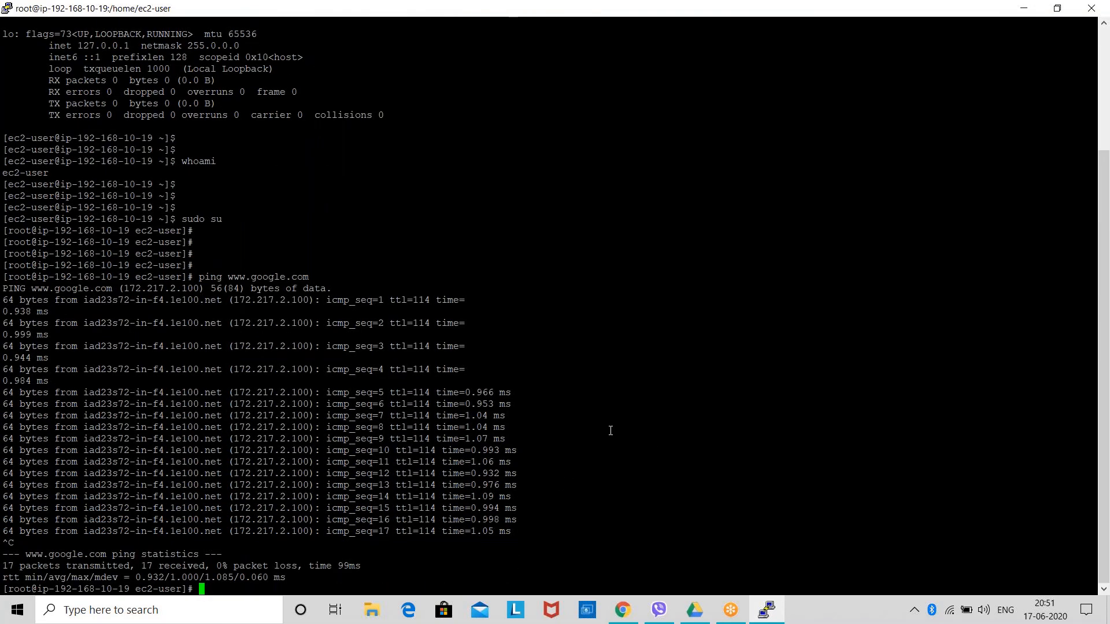
Clear the earlier ping output from the Public-Ins root terminal.
{"action": "key", "text": "Return"}
{"action": "key", "text": "Return"}
{"action": "key", "text": "Return"}
{"action": "key", "text": "ctrl+l"}
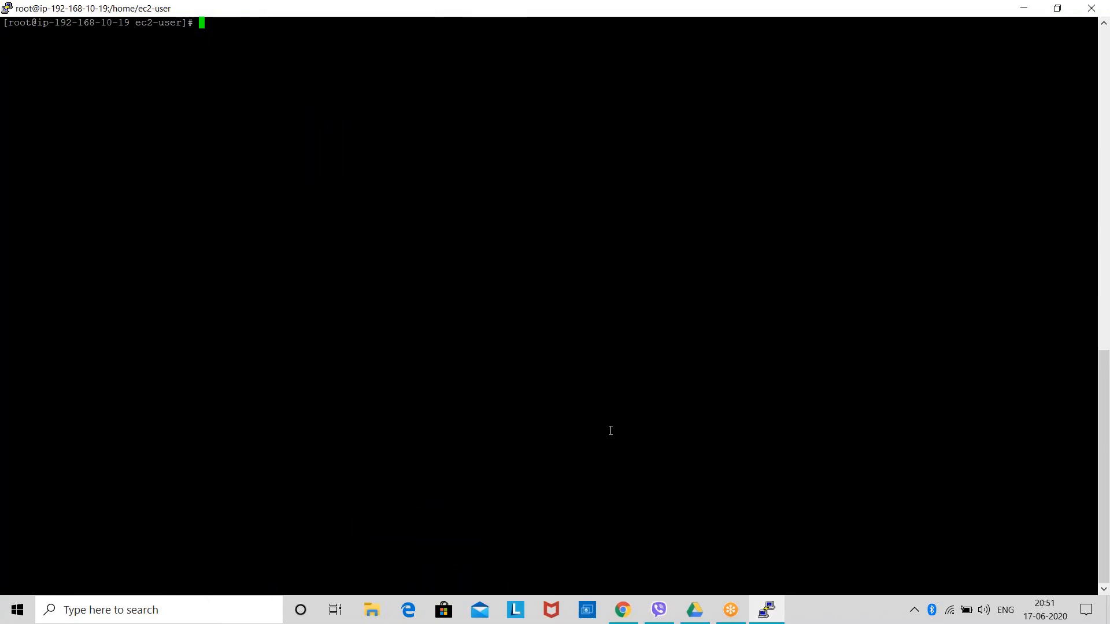
{"action": "type", "text": "ping www.t"}
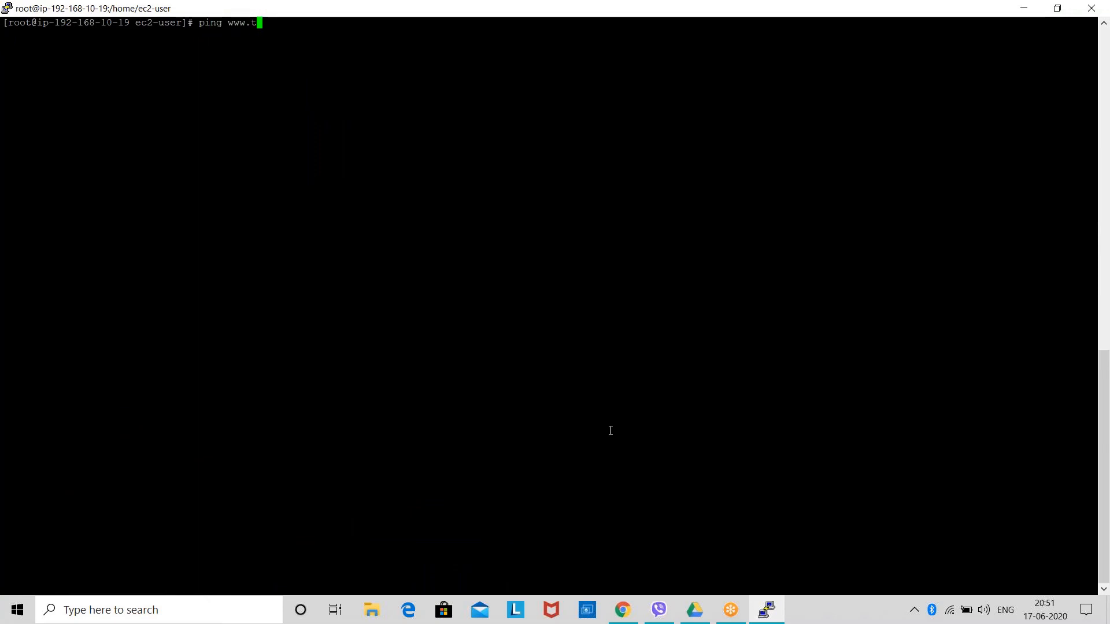
{"action": "key", "text": "BackSpace"}
{"action": "type", "text": "yahoo"}
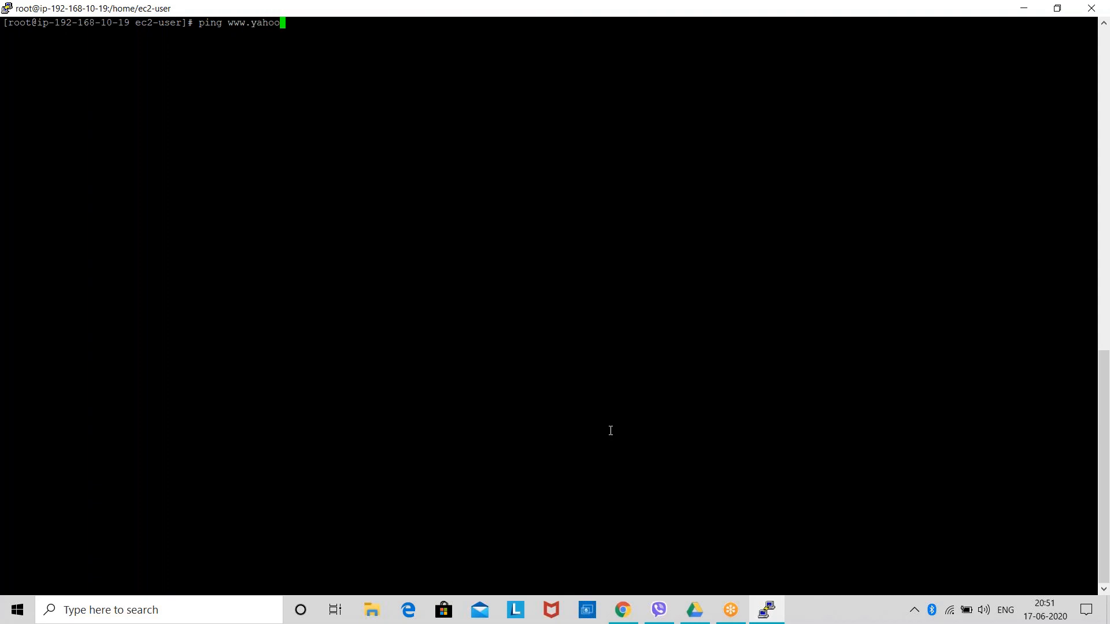
{"action": "type", "text": "mail.com"}
{"action": "key", "text": "Return"}
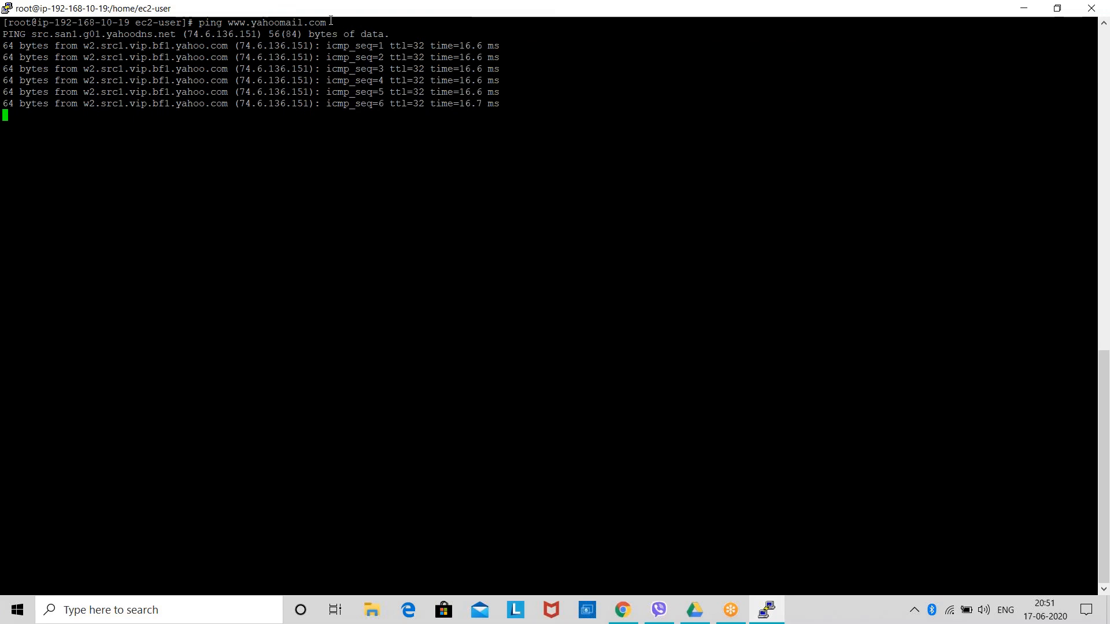
{"action": "left_click_drag", "start_coordinate": [331, 21], "coordinate": [225, 25]}
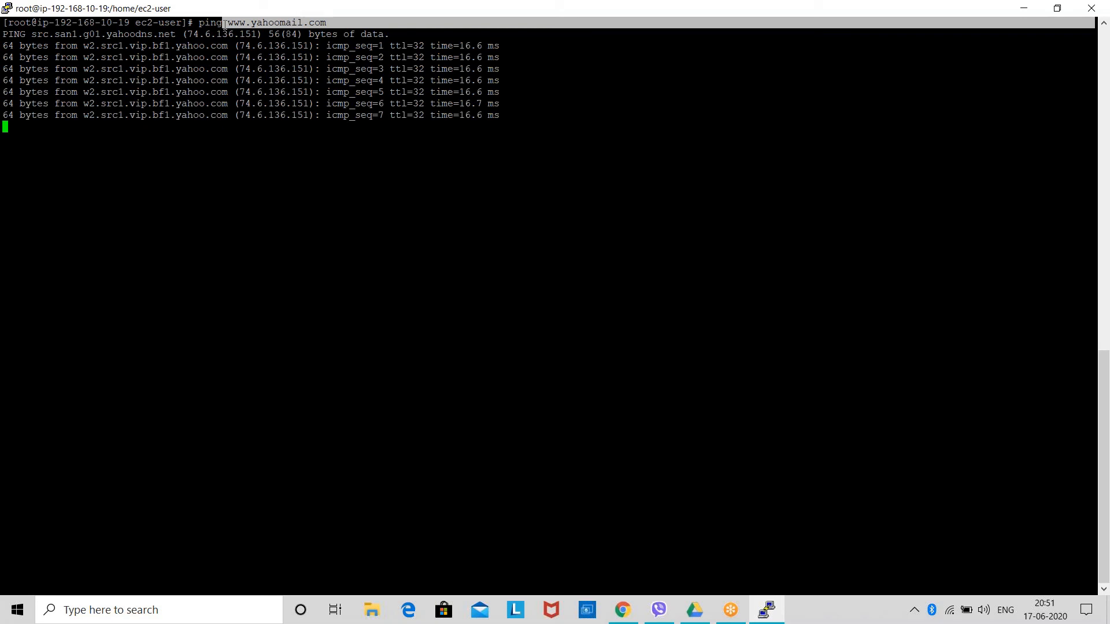
{"action": "key", "text": "ctrl+c"}
{"action": "key", "text": "Return"}
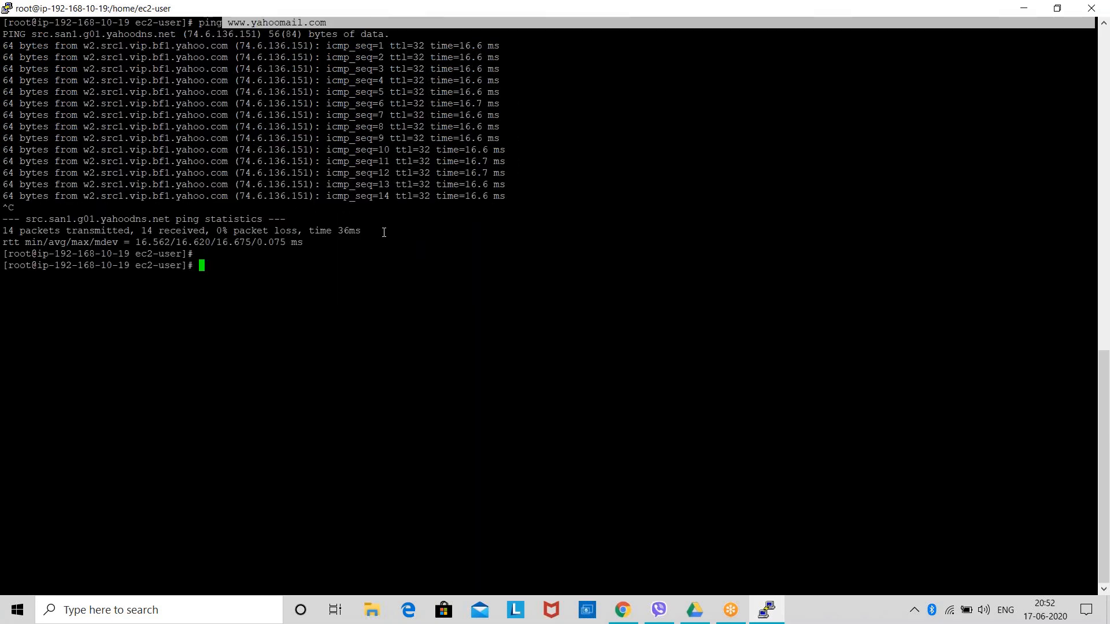
{"action": "key", "text": "Return"}
{"action": "key", "text": "Return"}
{"action": "key", "text": "Return"}
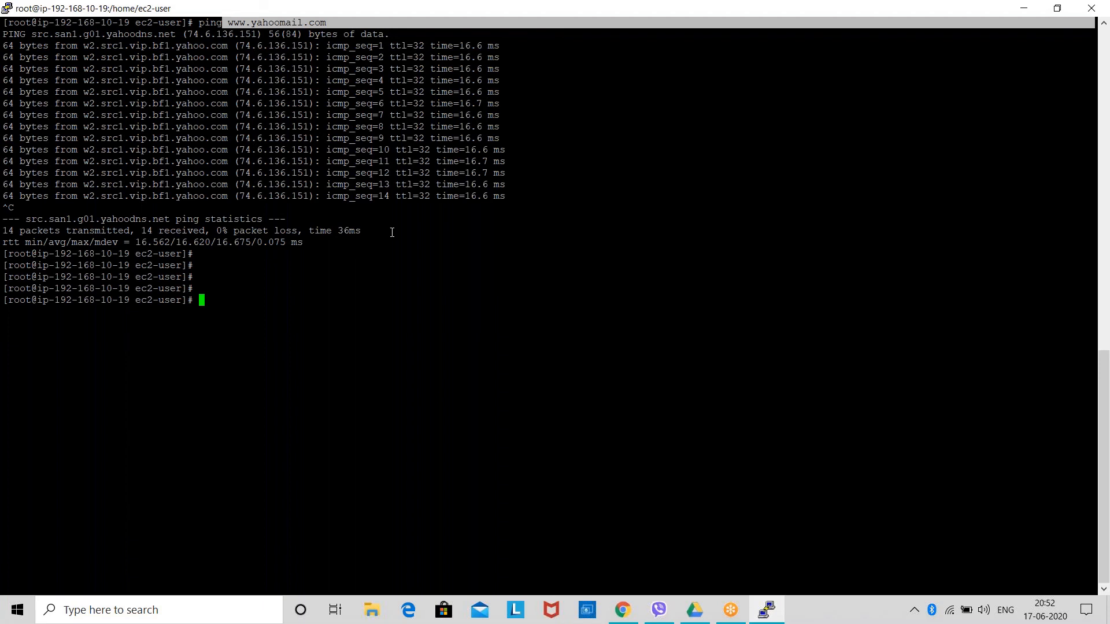
Update all packages on Public-Ins without confirmation prompts using yum update -y.
{"action": "type", "text": "yum update-"}
{"action": "key", "text": "BackSpace"}
{"action": "type", "text": "-y"}
{"action": "key", "text": "Return"}
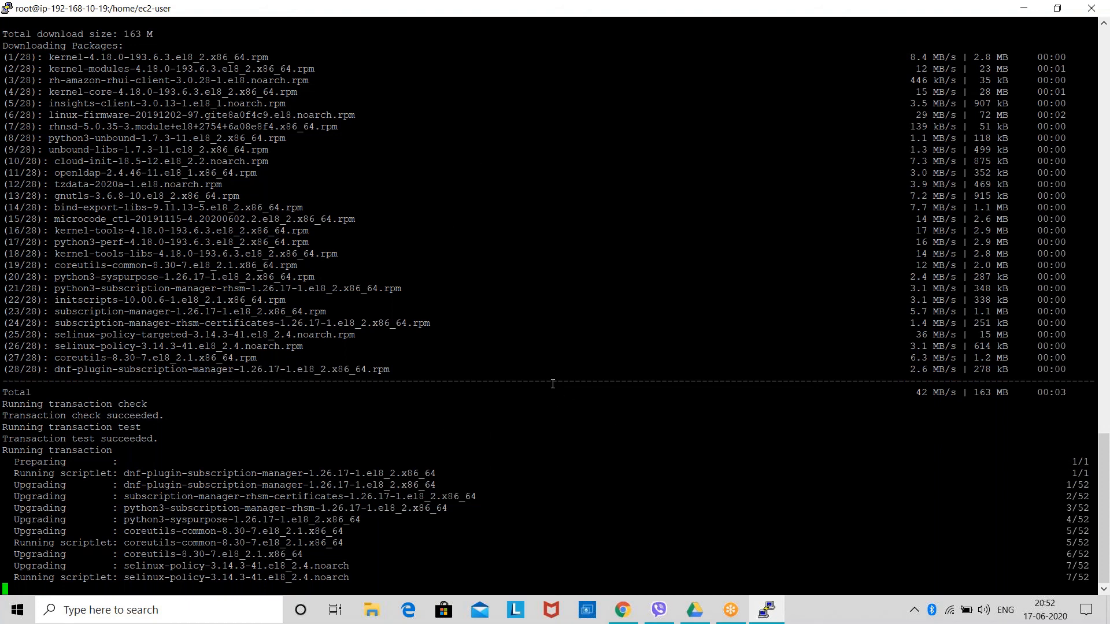
{"action": "key", "text": "Down"}
{"action": "key", "text": "Down"}
{"action": "key", "text": "Down"}
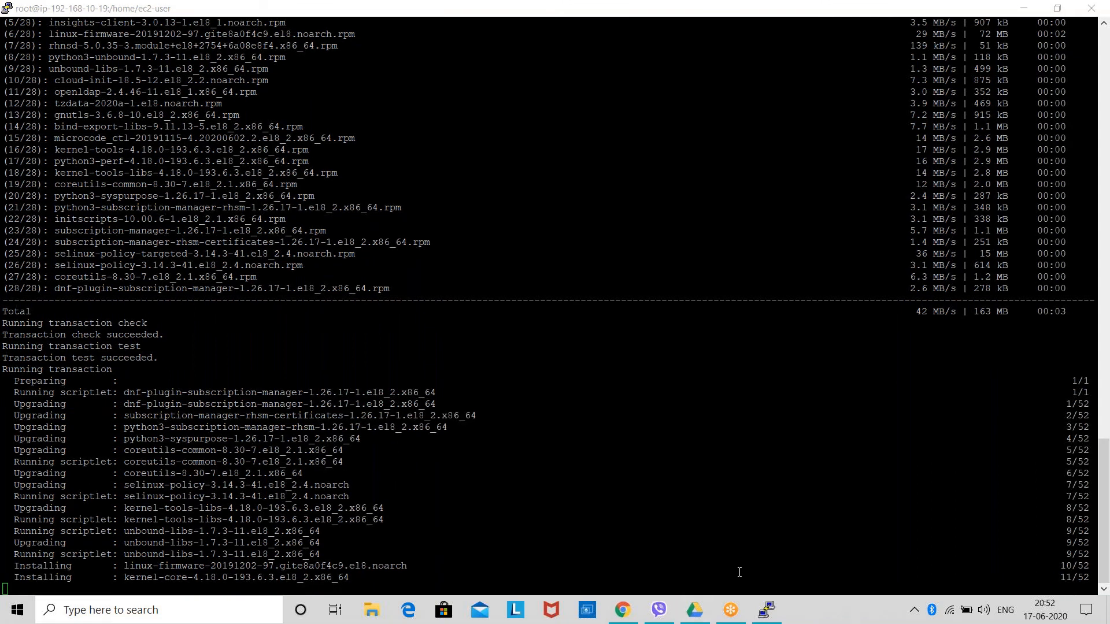
Switch to the AWW whiteboard in Chrome and find an empty area of the board beyond the existing diagrams.
{"action": "mouse_move", "coordinate": [690, 622]}
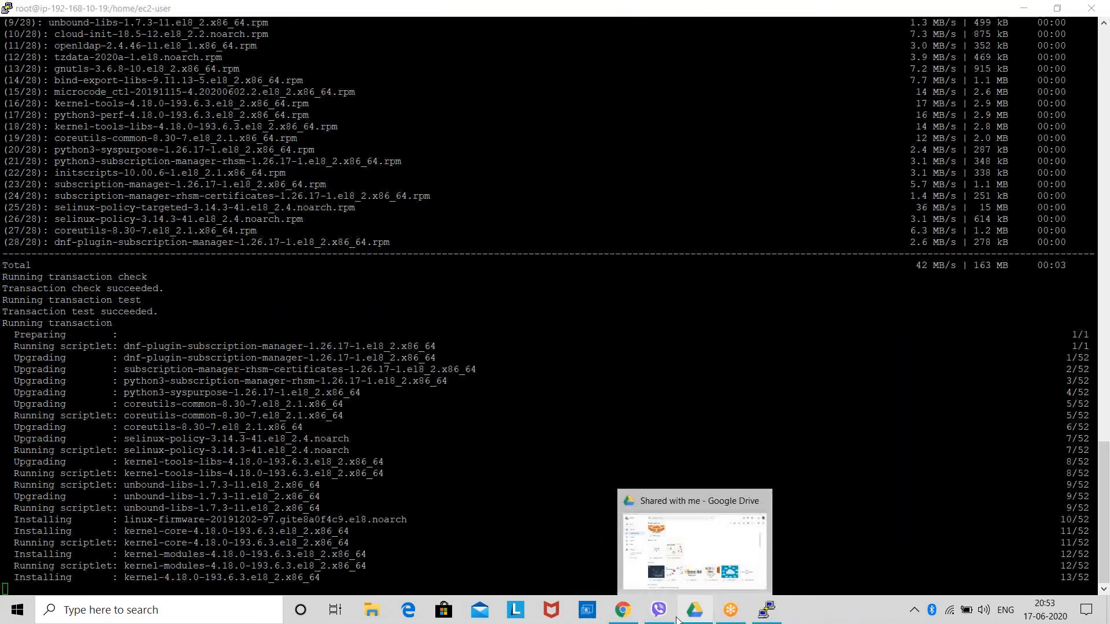
{"action": "left_click", "coordinate": [622, 610]}
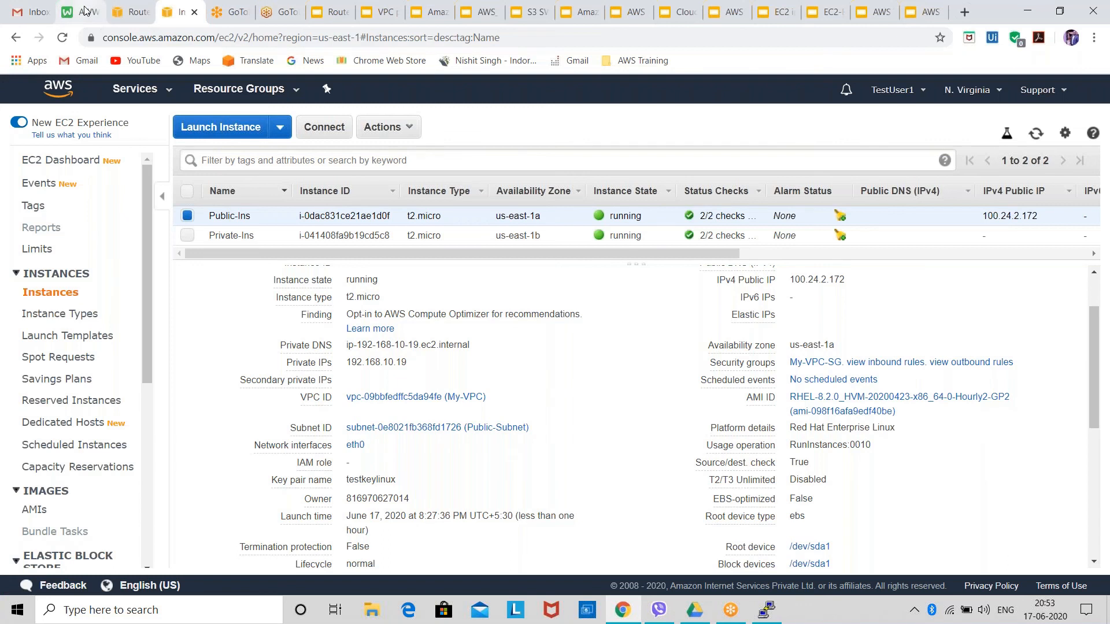
{"action": "left_click", "coordinate": [86, 11]}
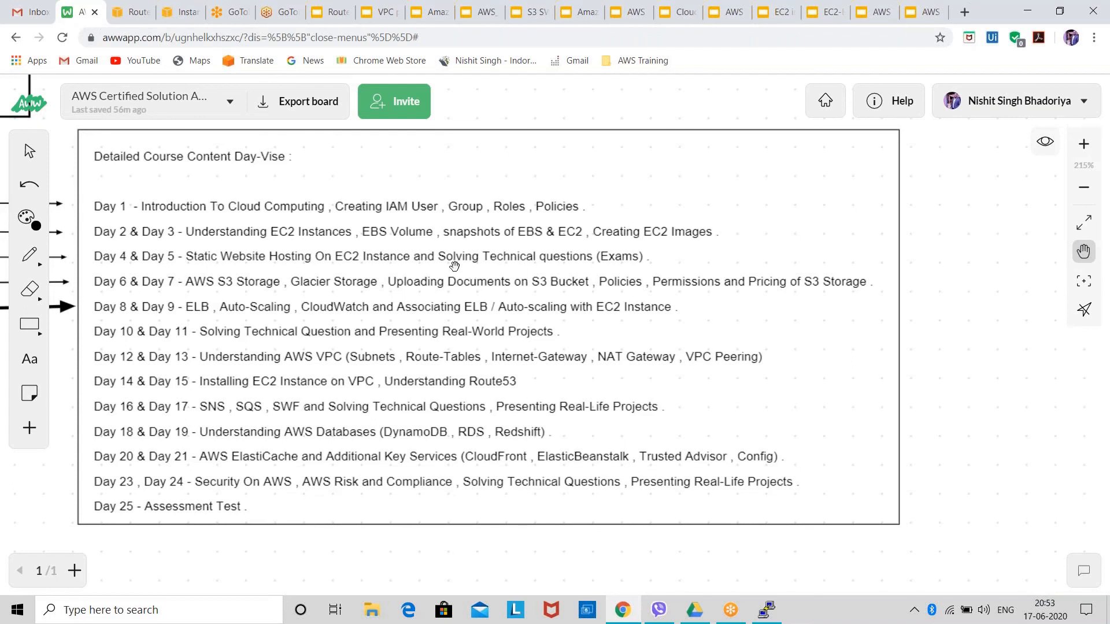
{"action": "scroll", "coordinate": [454, 261], "scroll_direction": "down", "scroll_amount": 1}
{"action": "scroll", "coordinate": [484, 246], "scroll_direction": "down", "scroll_amount": 2}
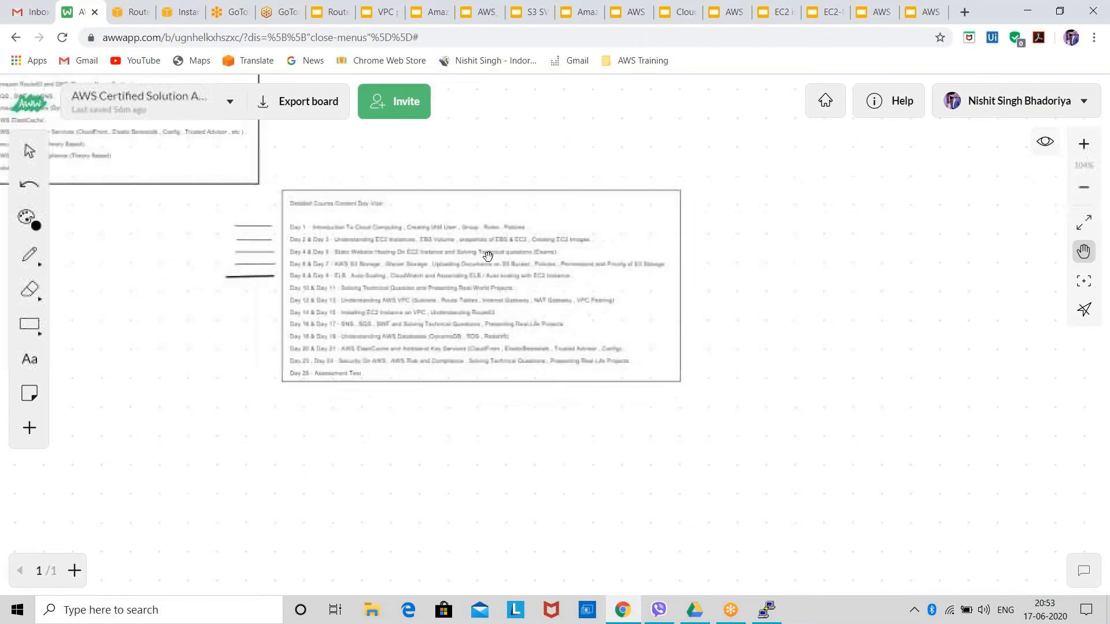
{"action": "left_click_drag", "start_coordinate": [560, 265], "coordinate": [401, 276]}
{"action": "left_click_drag", "start_coordinate": [549, 299], "coordinate": [439, 297]}
{"action": "scroll", "coordinate": [457, 307], "scroll_direction": "down", "scroll_amount": 1}
{"action": "scroll", "coordinate": [456, 306], "scroll_direction": "down", "scroll_amount": 2}
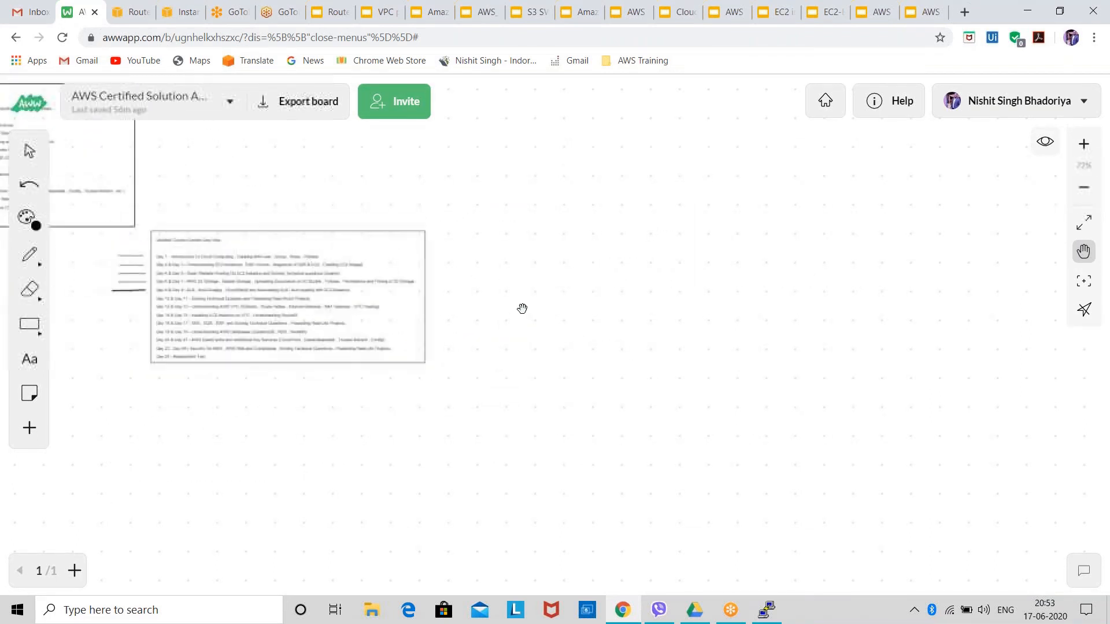
{"action": "left_click_drag", "start_coordinate": [535, 346], "coordinate": [174, 302]}
{"action": "left_click_drag", "start_coordinate": [543, 344], "coordinate": [266, 307]}
{"action": "left_click_drag", "start_coordinate": [826, 281], "coordinate": [445, 311]}
{"action": "scroll", "coordinate": [451, 307], "scroll_direction": "down", "scroll_amount": 5}
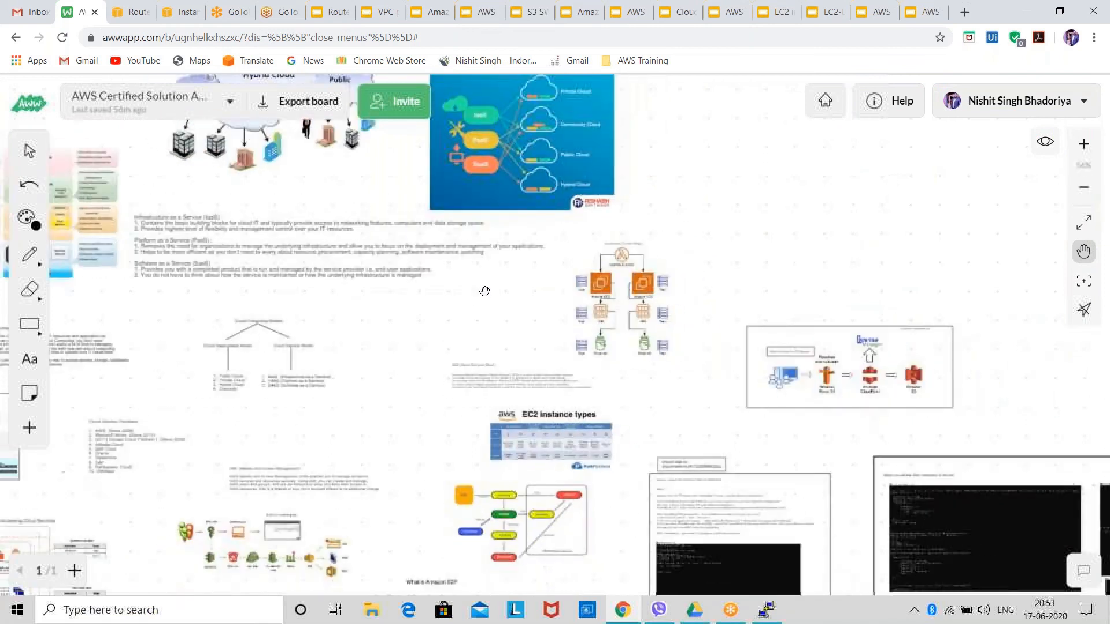
{"action": "left_click_drag", "start_coordinate": [759, 287], "coordinate": [490, 335]}
{"action": "scroll", "coordinate": [489, 335], "scroll_direction": "up", "scroll_amount": 3}
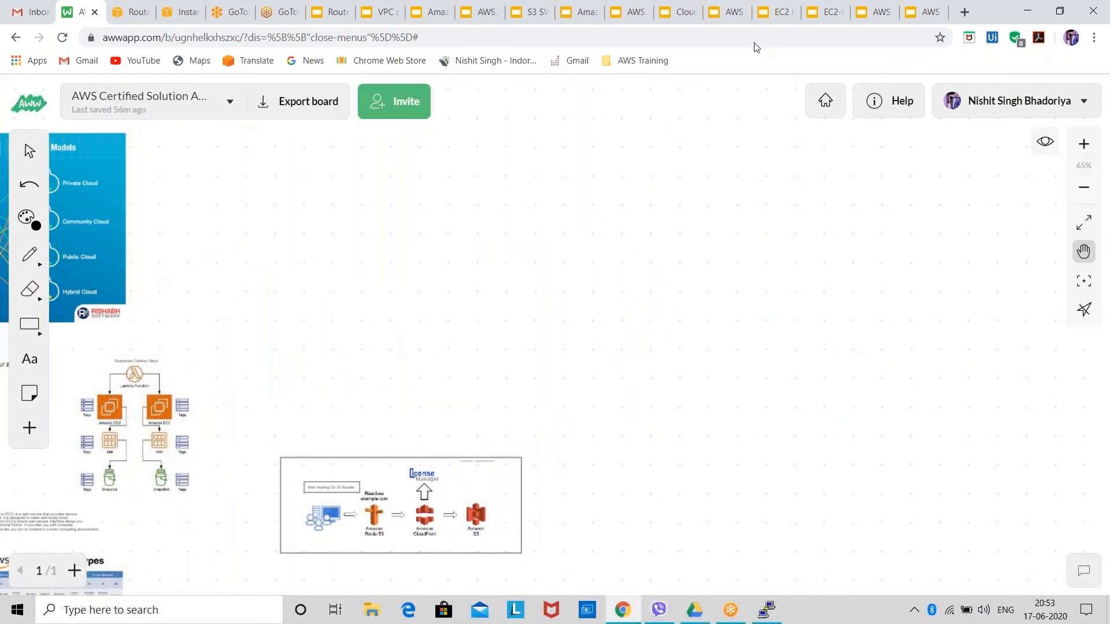
{"action": "left_click_drag", "start_coordinate": [587, 327], "coordinate": [449, 371]}
{"action": "scroll", "coordinate": [449, 375], "scroll_direction": "up", "scroll_amount": 1}
{"action": "scroll", "coordinate": [449, 375], "scroll_direction": "up", "scroll_amount": 1}
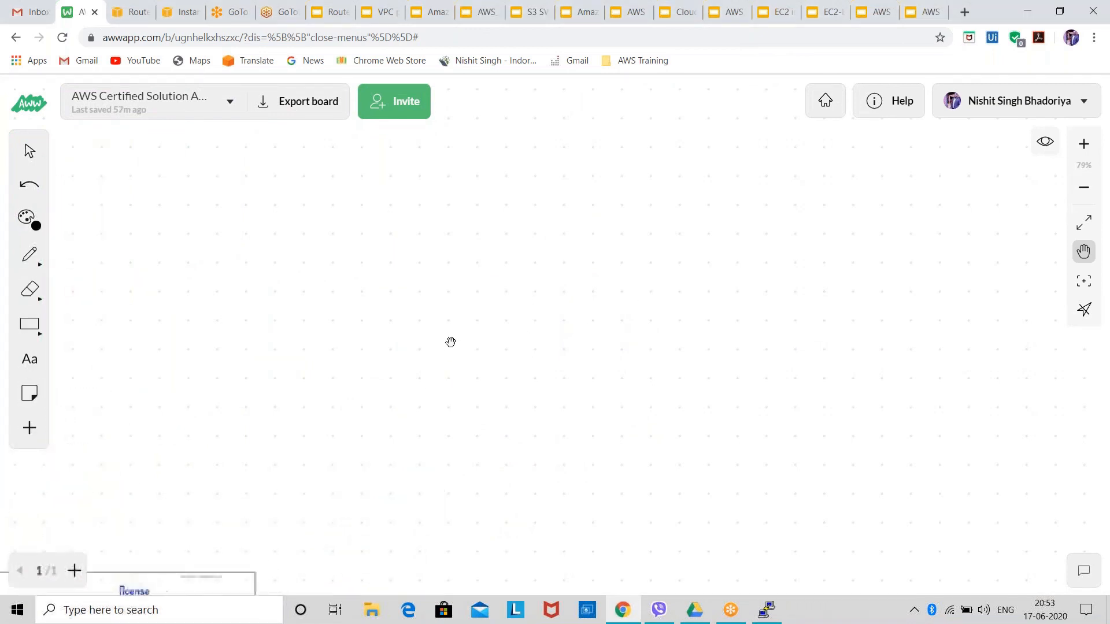
Draw a large outlined rectangle in the empty board area as the VPC boundary.
{"action": "left_click", "coordinate": [29, 324]}
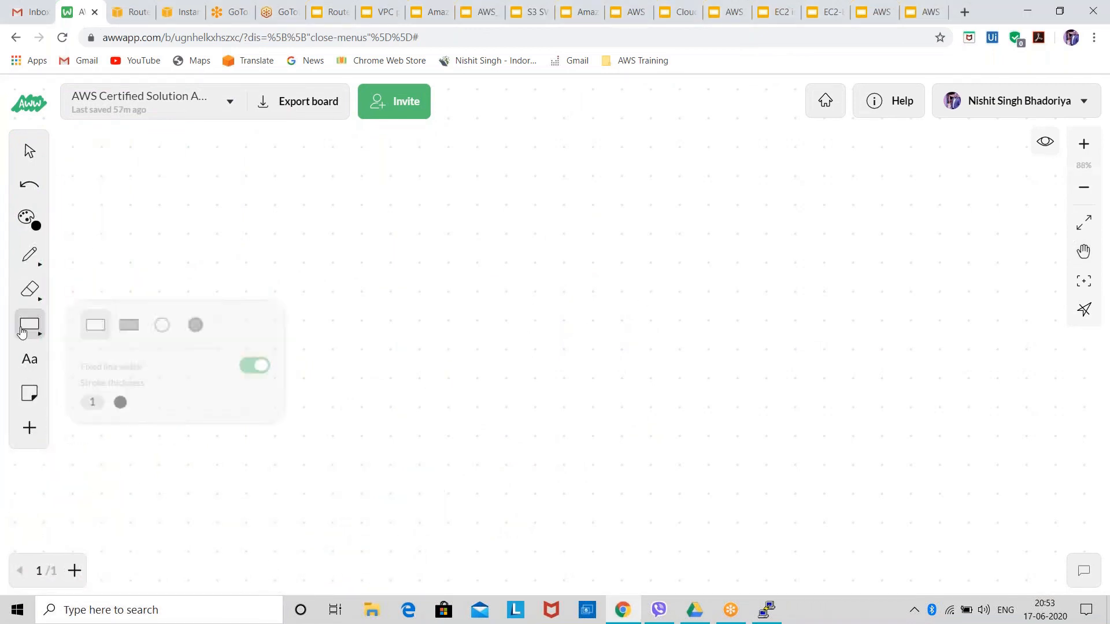
{"action": "left_click", "coordinate": [84, 324]}
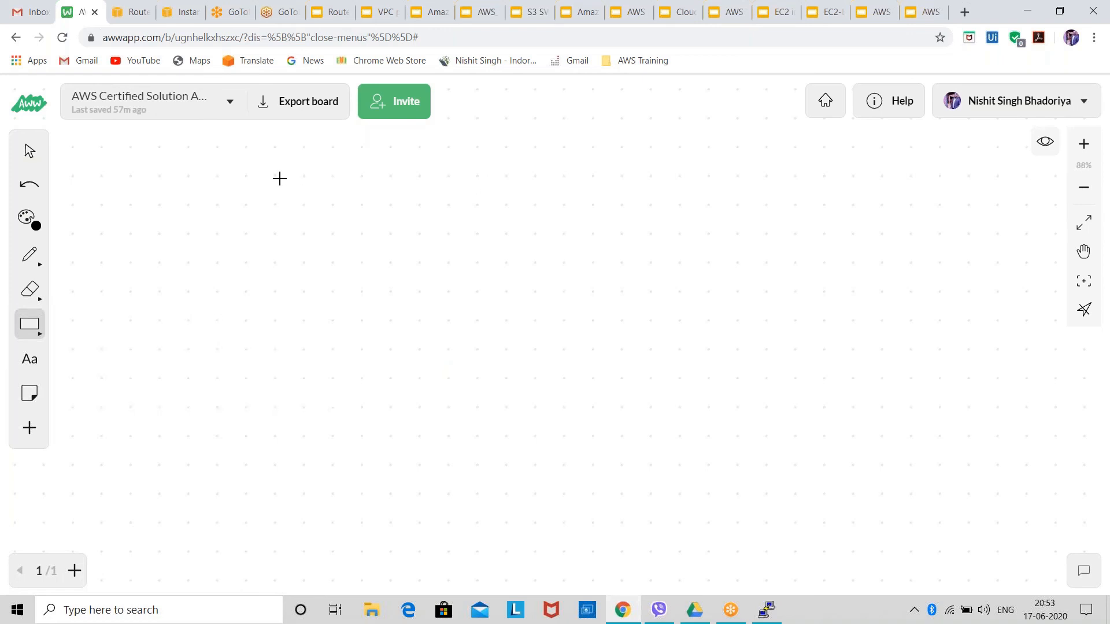
{"action": "mouse_move", "coordinate": [458, 167]}
{"action": "left_mouse_down"}
{"action": "mouse_move", "coordinate": [959, 575]}
{"action": "mouse_move", "coordinate": [1026, 498]}
{"action": "mouse_move", "coordinate": [1029, 527]}
{"action": "left_mouse_up"}
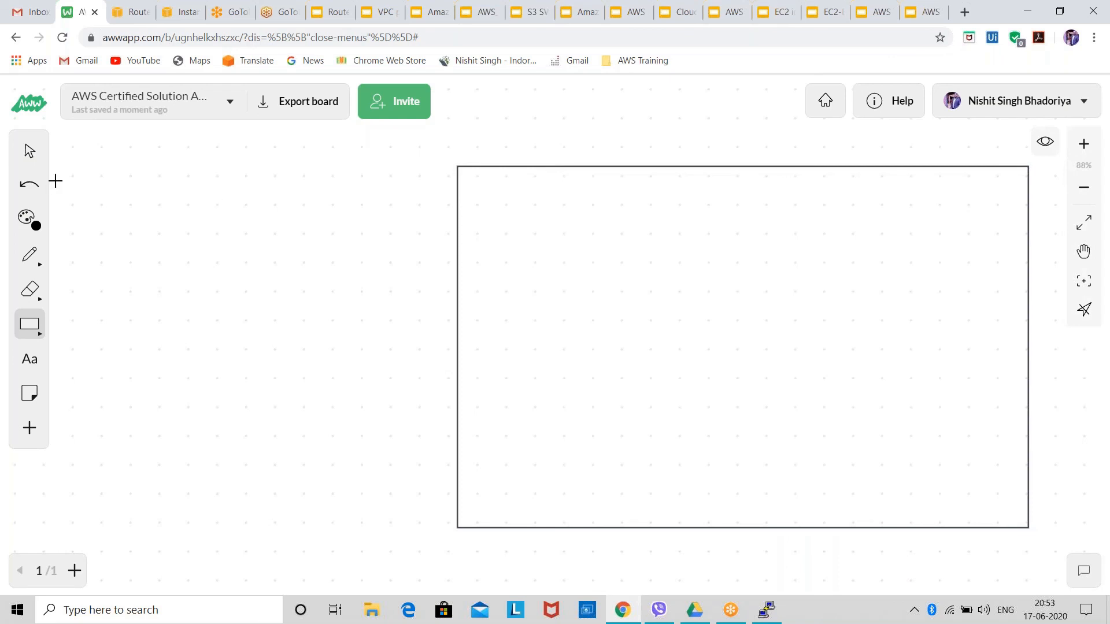
Add the text label "My VPC" just above the upper-left corner of the large rectangle.
{"action": "left_click", "coordinate": [24, 371]}
{"action": "left_click", "coordinate": [466, 154]}
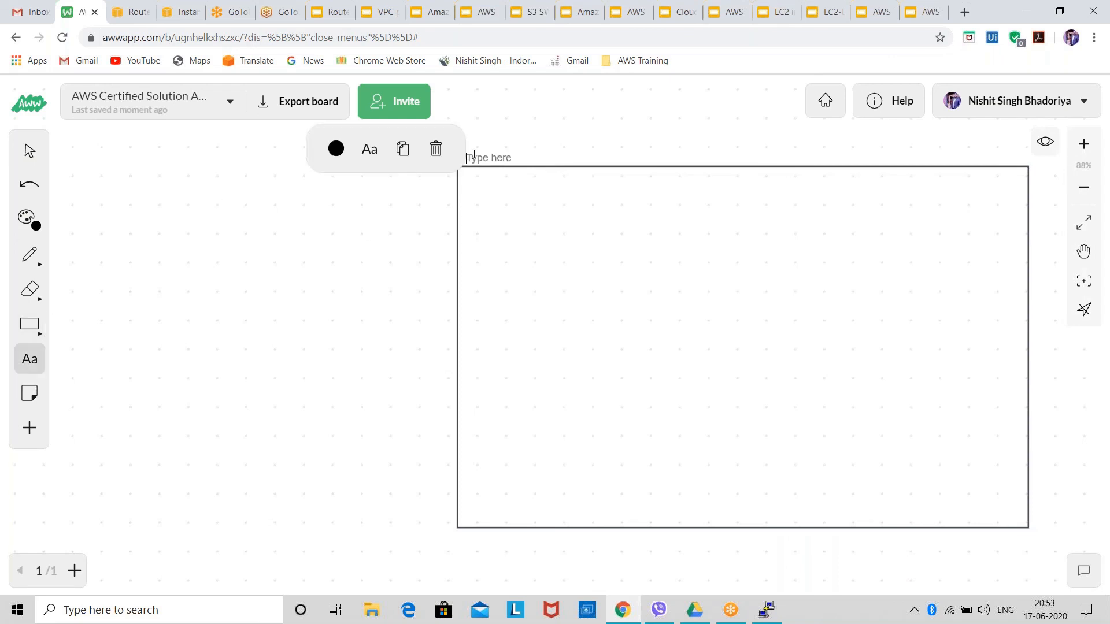
{"action": "type", "text": "My VPC"}
{"action": "left_click", "coordinate": [520, 167]}
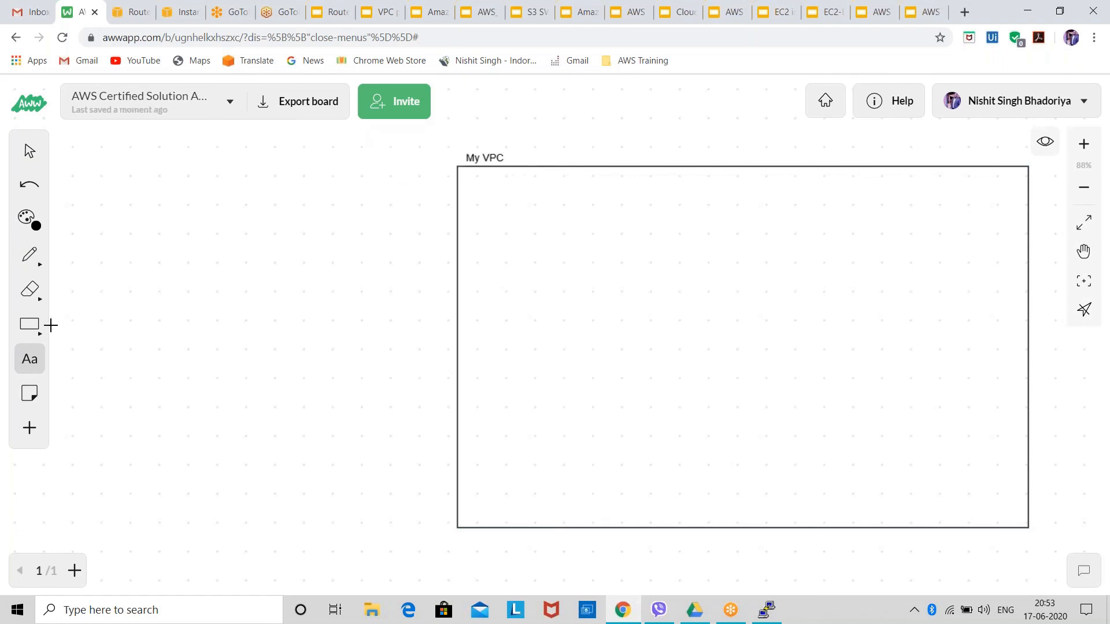
Draw a wide outlined rectangle across the upper part of the My VPC box.
{"action": "left_click", "coordinate": [29, 325]}
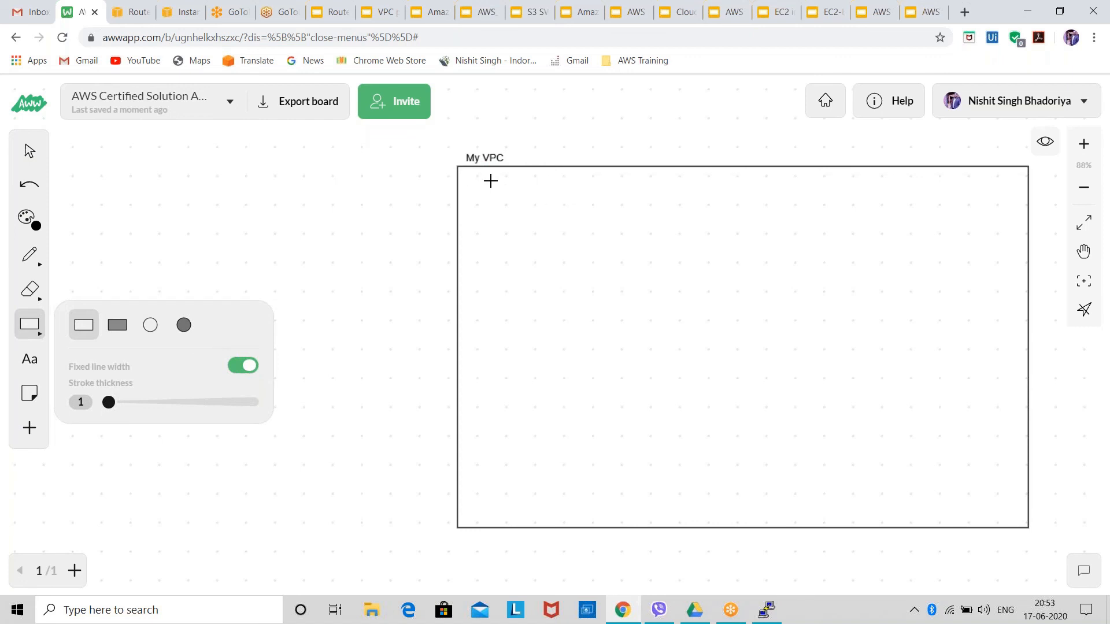
{"action": "left_click_drag", "start_coordinate": [492, 181], "coordinate": [1009, 308]}
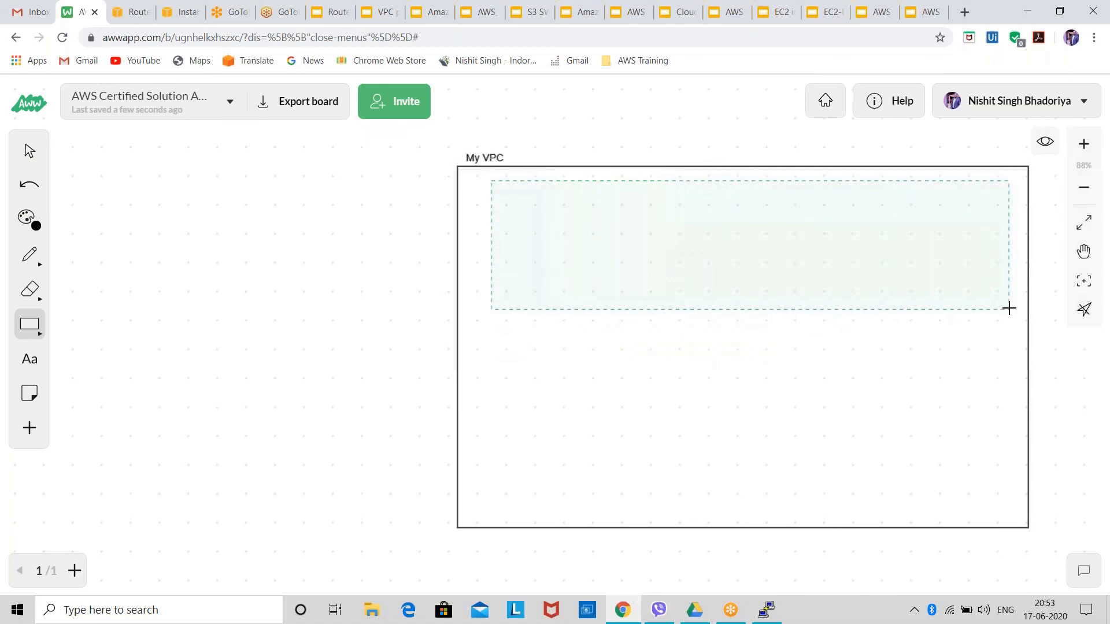